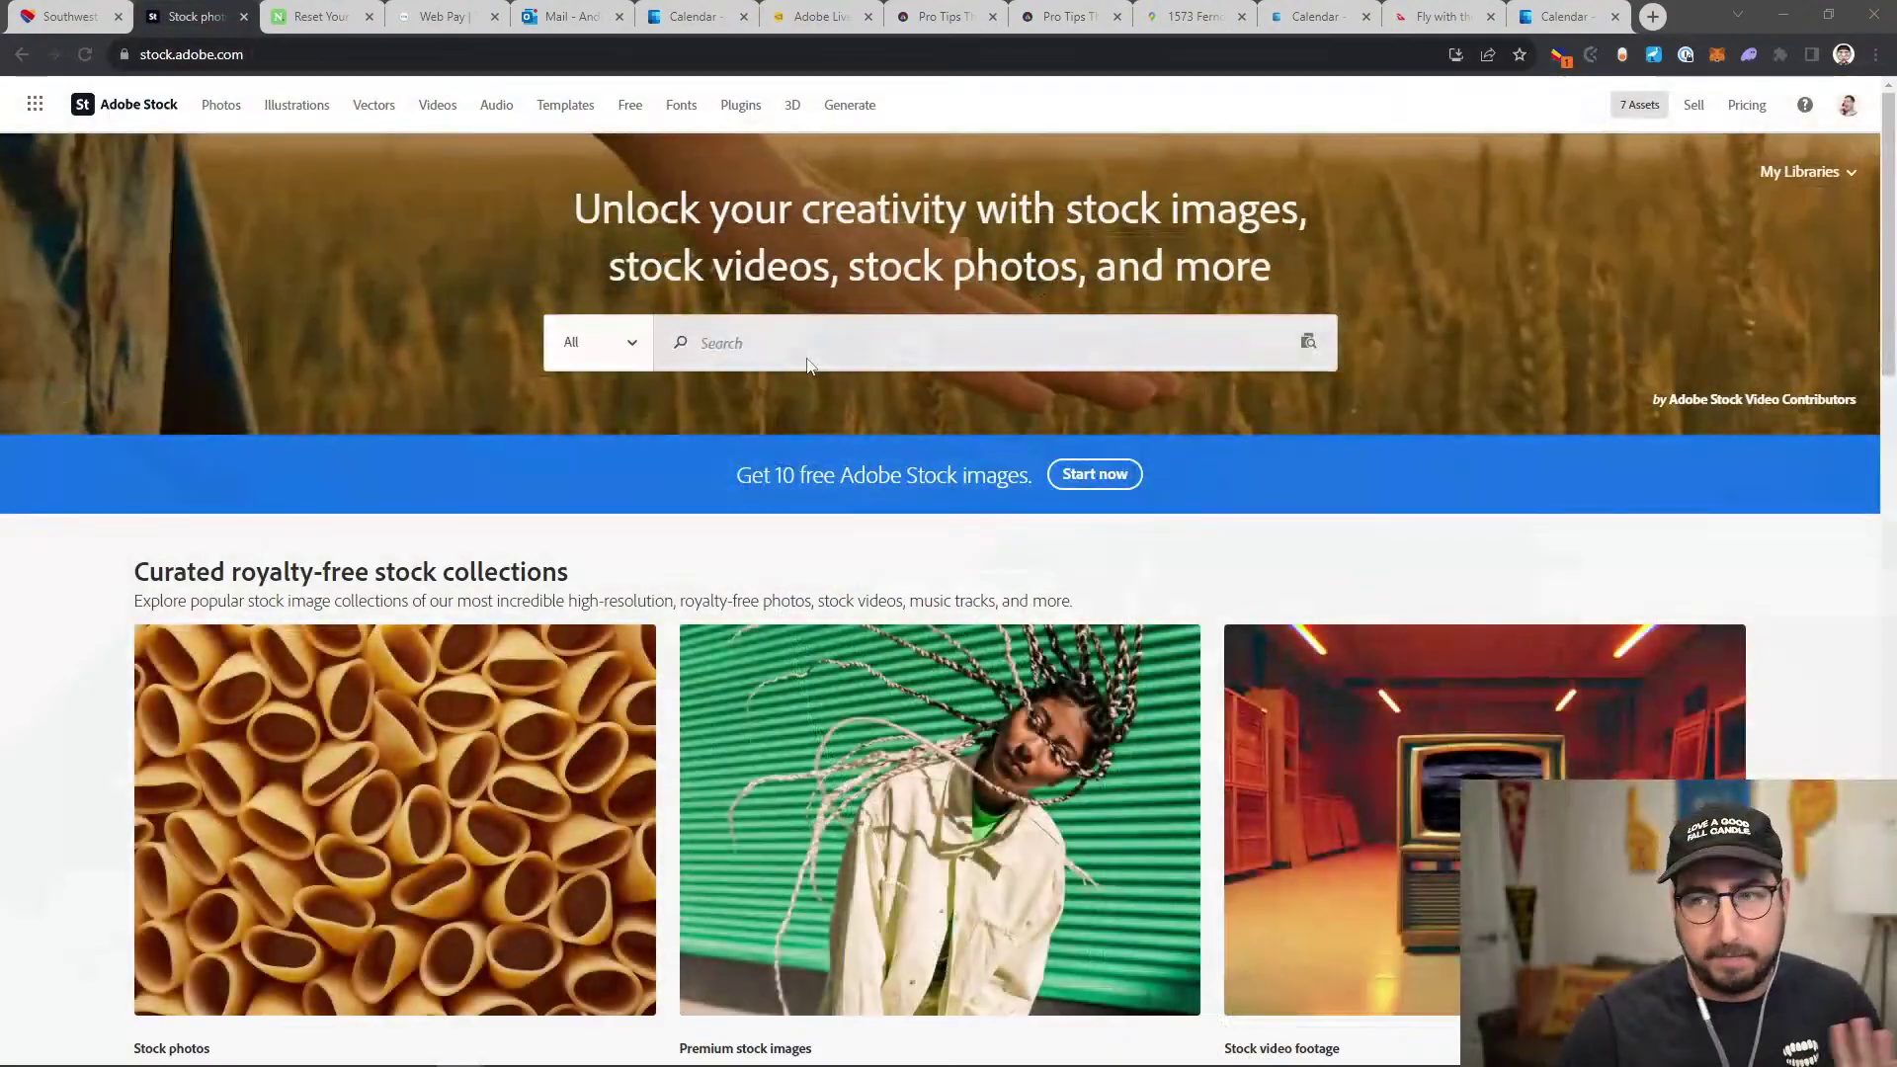
Search Adobe Stock for "water" across all asset types.
click(738, 346)
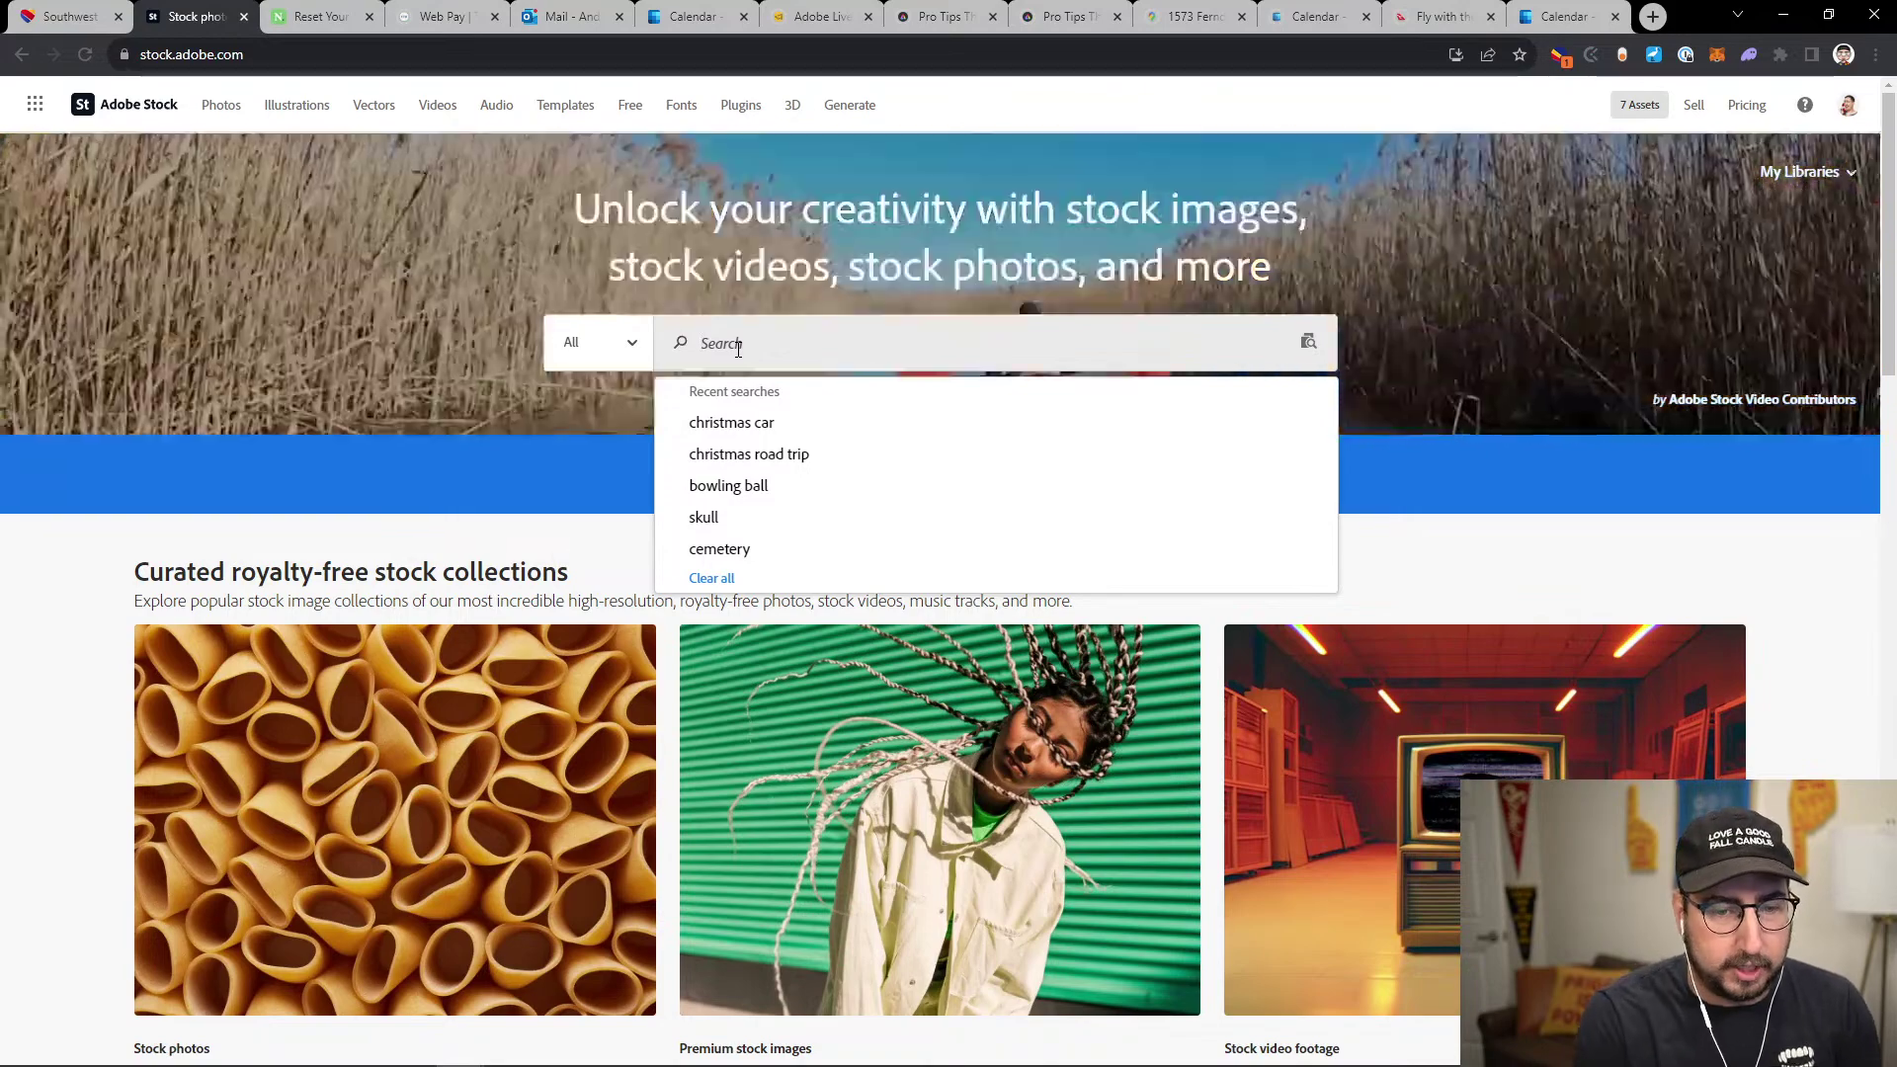
text(w)
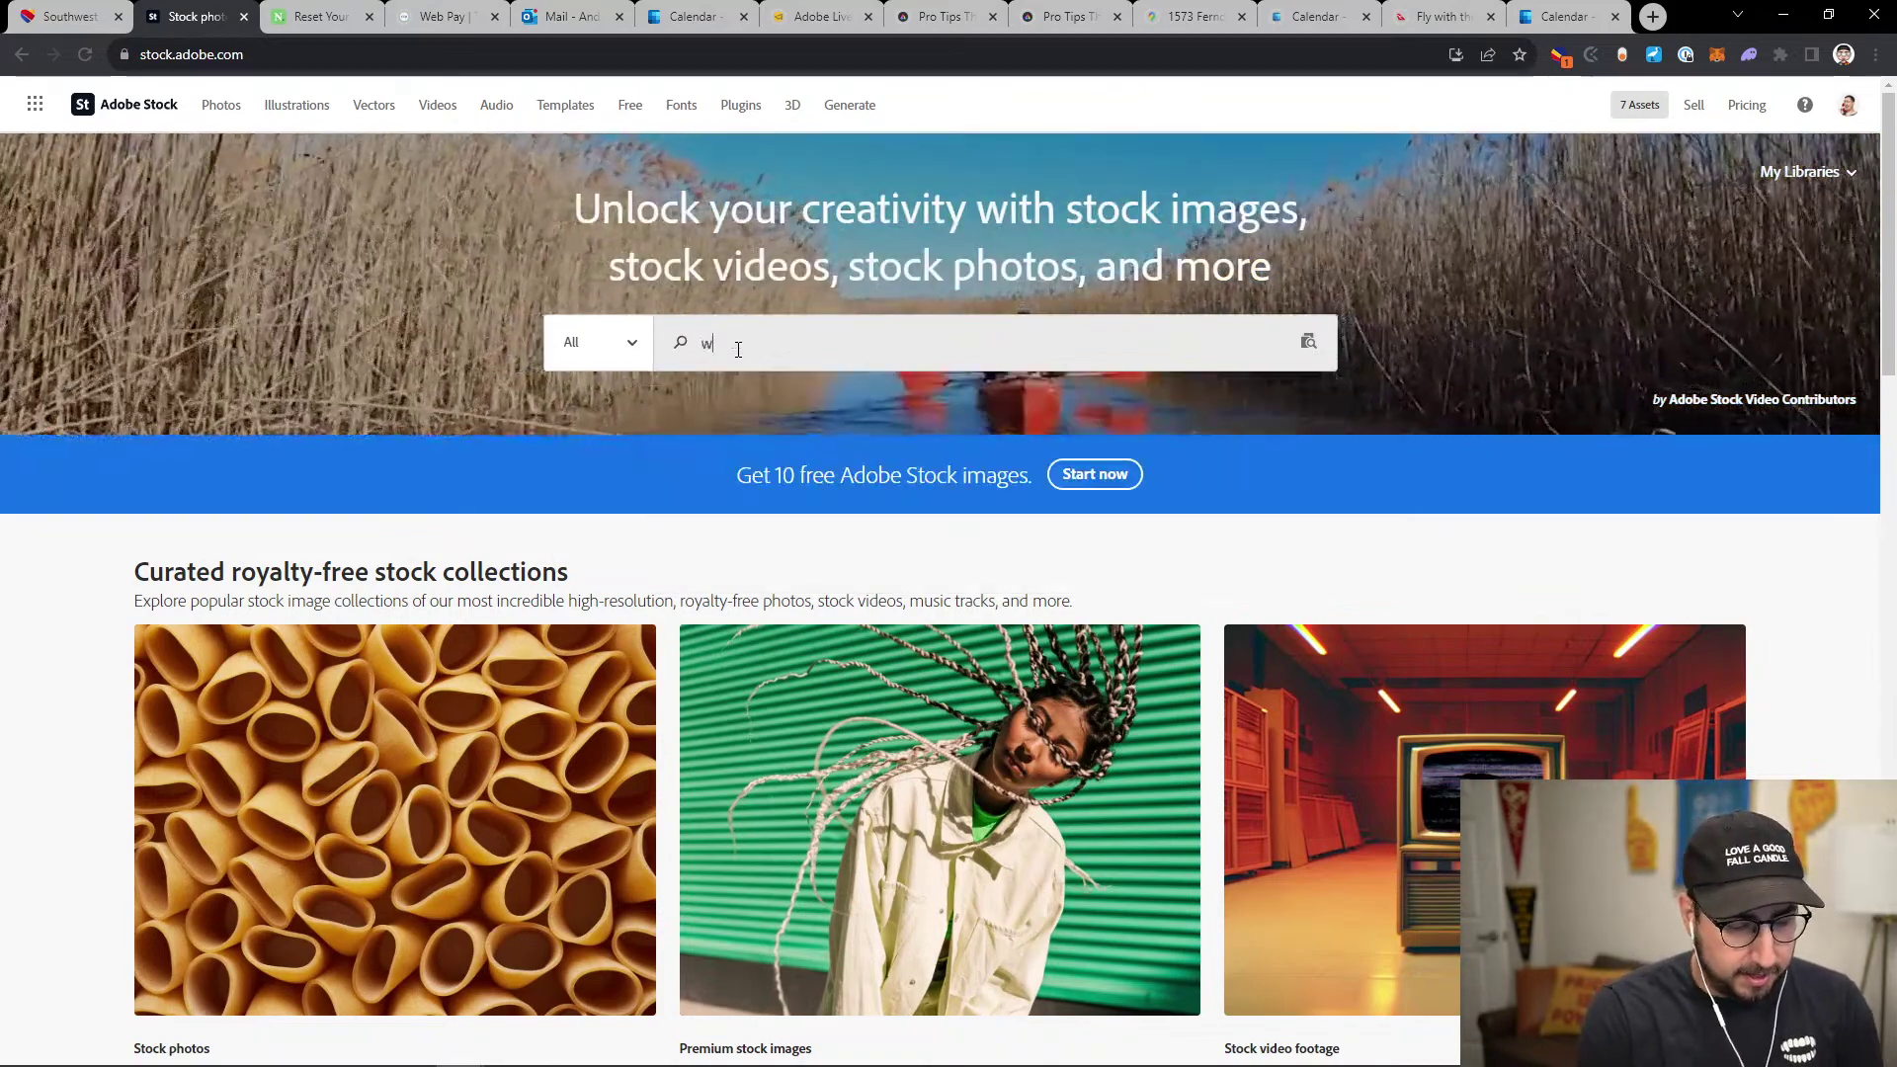
text(ater)
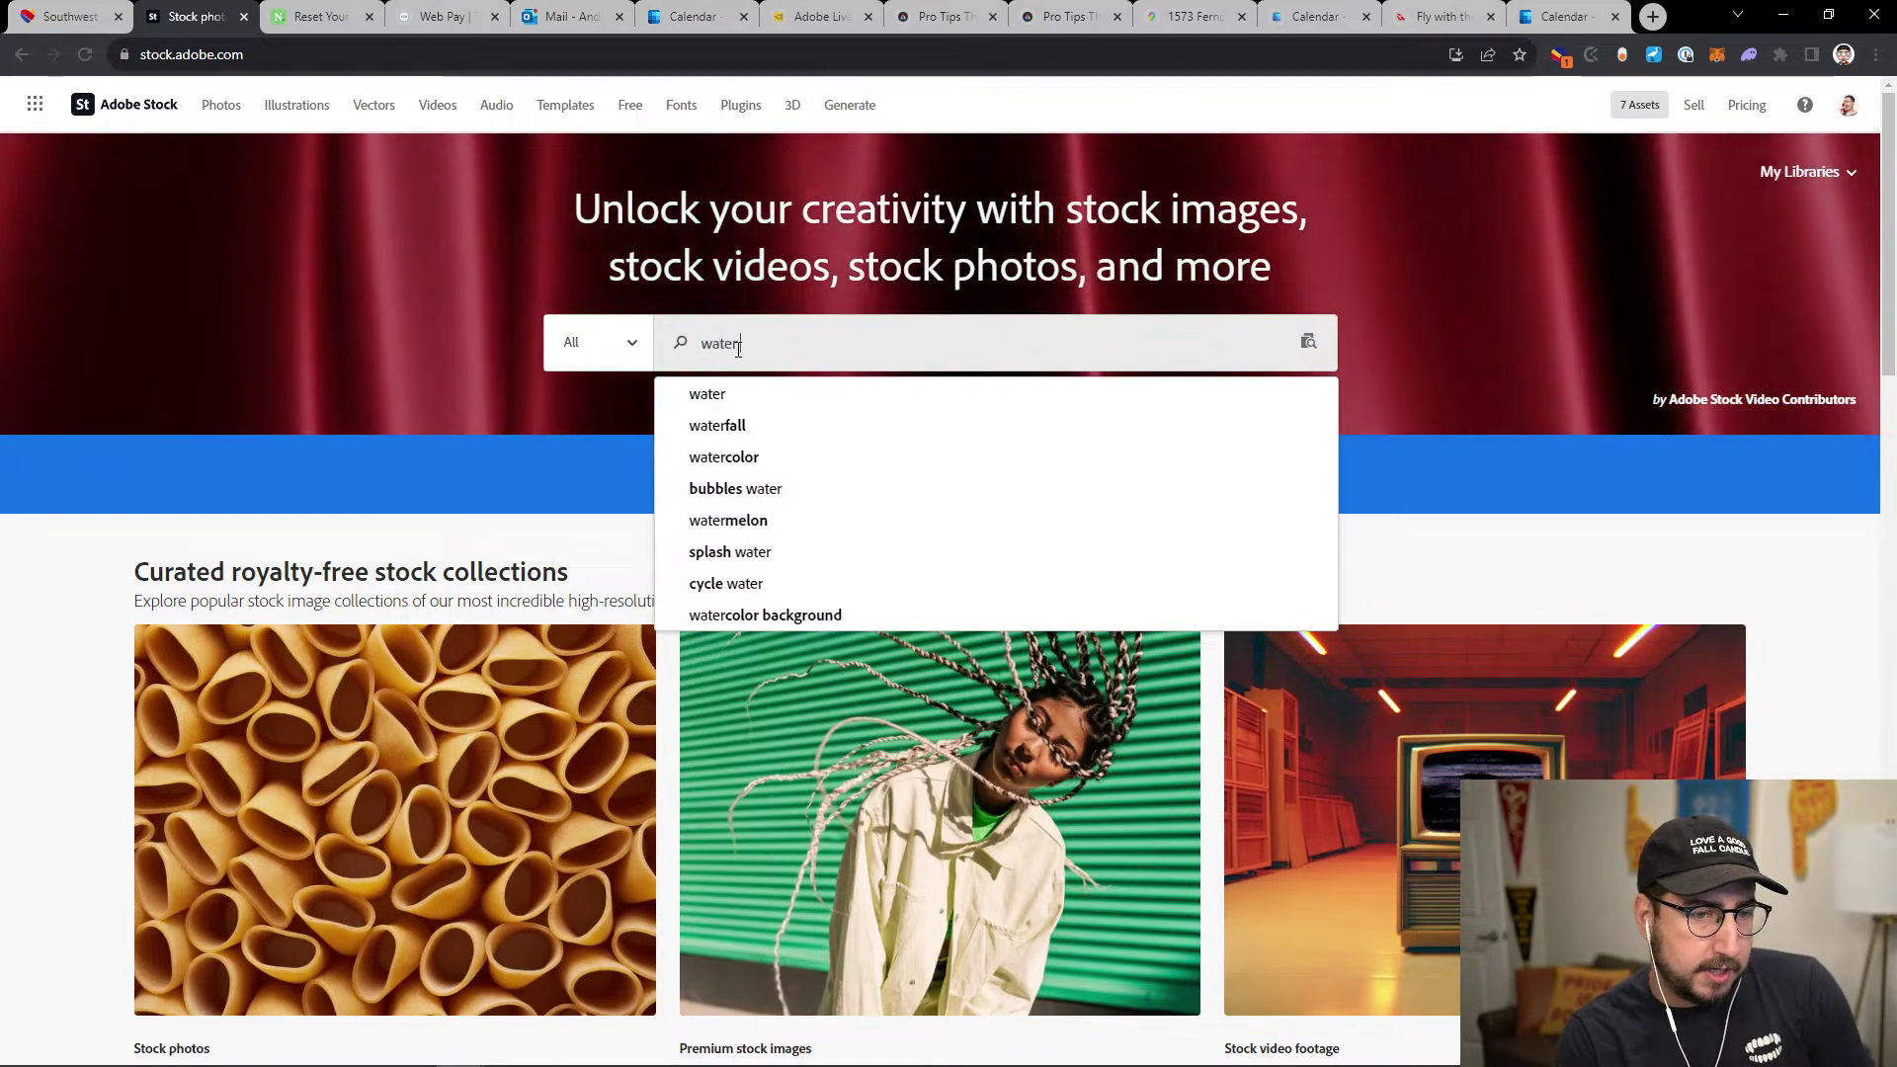
key(Return)
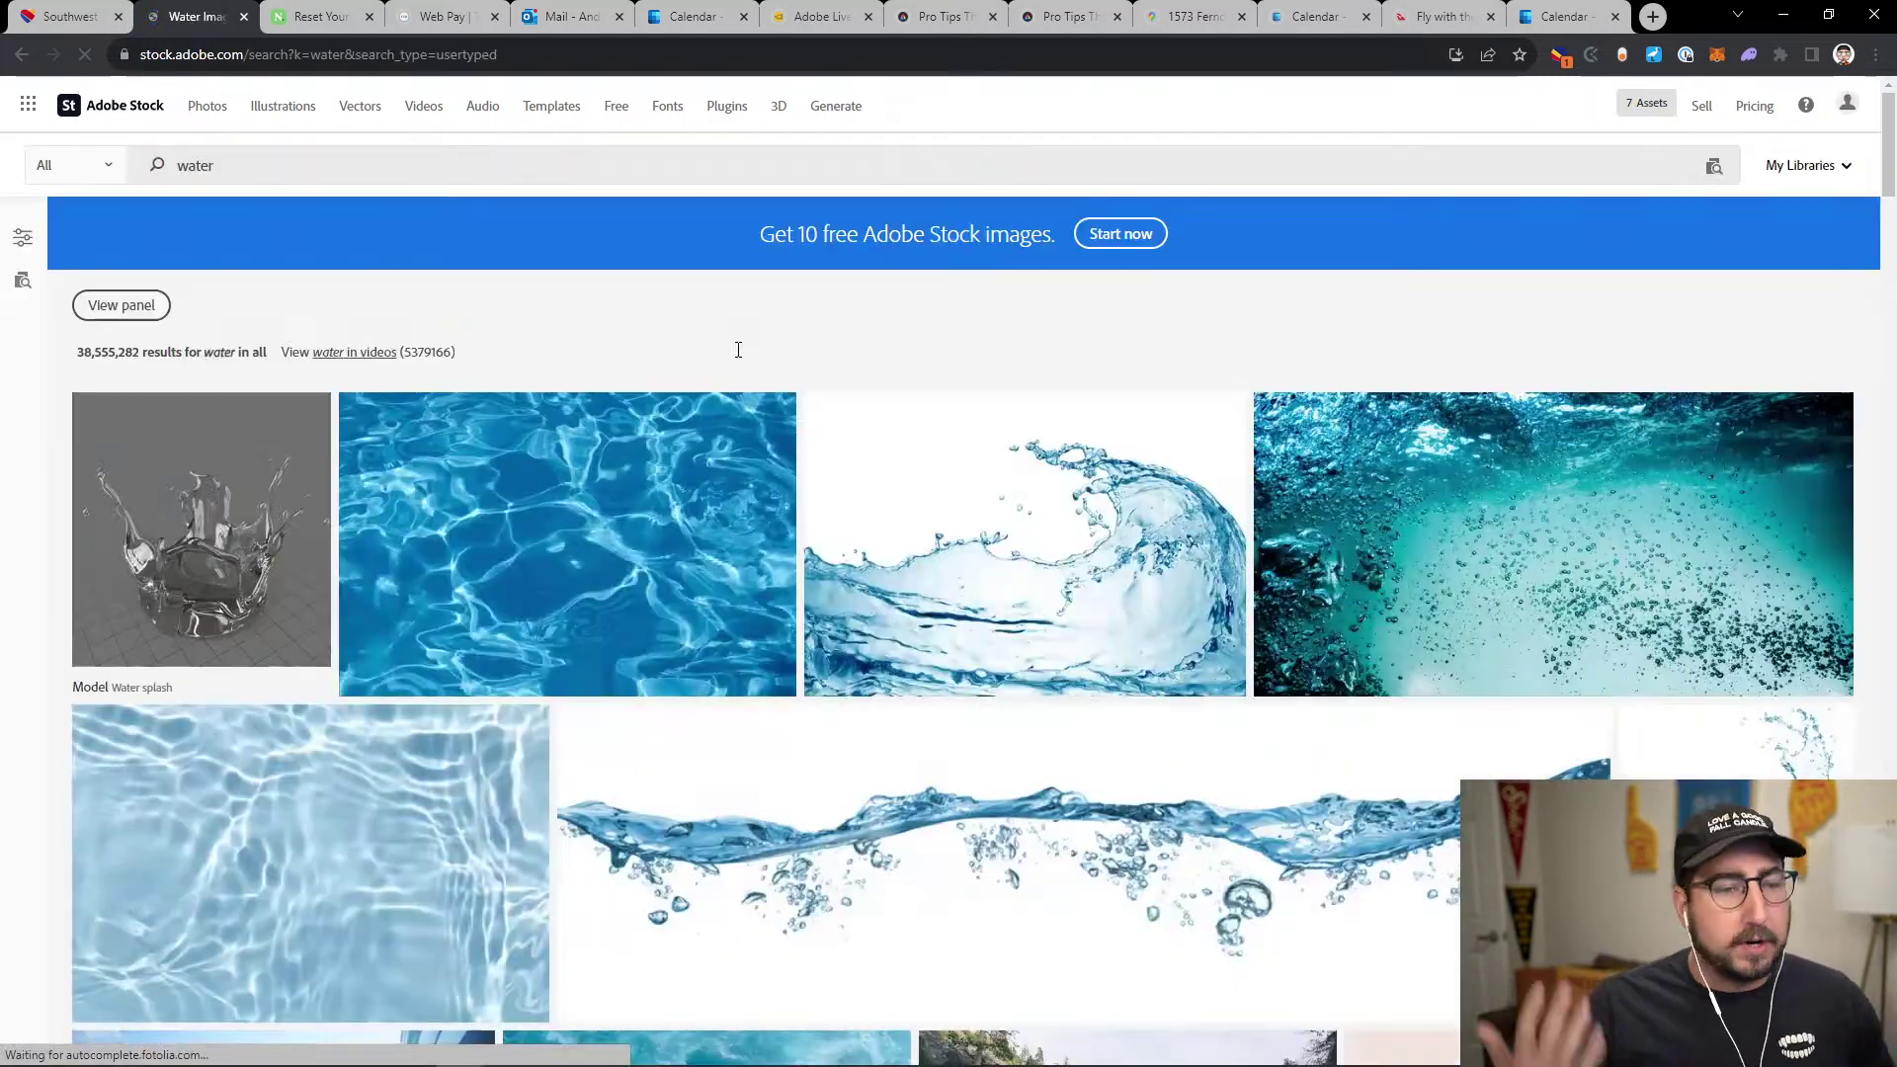
Find the wide panorama of an ocean wave with sandy sea bottom on white and download it under the standard license.
scroll(956, 629, down, 1)
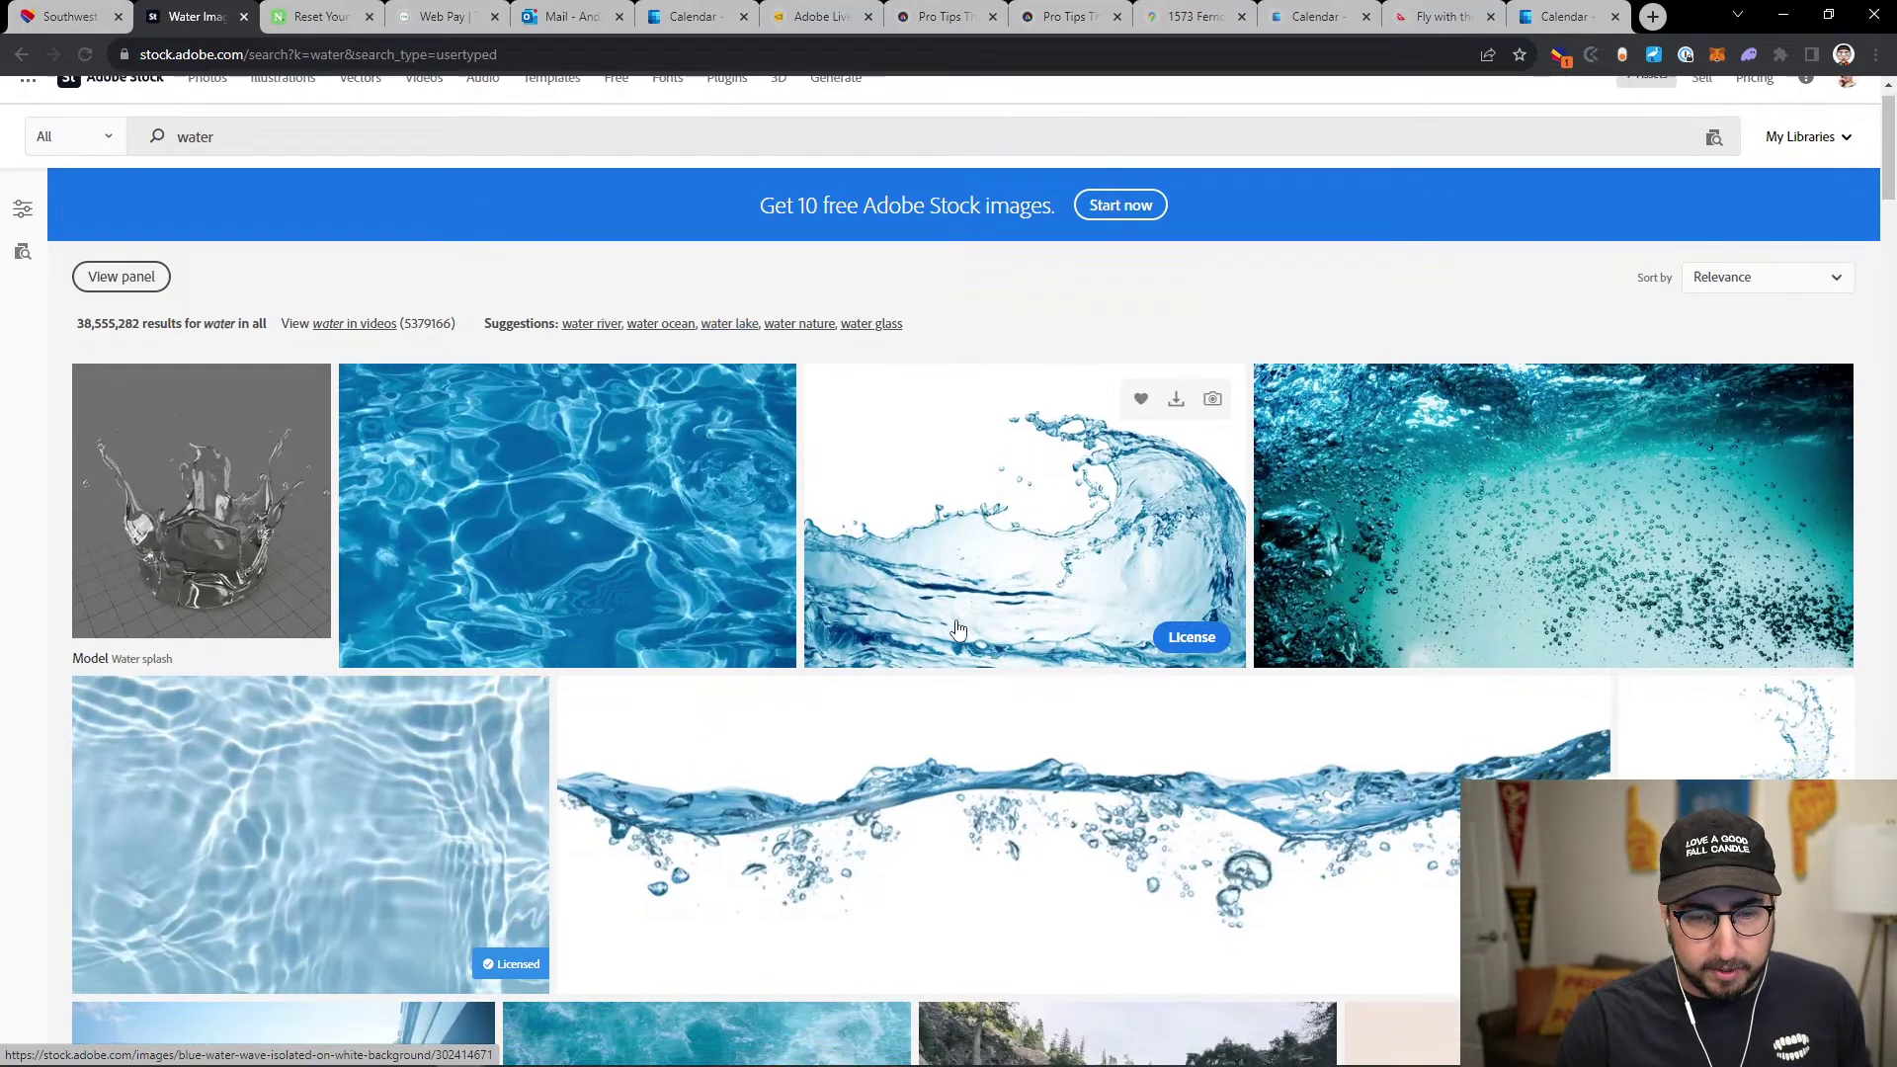
scroll(956, 628, down, 5)
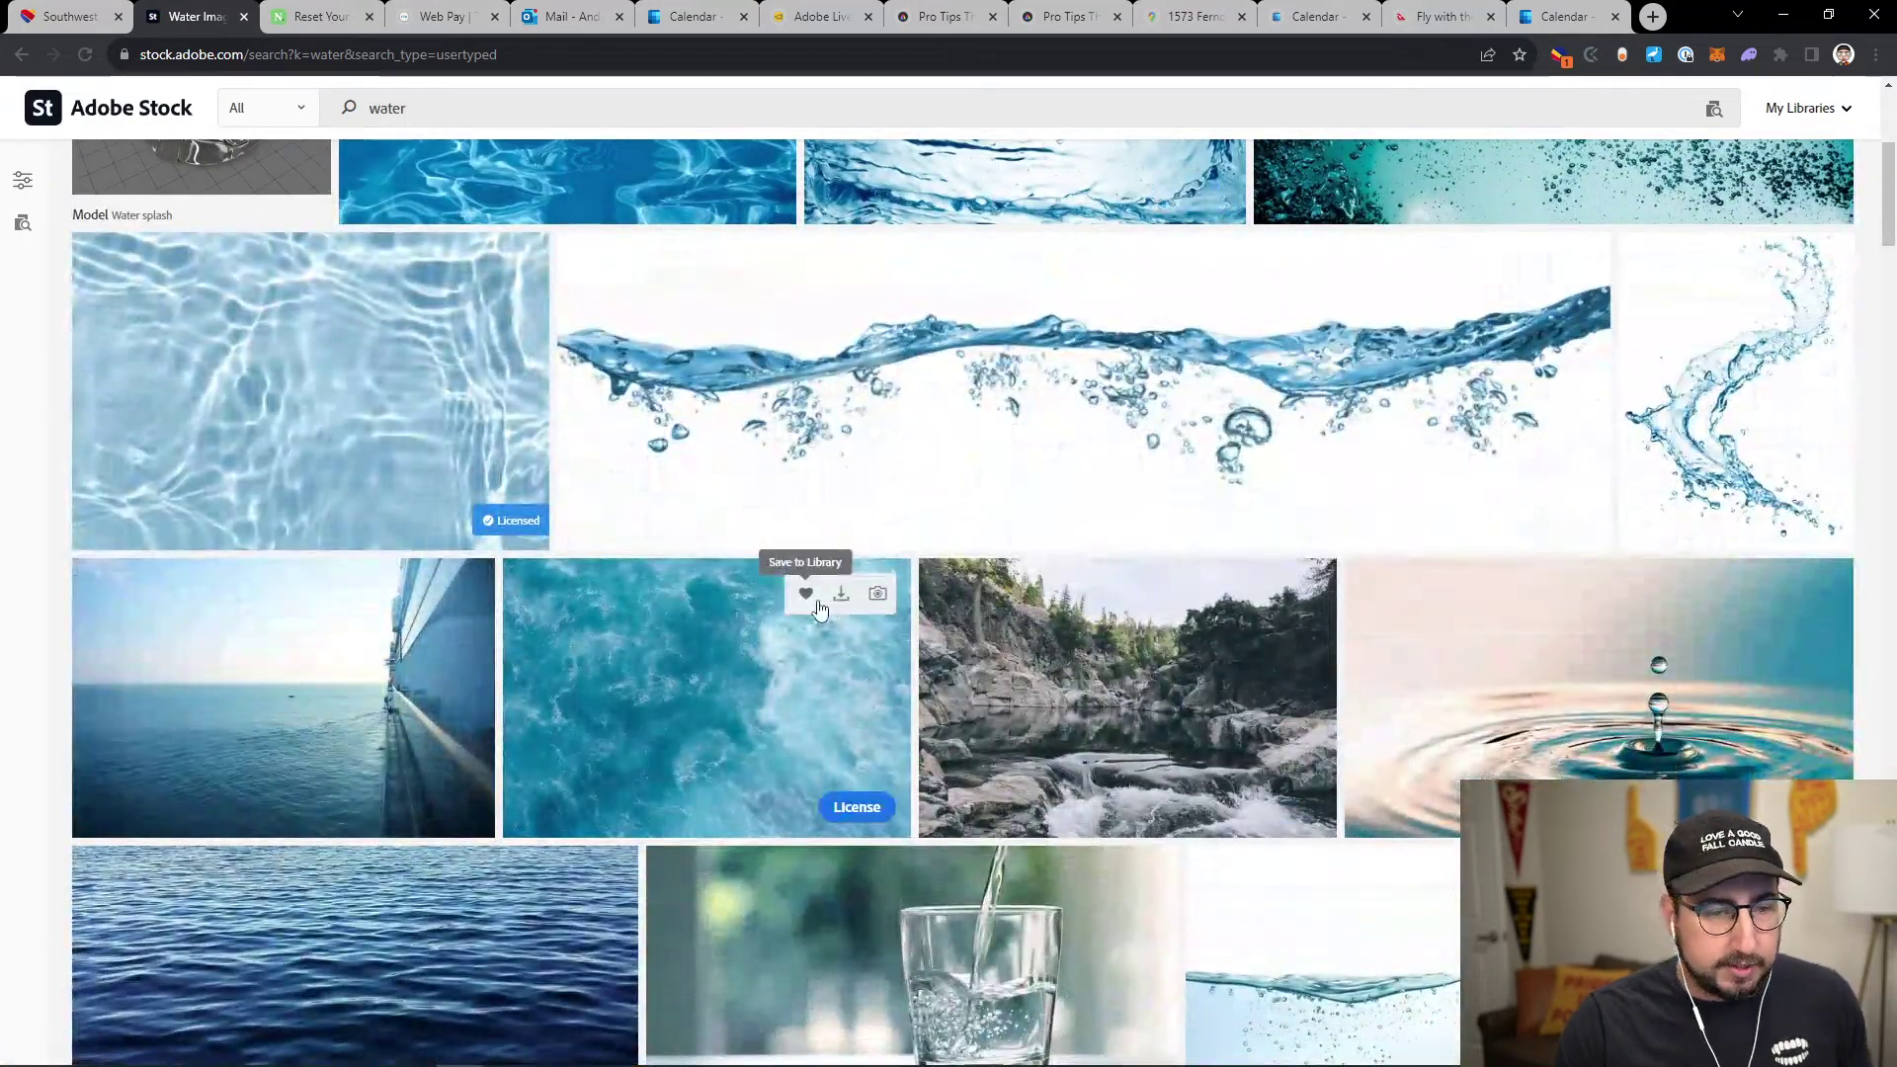
scroll(817, 605, down, 6)
scroll(795, 620, down, 8)
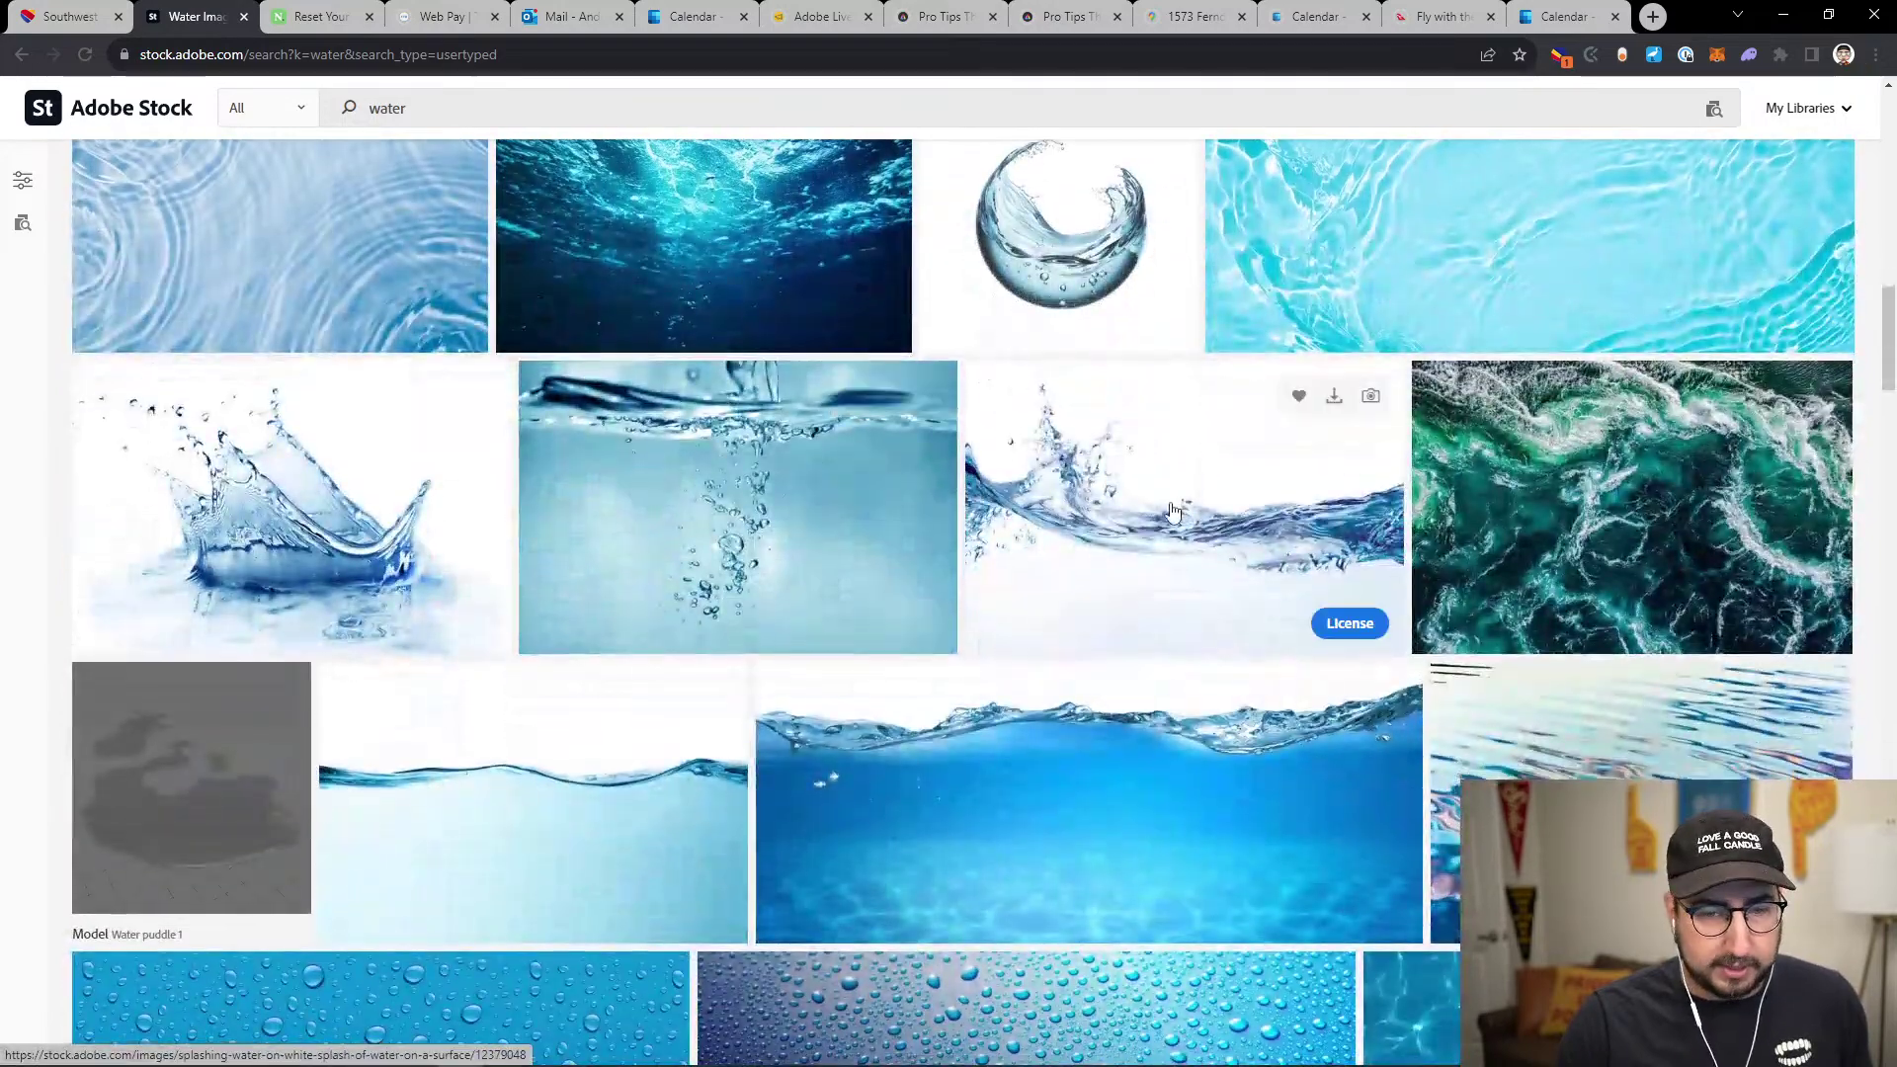
click(1071, 784)
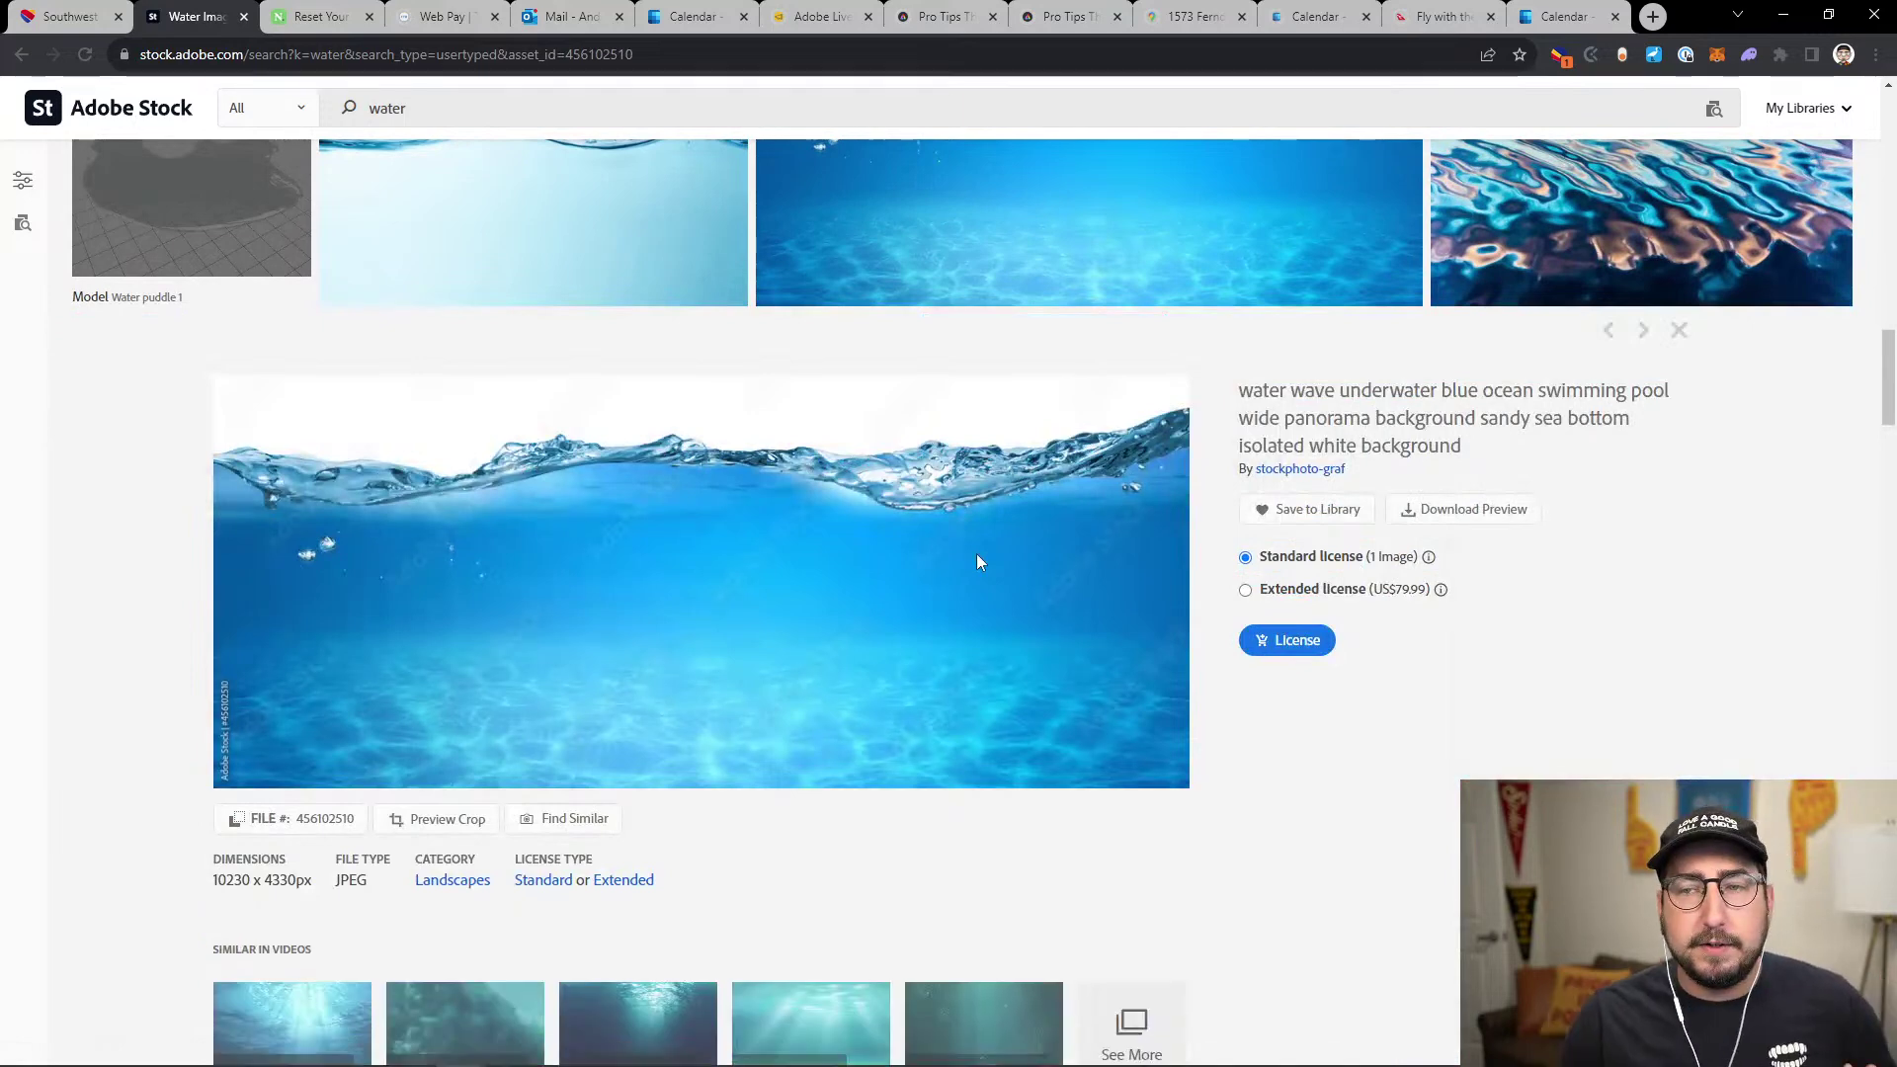
click(1286, 642)
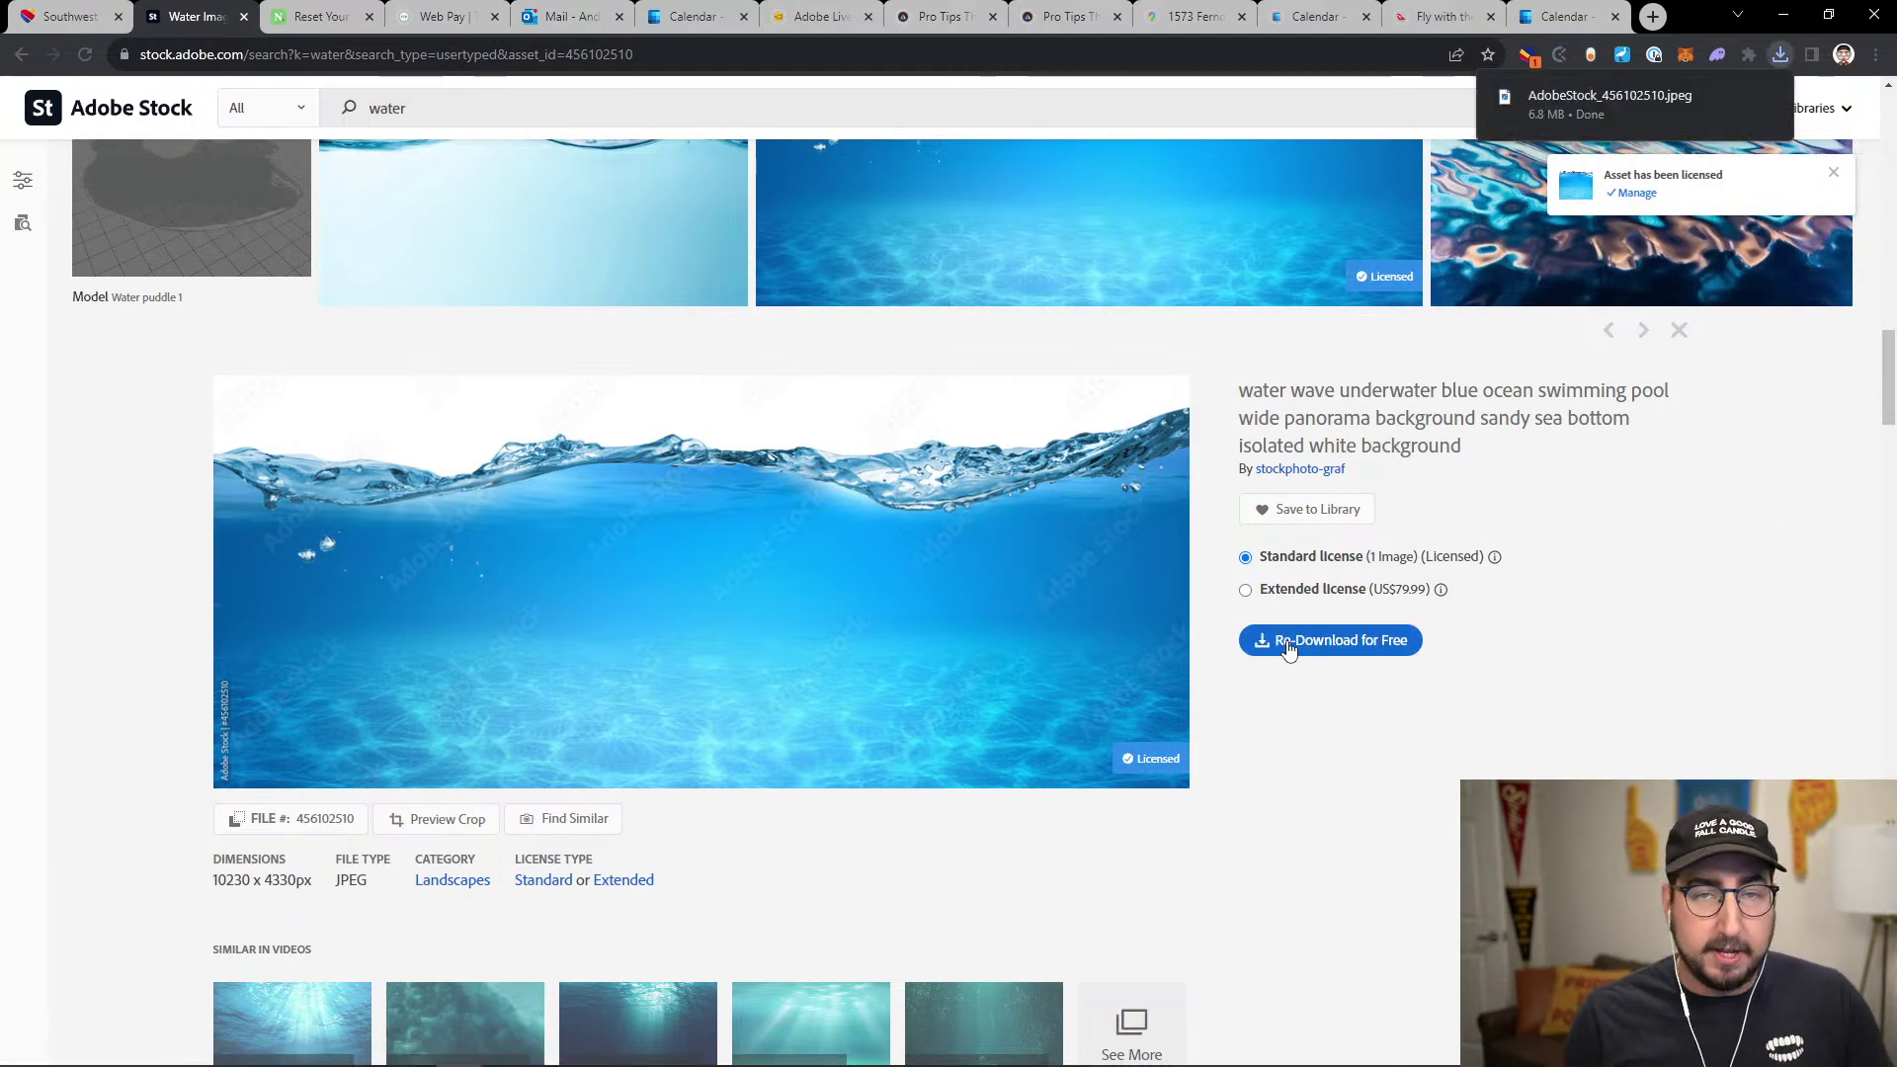
Switch to Photoshop and open AdobeStock_456102510.jpeg from the Downloads folder.
mouse_move(711, 1045)
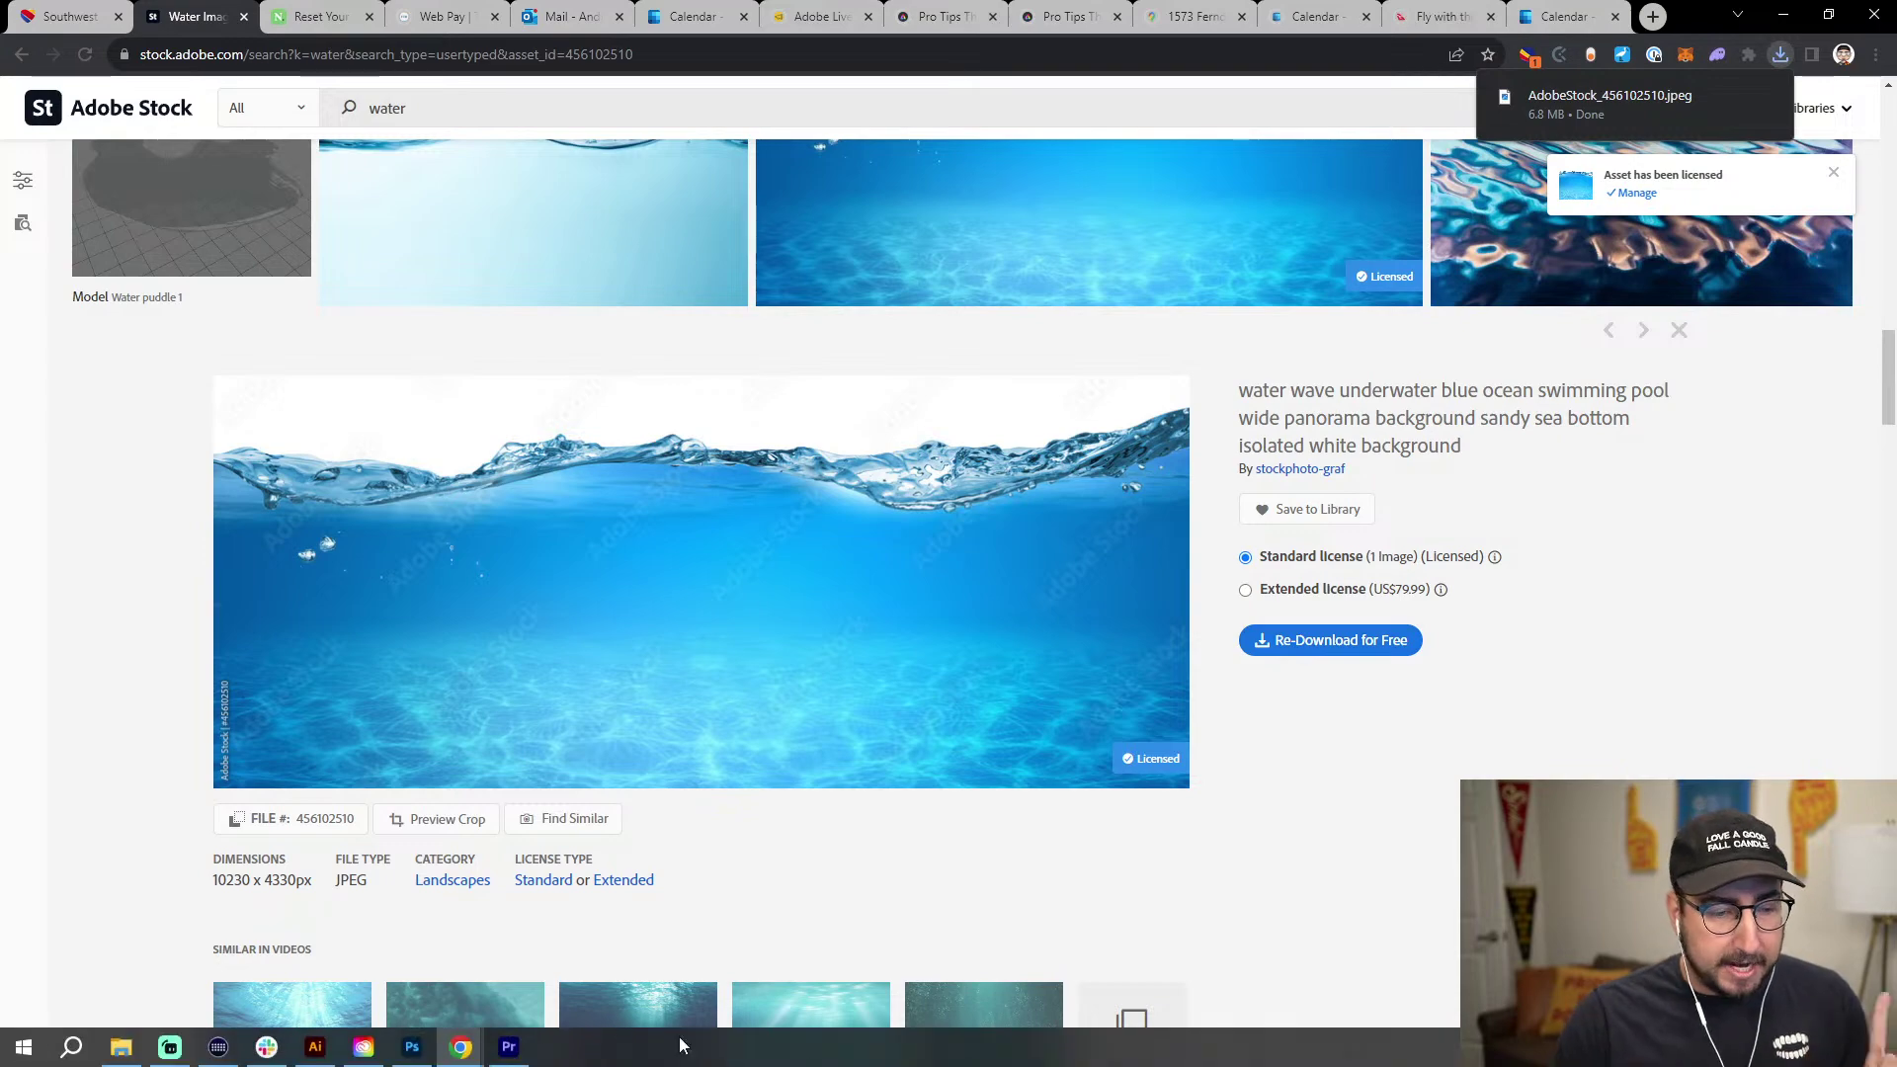
click(413, 1048)
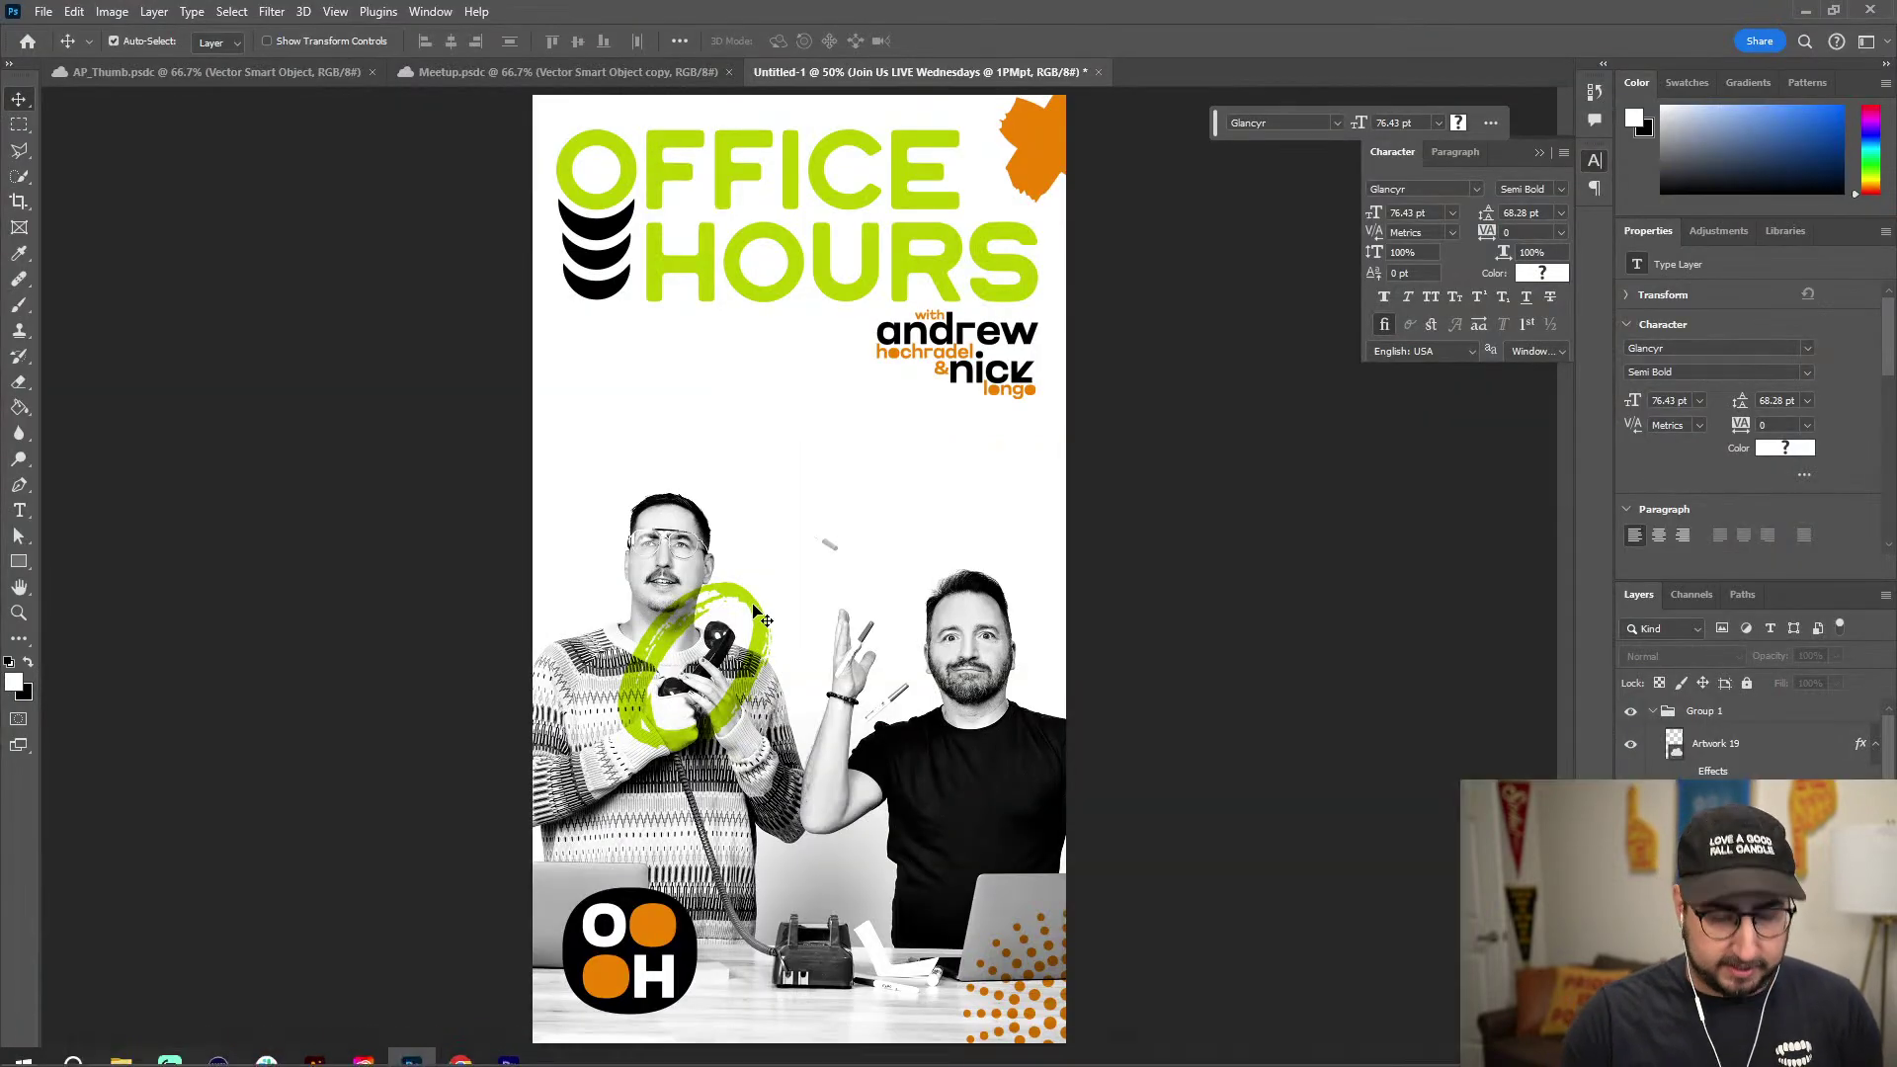
key(ctrl+o)
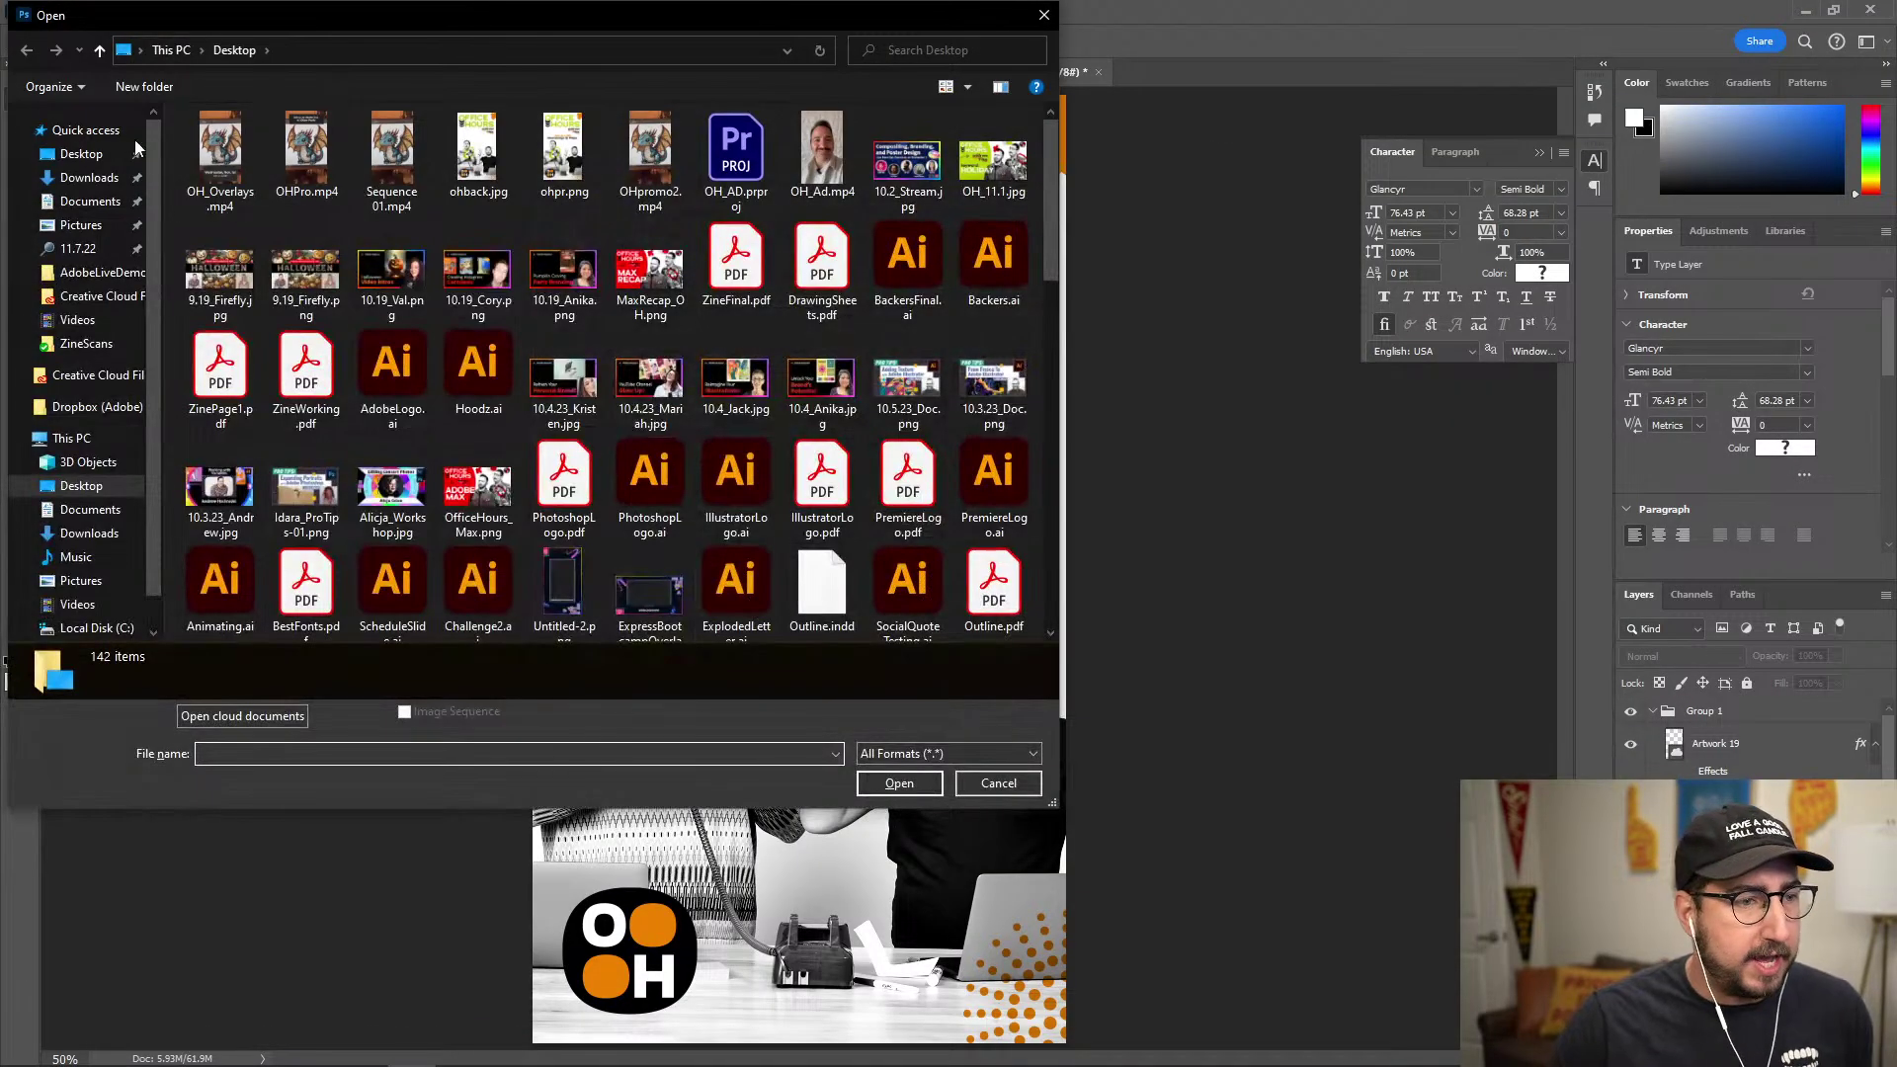
click(87, 178)
click(233, 168)
click(899, 783)
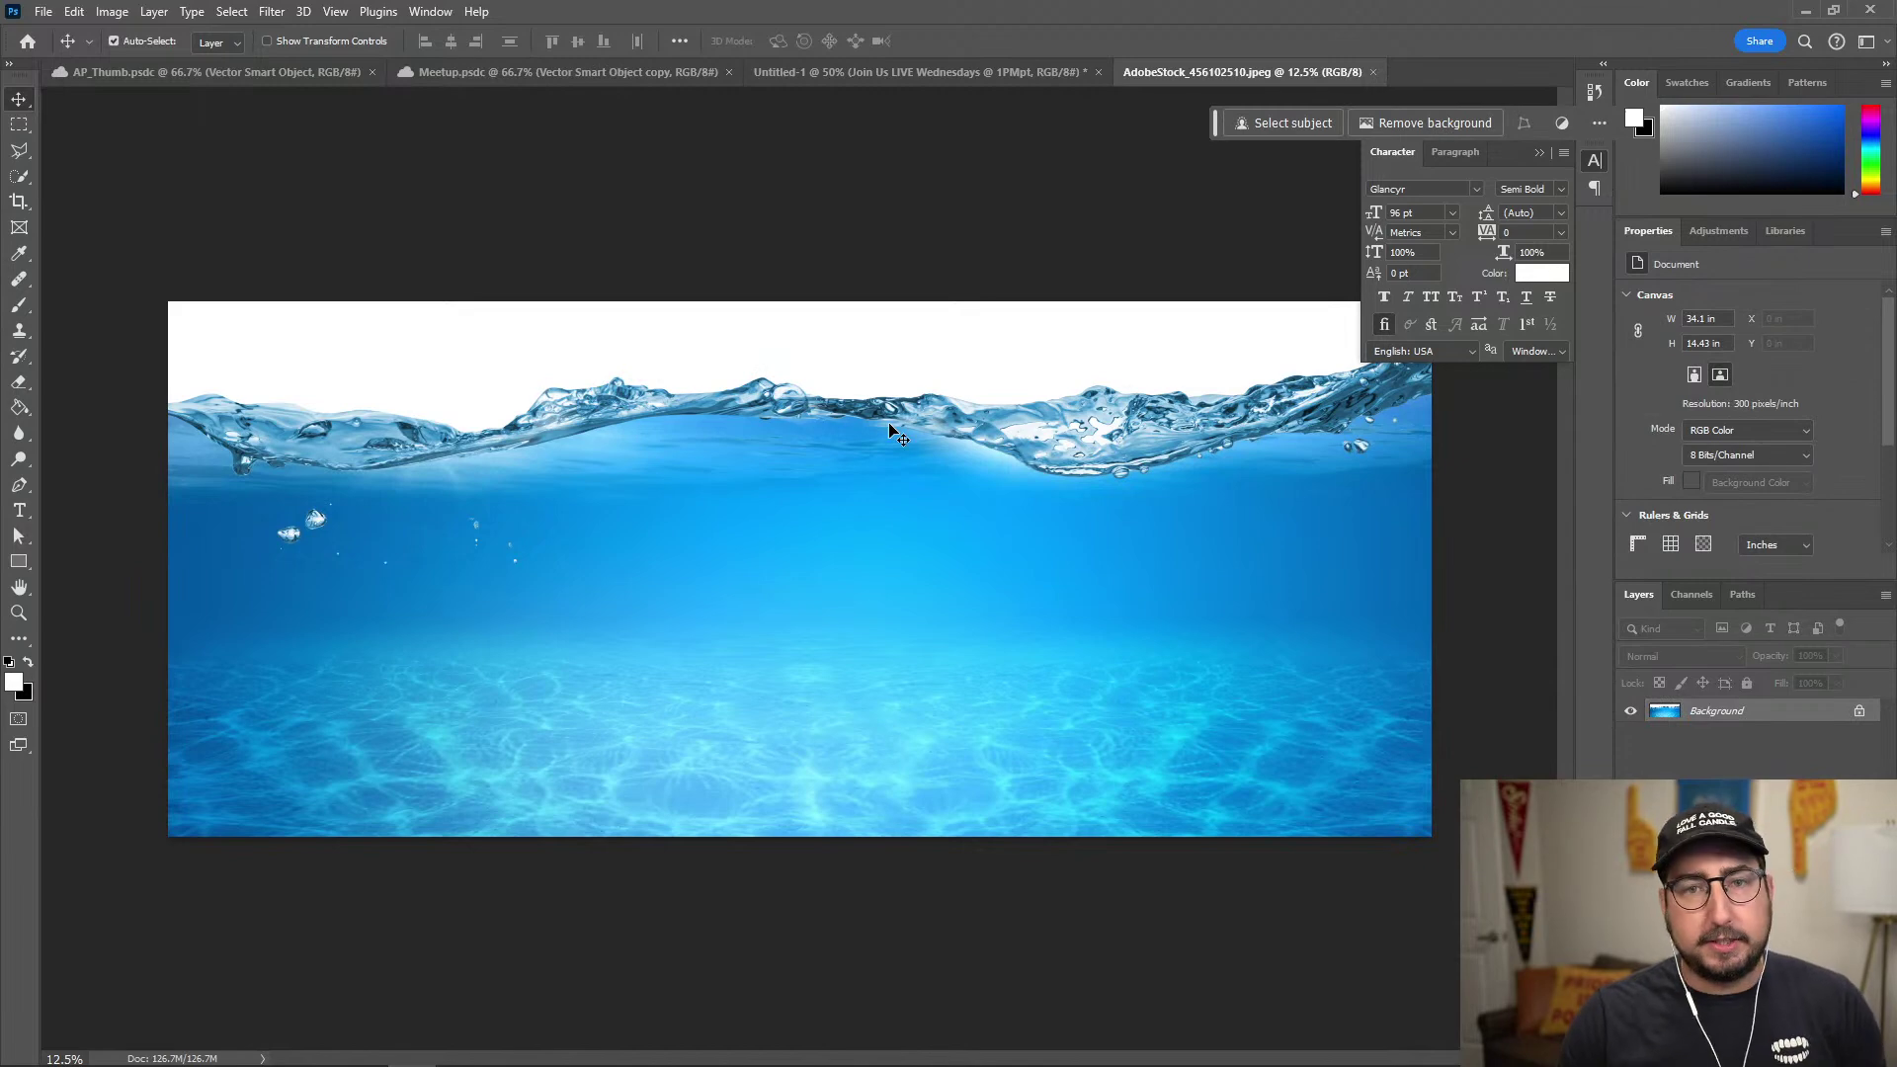
Extend the canvas upward by about half the image's height and fill the new area using Generative Expand without a prompt.
key(c)
drag(800, 300, 804, 158)
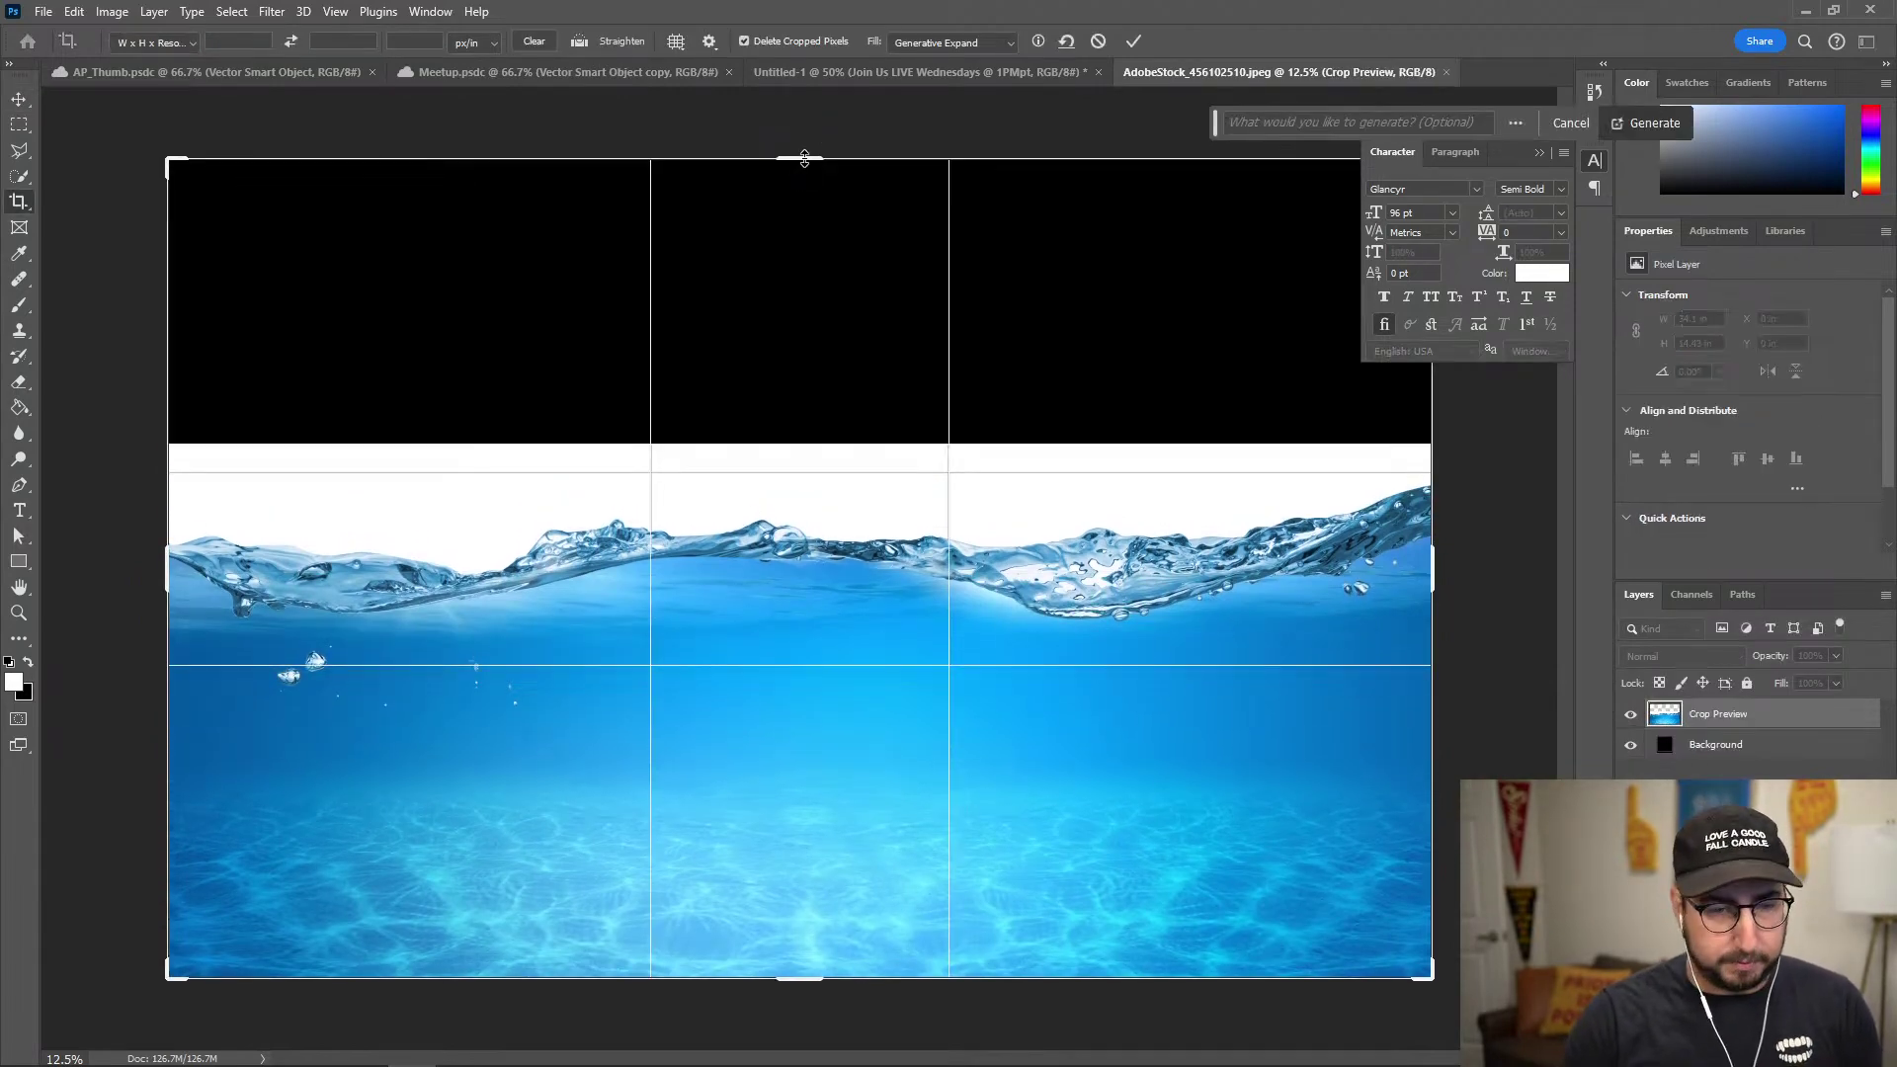
key(Return)
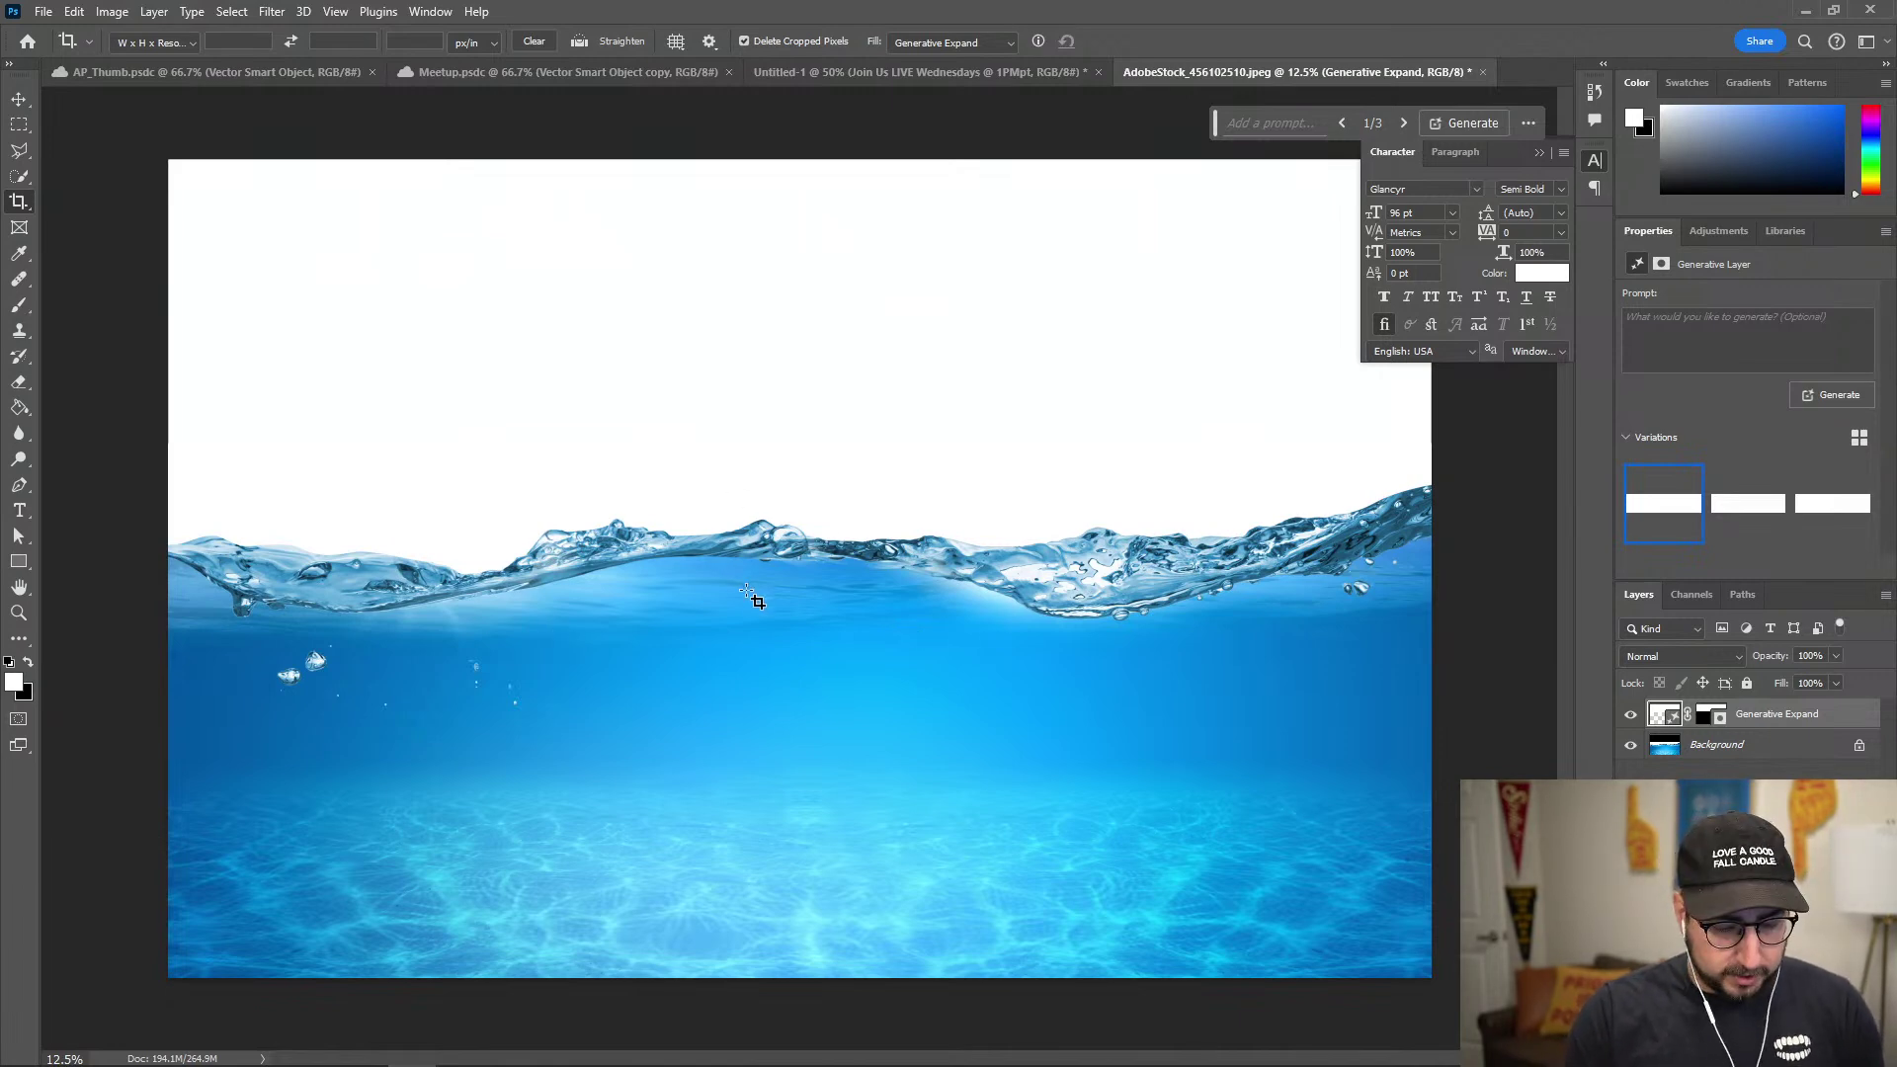
Choose the freehand Lasso tool and set its feather to 0 px.
key(m)
key(l)
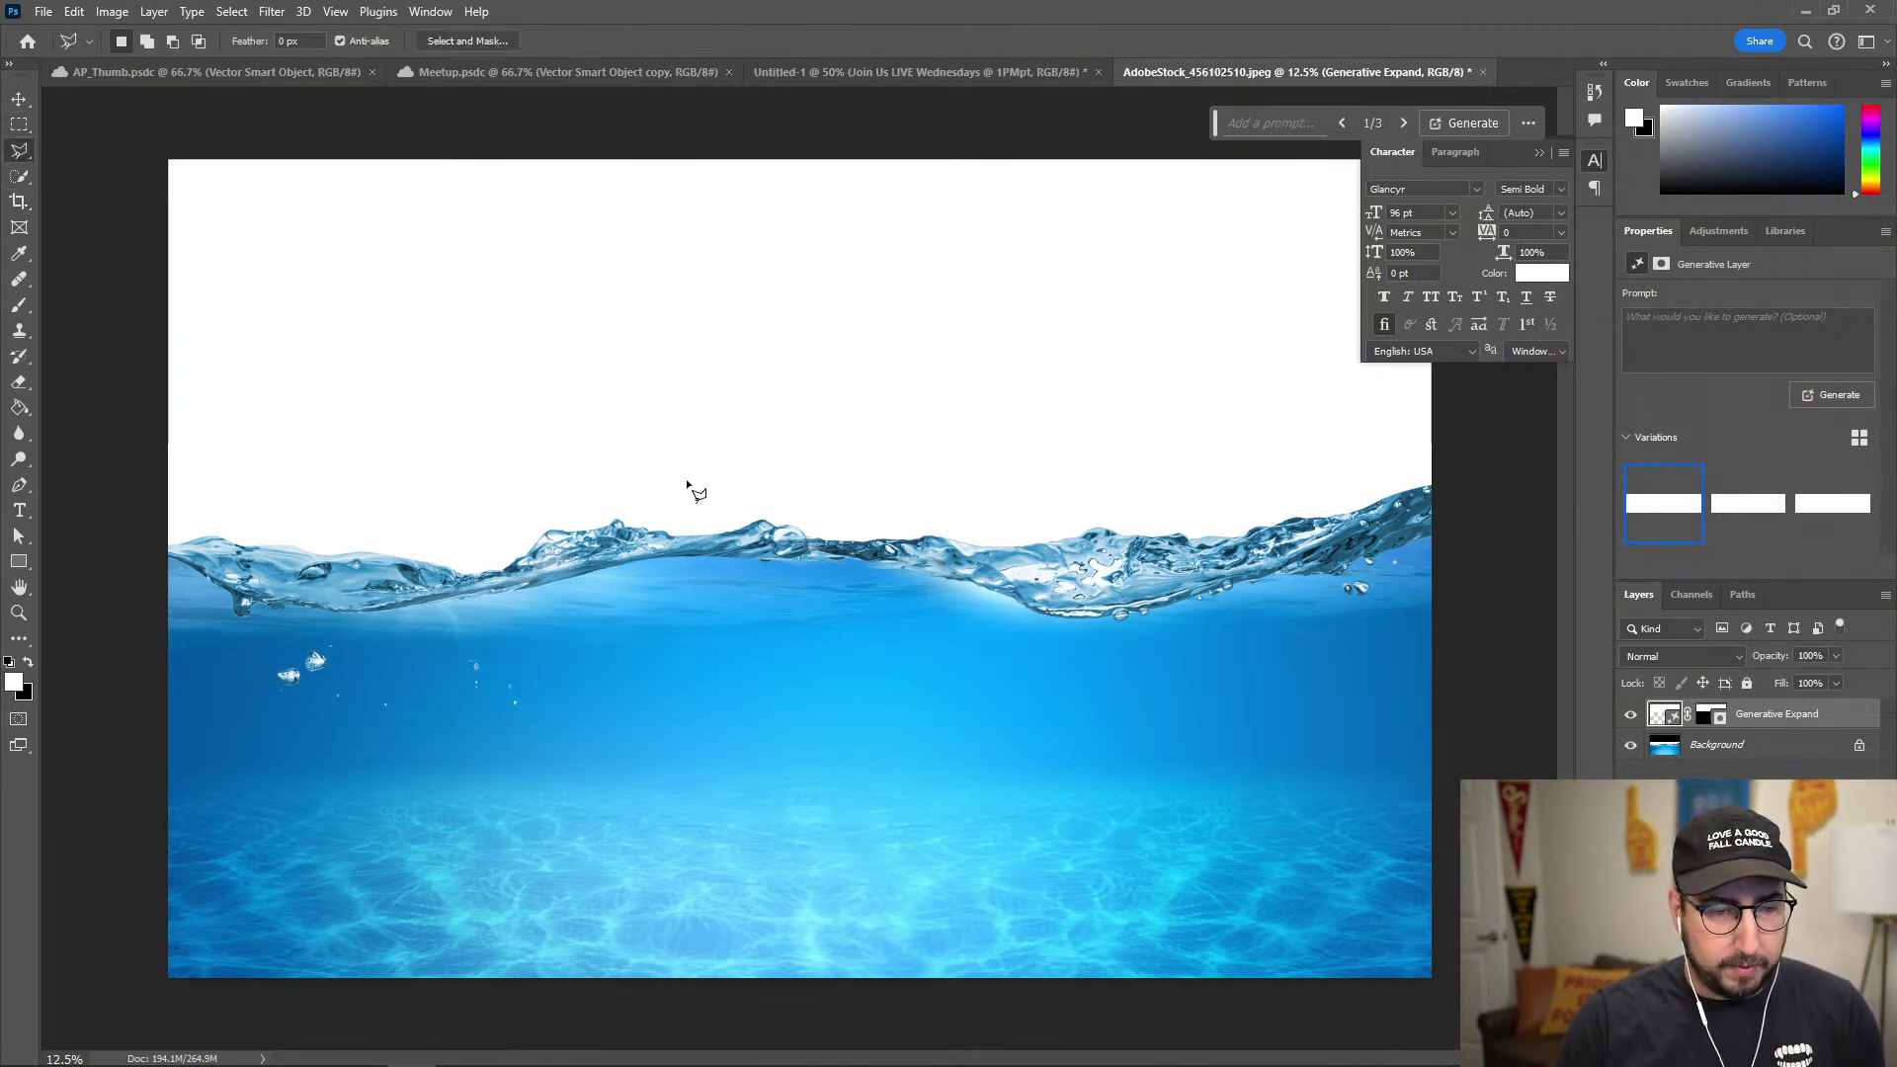
key(m)
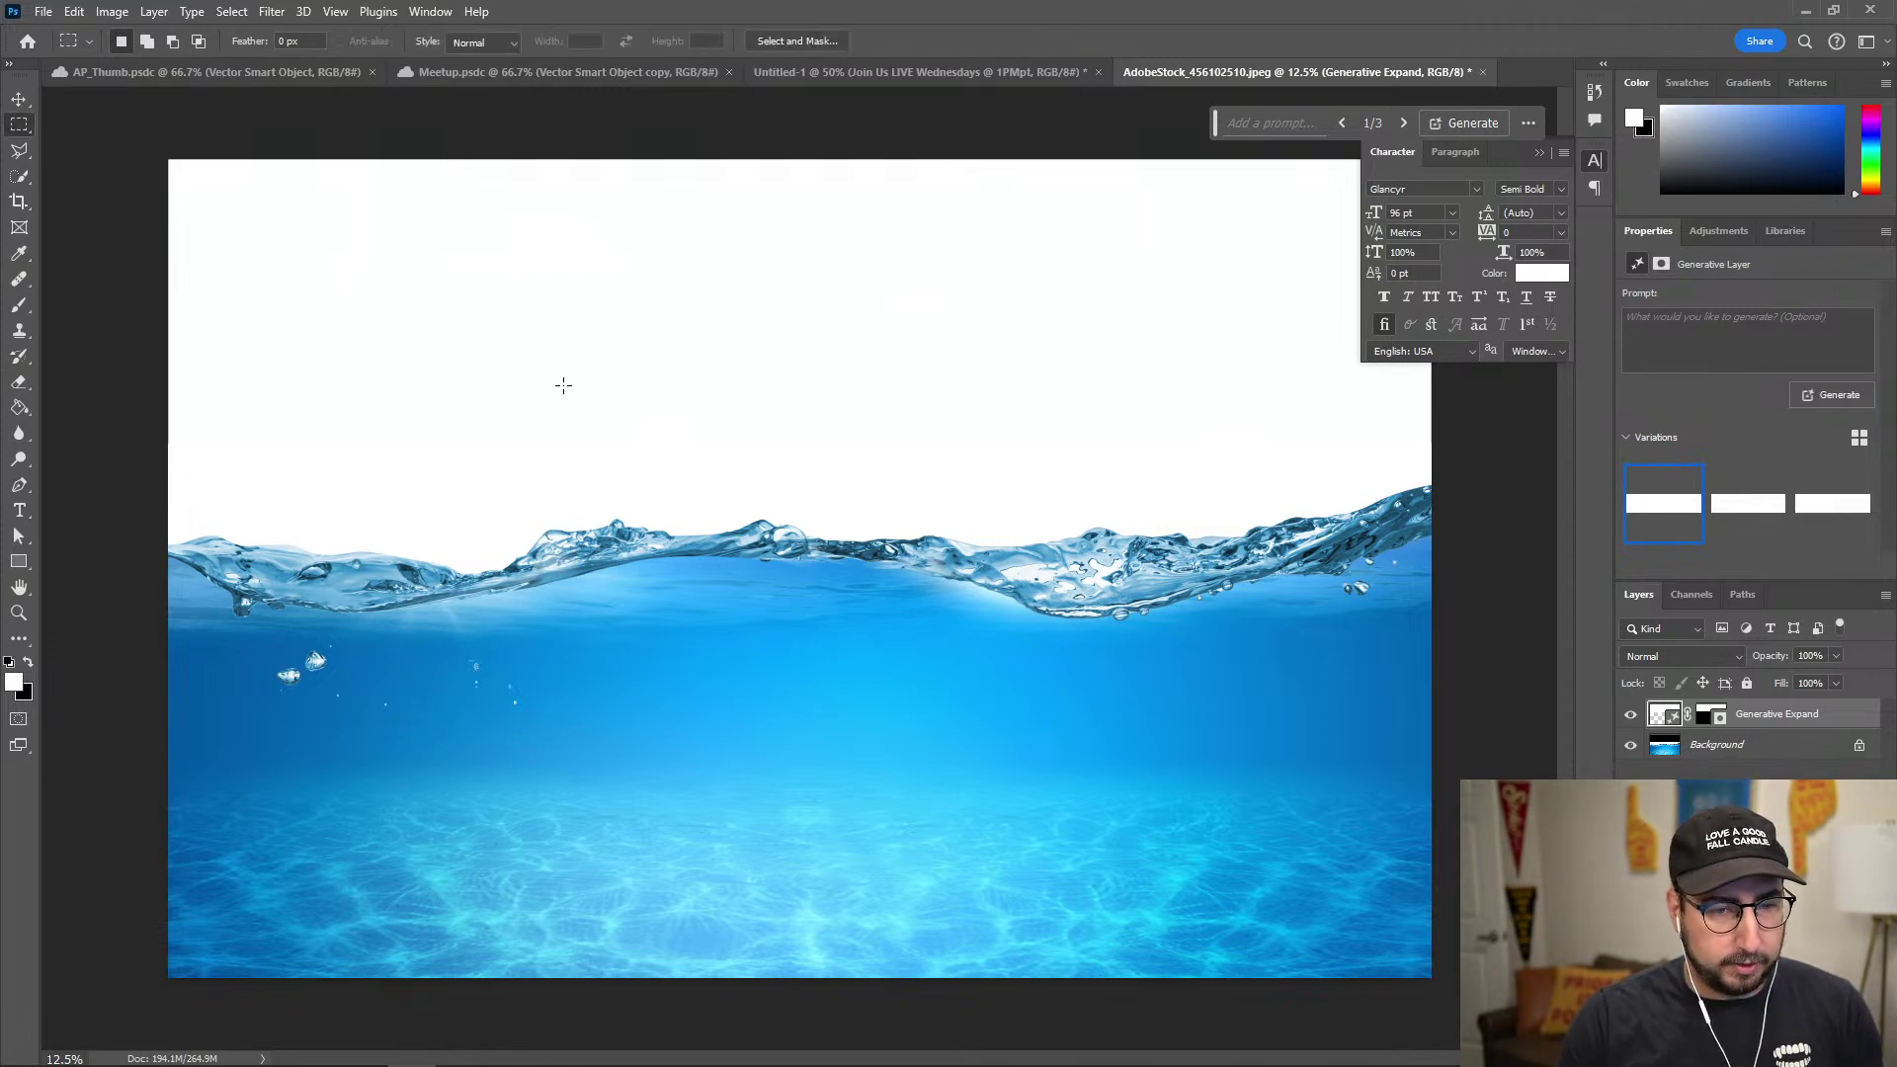
key(l)
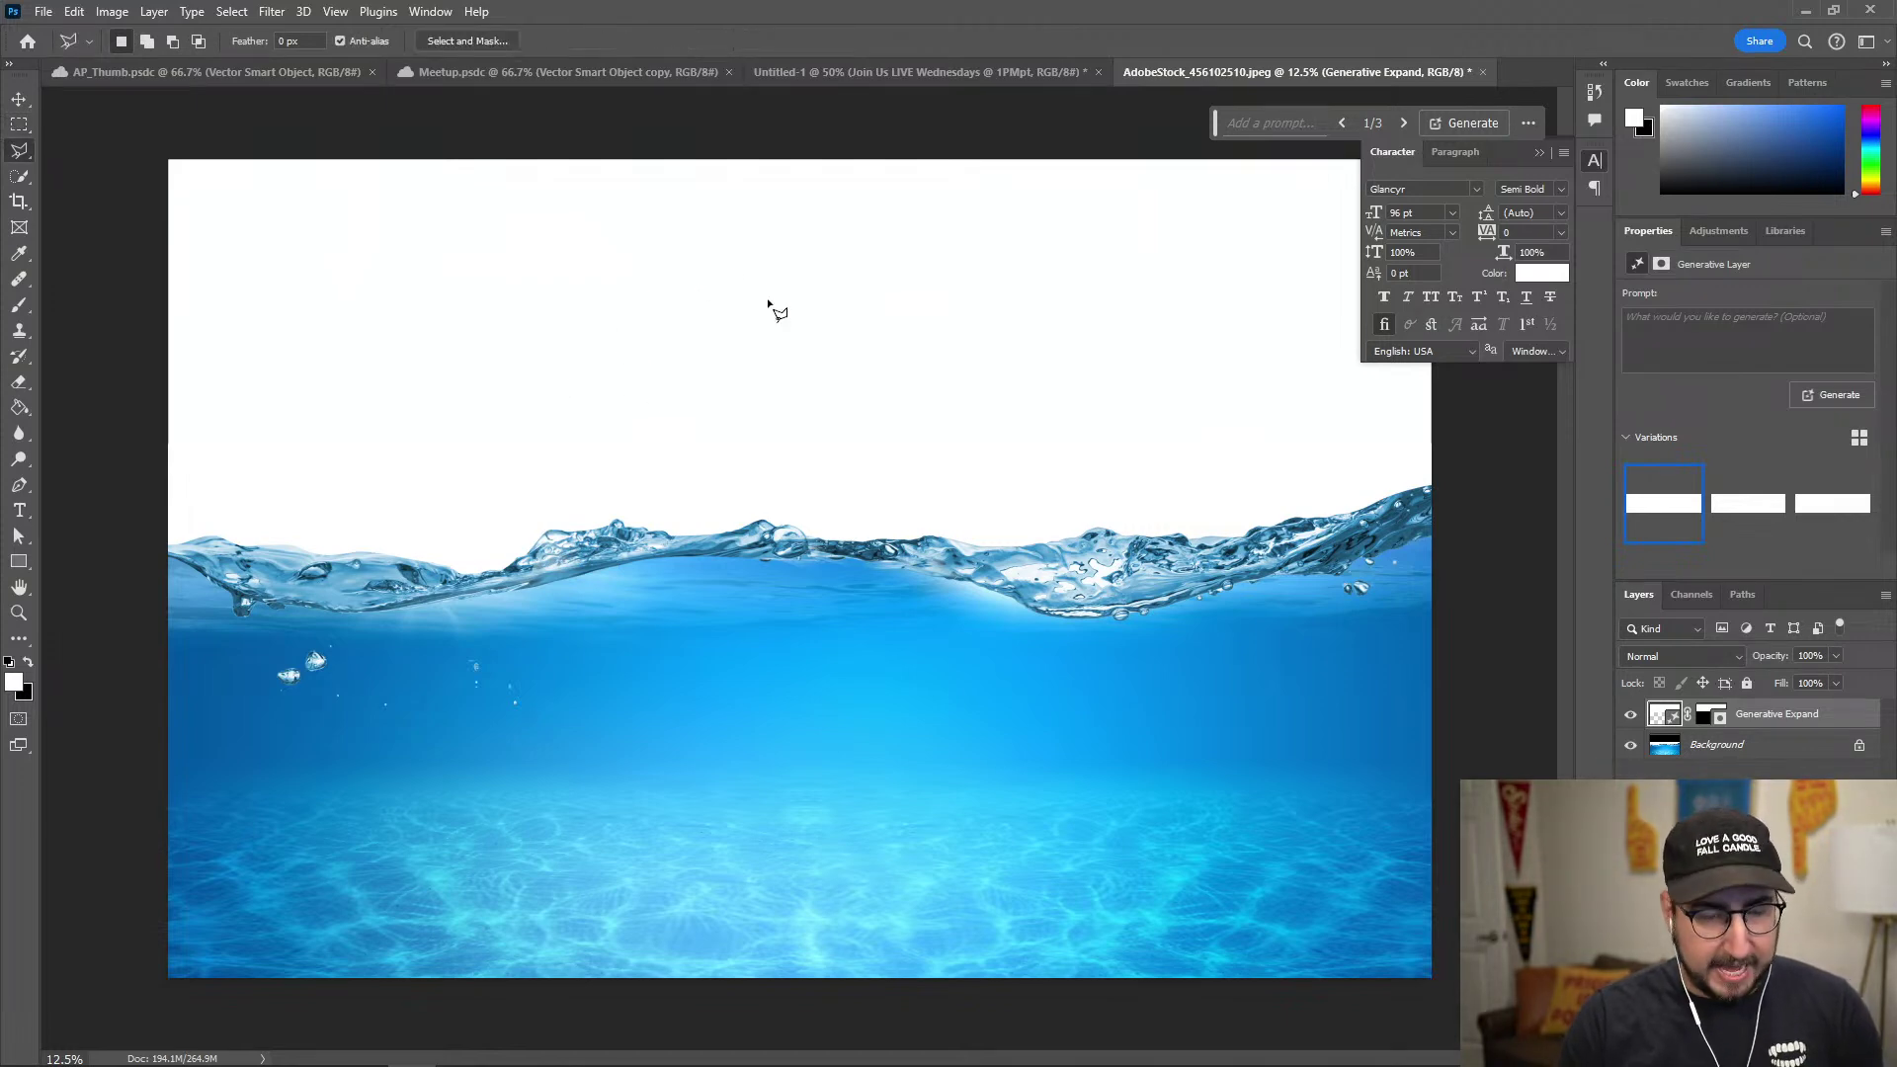
key(shift+l)
key(shift+l)
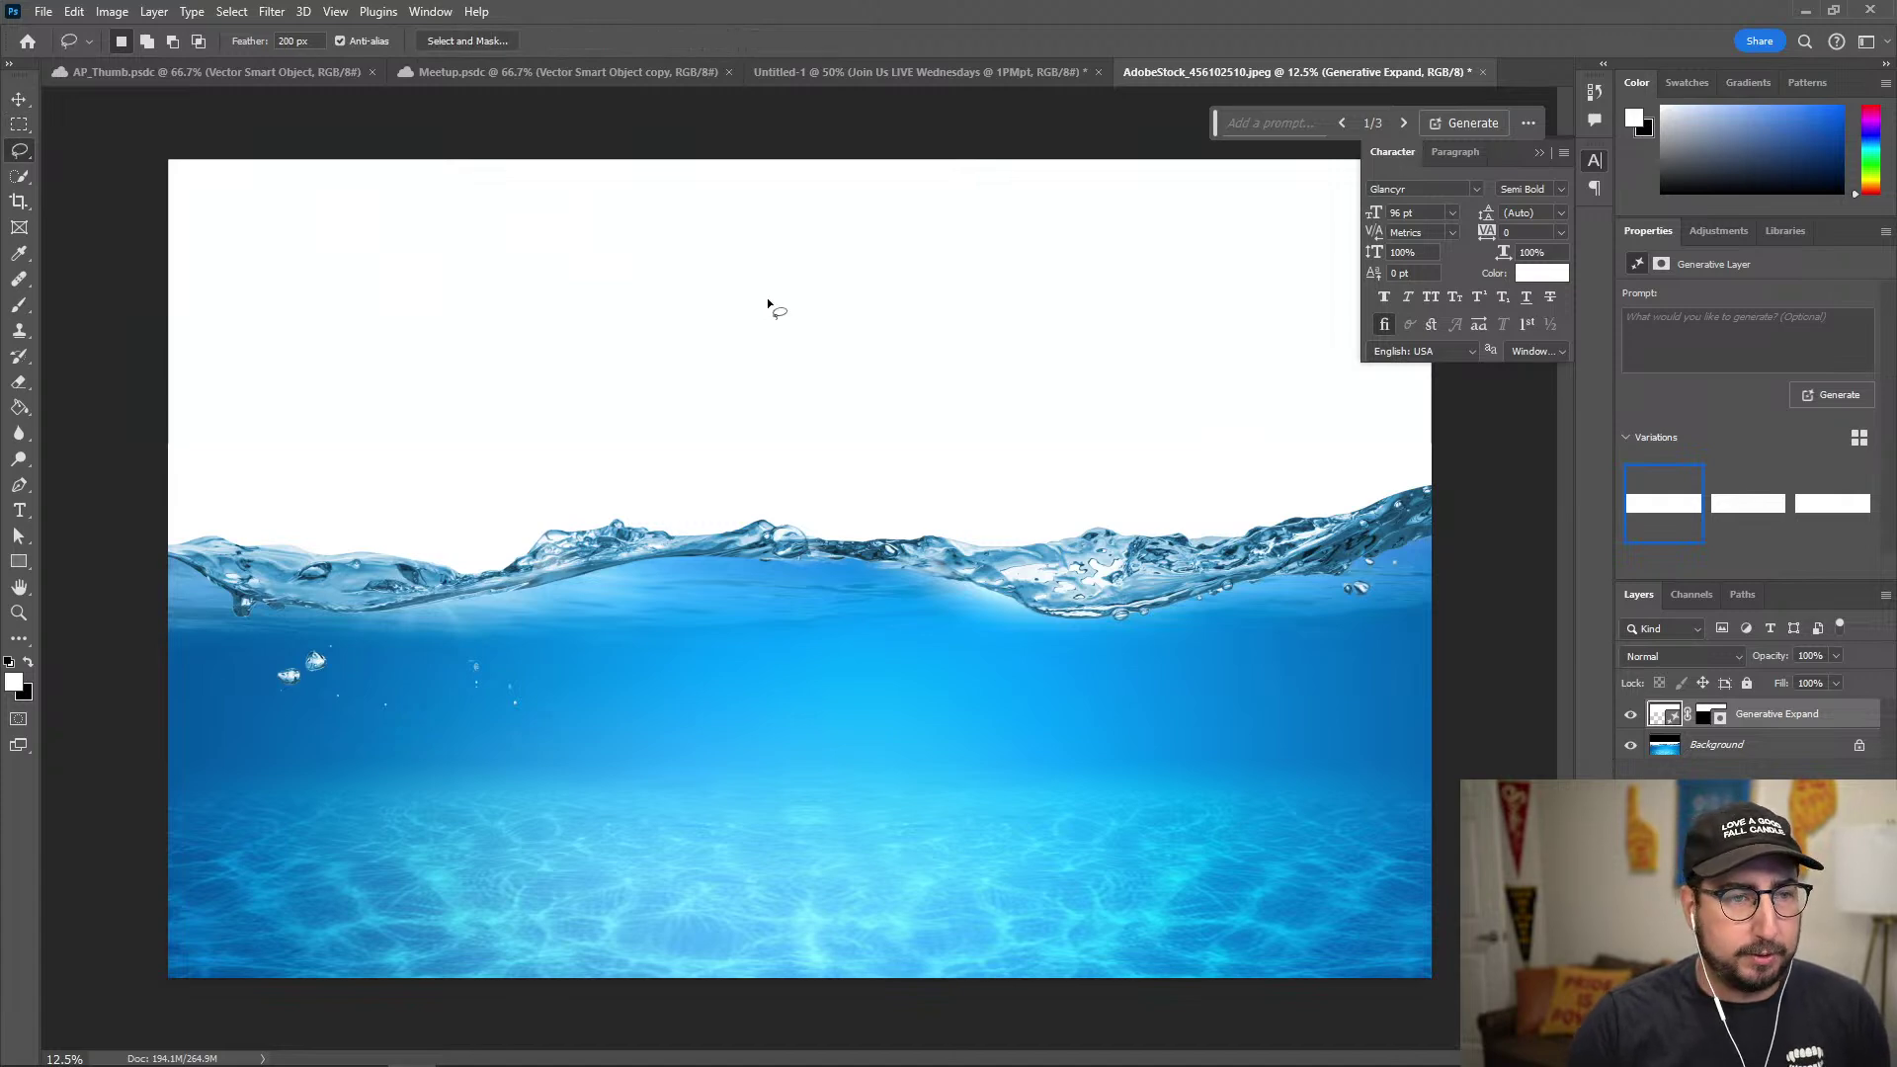
click(287, 42)
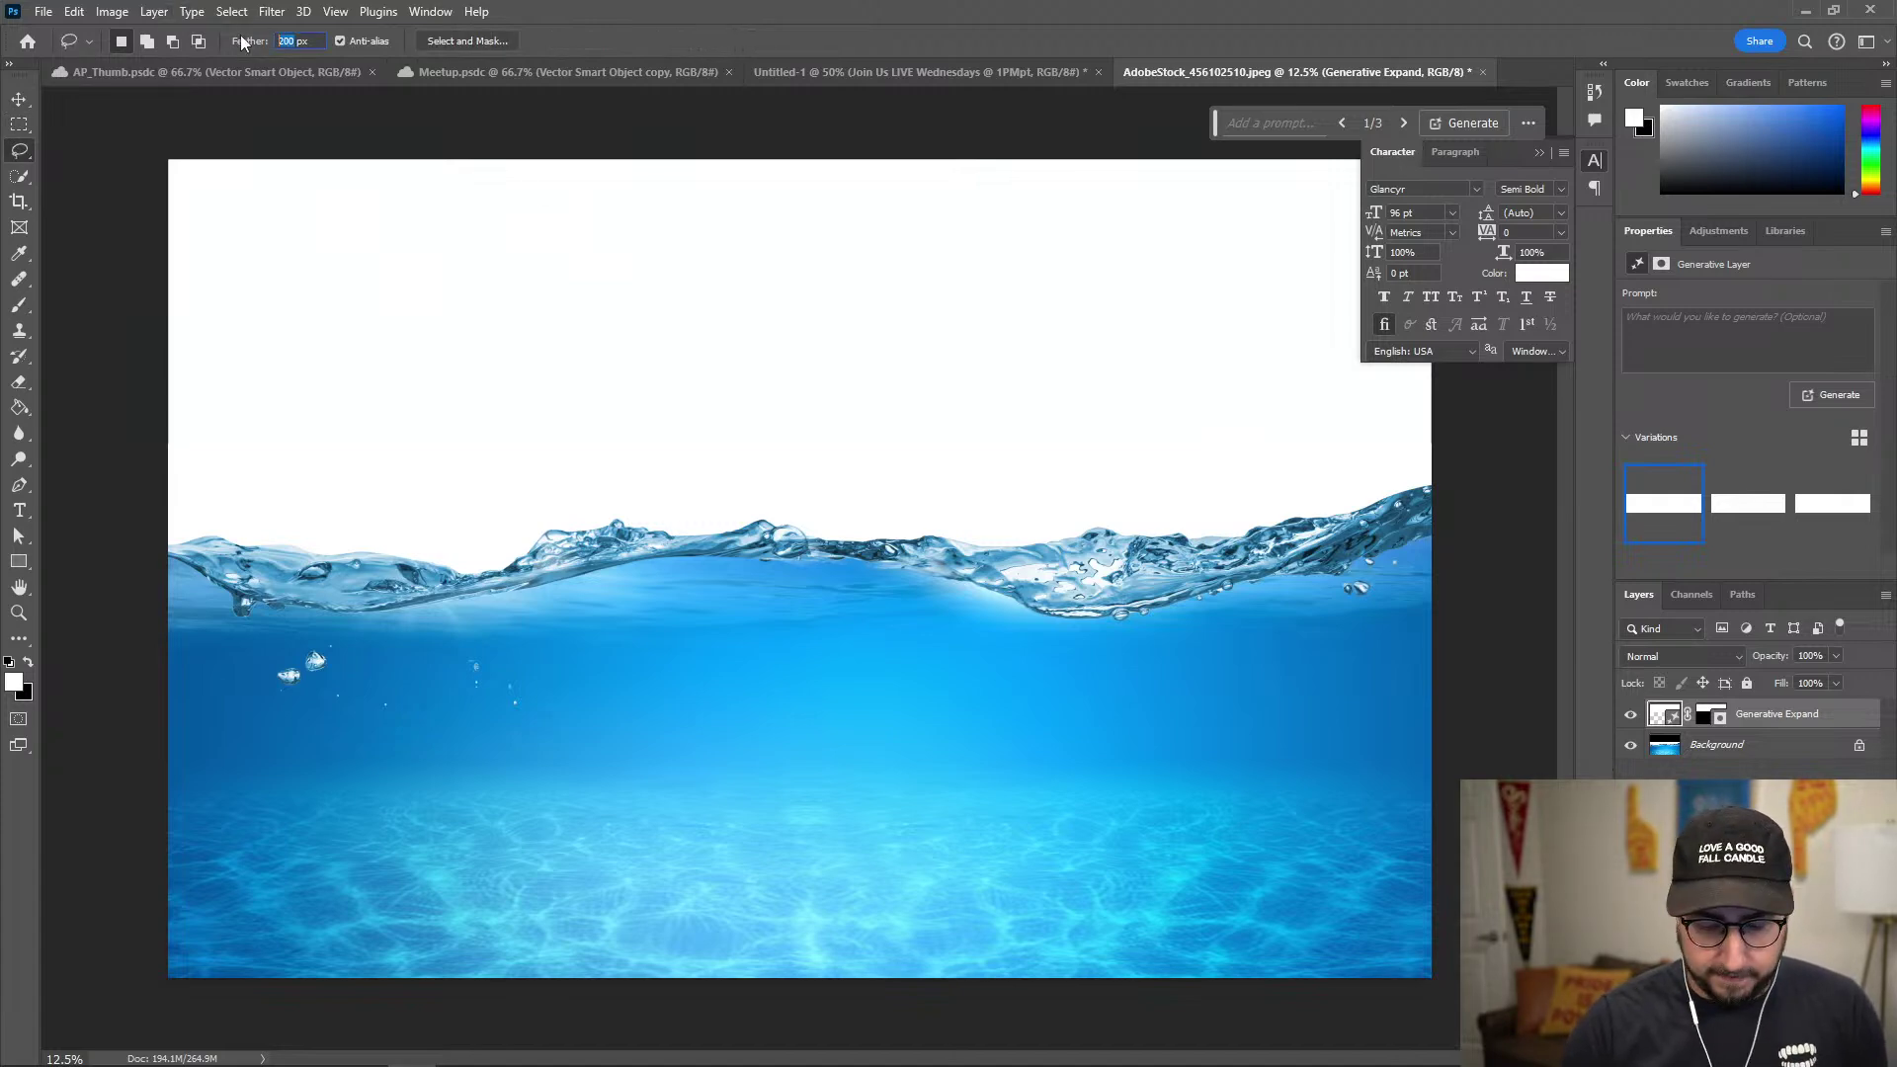
Lasso a large diagonal fish-shaped area from underwater up into the white sky and run Generative Fill with the prompt "fish".
mouse_move(965, 282)
mouse_down()
mouse_move(768, 337)
mouse_move(402, 627)
mouse_move(259, 709)
mouse_up()
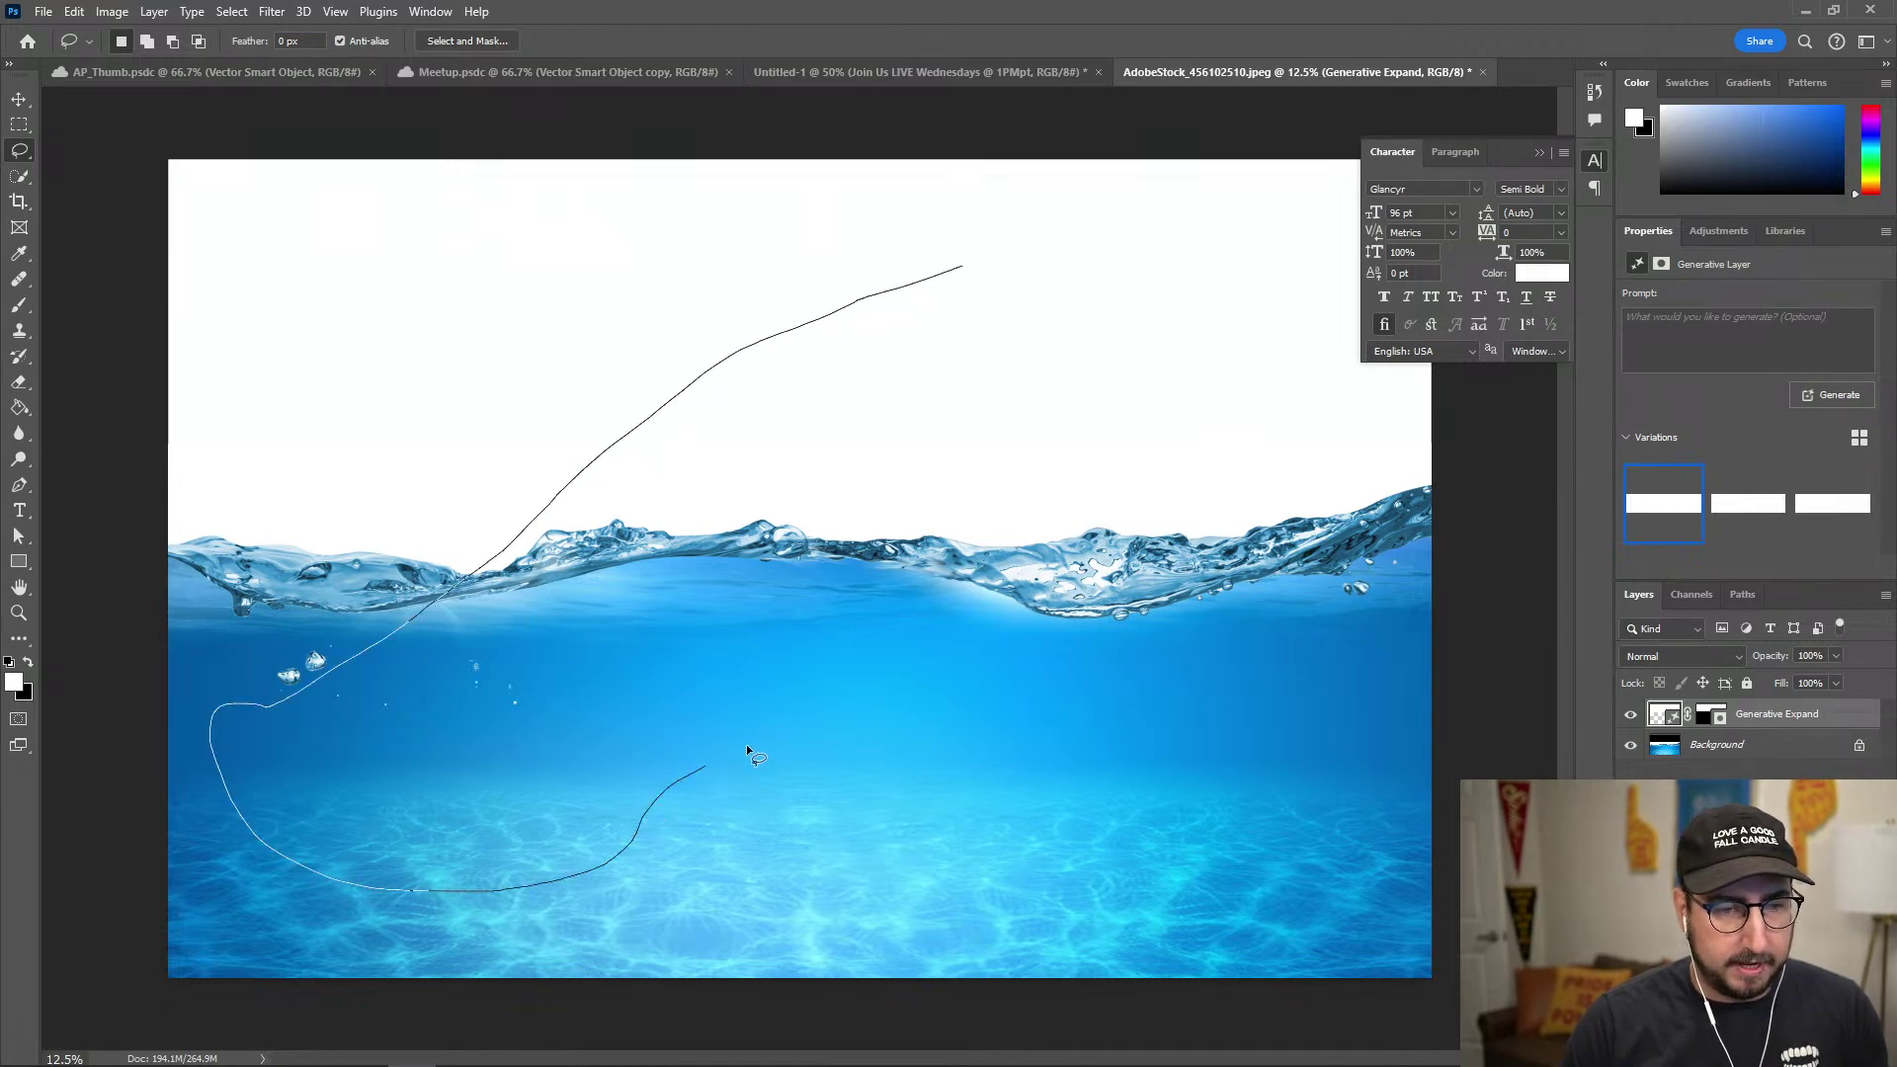
mouse_move(1248, 456)
mouse_down()
mouse_move(1239, 279)
mouse_move(1104, 213)
mouse_move(1025, 216)
mouse_up()
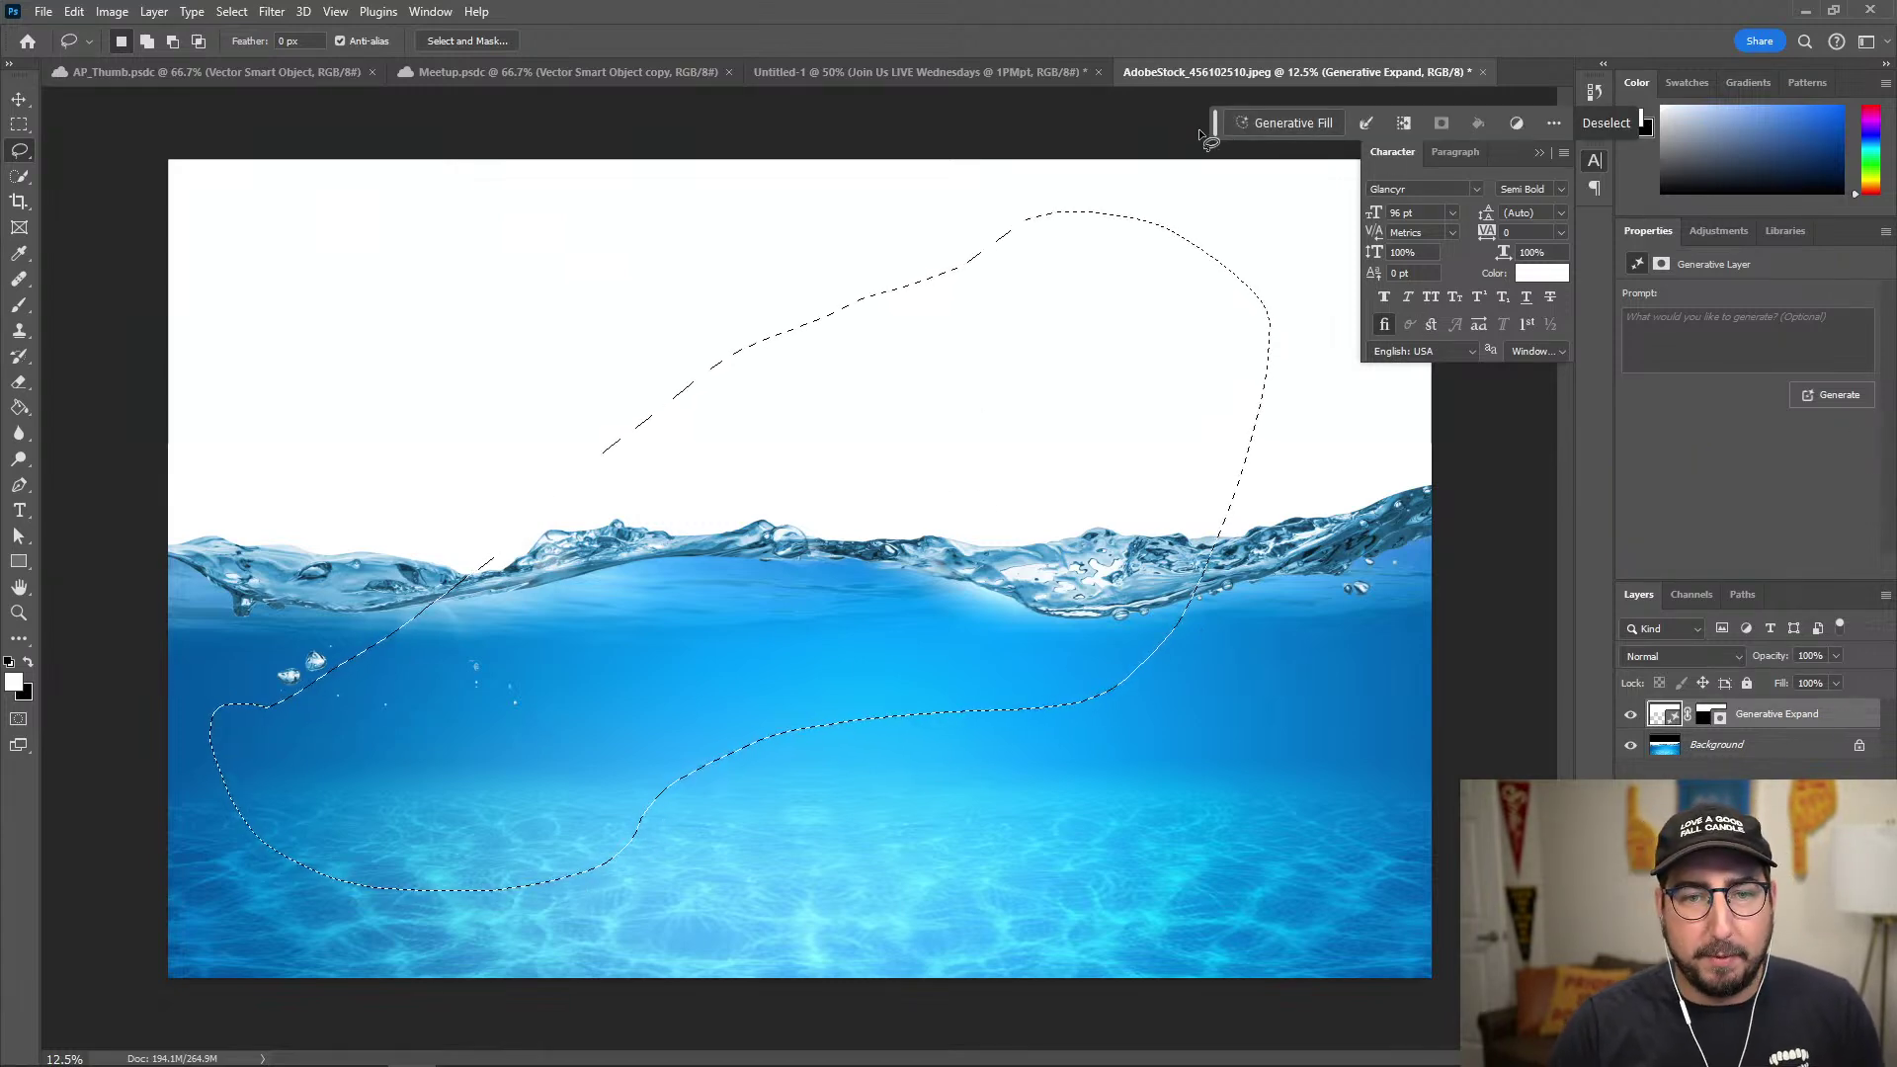
drag(1213, 128, 762, 131)
click(799, 130)
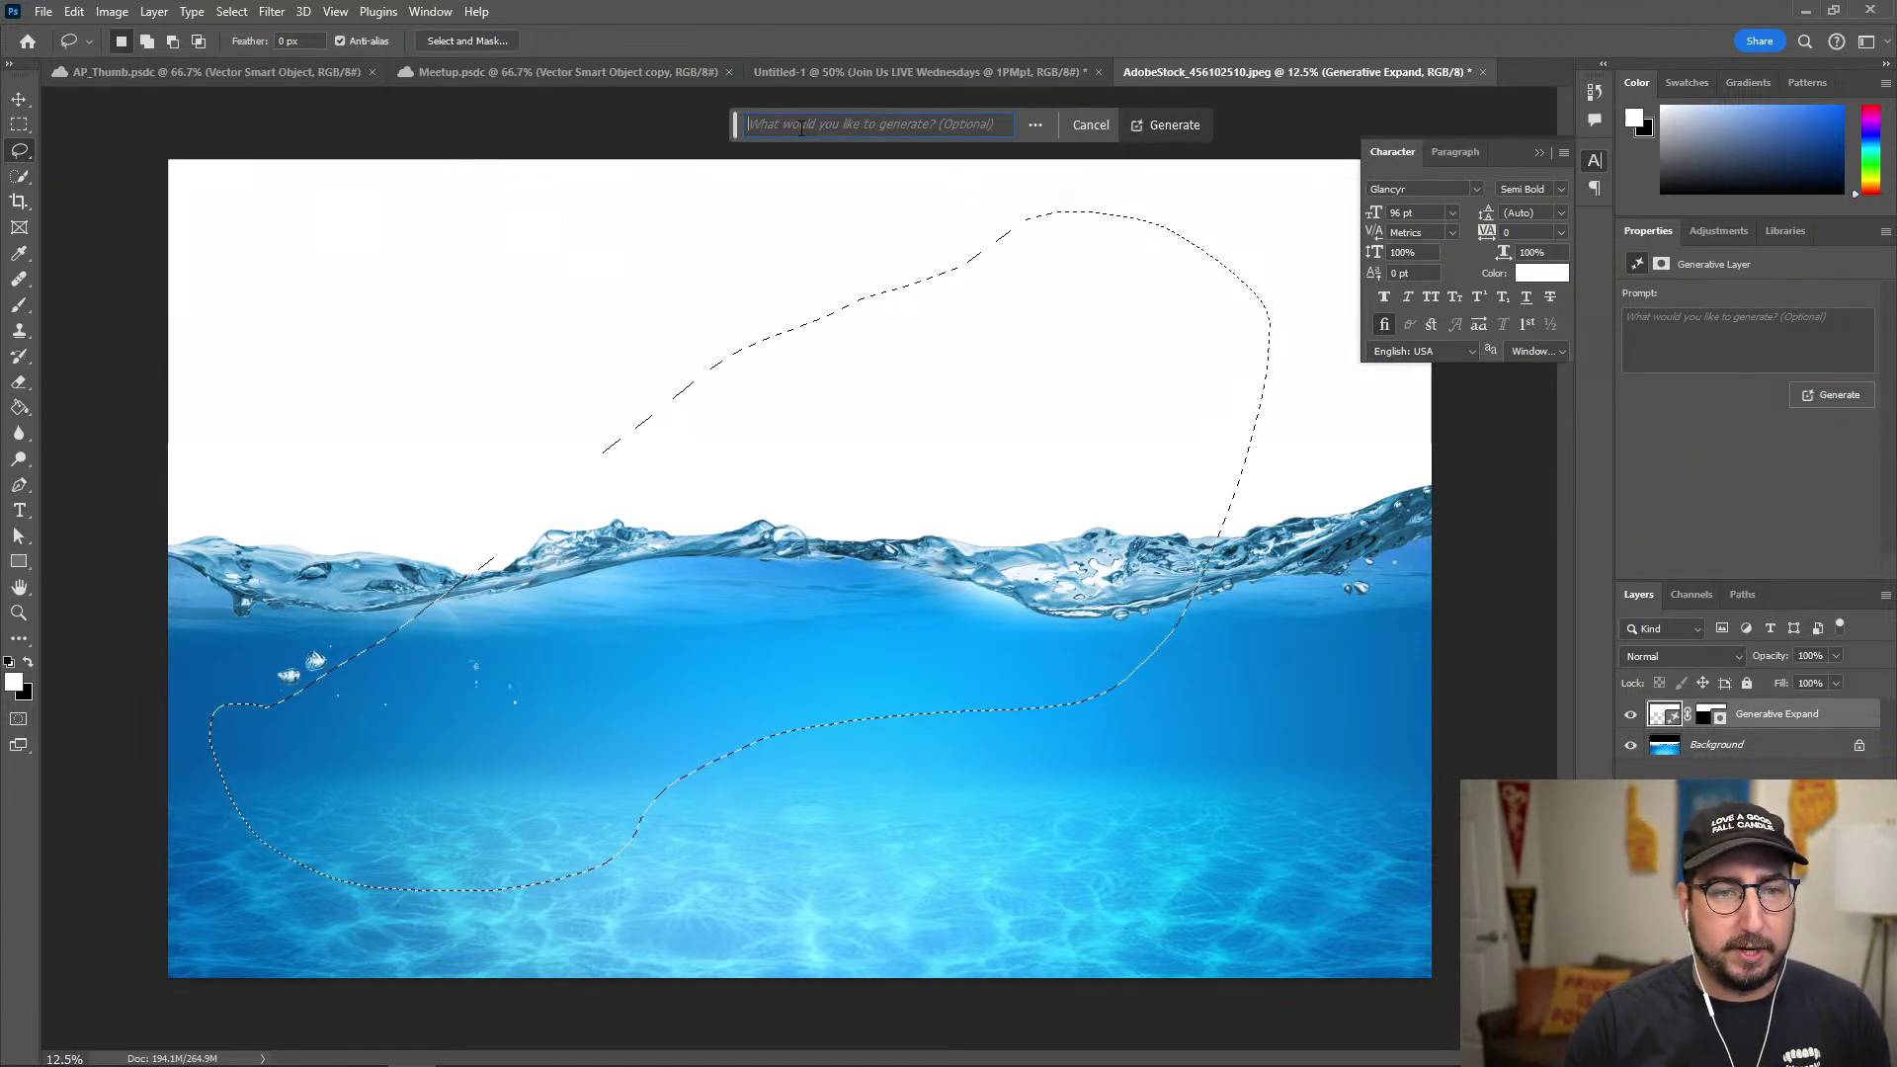
text(fish)
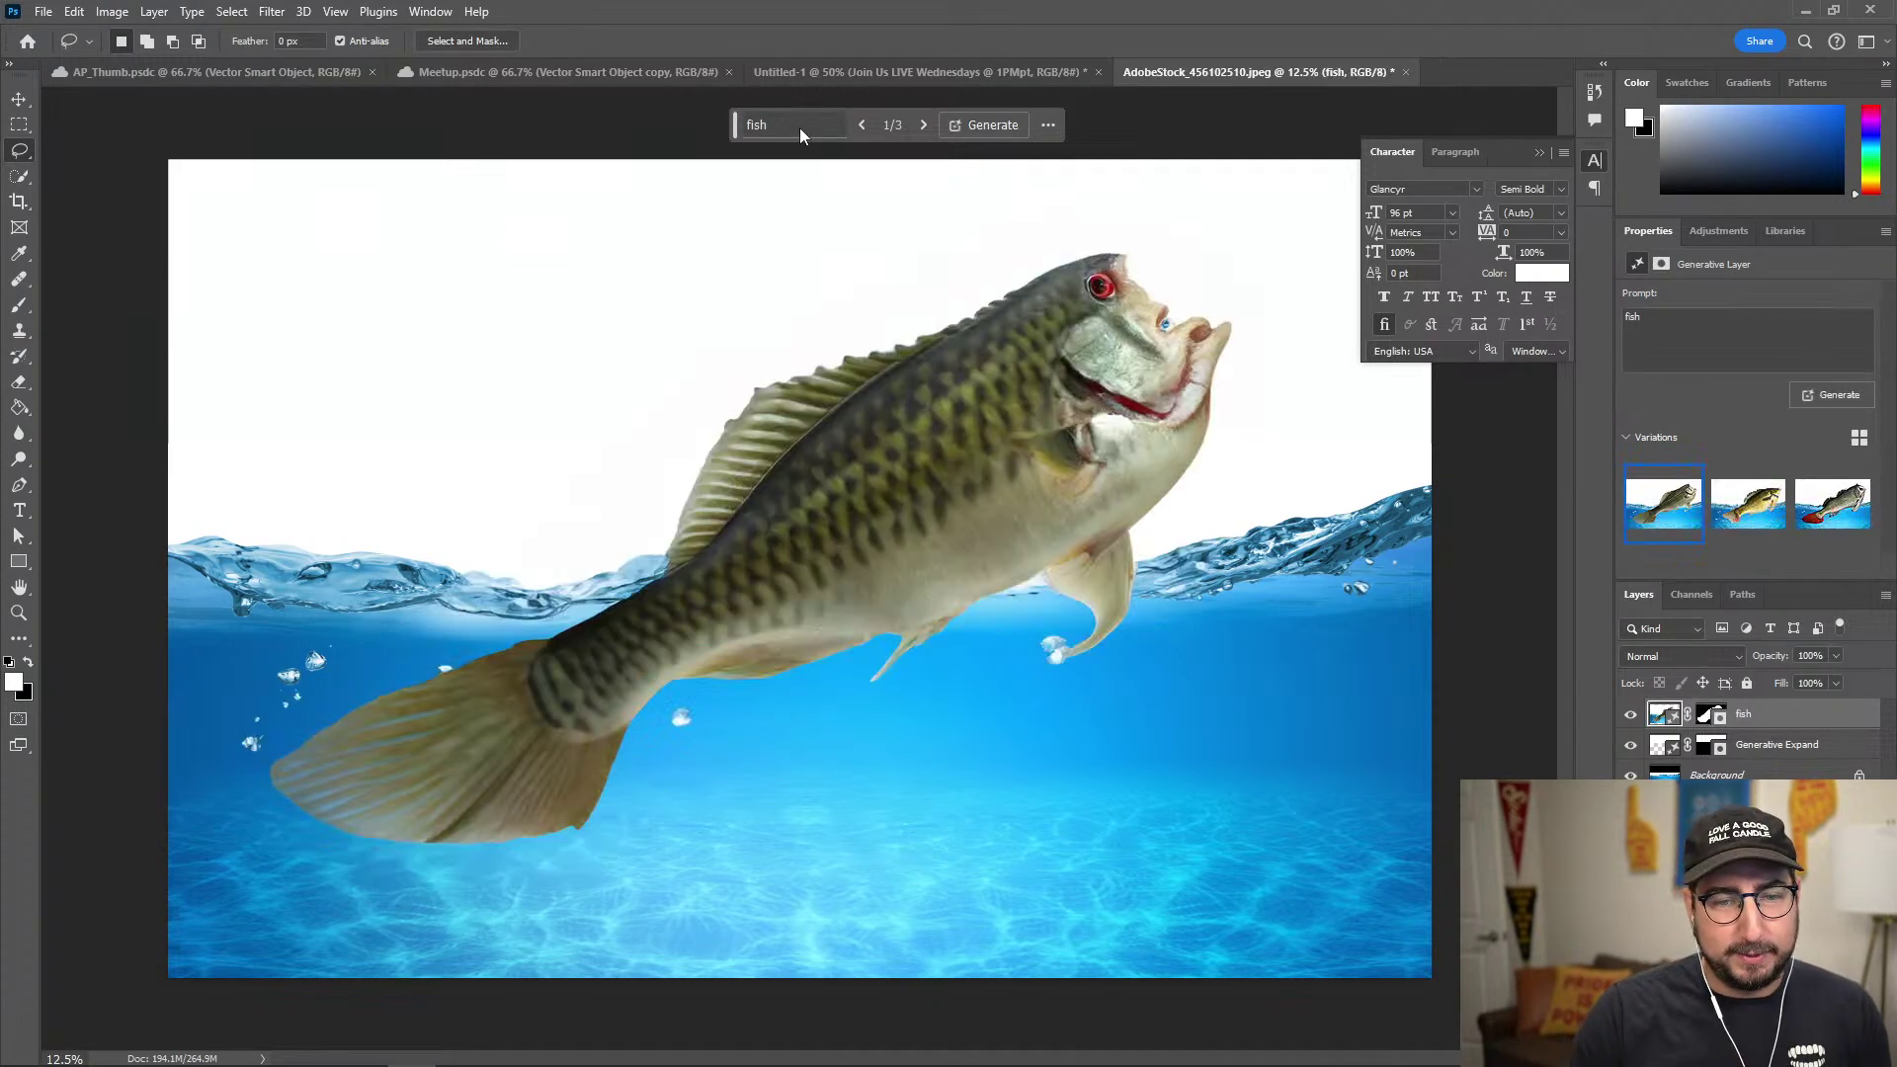
Preview the second and third generated fish variations, and delete the fish layer.
mouse_move(1749, 527)
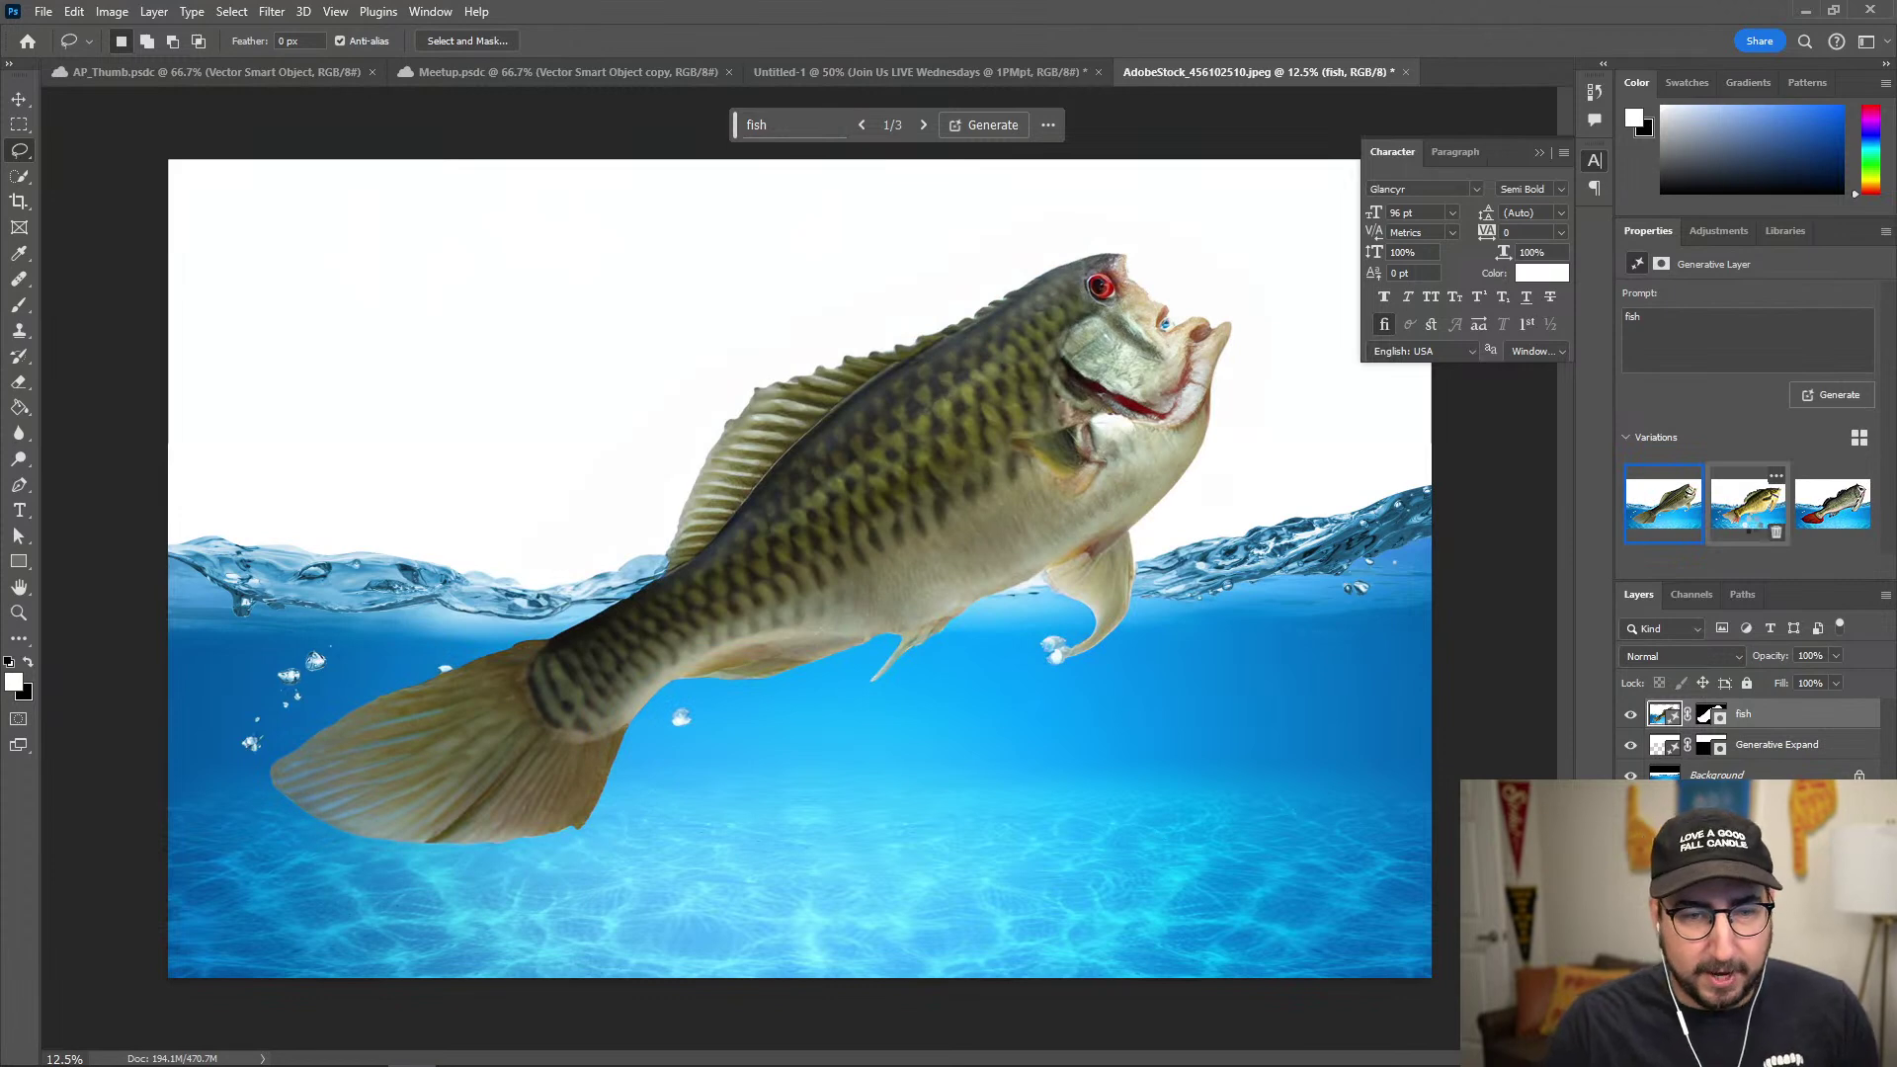
click(1746, 514)
click(1814, 513)
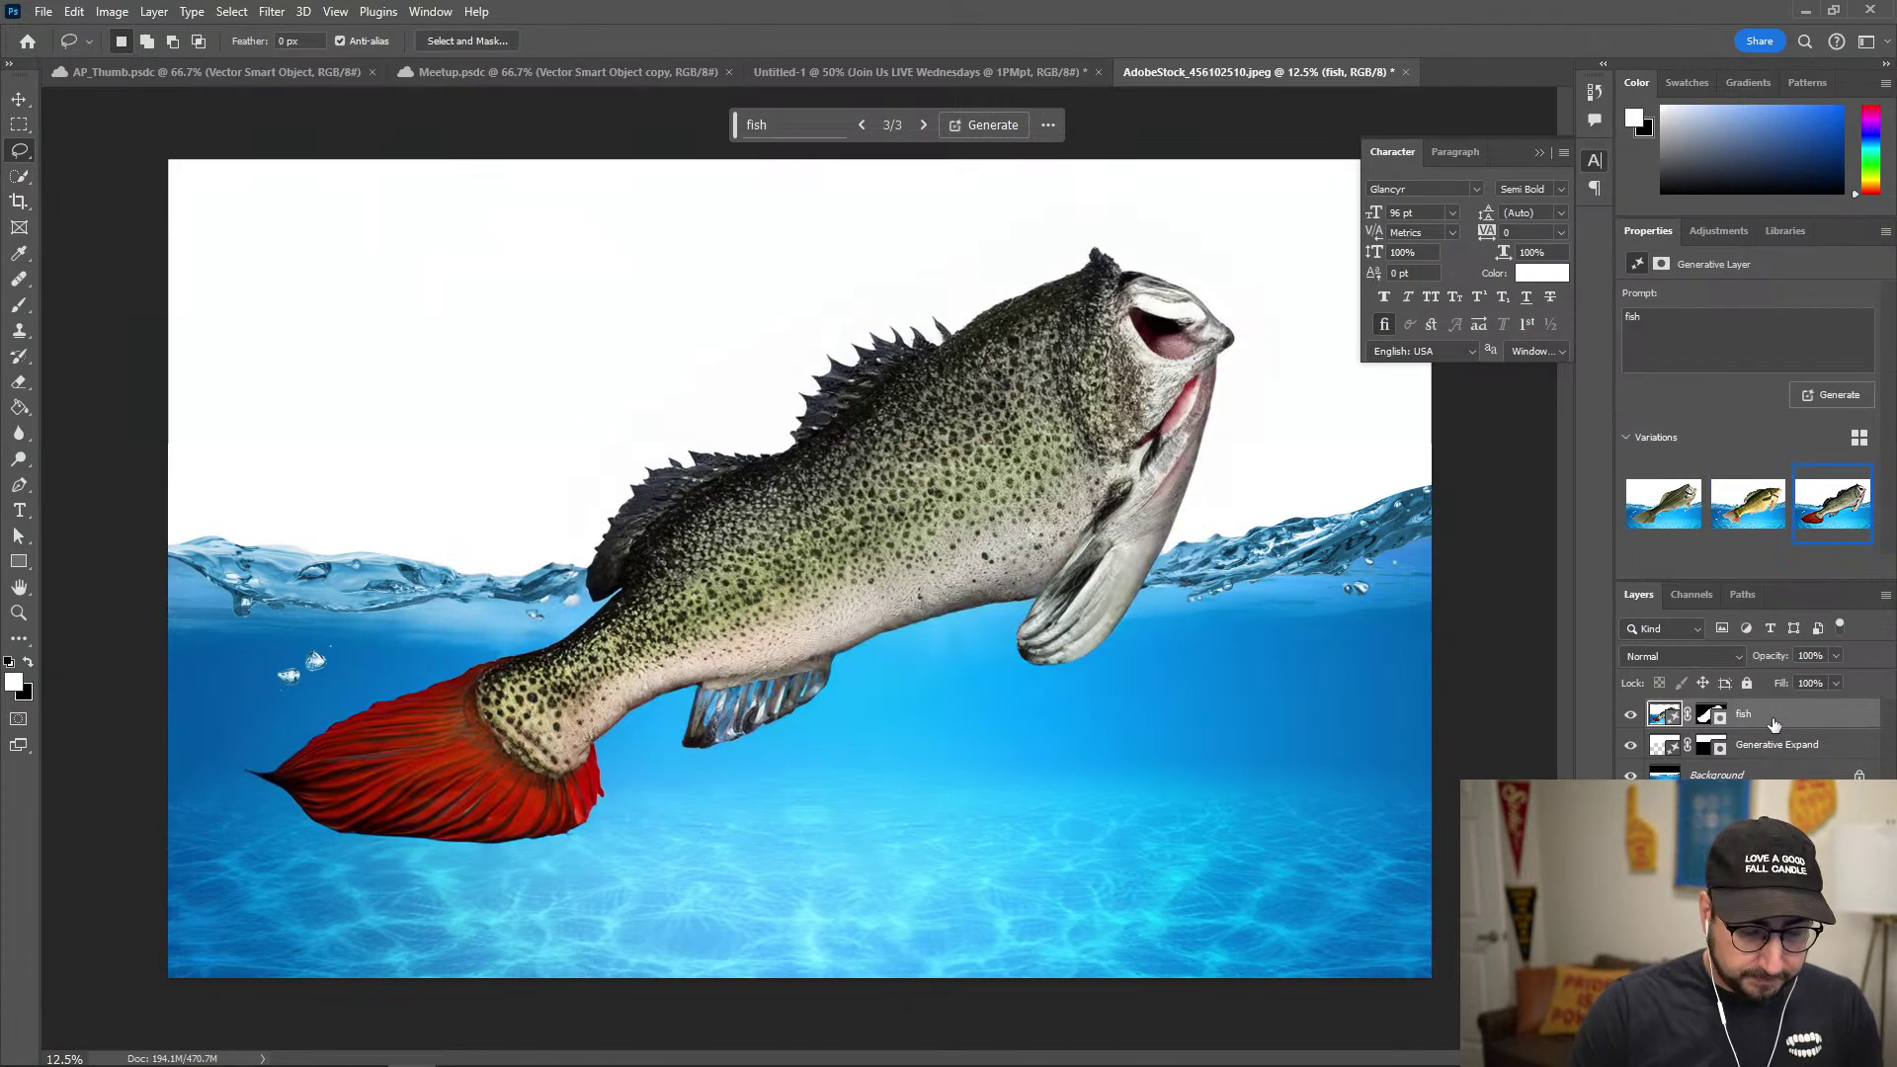
key(Delete)
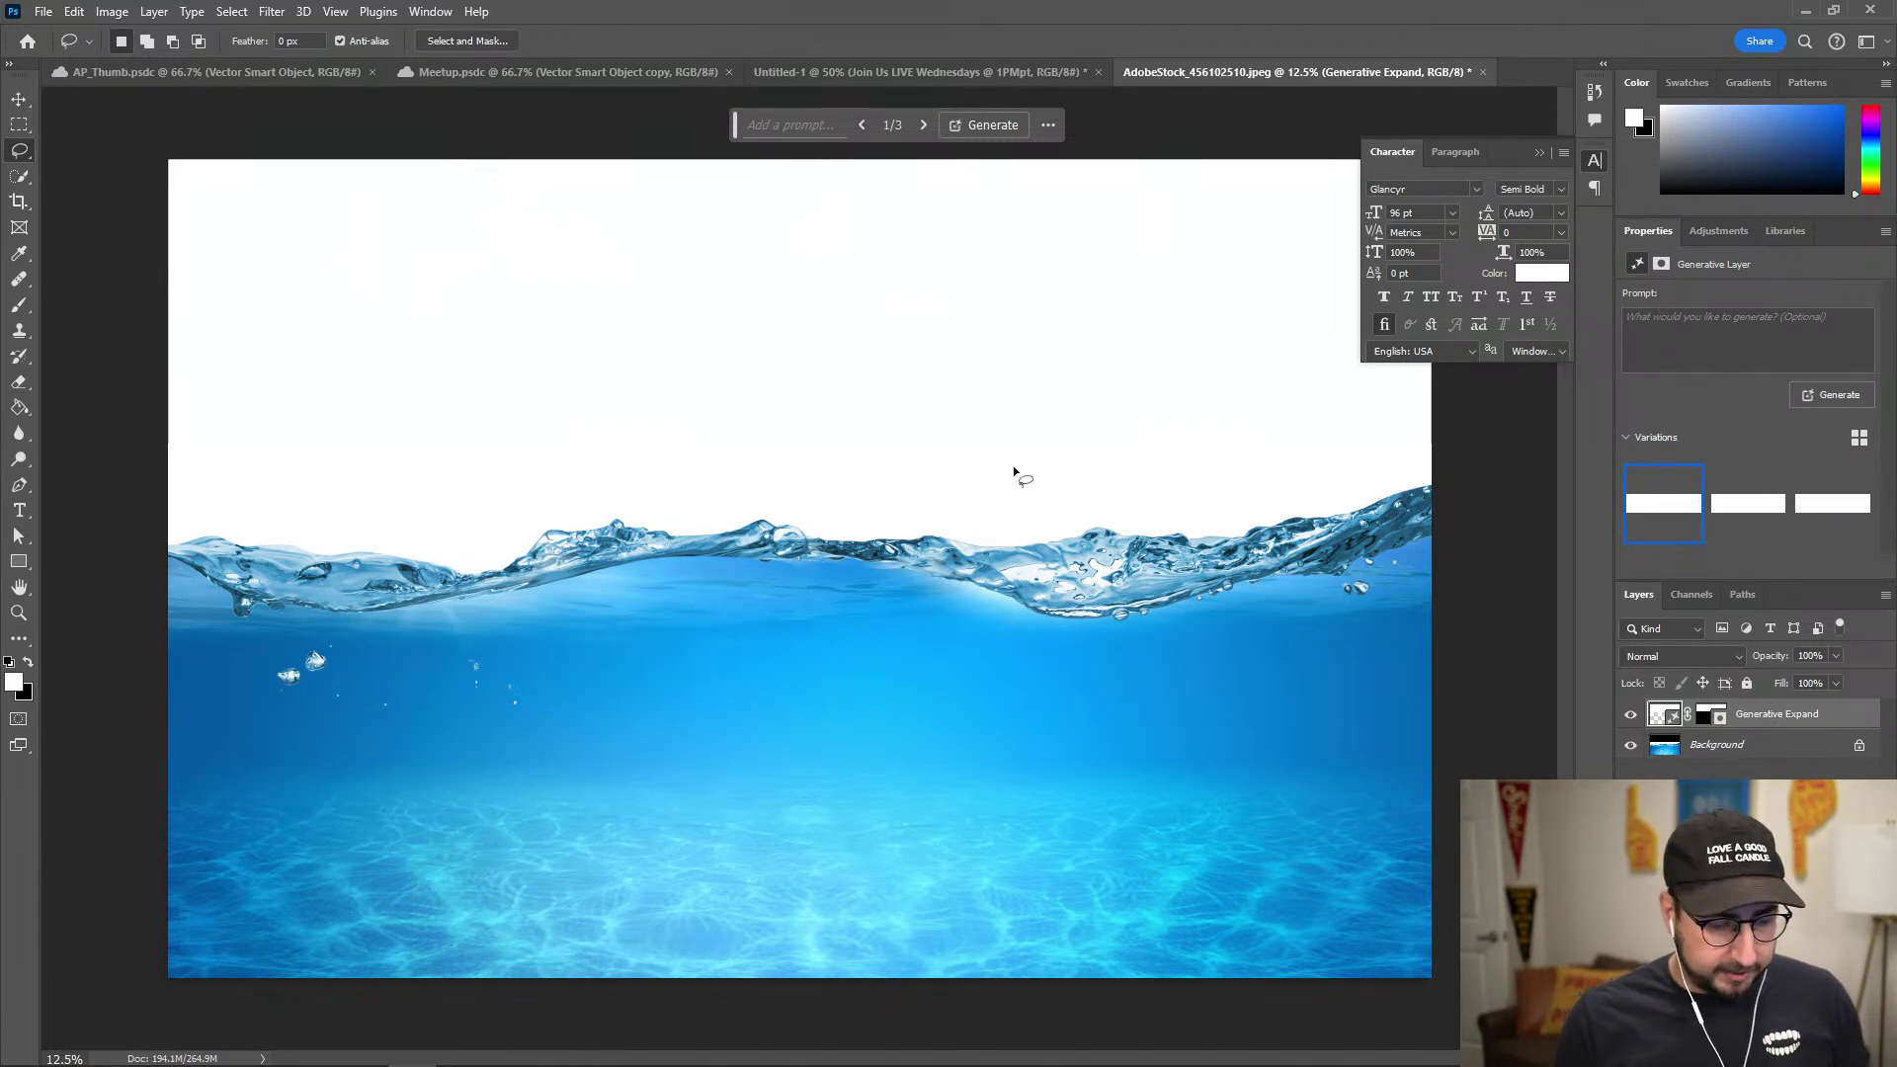
key(q)
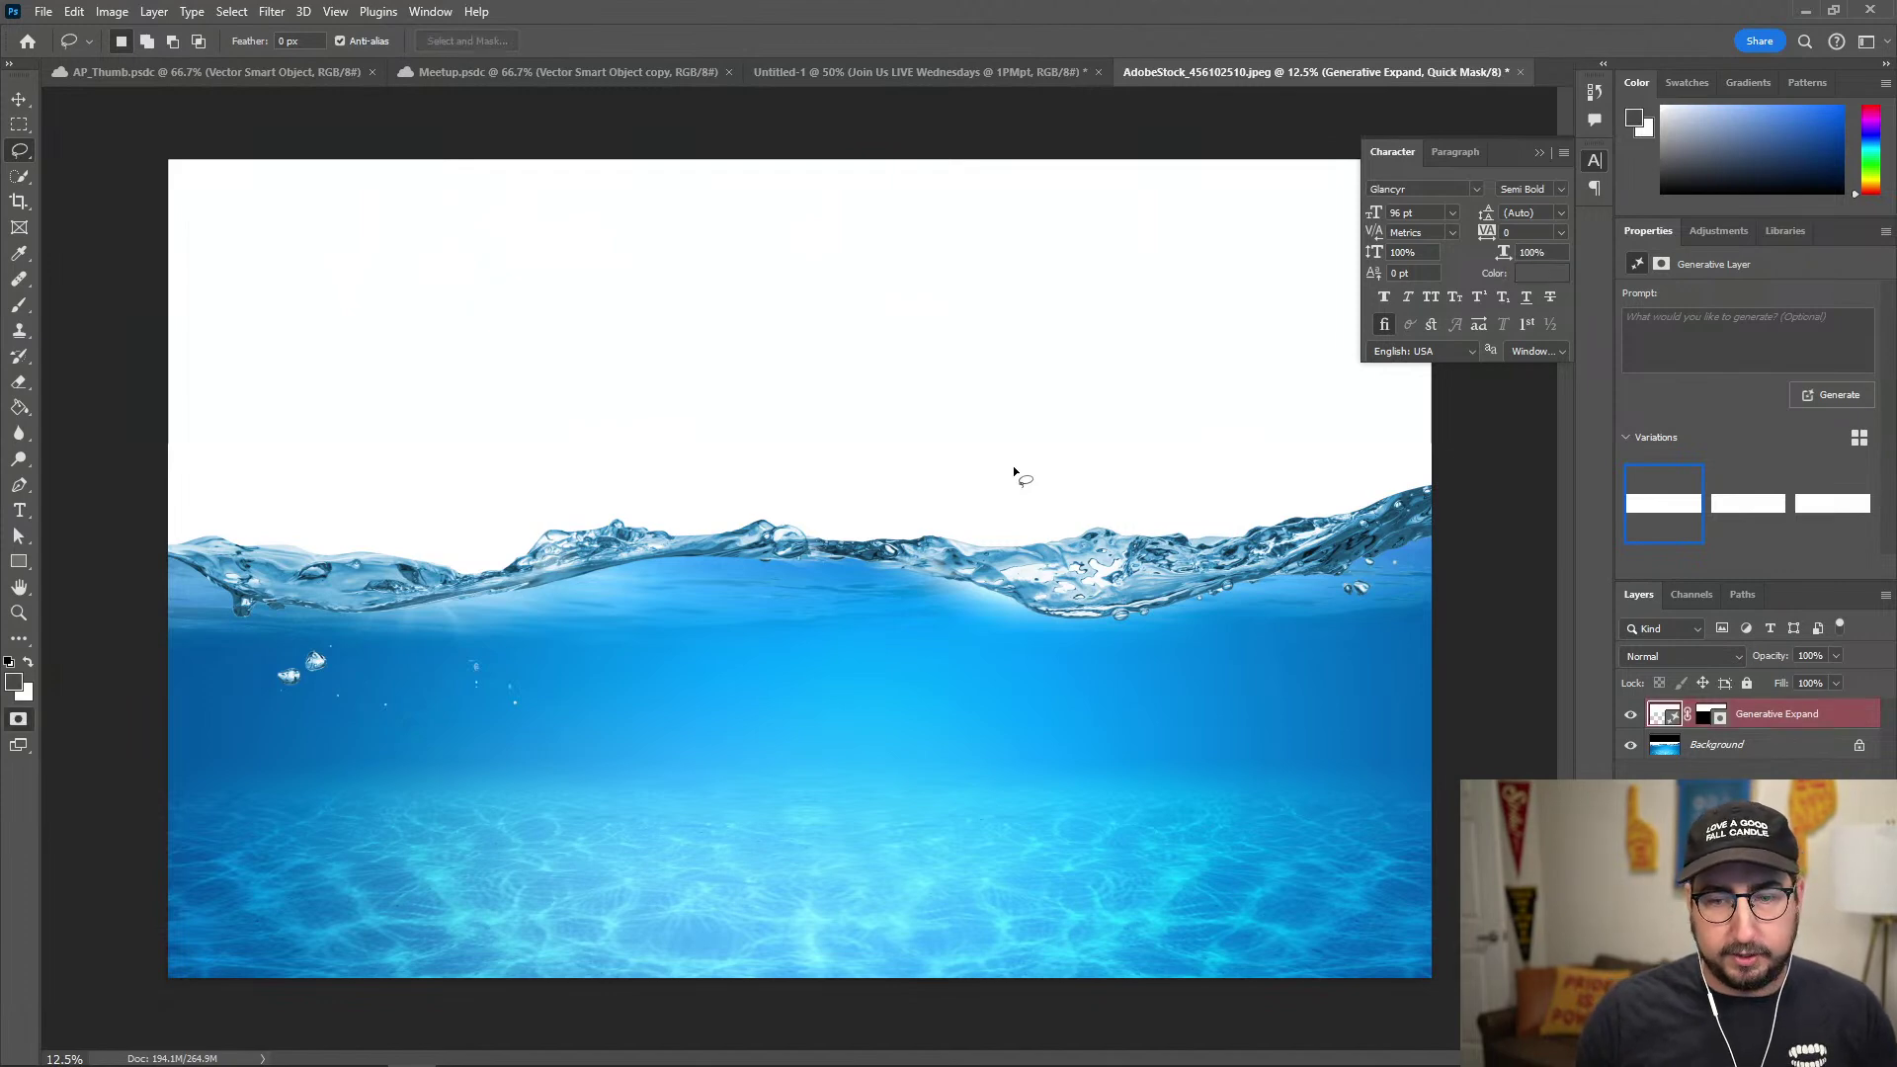
key(q)
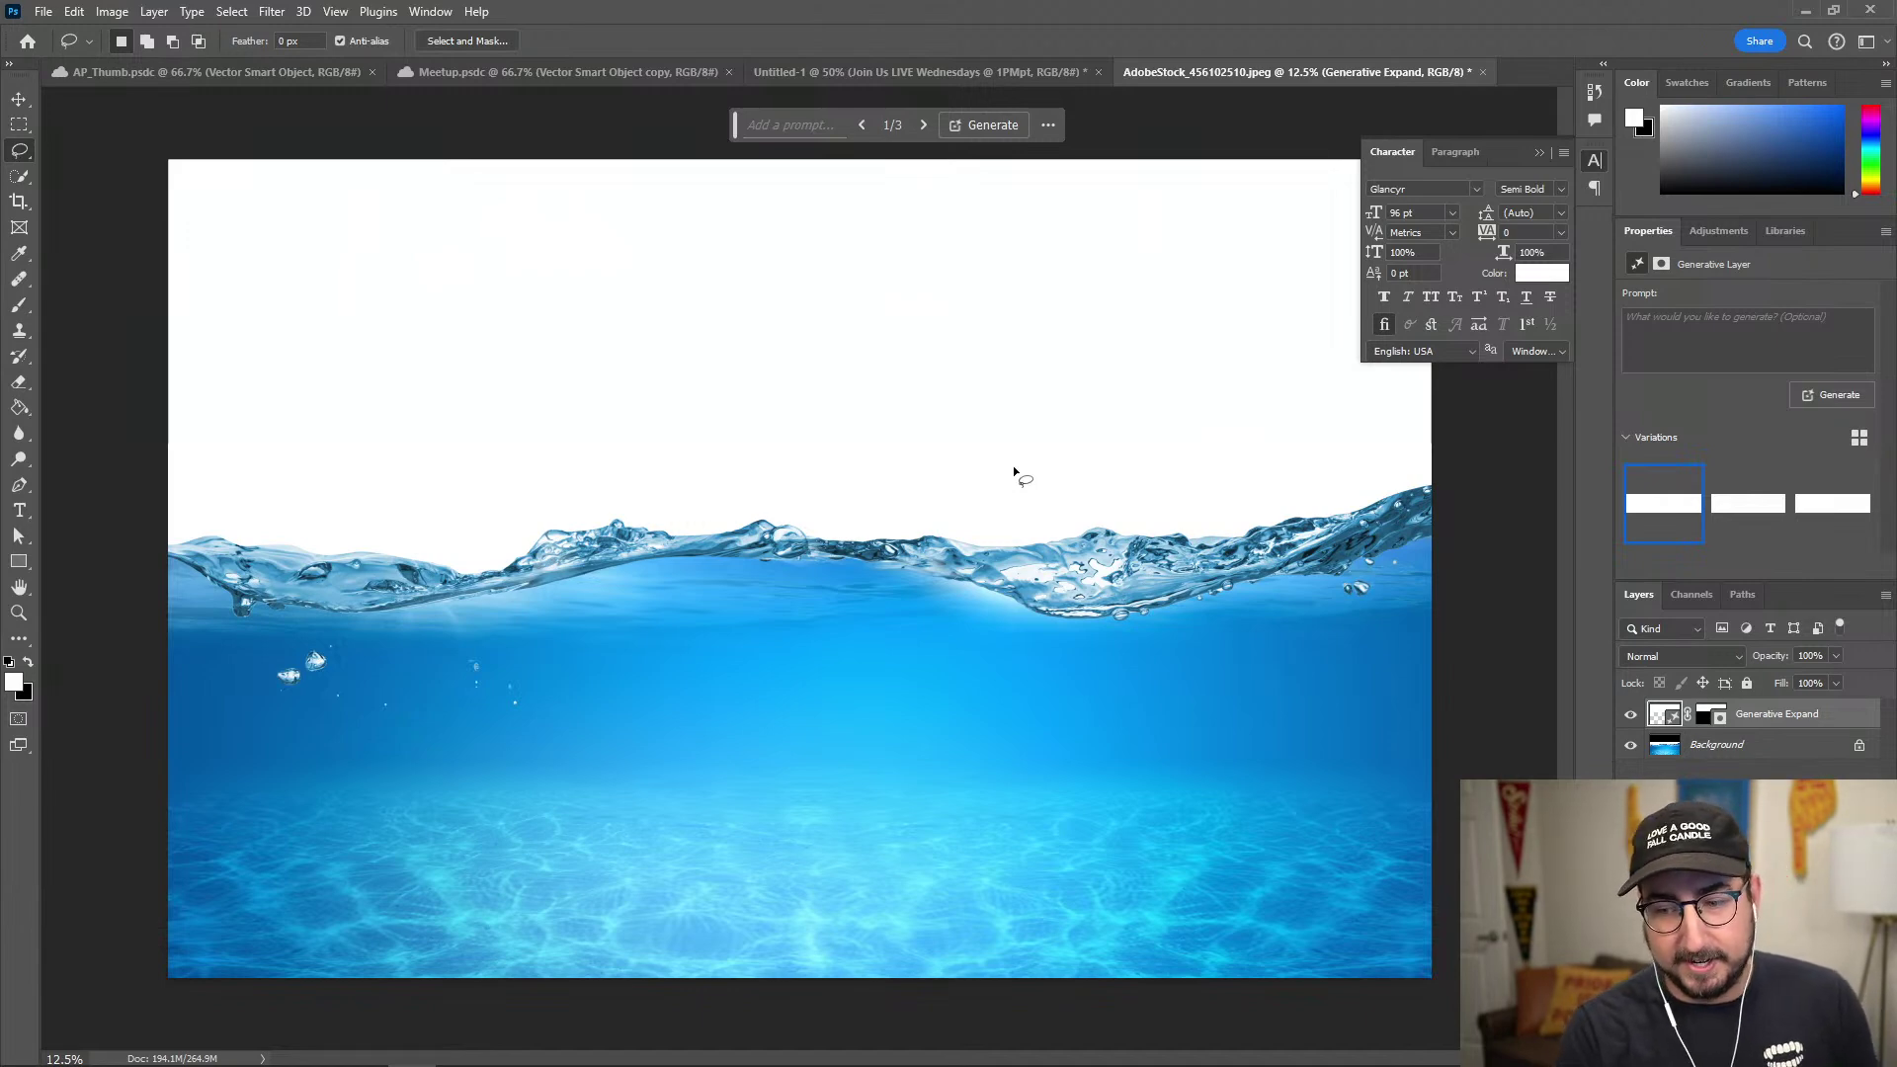
Add a new blank layer and lasso a curved diagonal fish-shaped area across the waterline, about 20.9 by 18.6 in.
key(ctrl+shift+n)
key(Return)
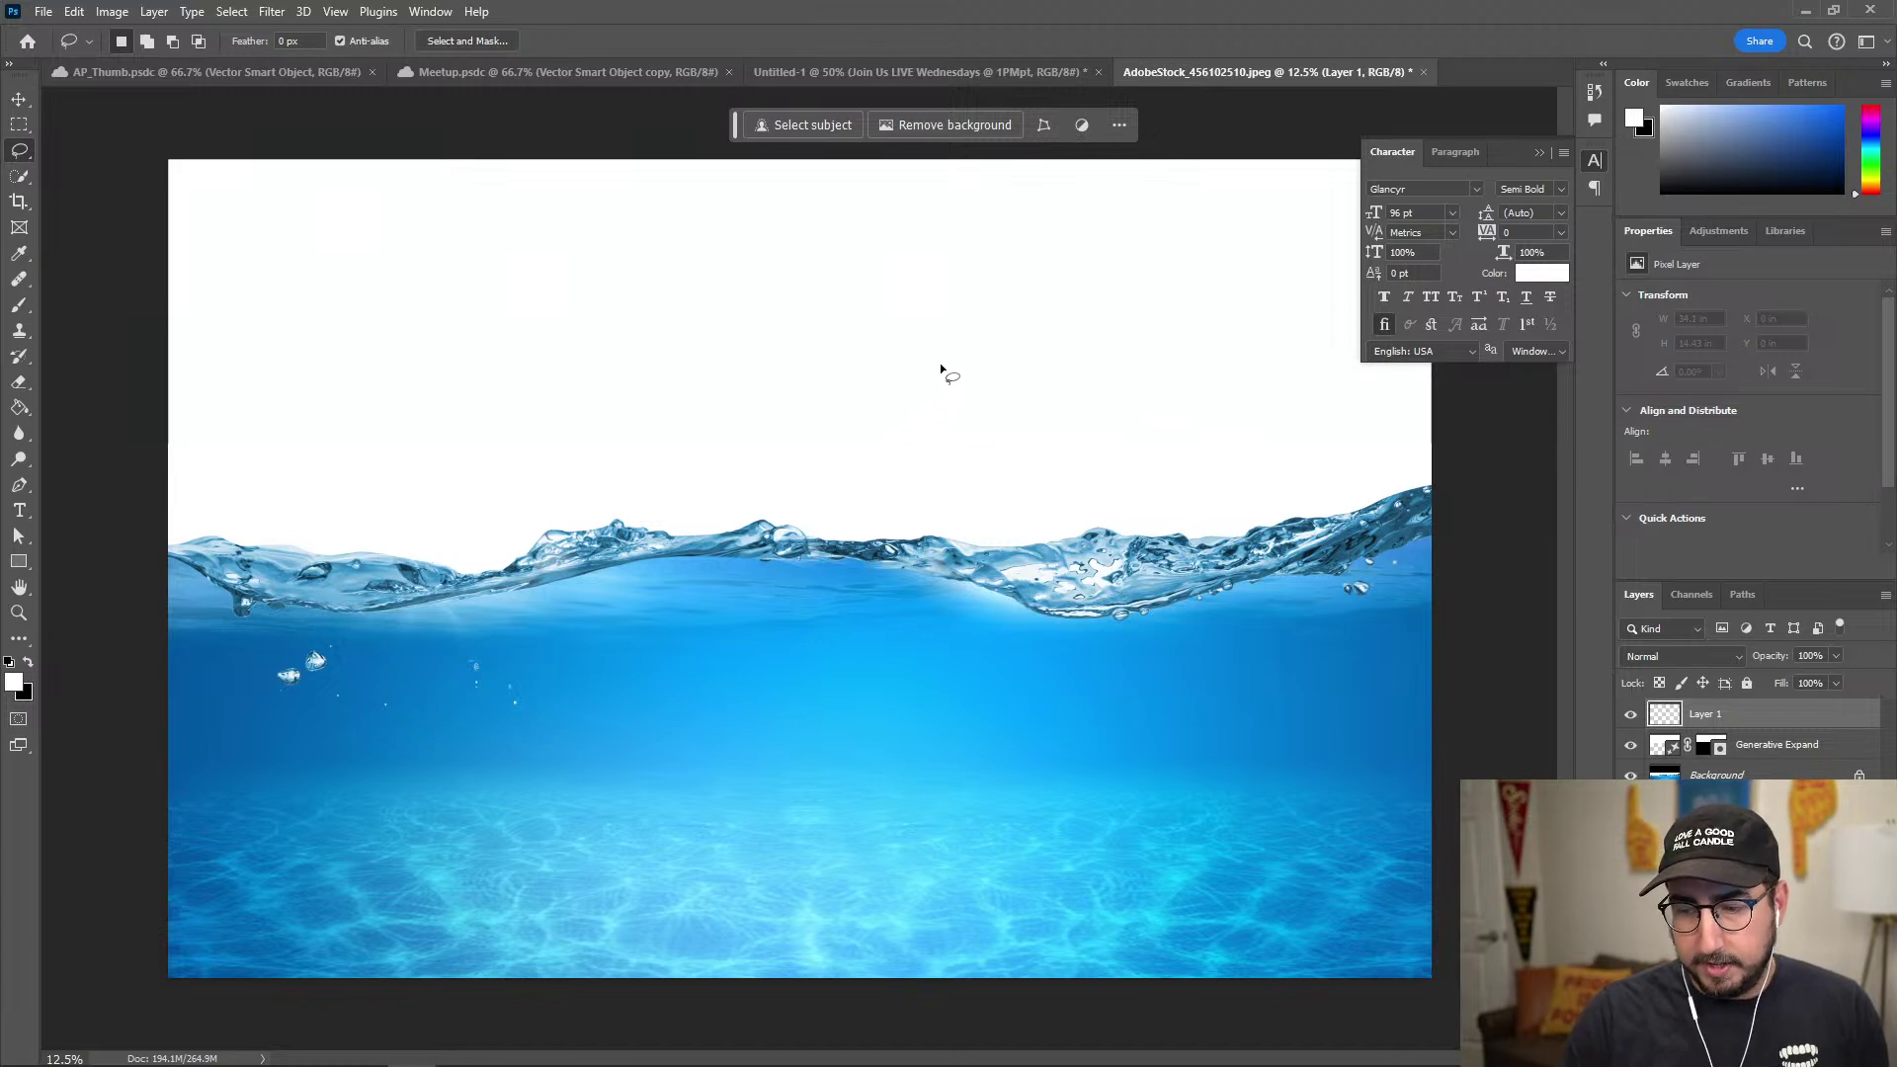
mouse_move(966, 285)
mouse_down()
mouse_move(795, 330)
mouse_move(672, 413)
mouse_move(608, 514)
mouse_move(600, 634)
mouse_move(549, 717)
mouse_move(497, 771)
mouse_move(376, 794)
mouse_move(335, 833)
mouse_move(376, 911)
mouse_move(527, 958)
mouse_move(644, 932)
mouse_move(711, 870)
mouse_move(686, 789)
mouse_move(751, 713)
mouse_move(1034, 506)
mouse_move(1103, 418)
mouse_move(1020, 269)
mouse_up()
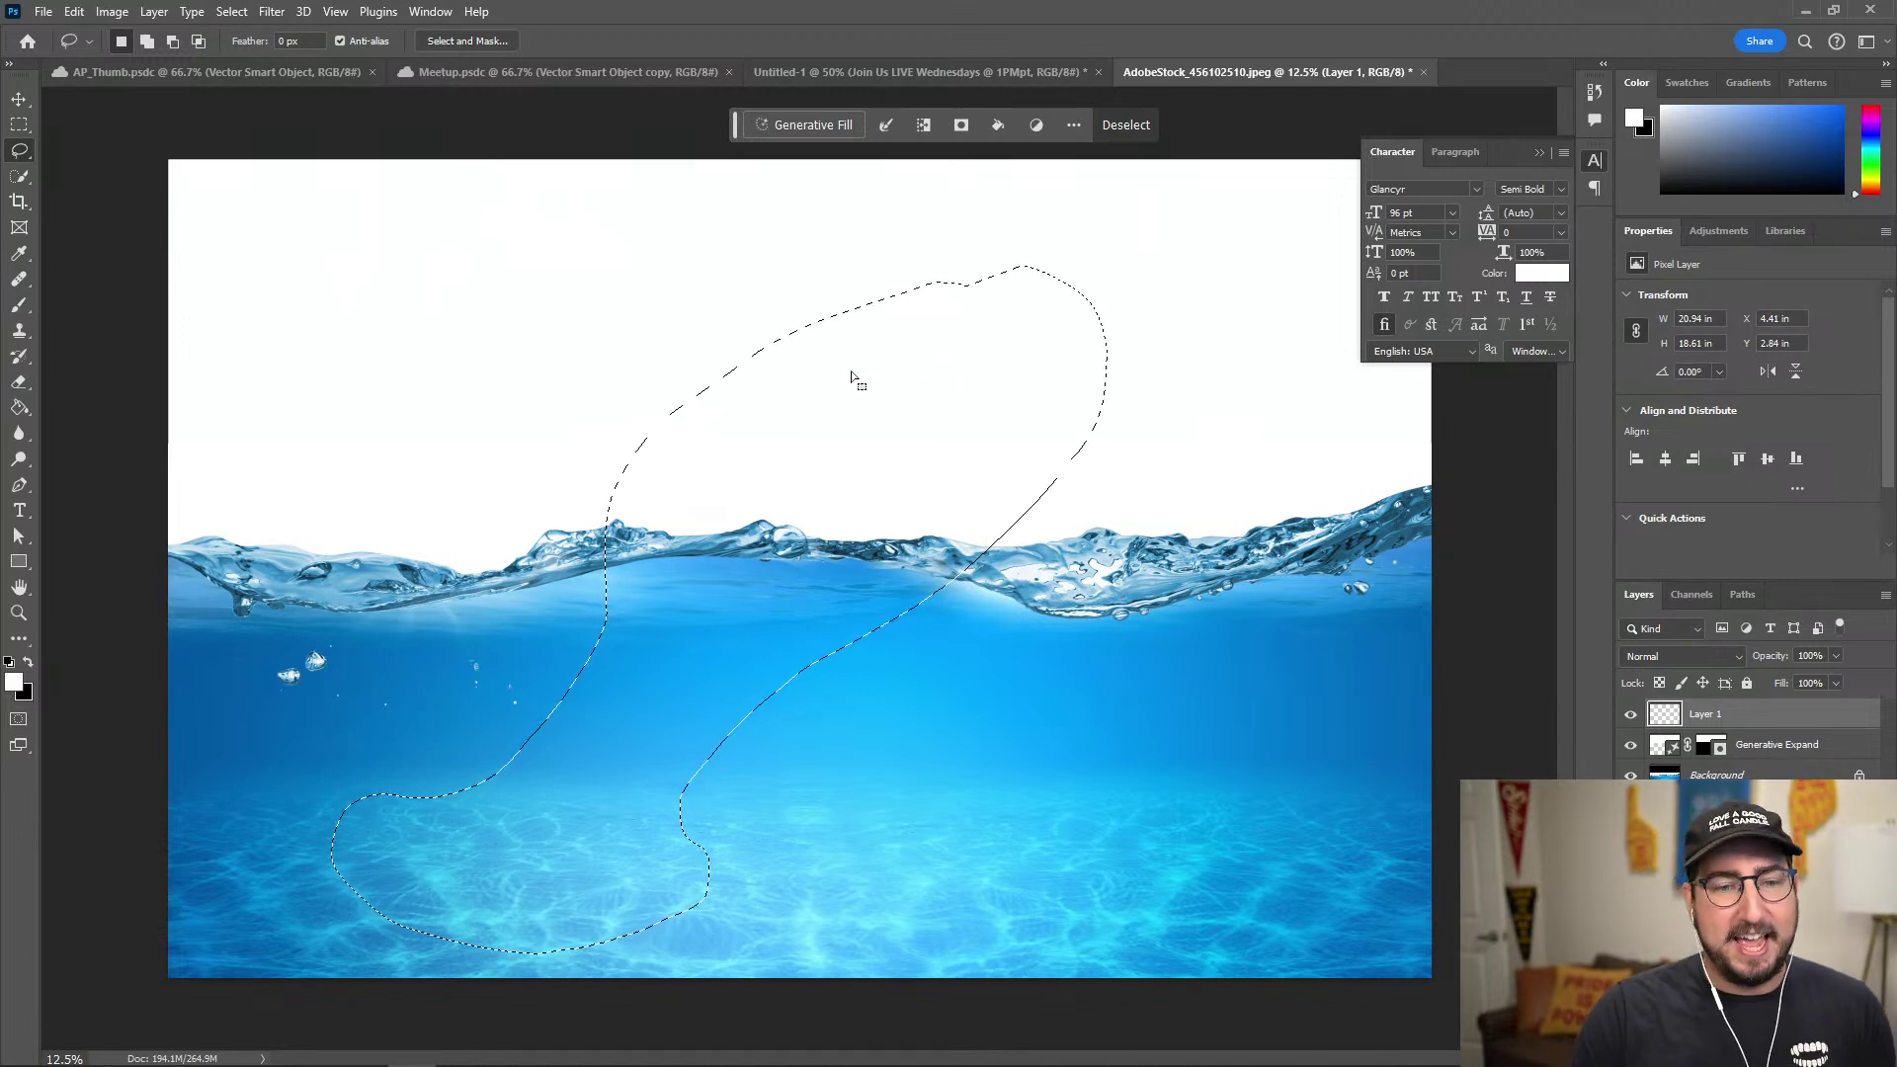
click(75, 12)
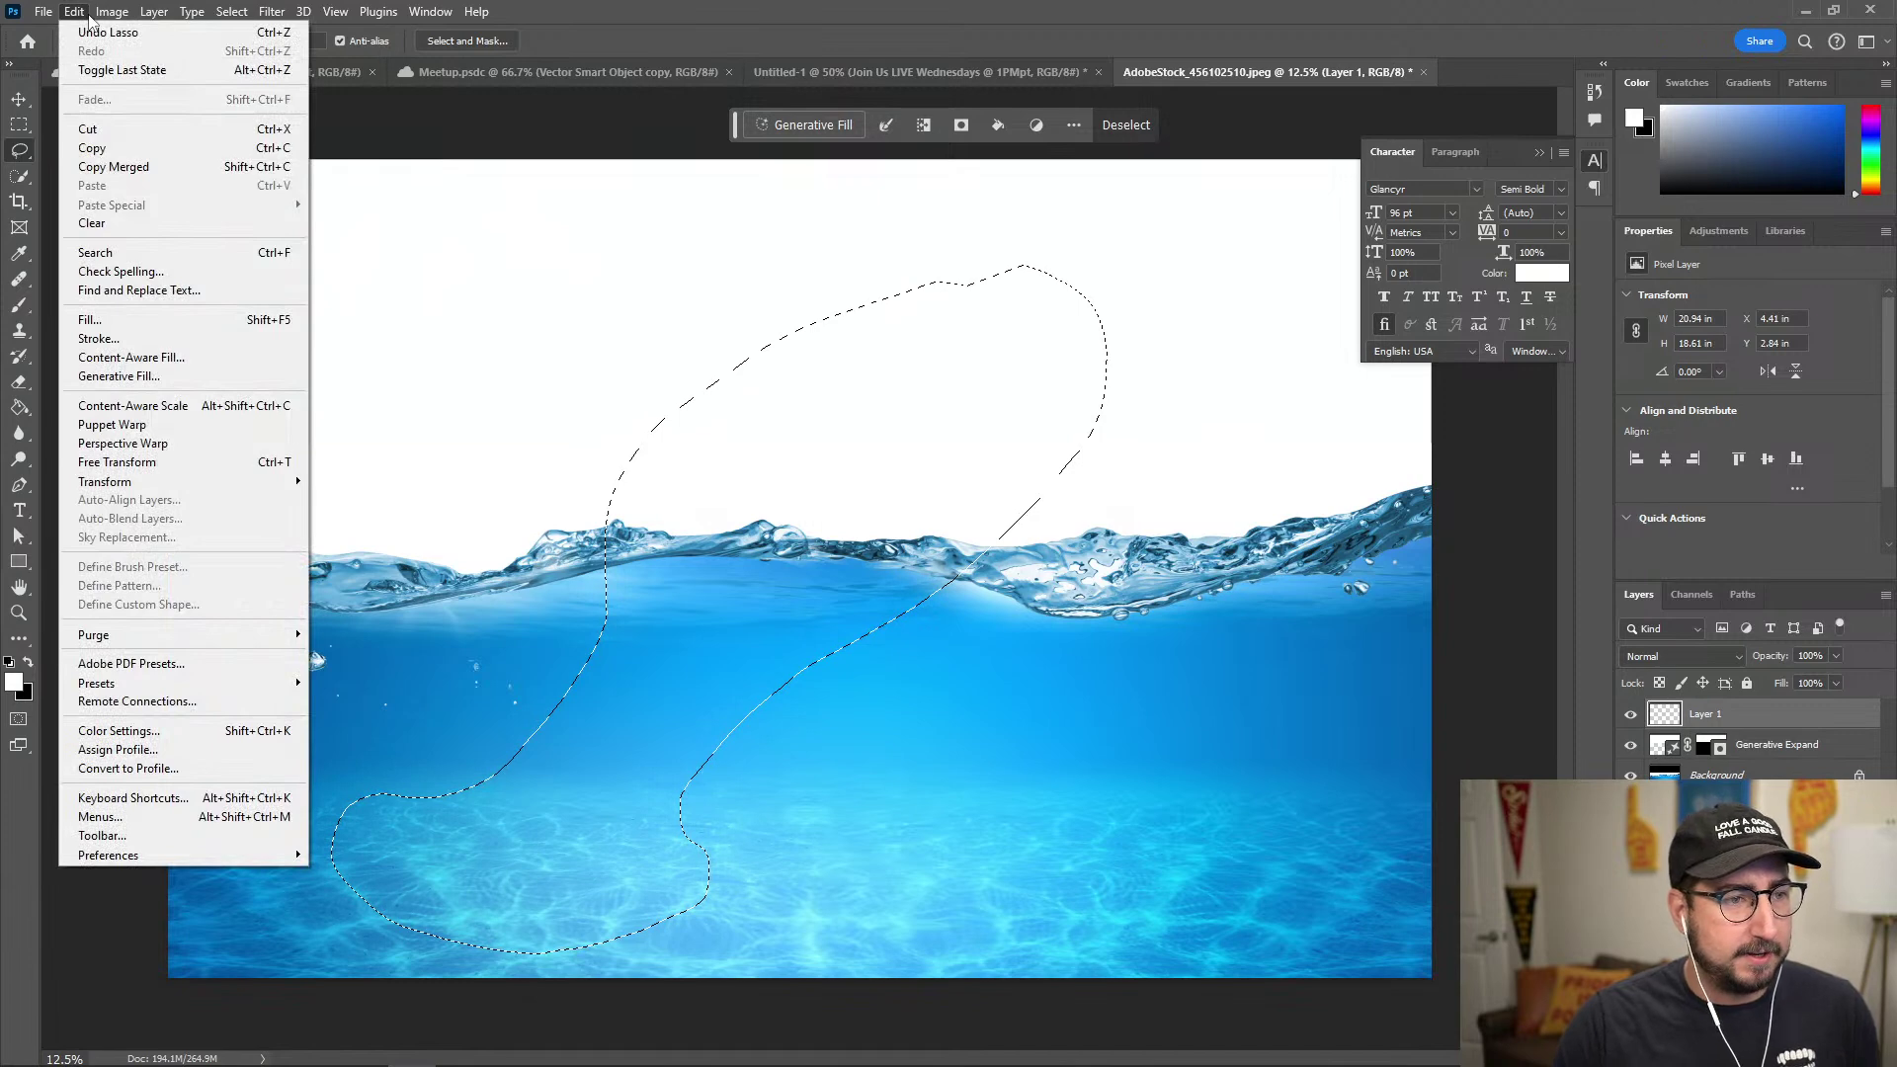
click(75, 12)
click(112, 12)
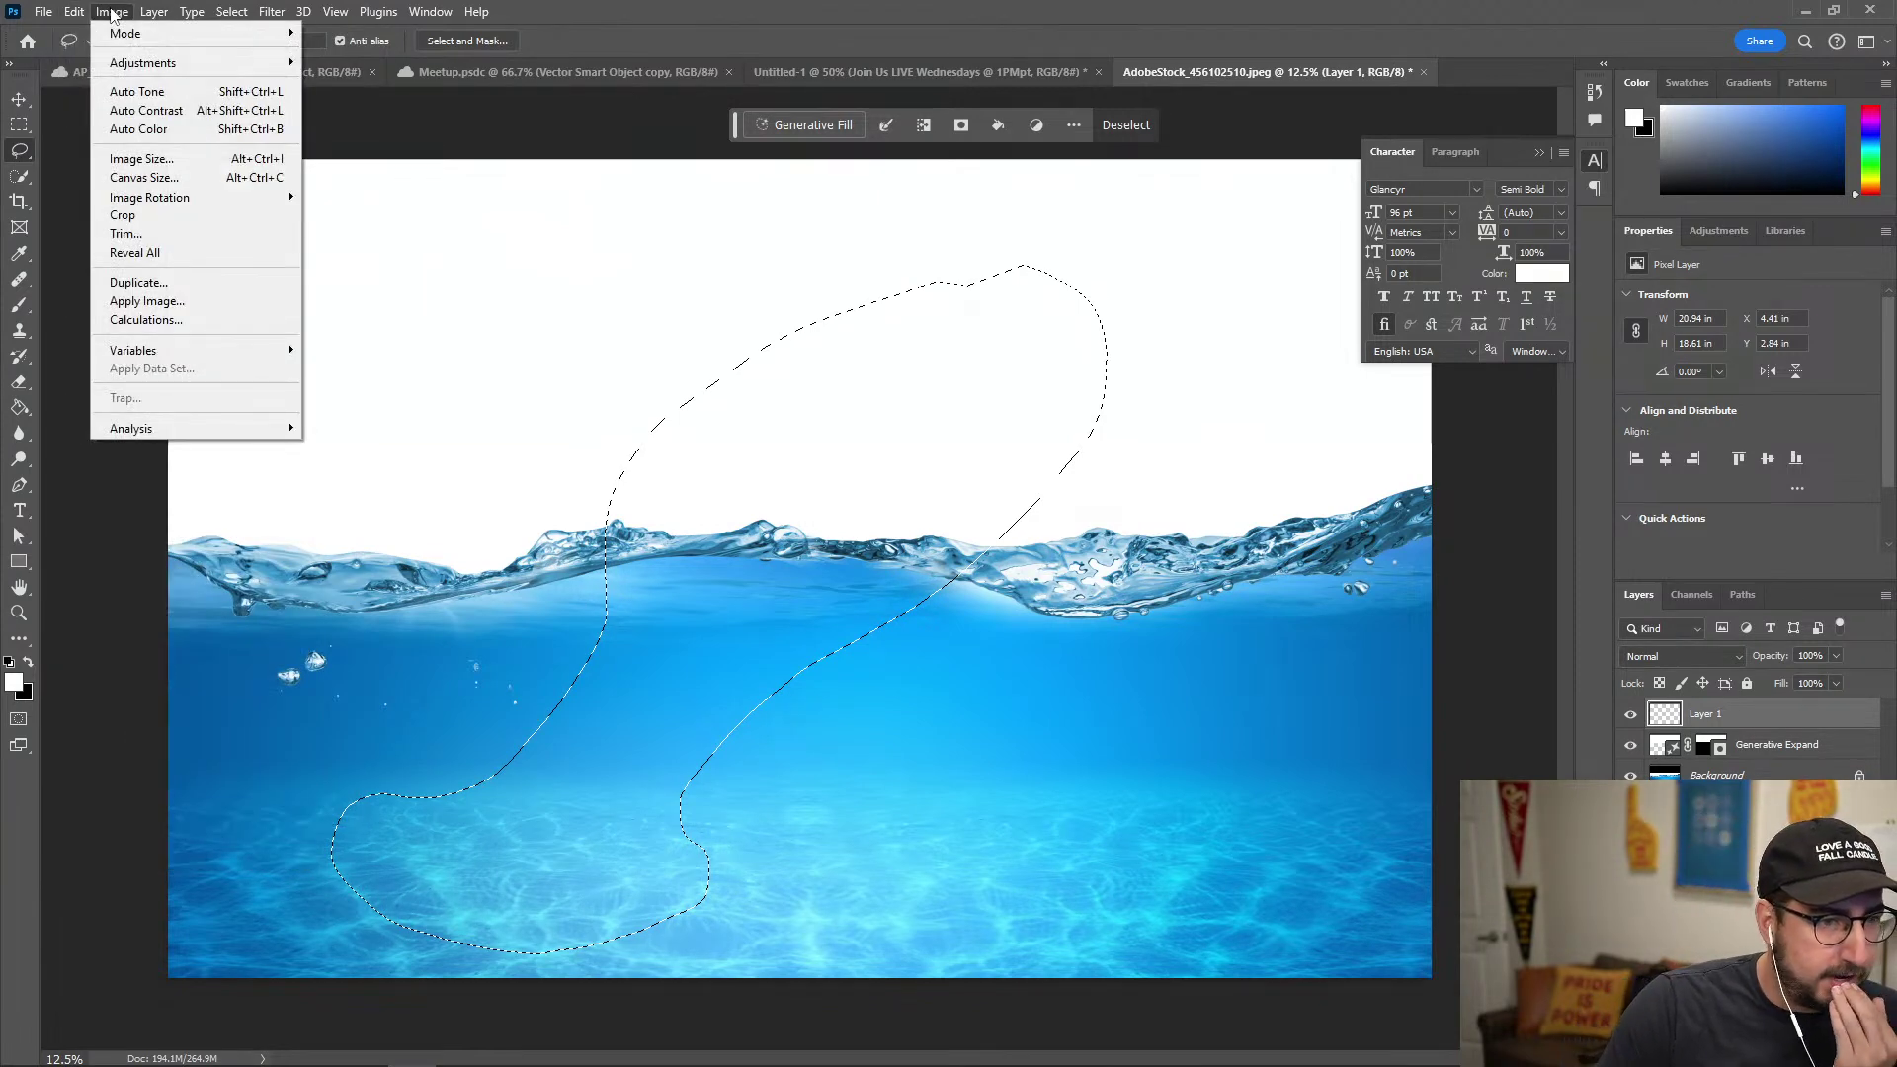
click(53, 14)
click(83, 12)
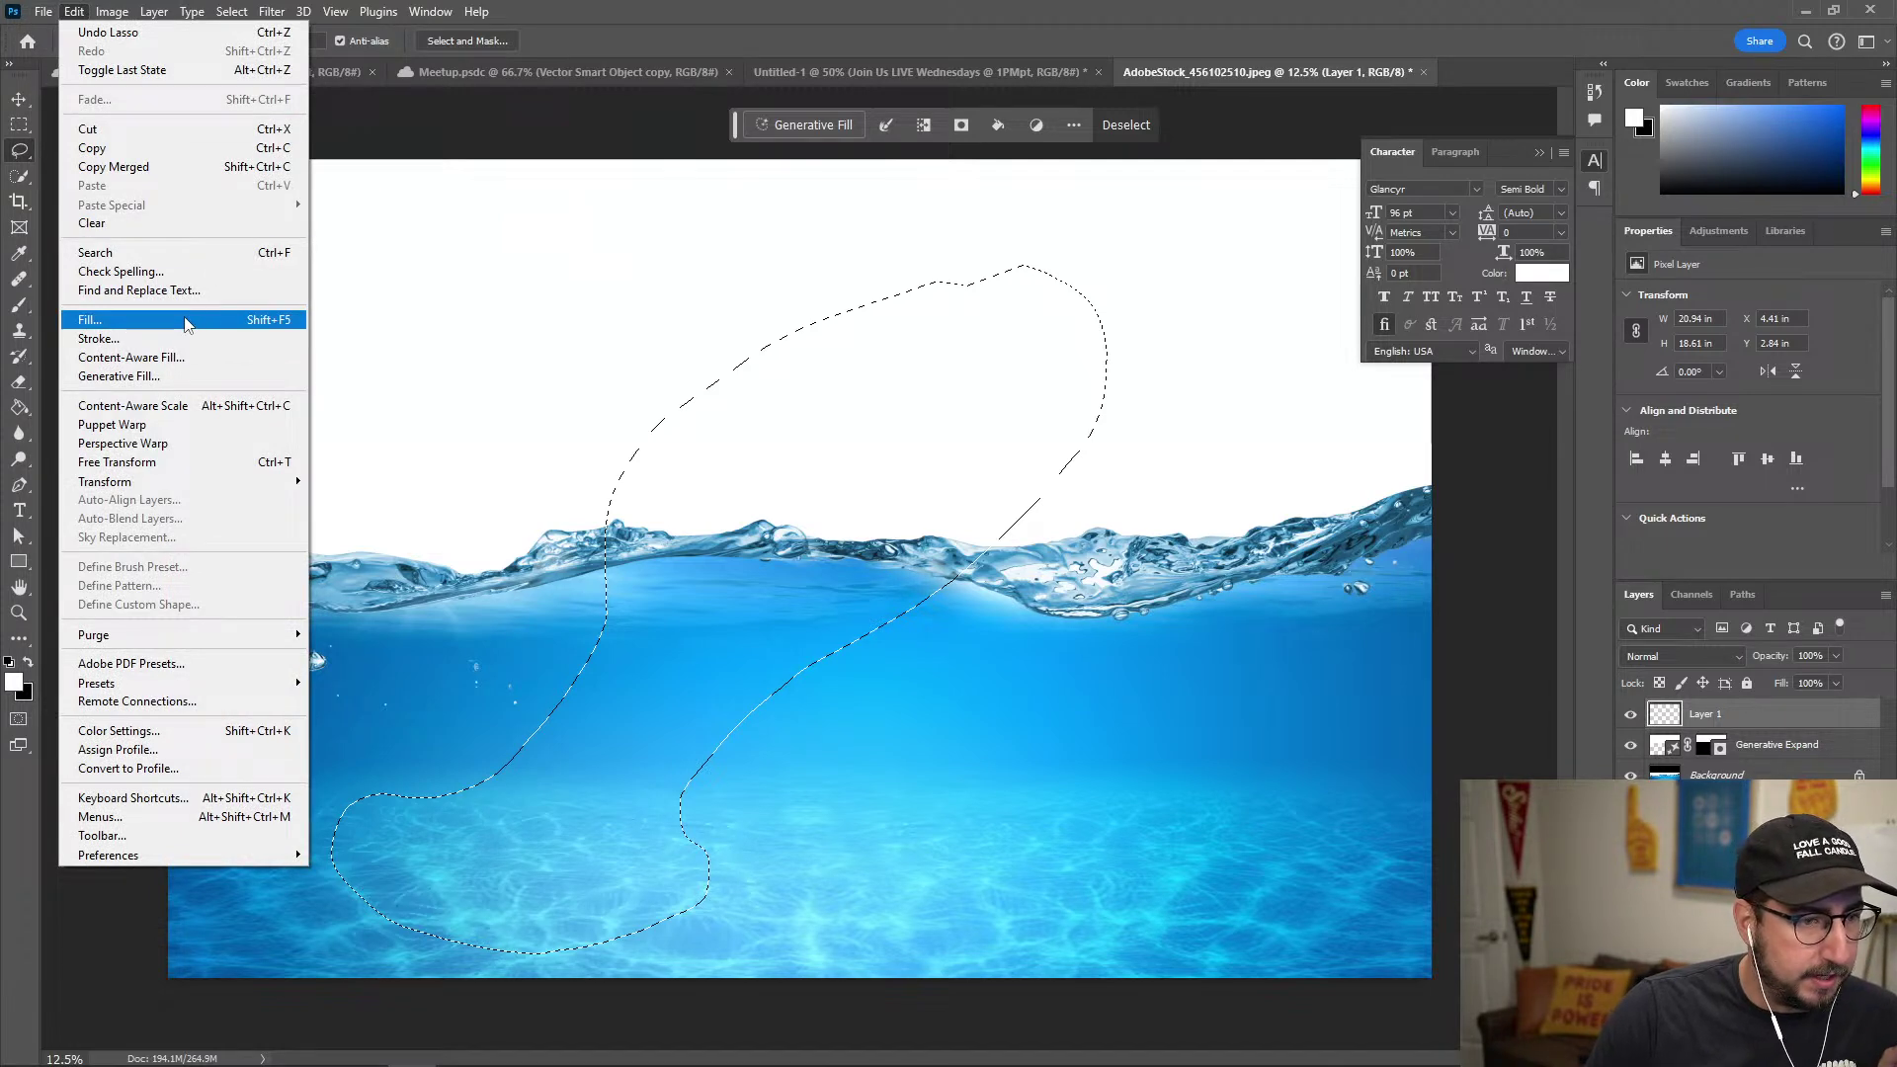
click(929, 498)
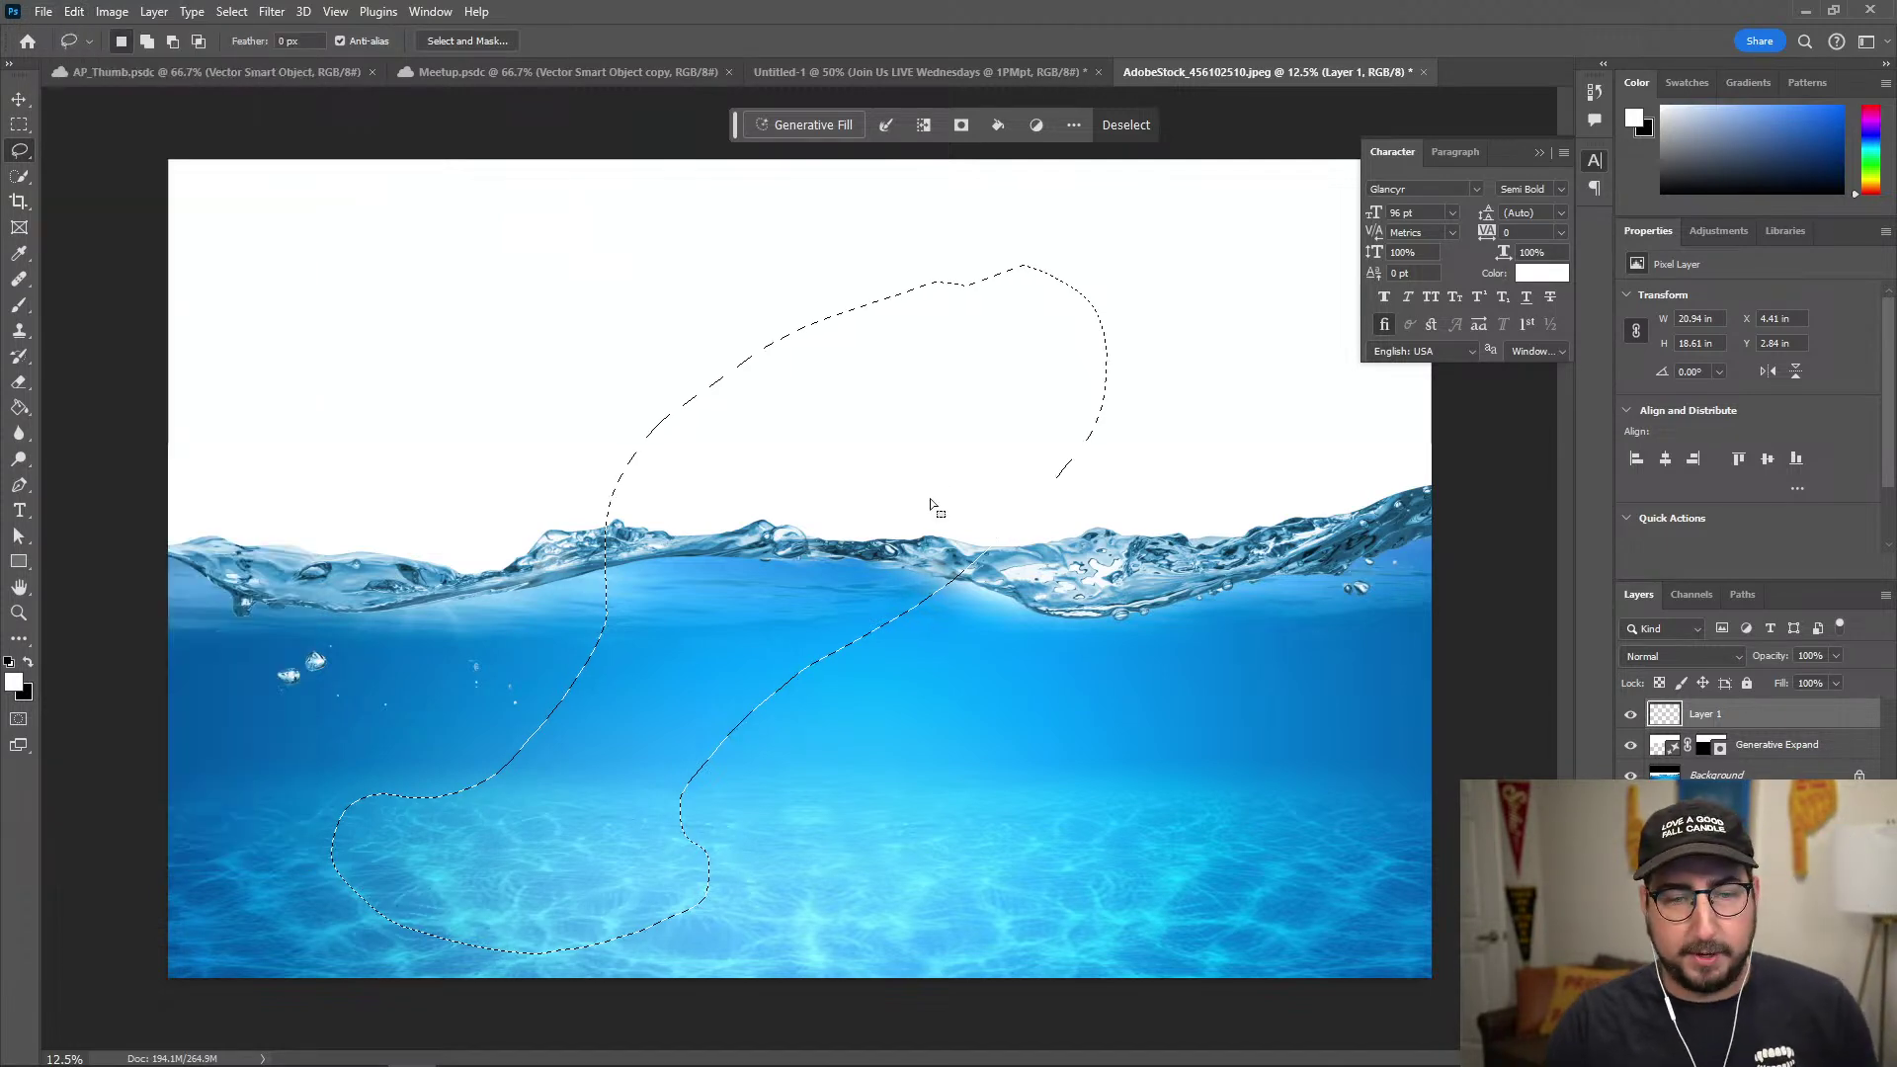
Show the lassoed fish shape as a Quick Mask and enlarge the Brush to 3000 px.
key(q)
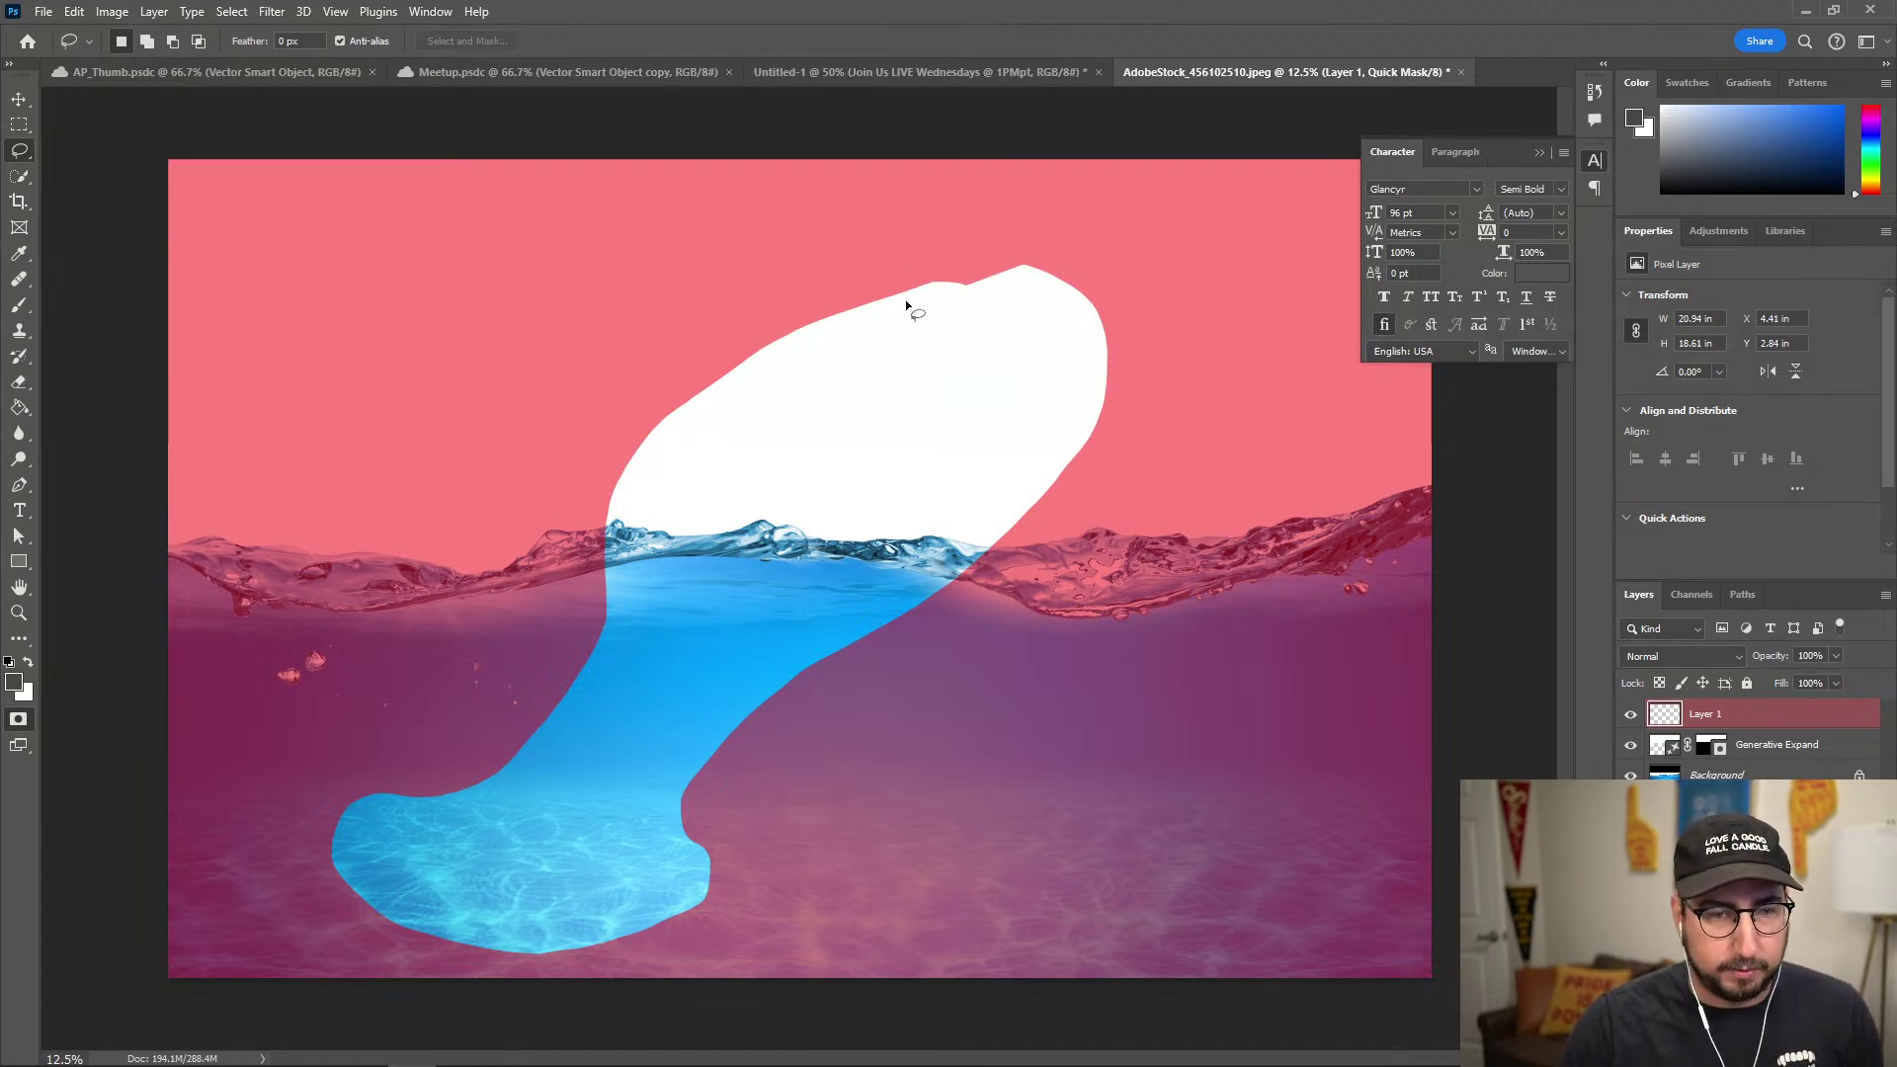
key(b)
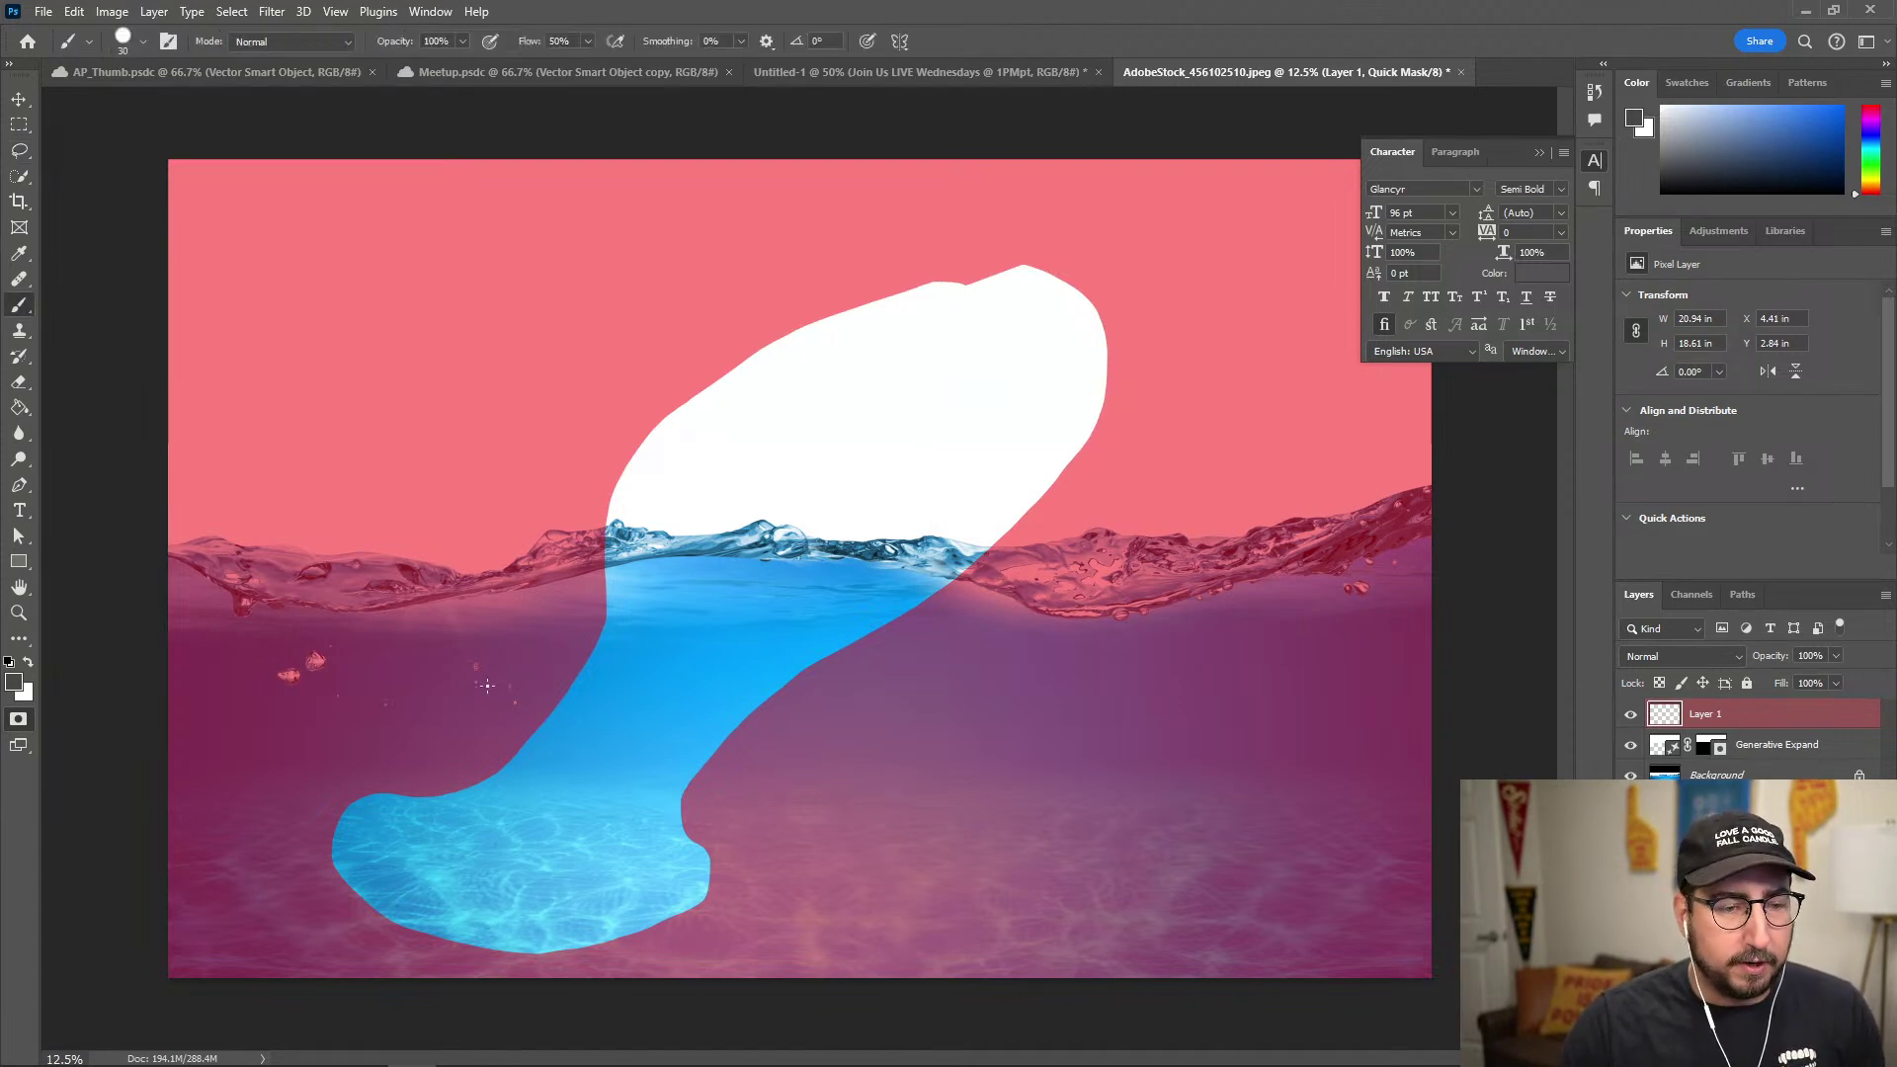
key(bracketright)
key(bracketright)
key(bracketright)
key(bracketright)
key(bracketright)
key(bracketright)
key(bracketright)
key(bracketright)
key(bracketright)
key(bracketright)
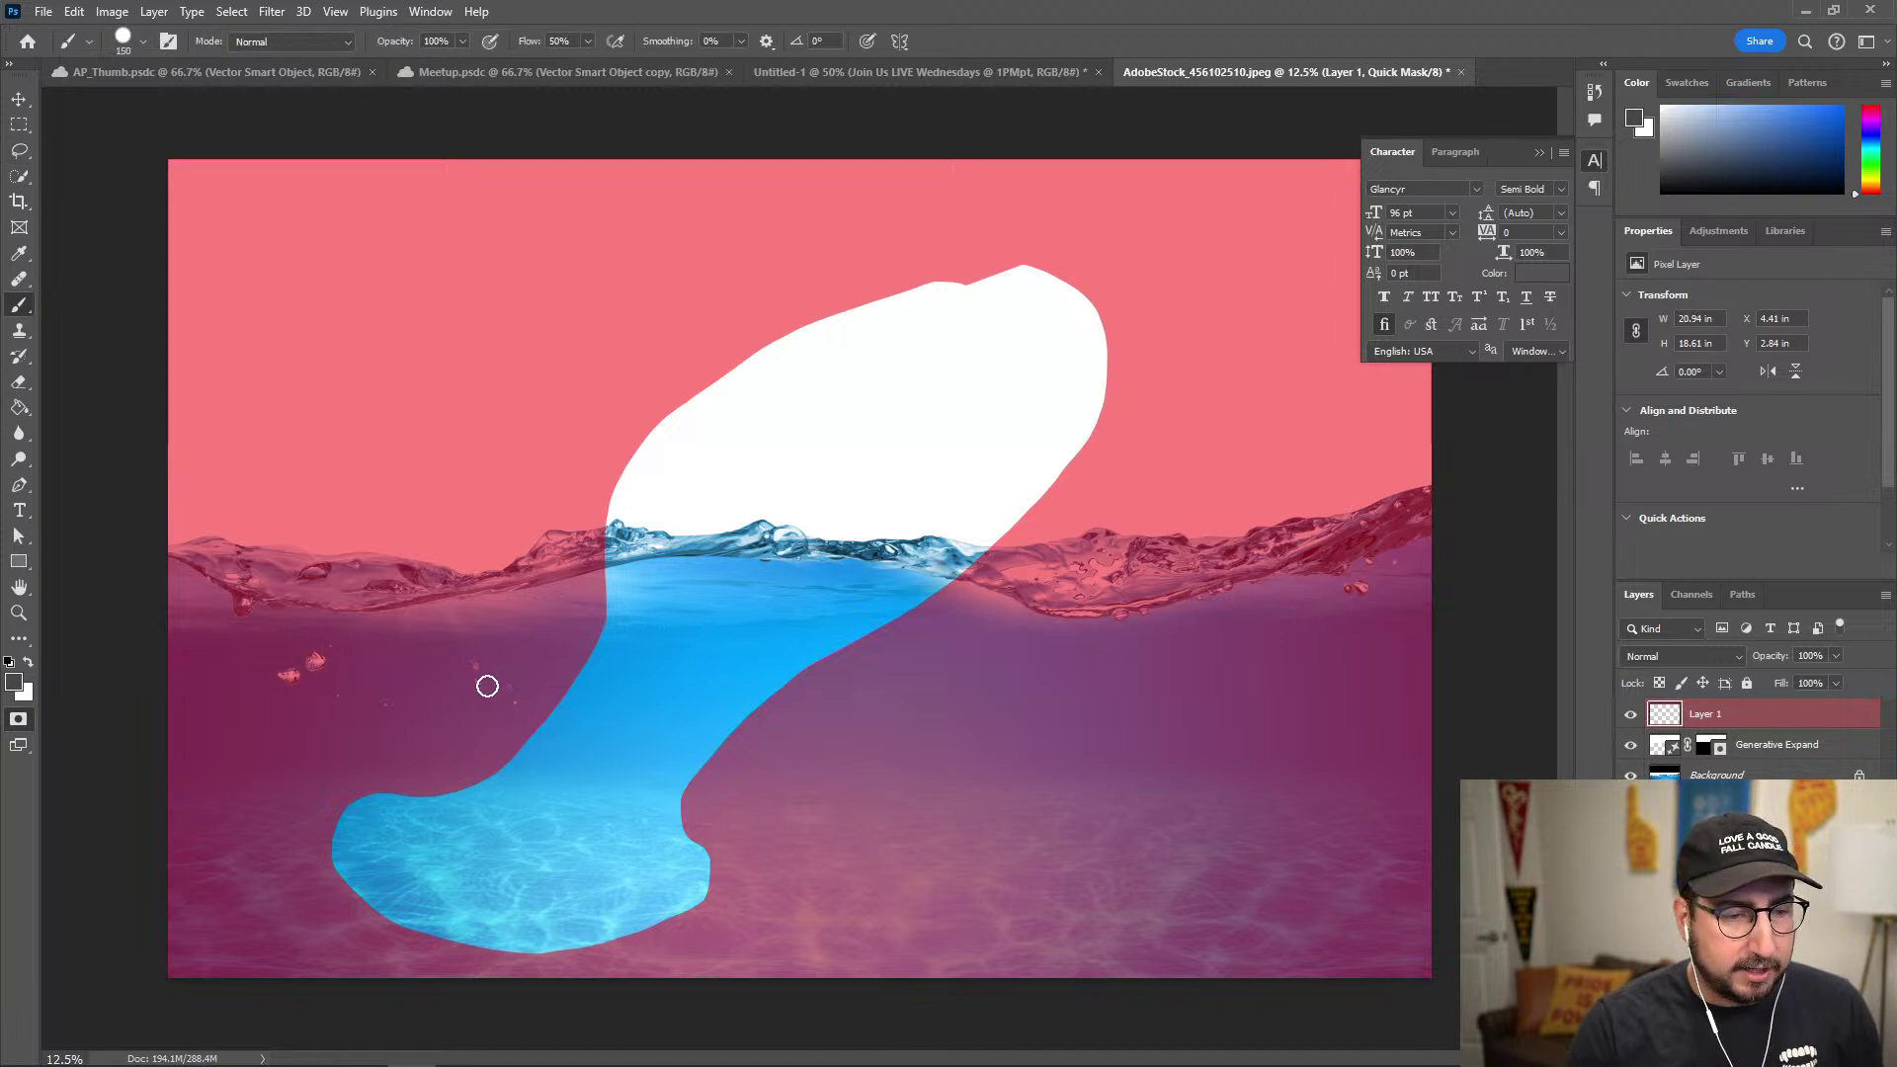
key(bracketright)
key(bracketright)
key(bracketright)
key(bracketright)
key(bracketright)
key(bracketright)
key(bracketright)
key(bracketright)
key(bracketright)
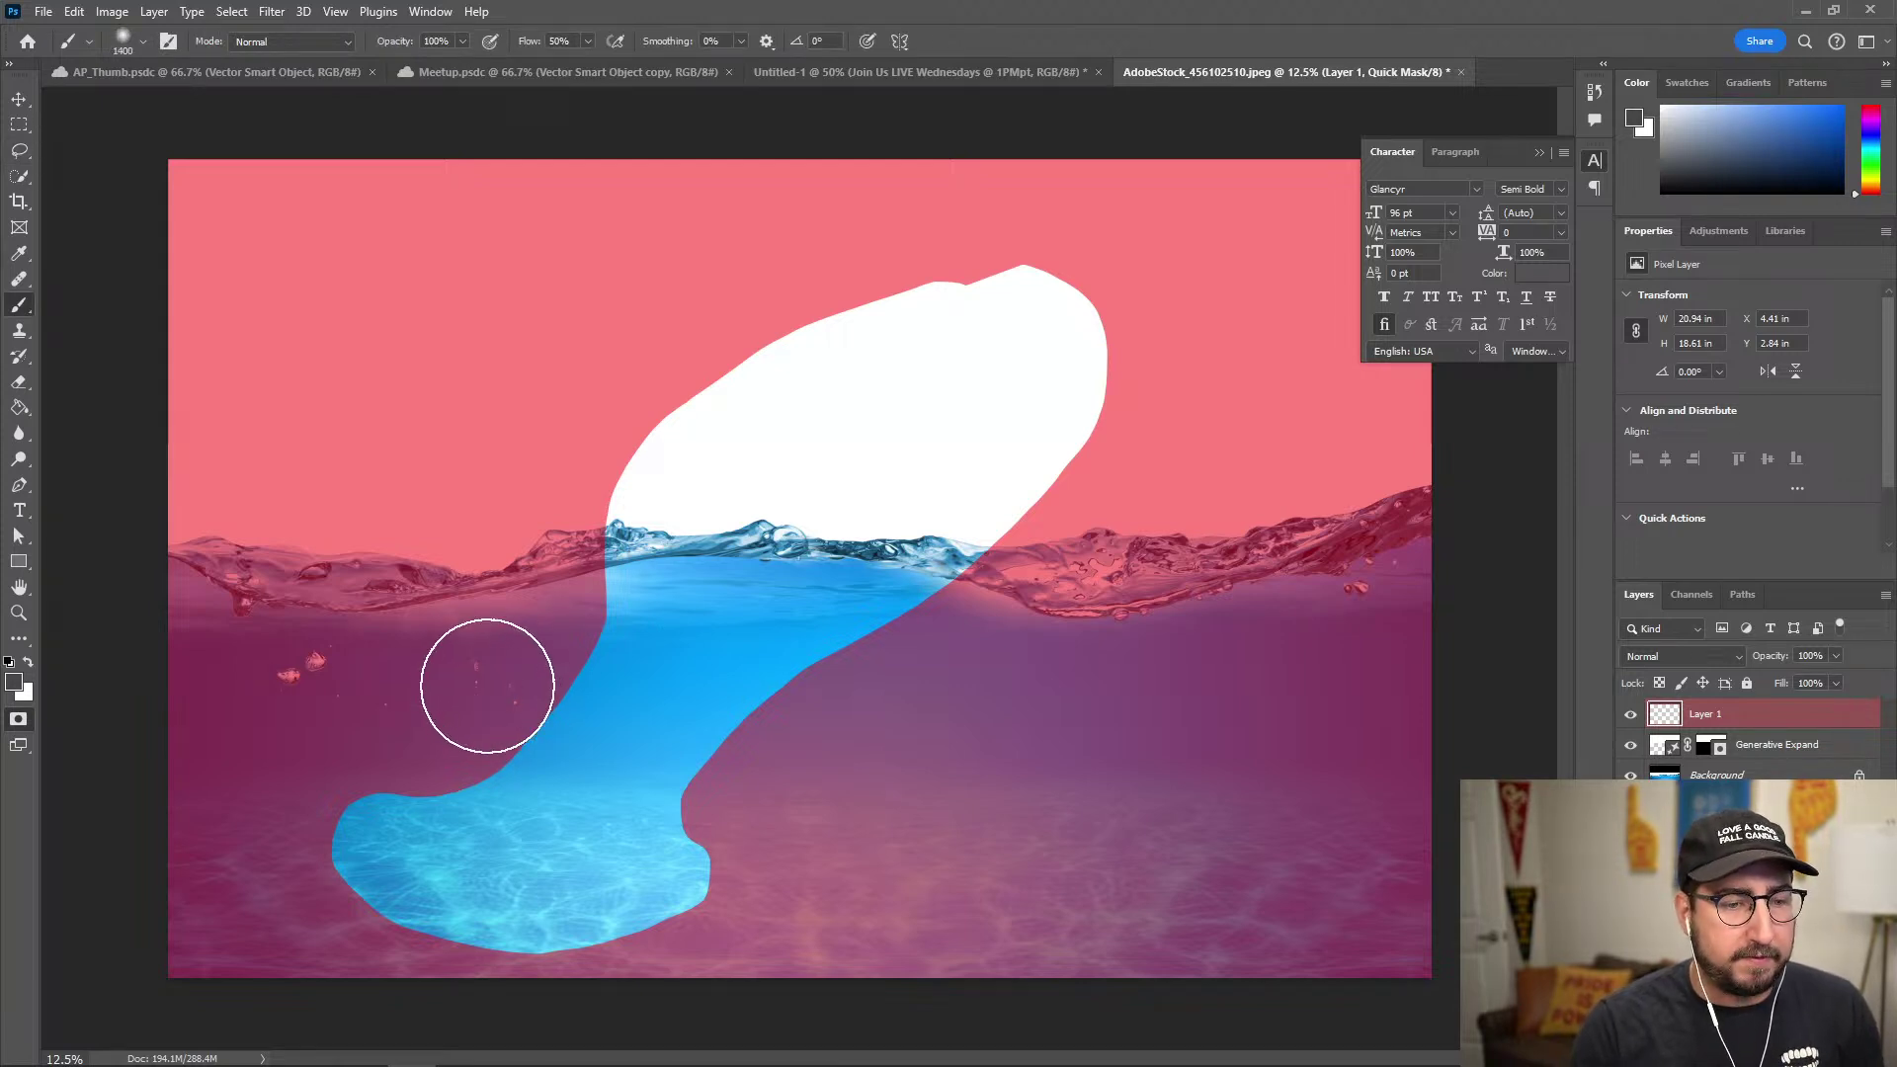
key(bracketright)
key(bracketright)
key(bracketright)
key(bracketright)
key(bracketright)
key(bracketright)
key(bracketright)
key(bracketright)
key(bracketright)
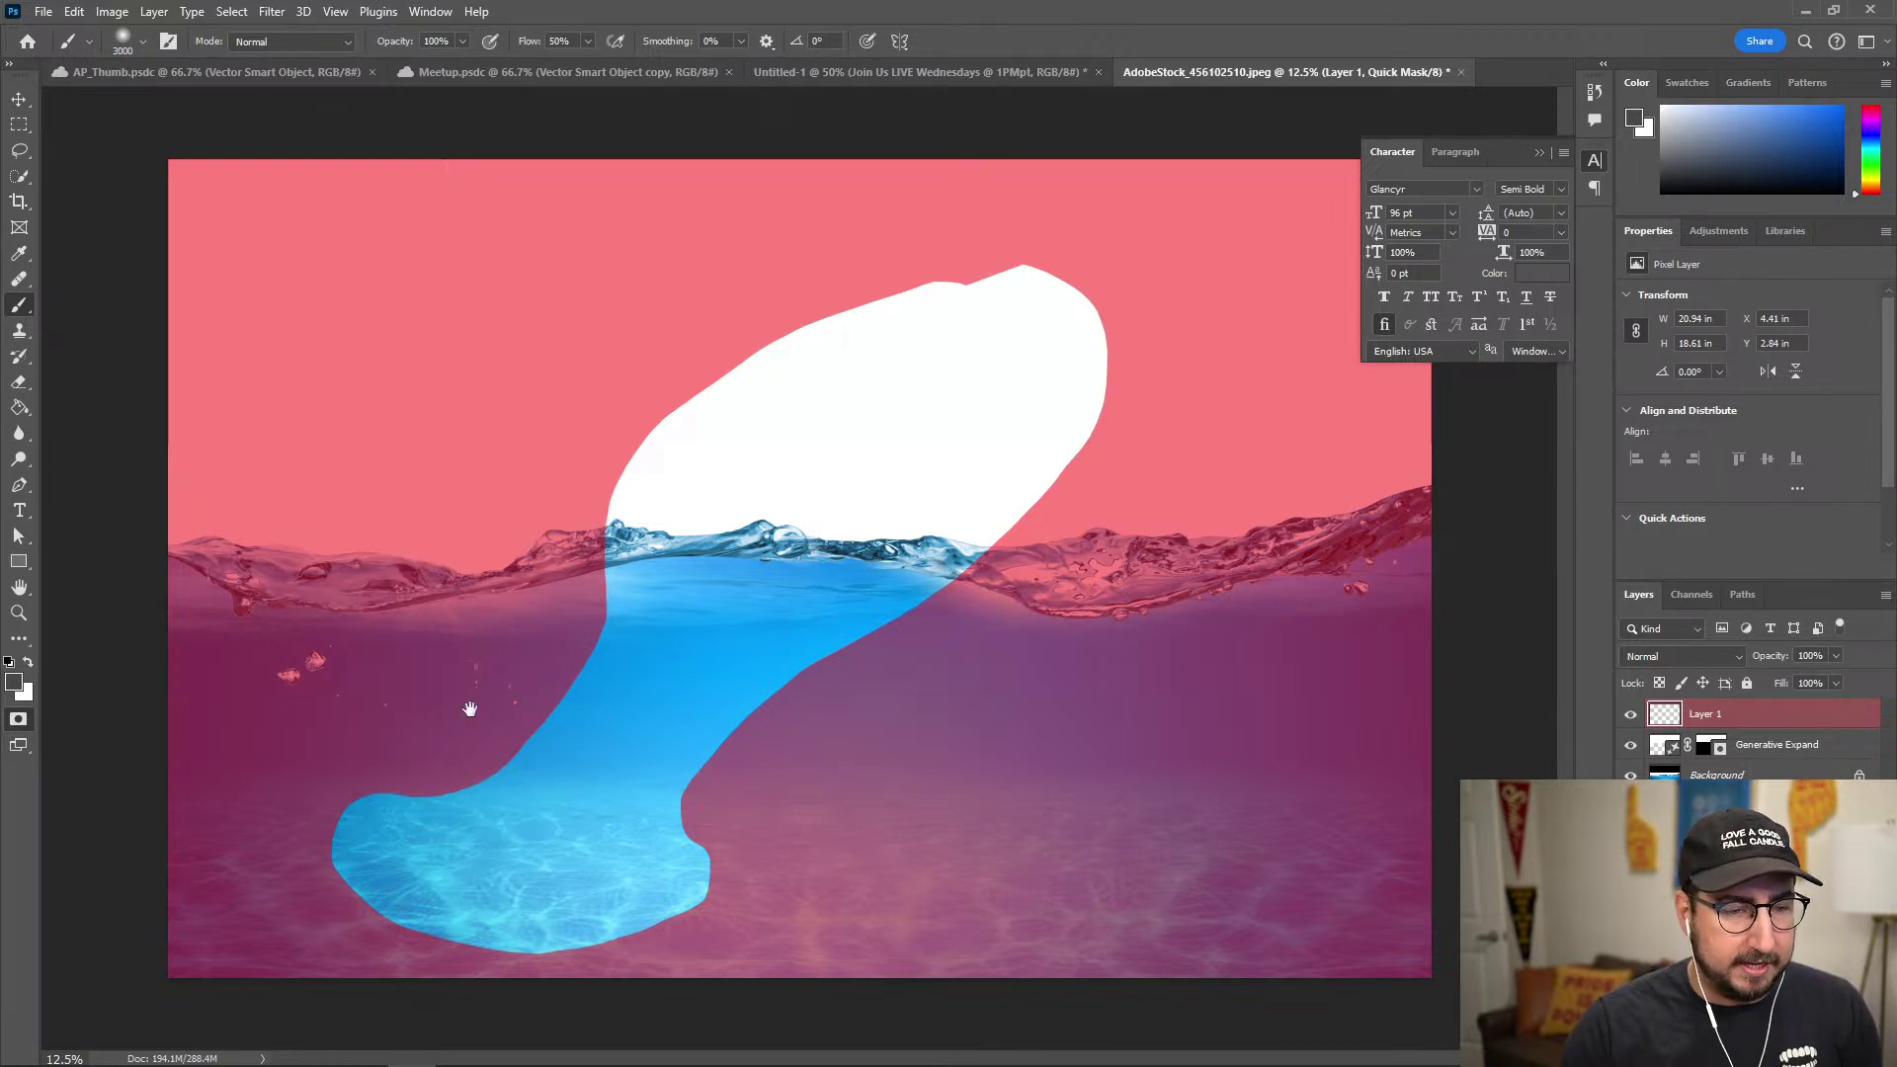
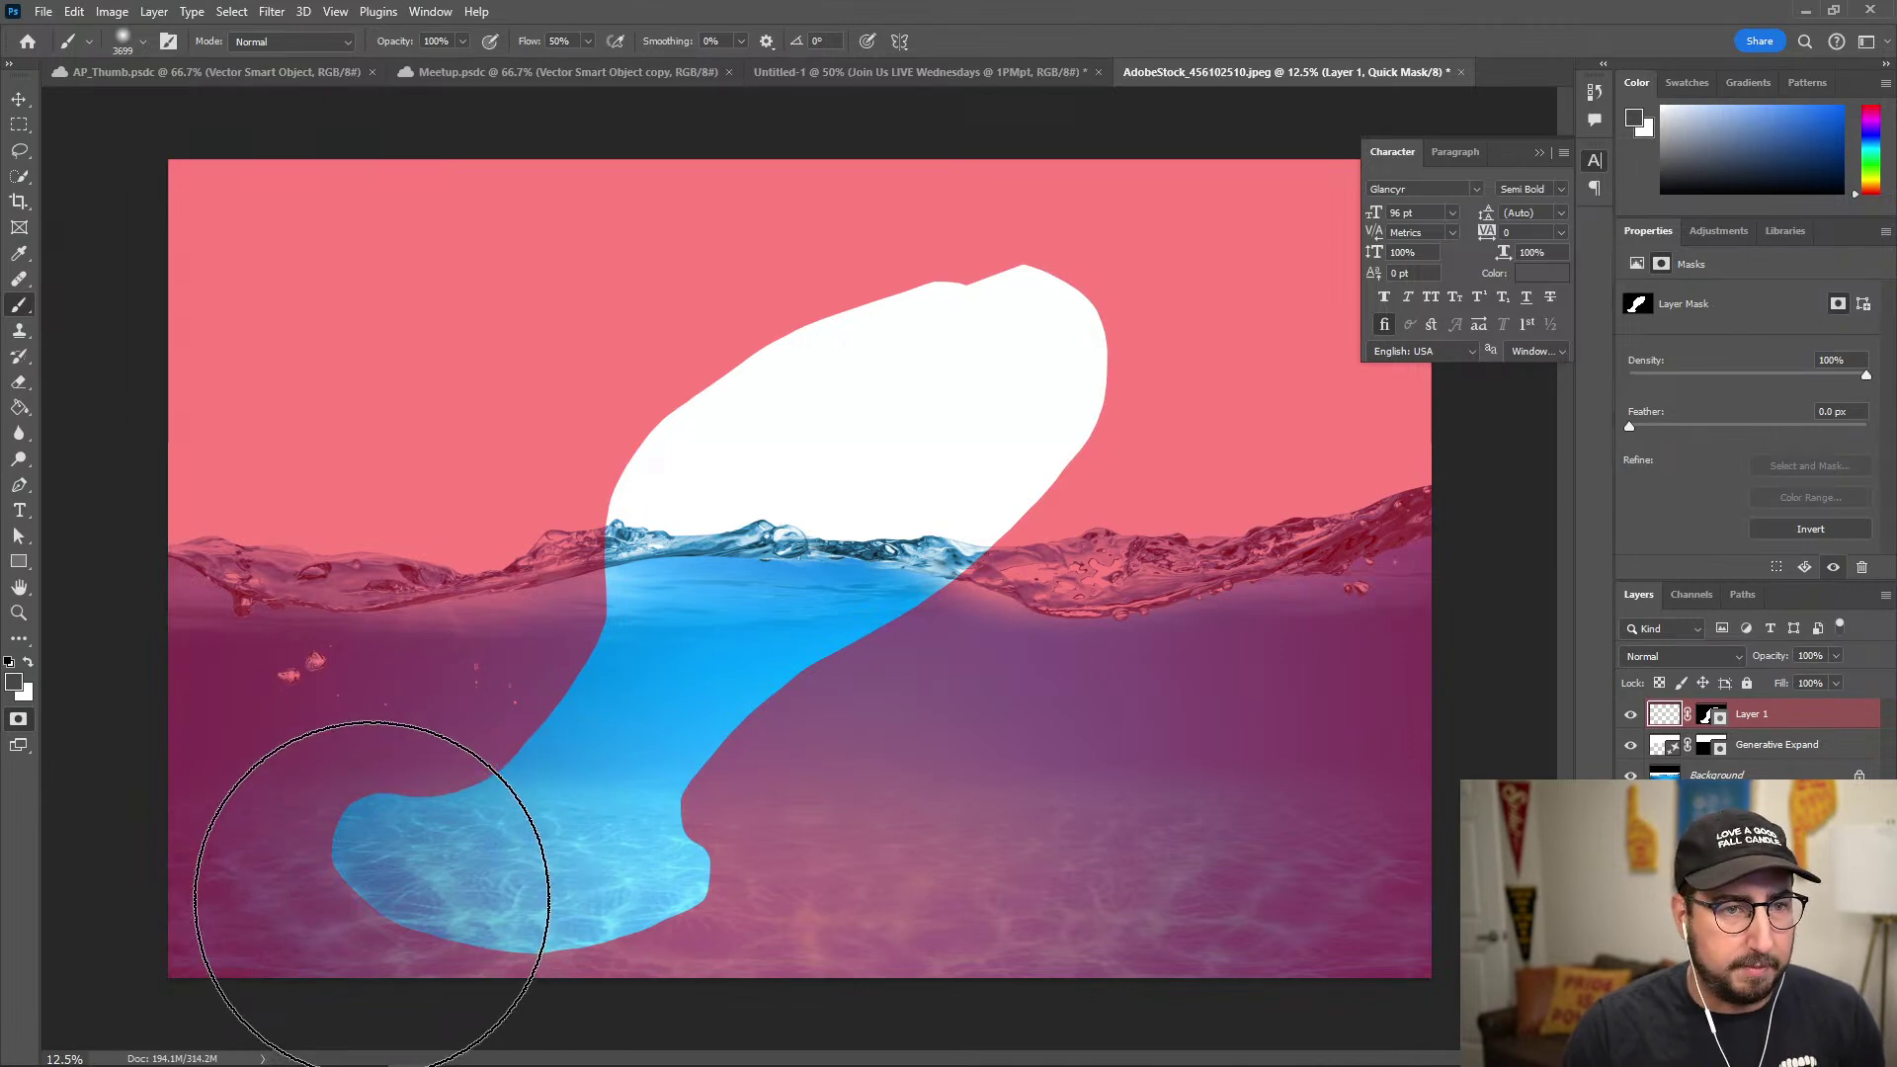
Undo the last brush stroke and paint black in the Quick Mask over the shape's underwater tail part.
key(ctrl+z)
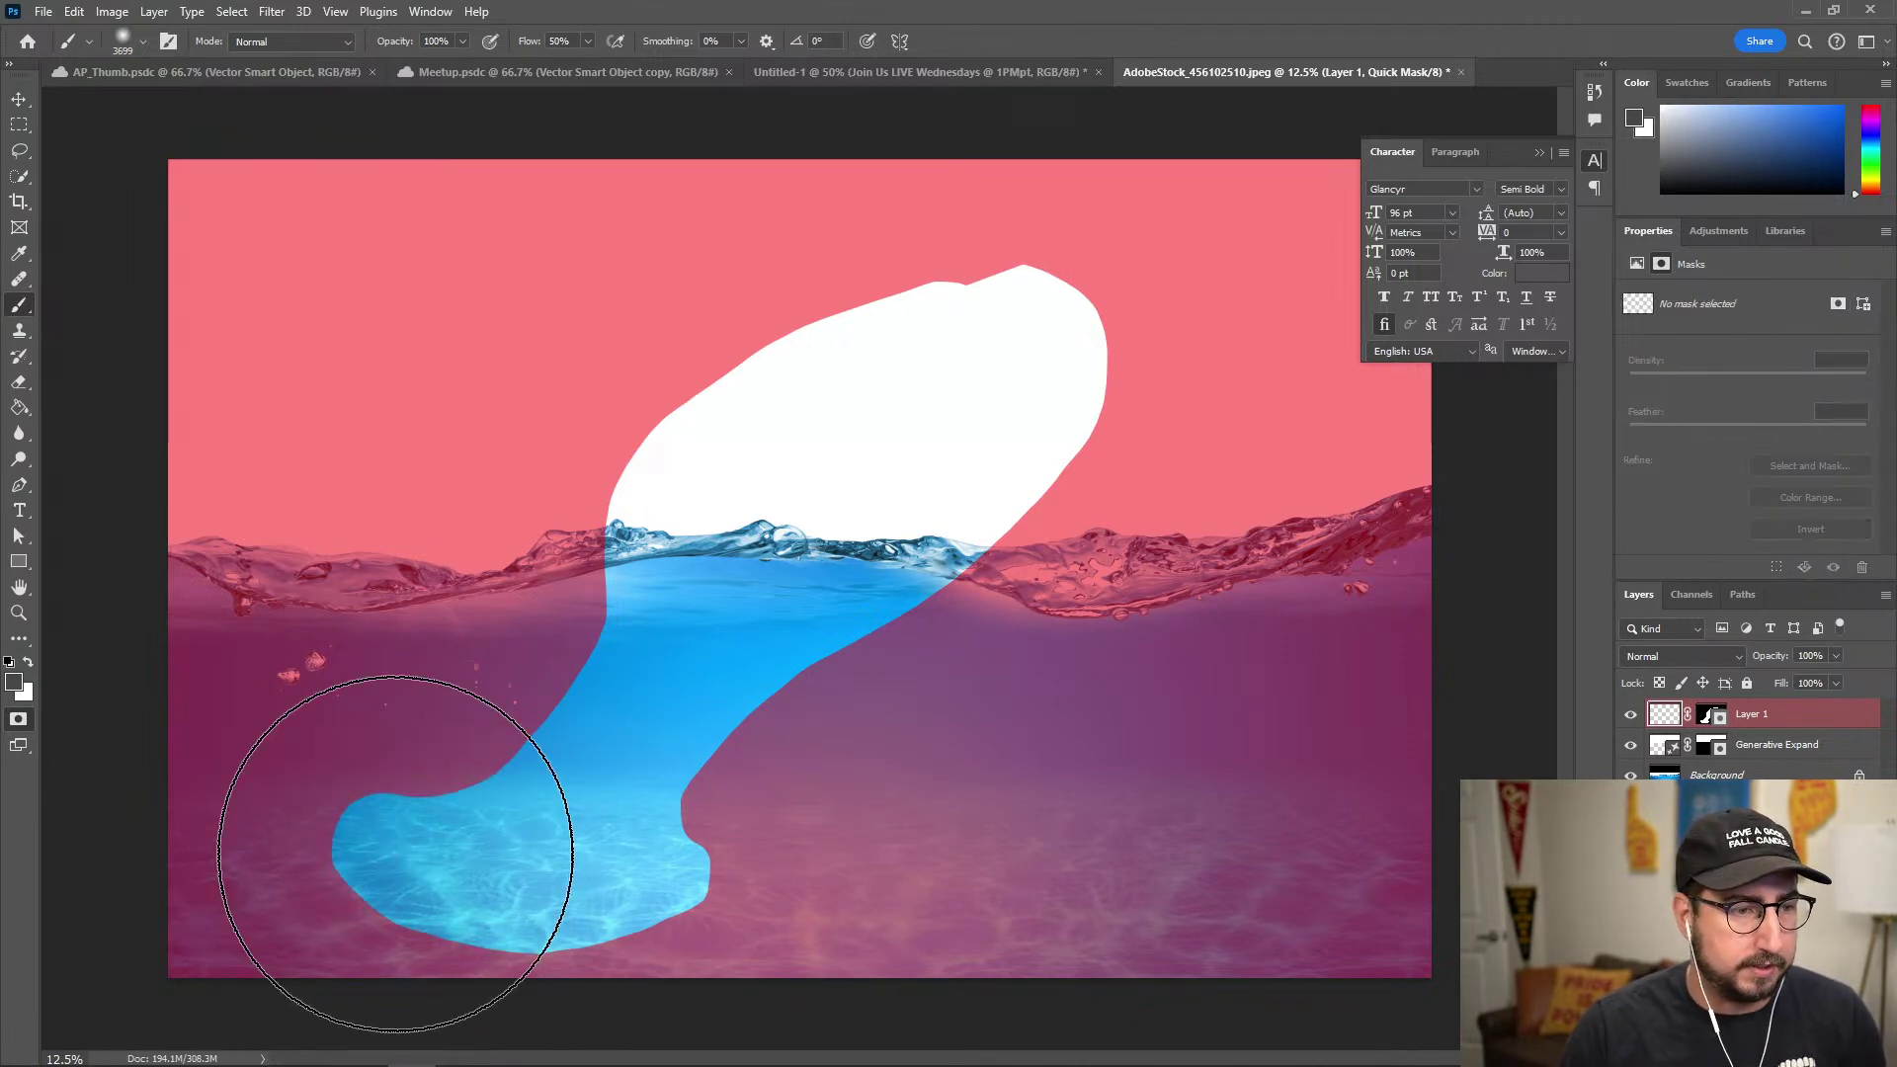
key(x)
mouse_move(371, 867)
mouse_down()
mouse_move(415, 910)
mouse_move(848, 964)
mouse_move(380, 863)
mouse_move(232, 868)
mouse_move(237, 835)
mouse_move(531, 914)
mouse_move(876, 965)
mouse_move(945, 918)
mouse_move(564, 833)
mouse_move(385, 847)
mouse_move(453, 732)
mouse_move(1101, 843)
mouse_move(1074, 830)
mouse_move(1056, 773)
mouse_move(767, 741)
mouse_move(633, 802)
mouse_move(703, 738)
mouse_move(713, 751)
mouse_move(682, 729)
mouse_move(868, 805)
mouse_move(918, 795)
mouse_move(797, 758)
mouse_move(836, 608)
mouse_move(735, 729)
mouse_move(520, 788)
mouse_up()
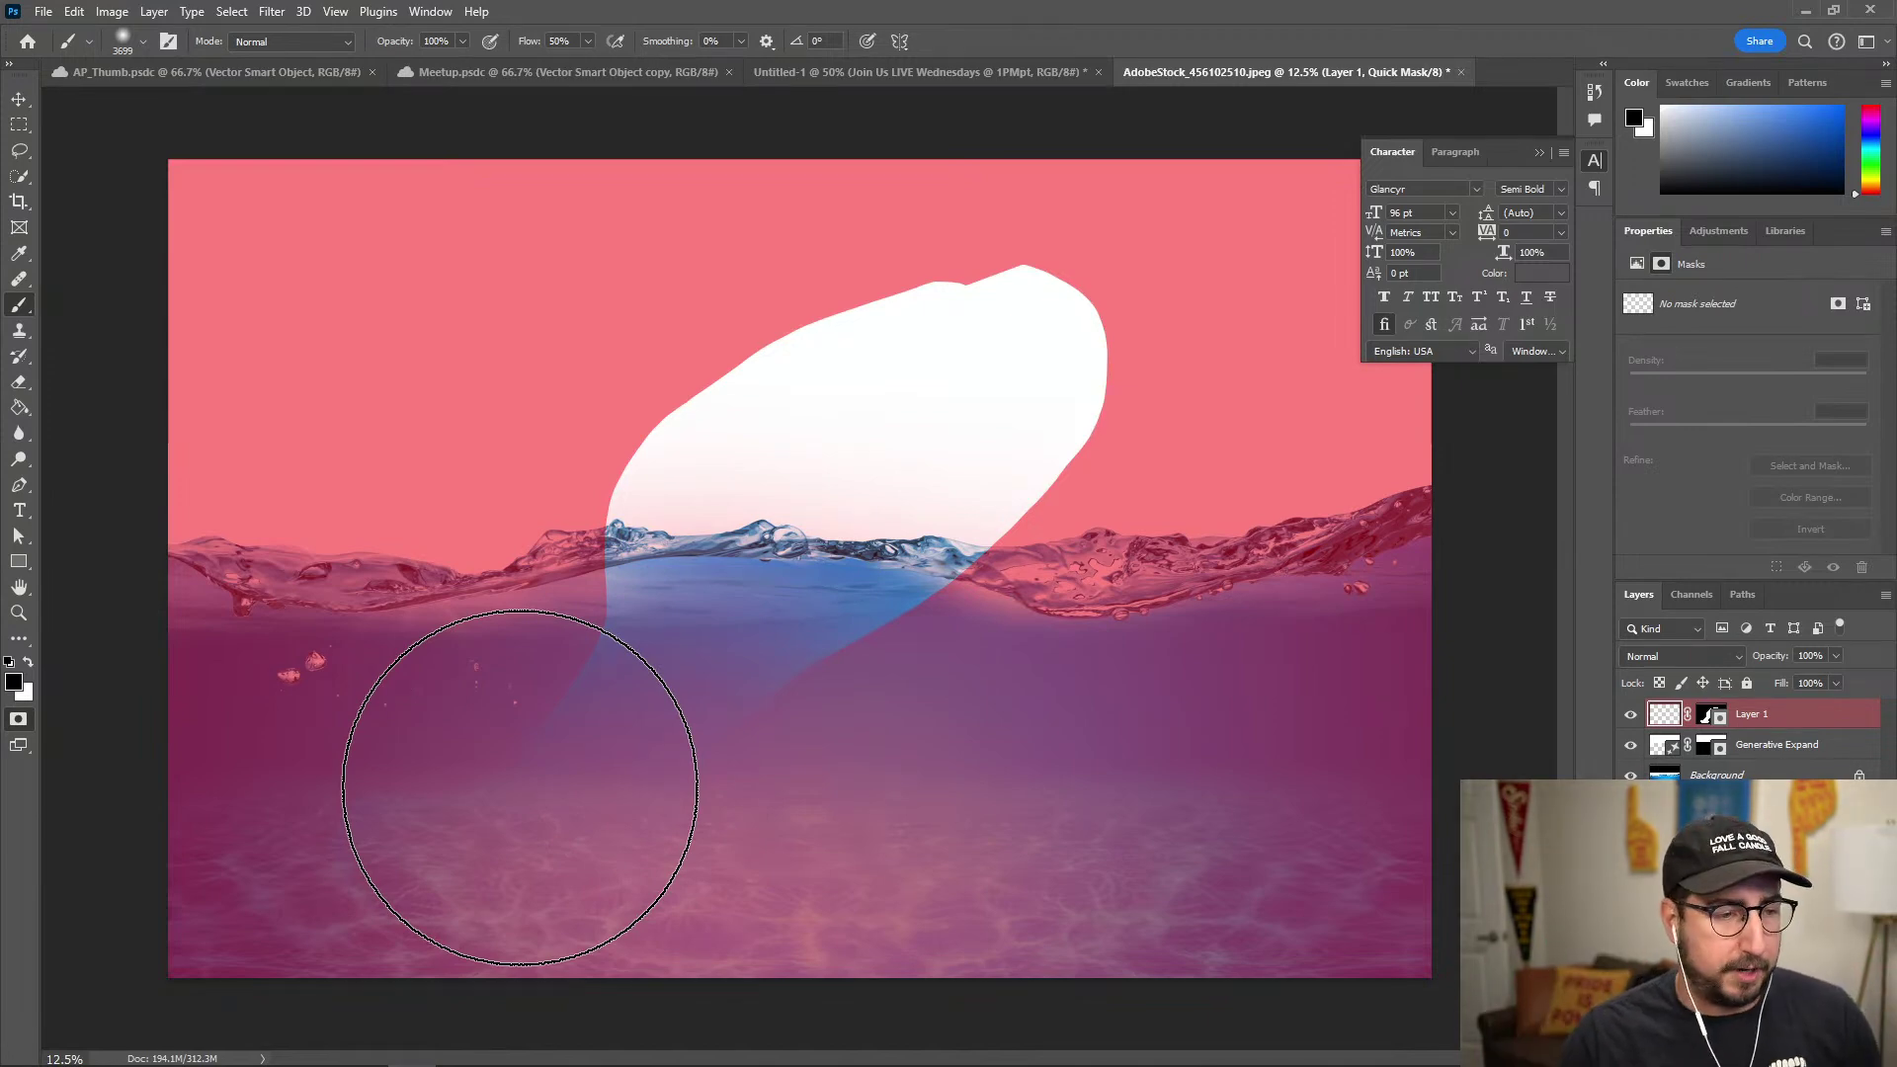
Load Layer 1's mask as a selection and run Generative Fill with the prompt "fish".
ctrl+click(1706, 720)
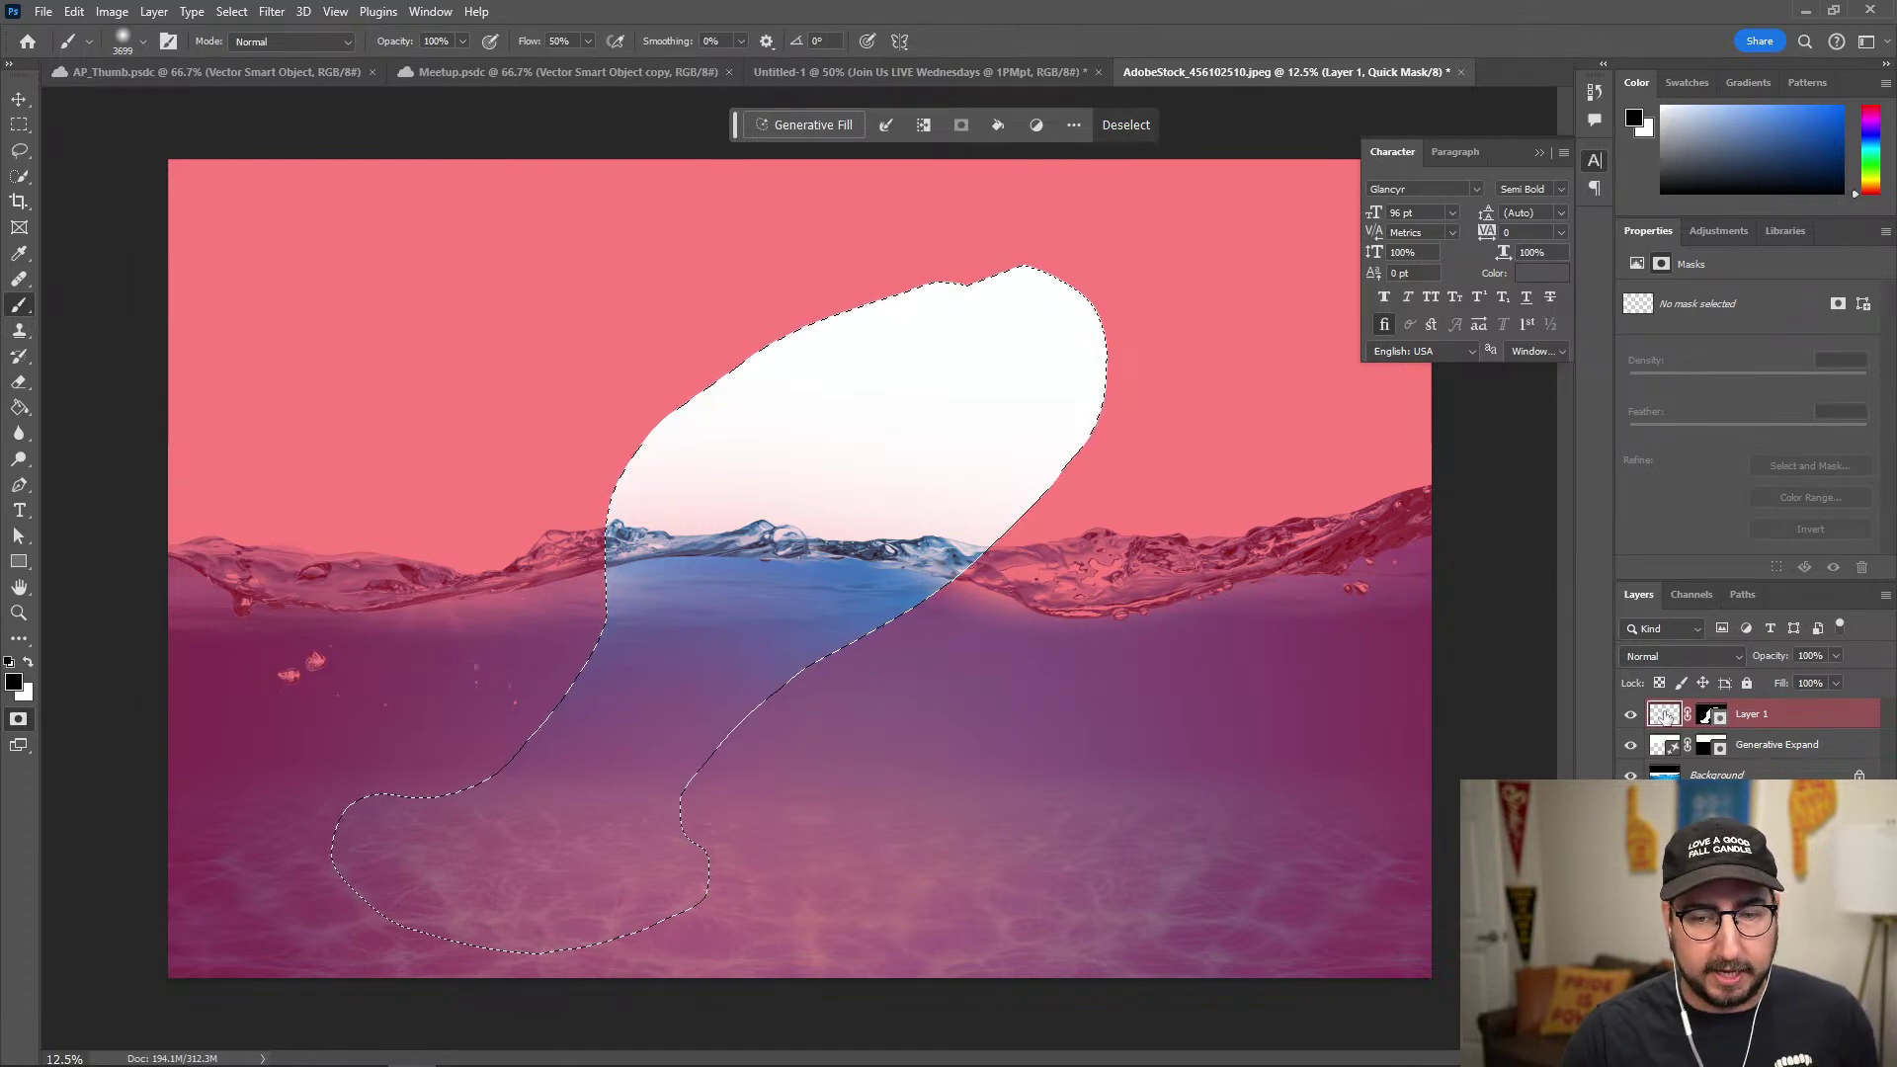
click(805, 125)
text(fish)
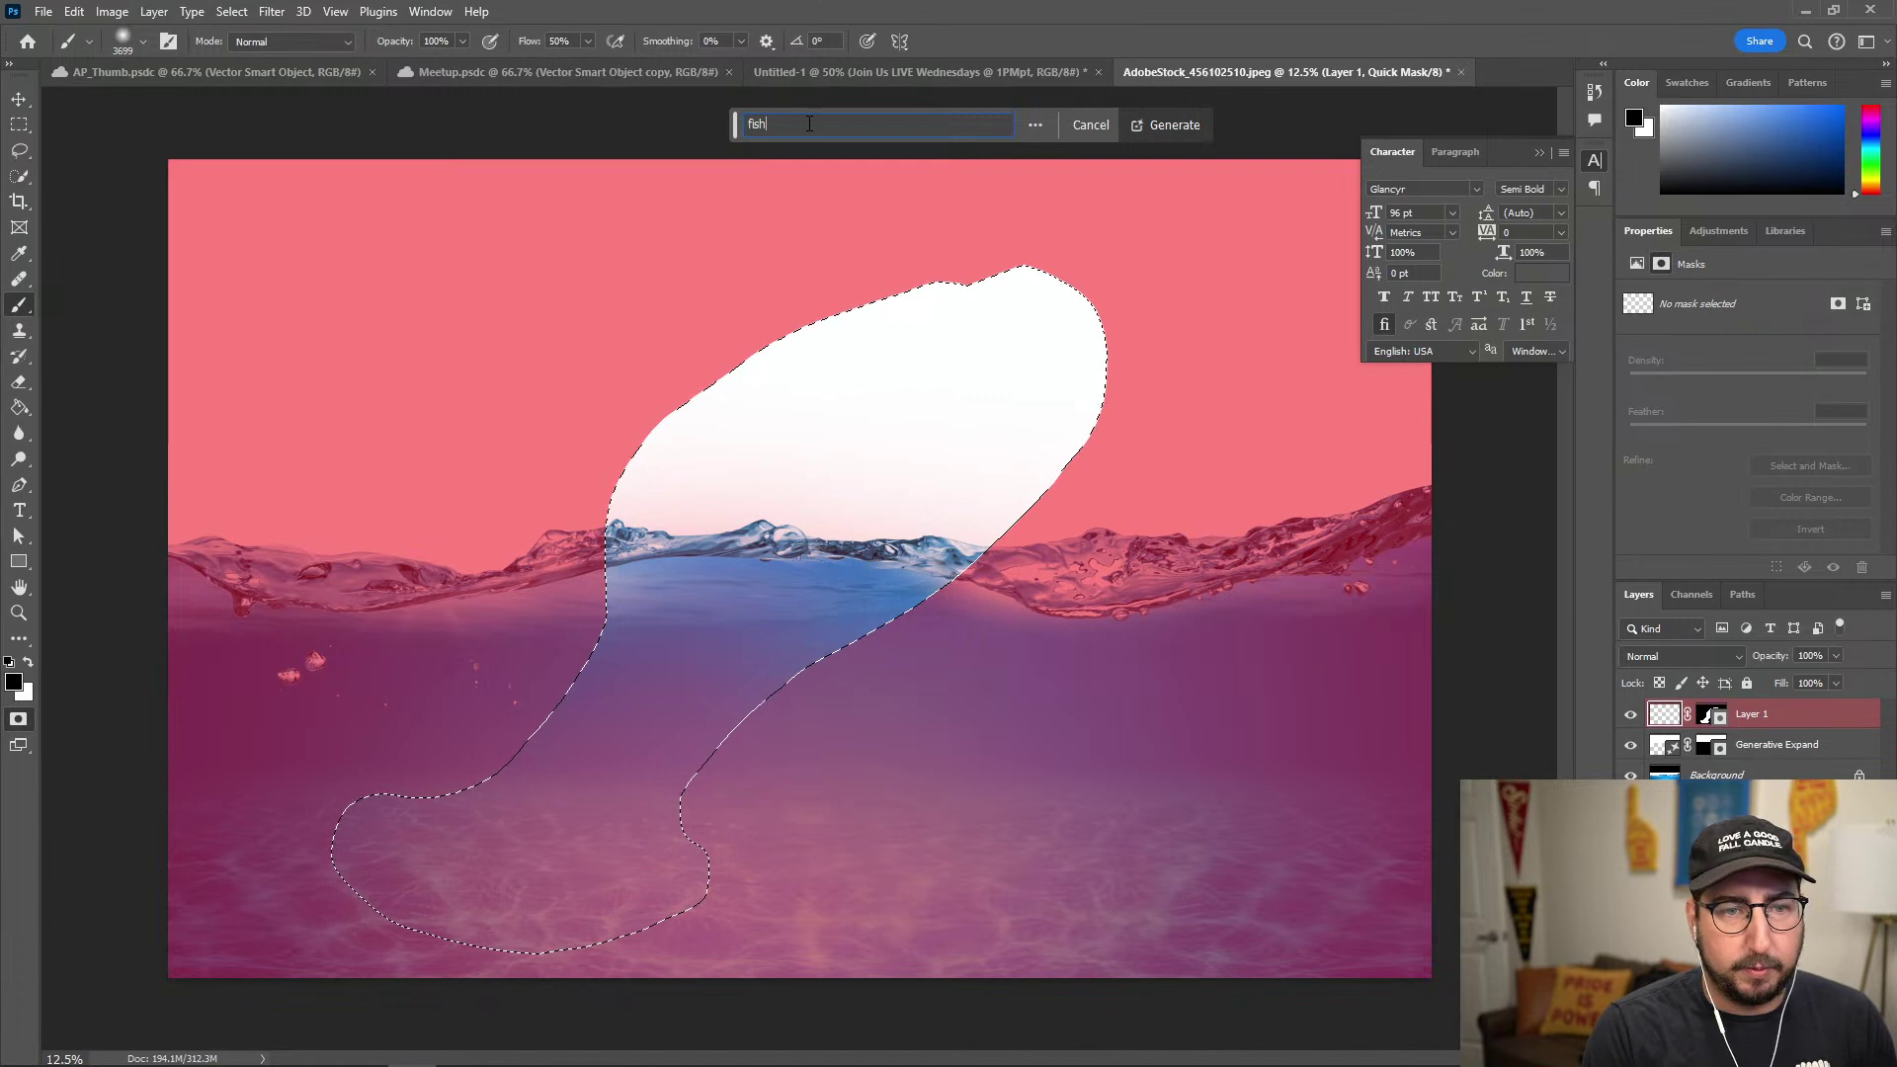
key(Return)
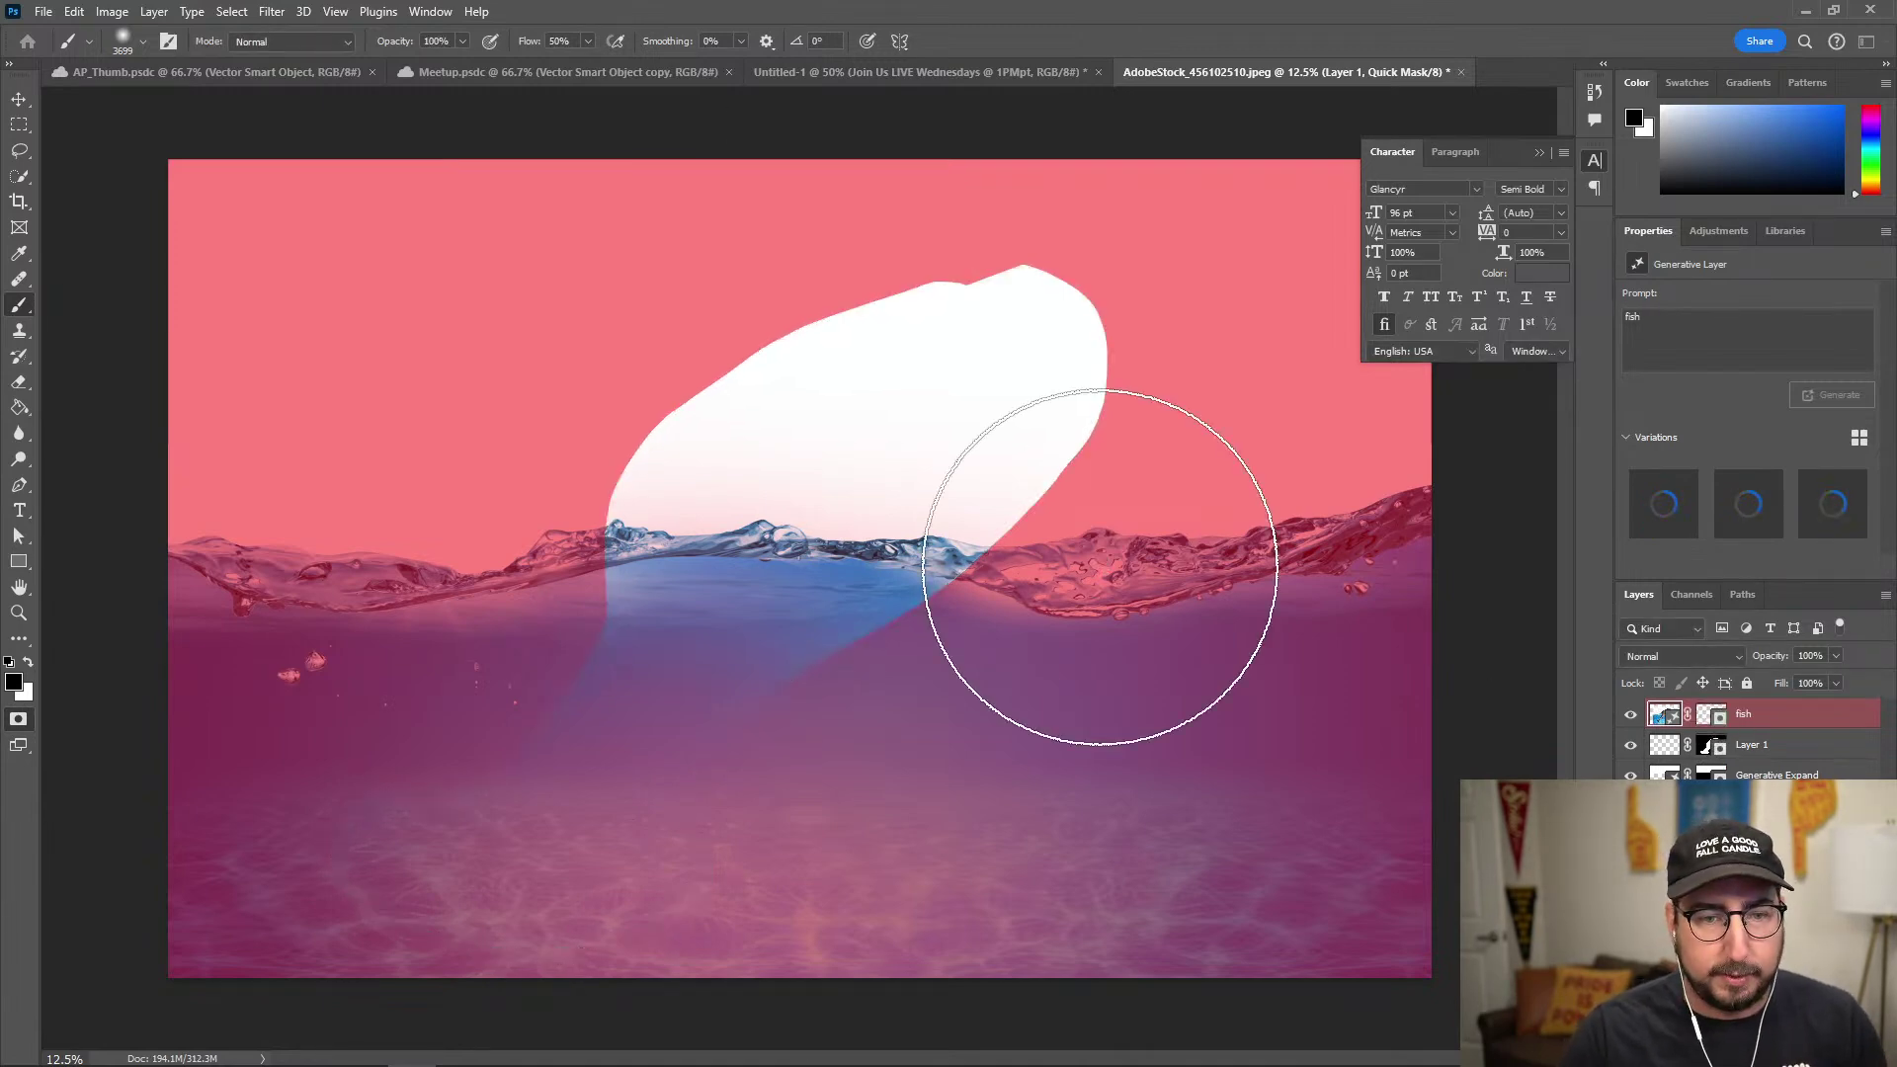
Hide Layer 1, leave Quick Mask mode, and choose the third generated fish variation.
click(1631, 744)
key(q)
key(x)
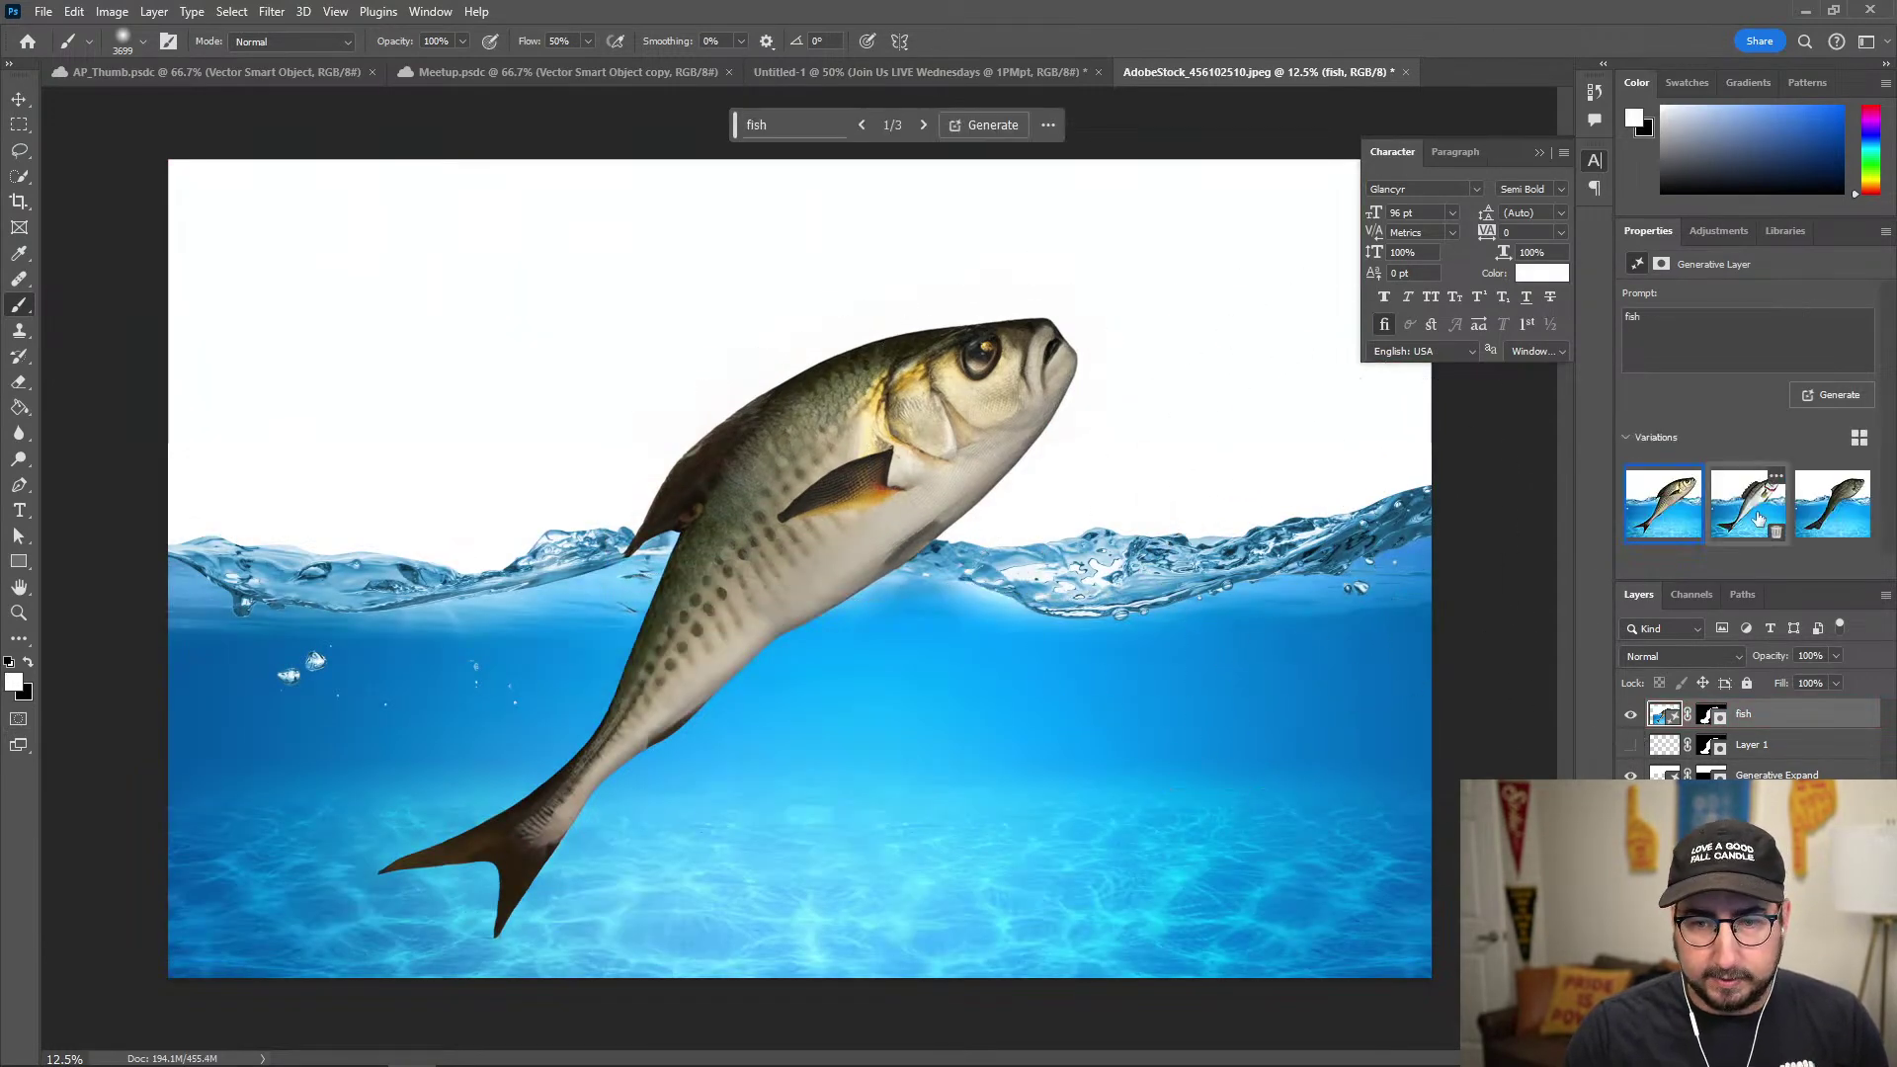
click(1832, 504)
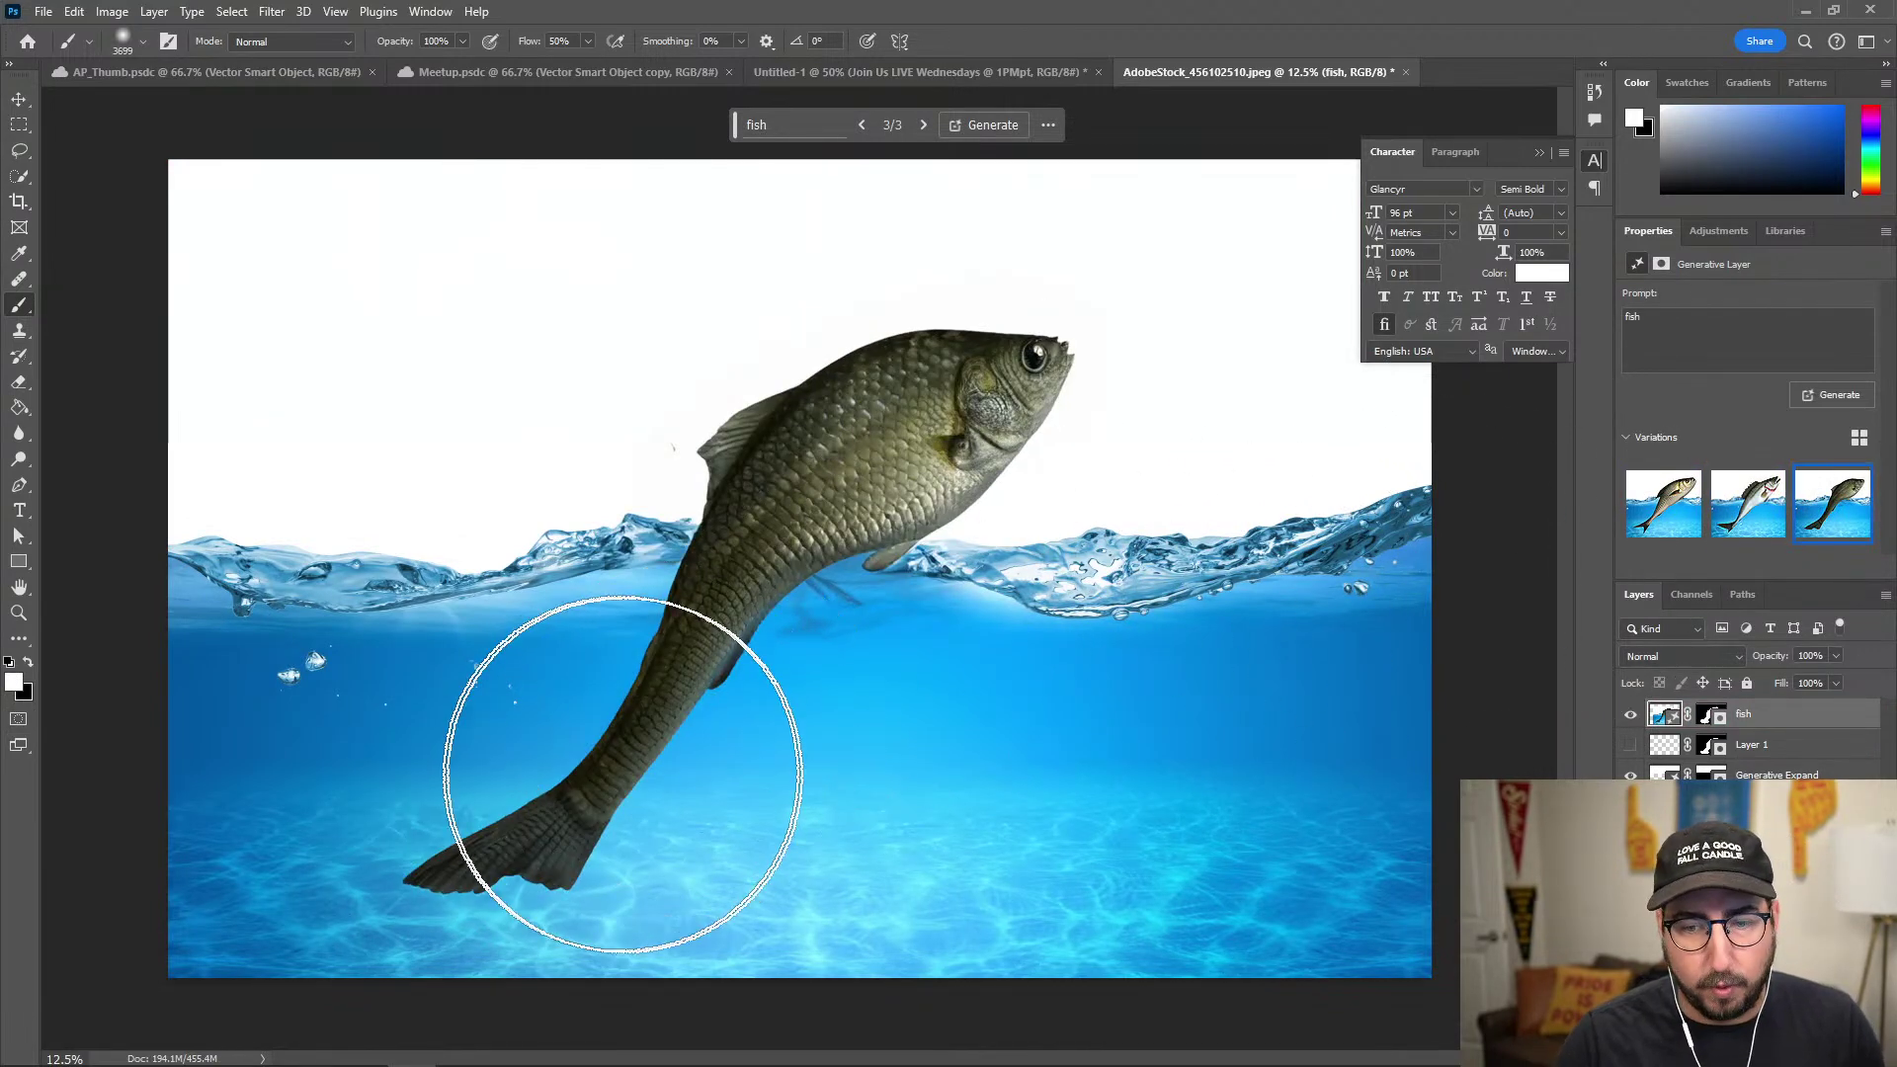
Fade the fish's underwater tail by painting black on the fish layer's mask with a 4000 px brush.
click(1706, 716)
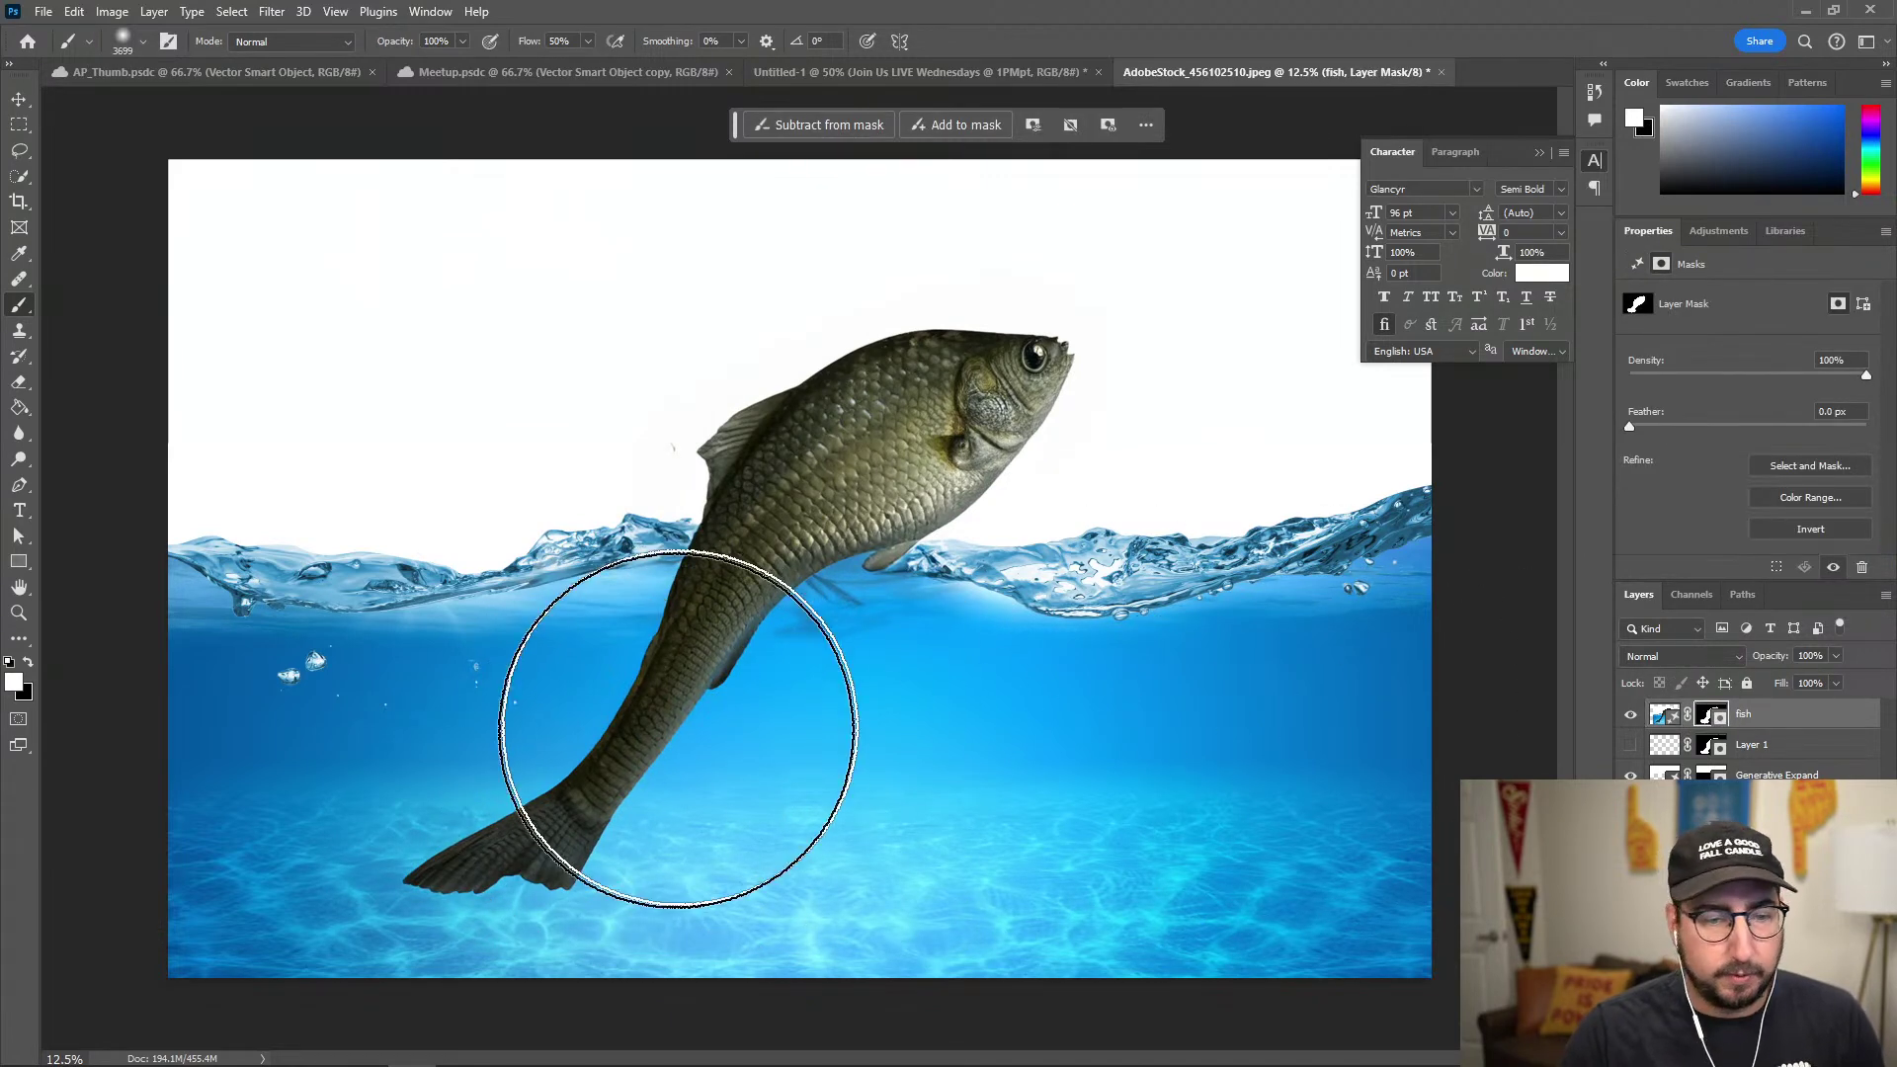
key(bracketright)
key(bracketright)
key(bracketright)
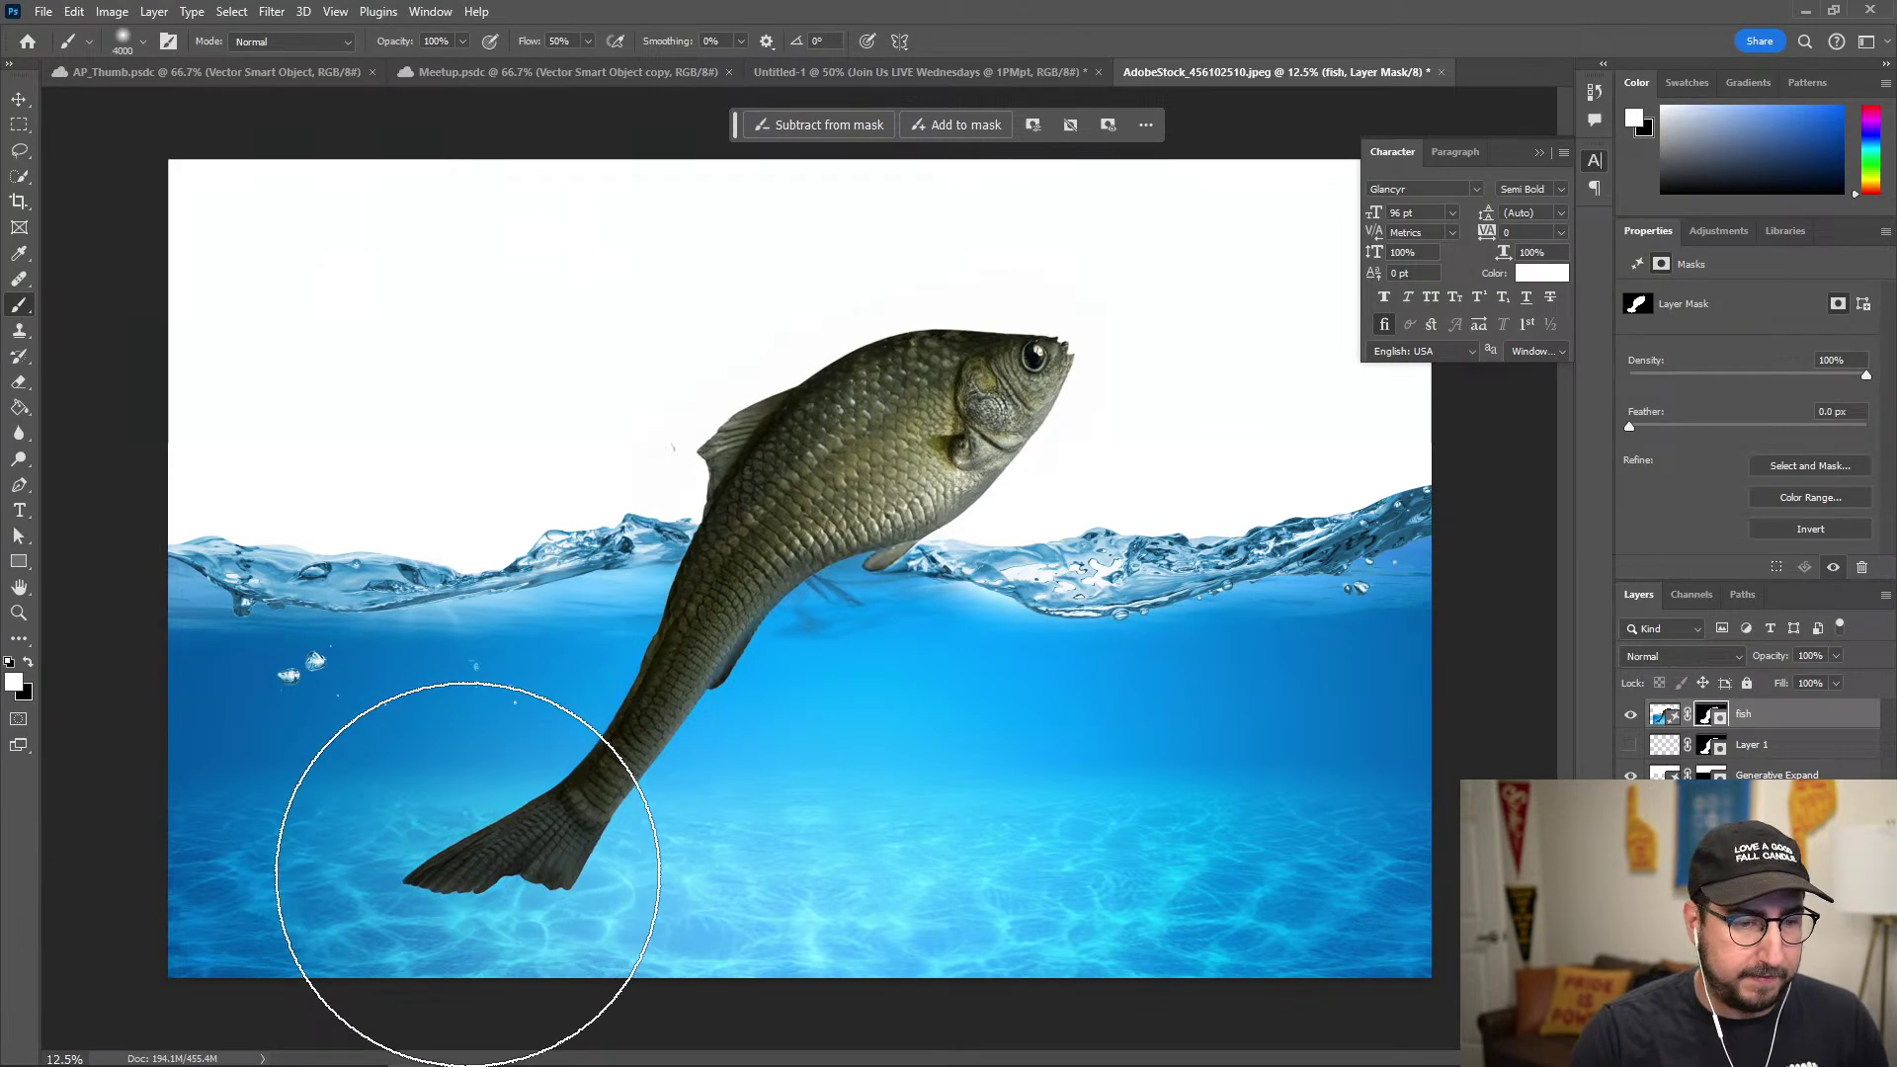
key(x)
mouse_move(468, 874)
mouse_down()
mouse_move(732, 769)
mouse_move(865, 796)
mouse_move(773, 726)
mouse_move(859, 792)
mouse_move(852, 812)
mouse_move(709, 875)
mouse_move(878, 796)
mouse_move(817, 748)
mouse_up()
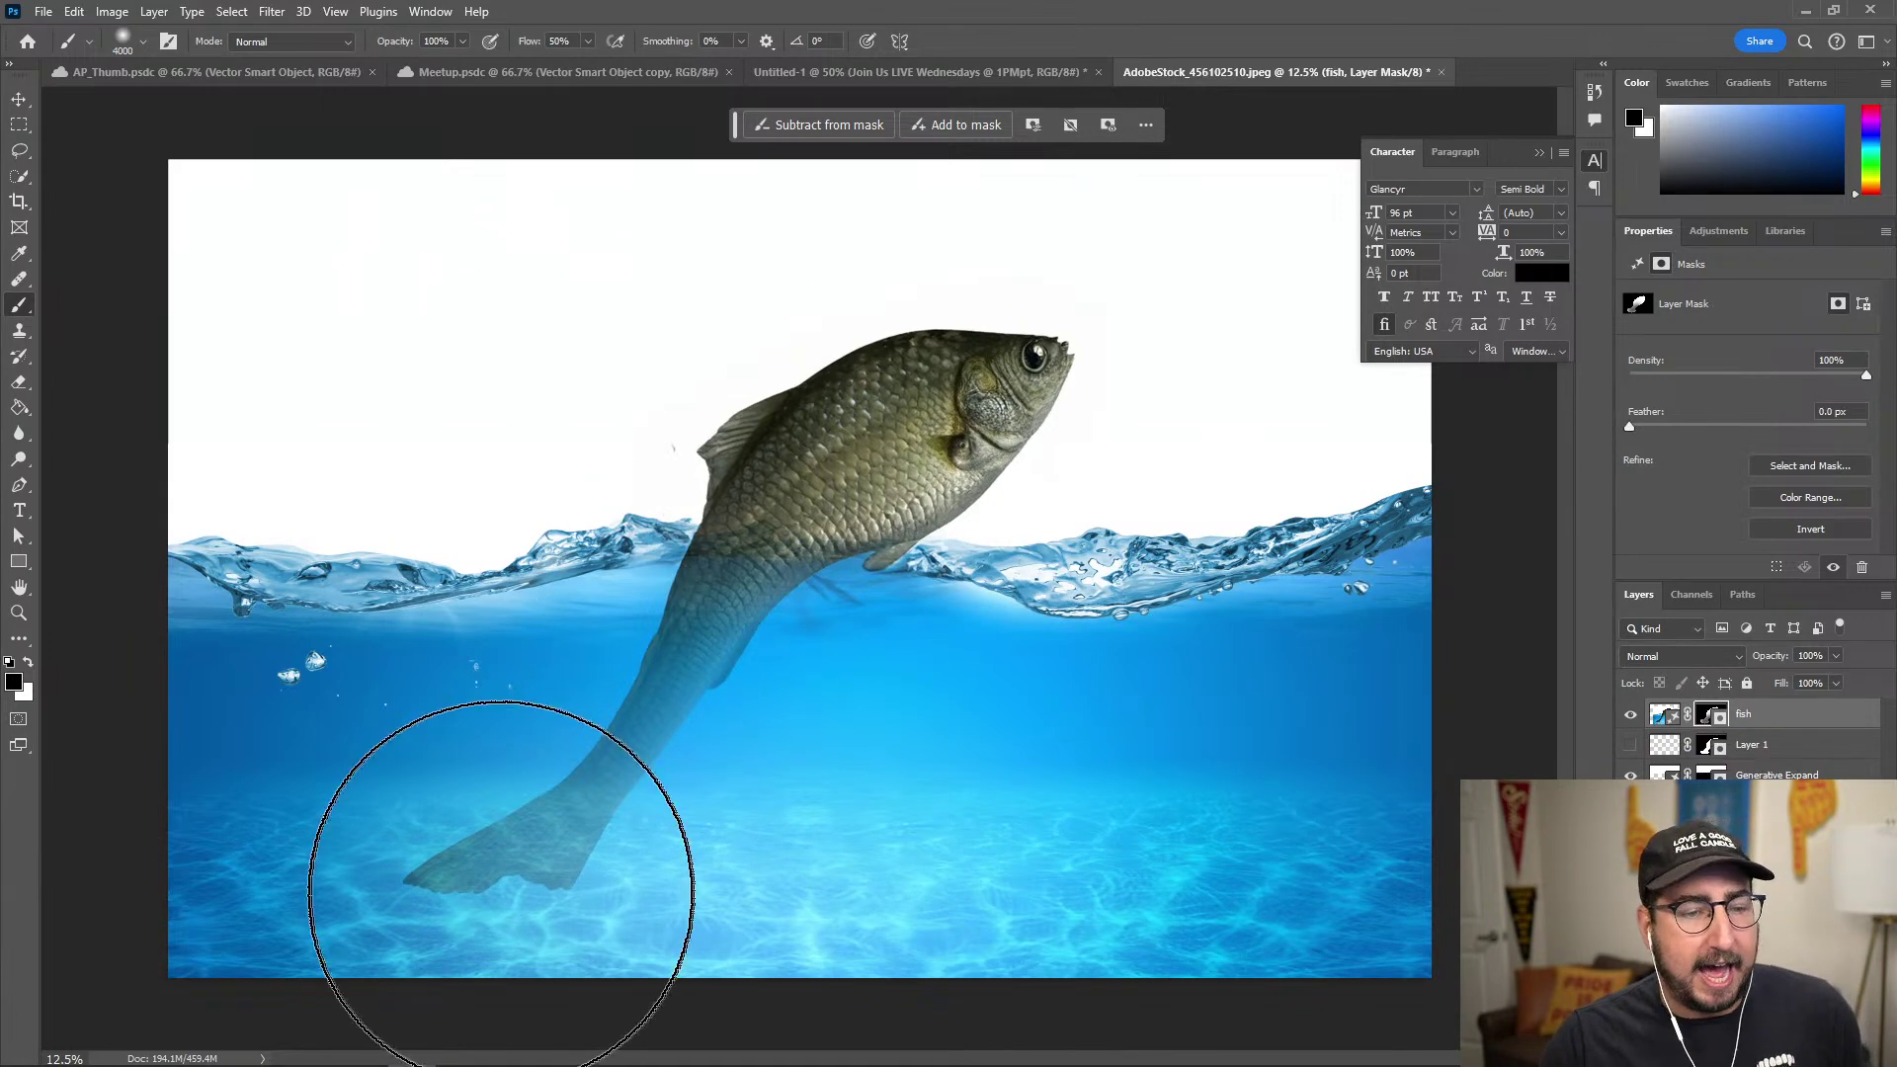
mouse_move(474, 880)
mouse_down()
mouse_move(533, 816)
mouse_move(507, 783)
mouse_move(511, 828)
mouse_up()
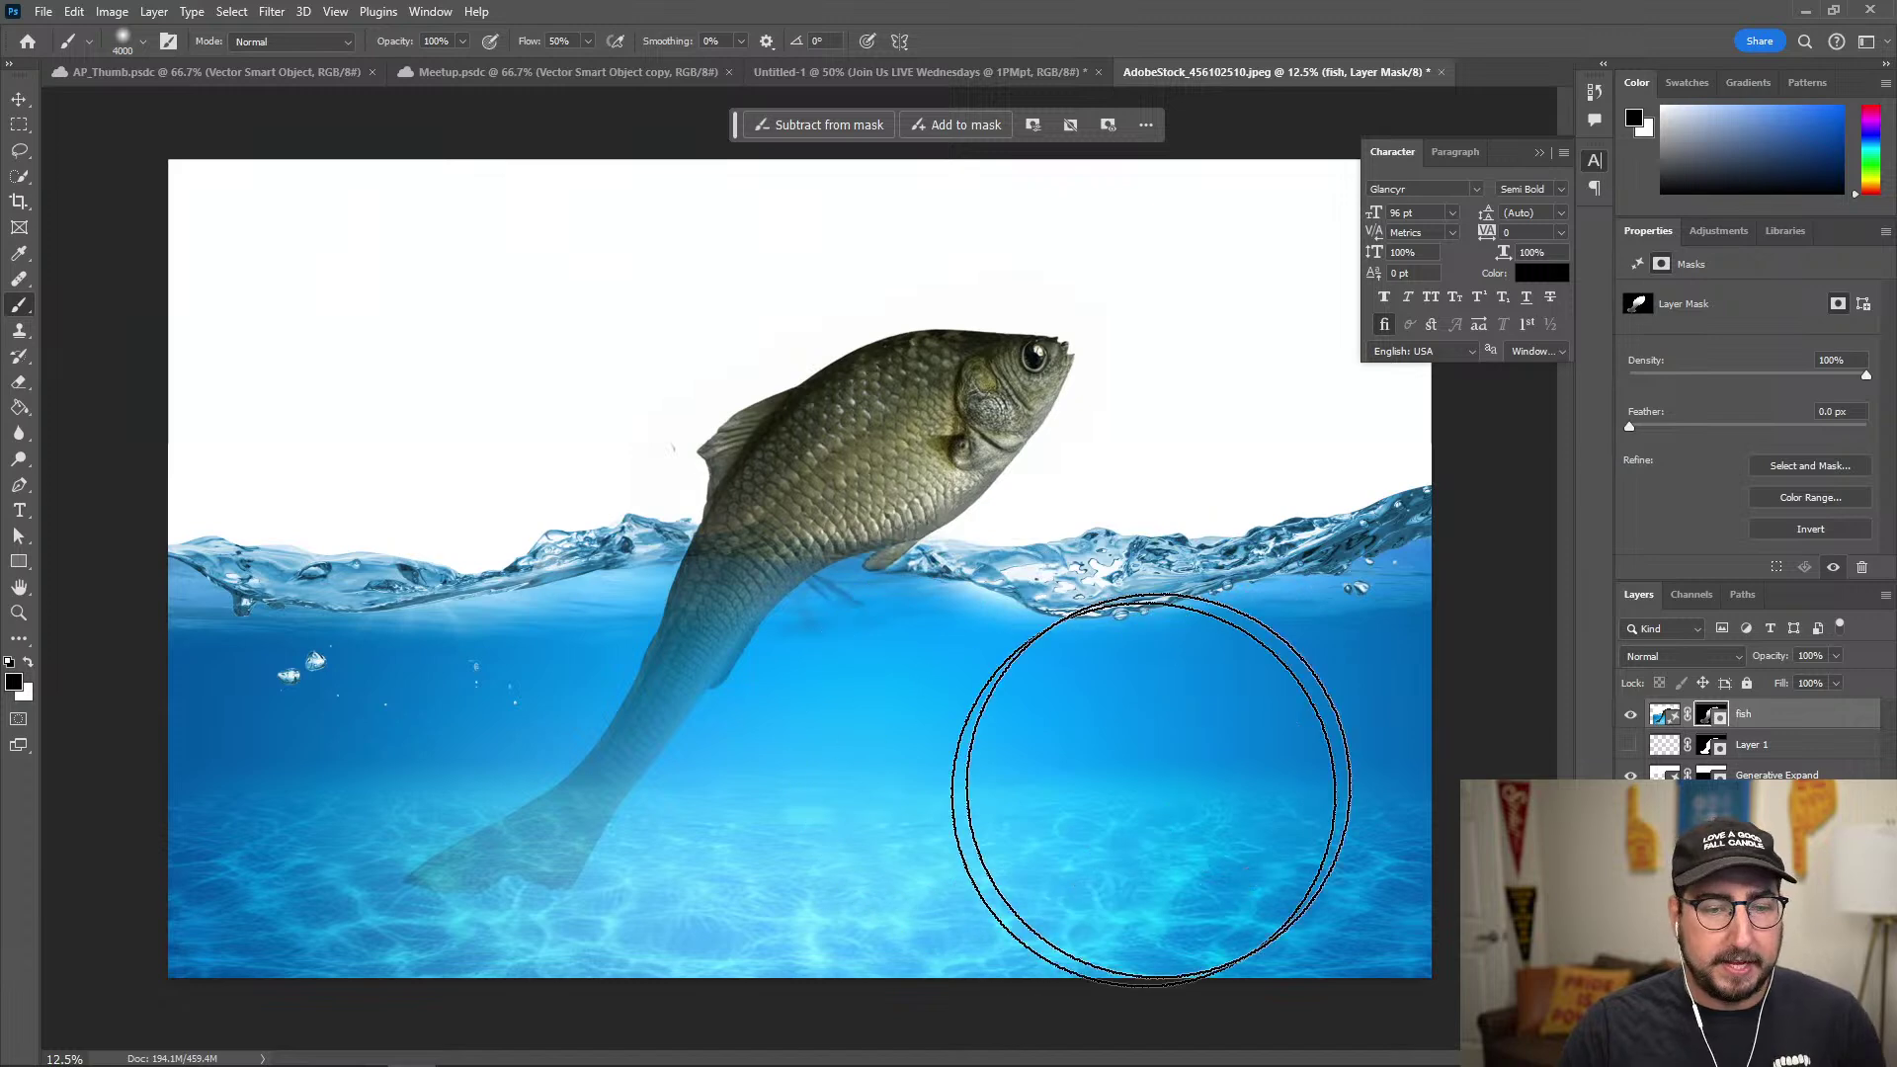
Draw a rectangular selection about 11.3 by 6.3 in in the water beside the fish's tail and preview it in Quick Mask mode.
key(m)
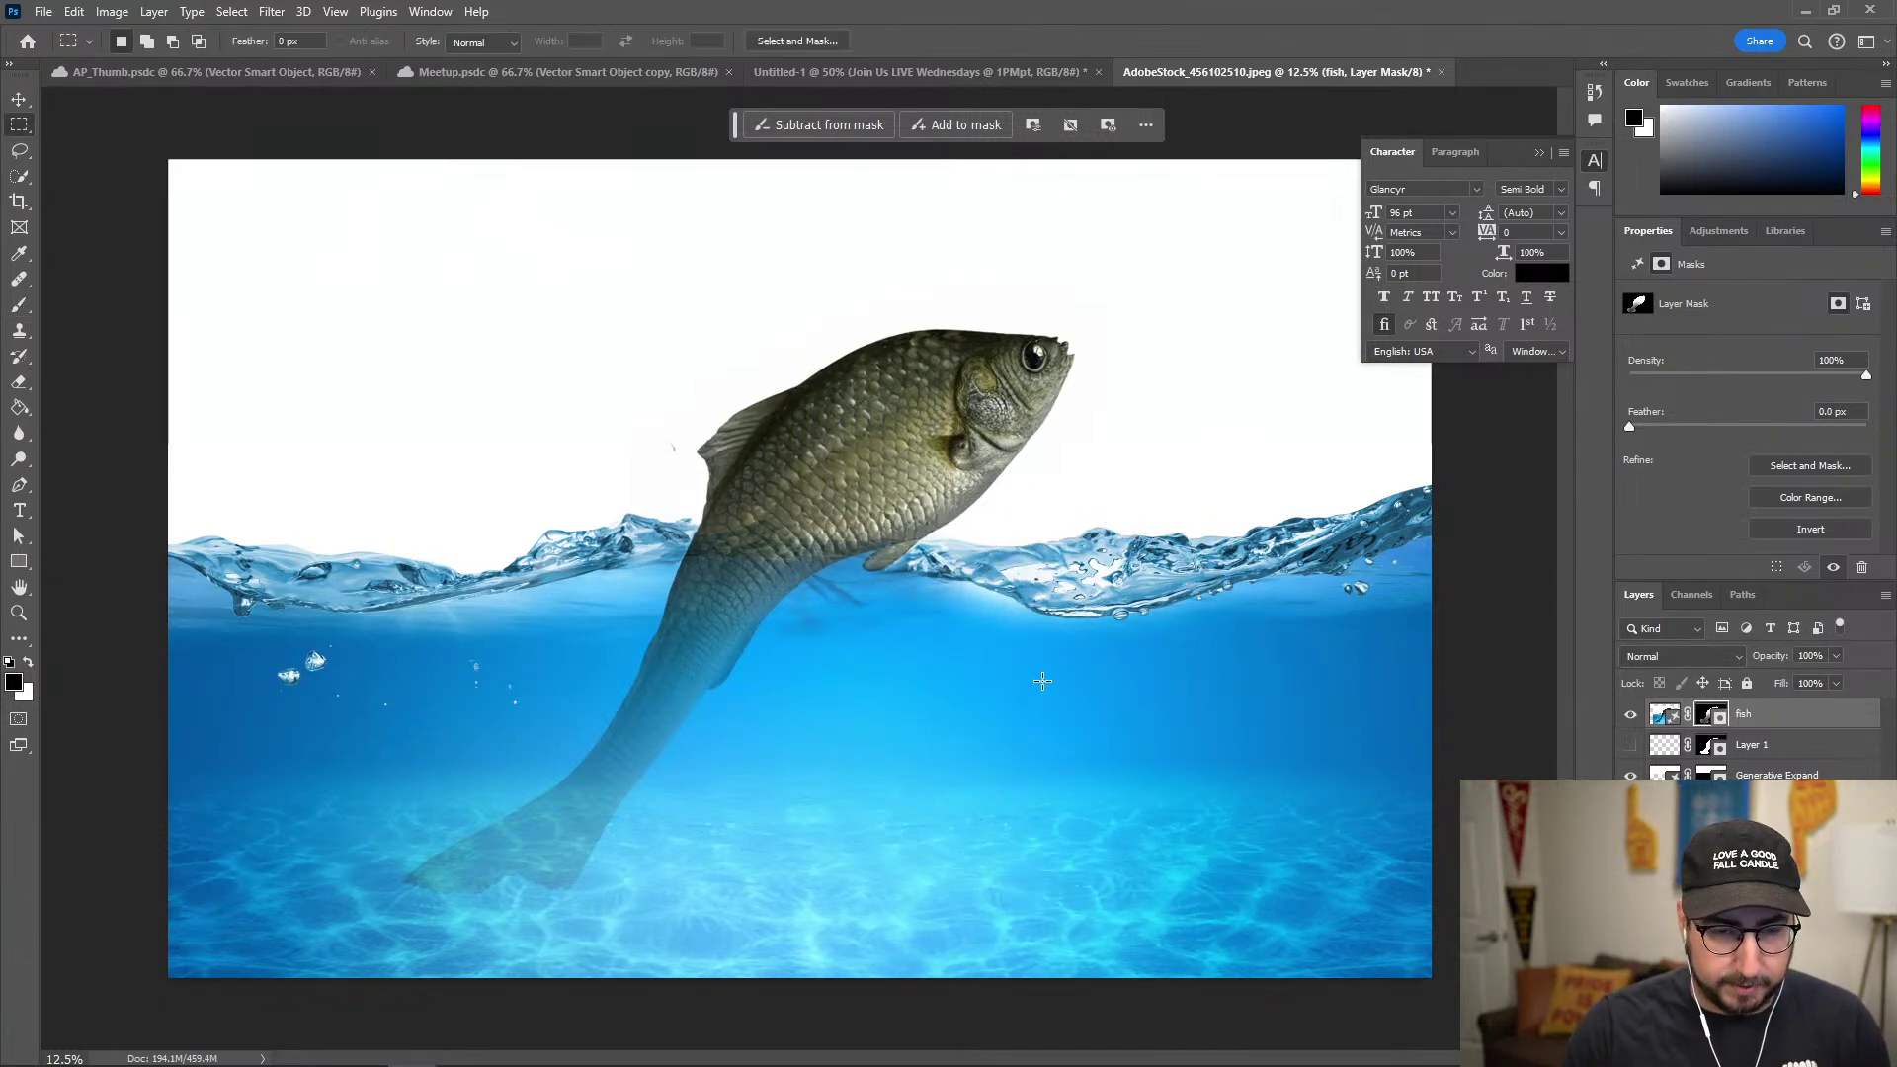
drag(962, 664, 1380, 898)
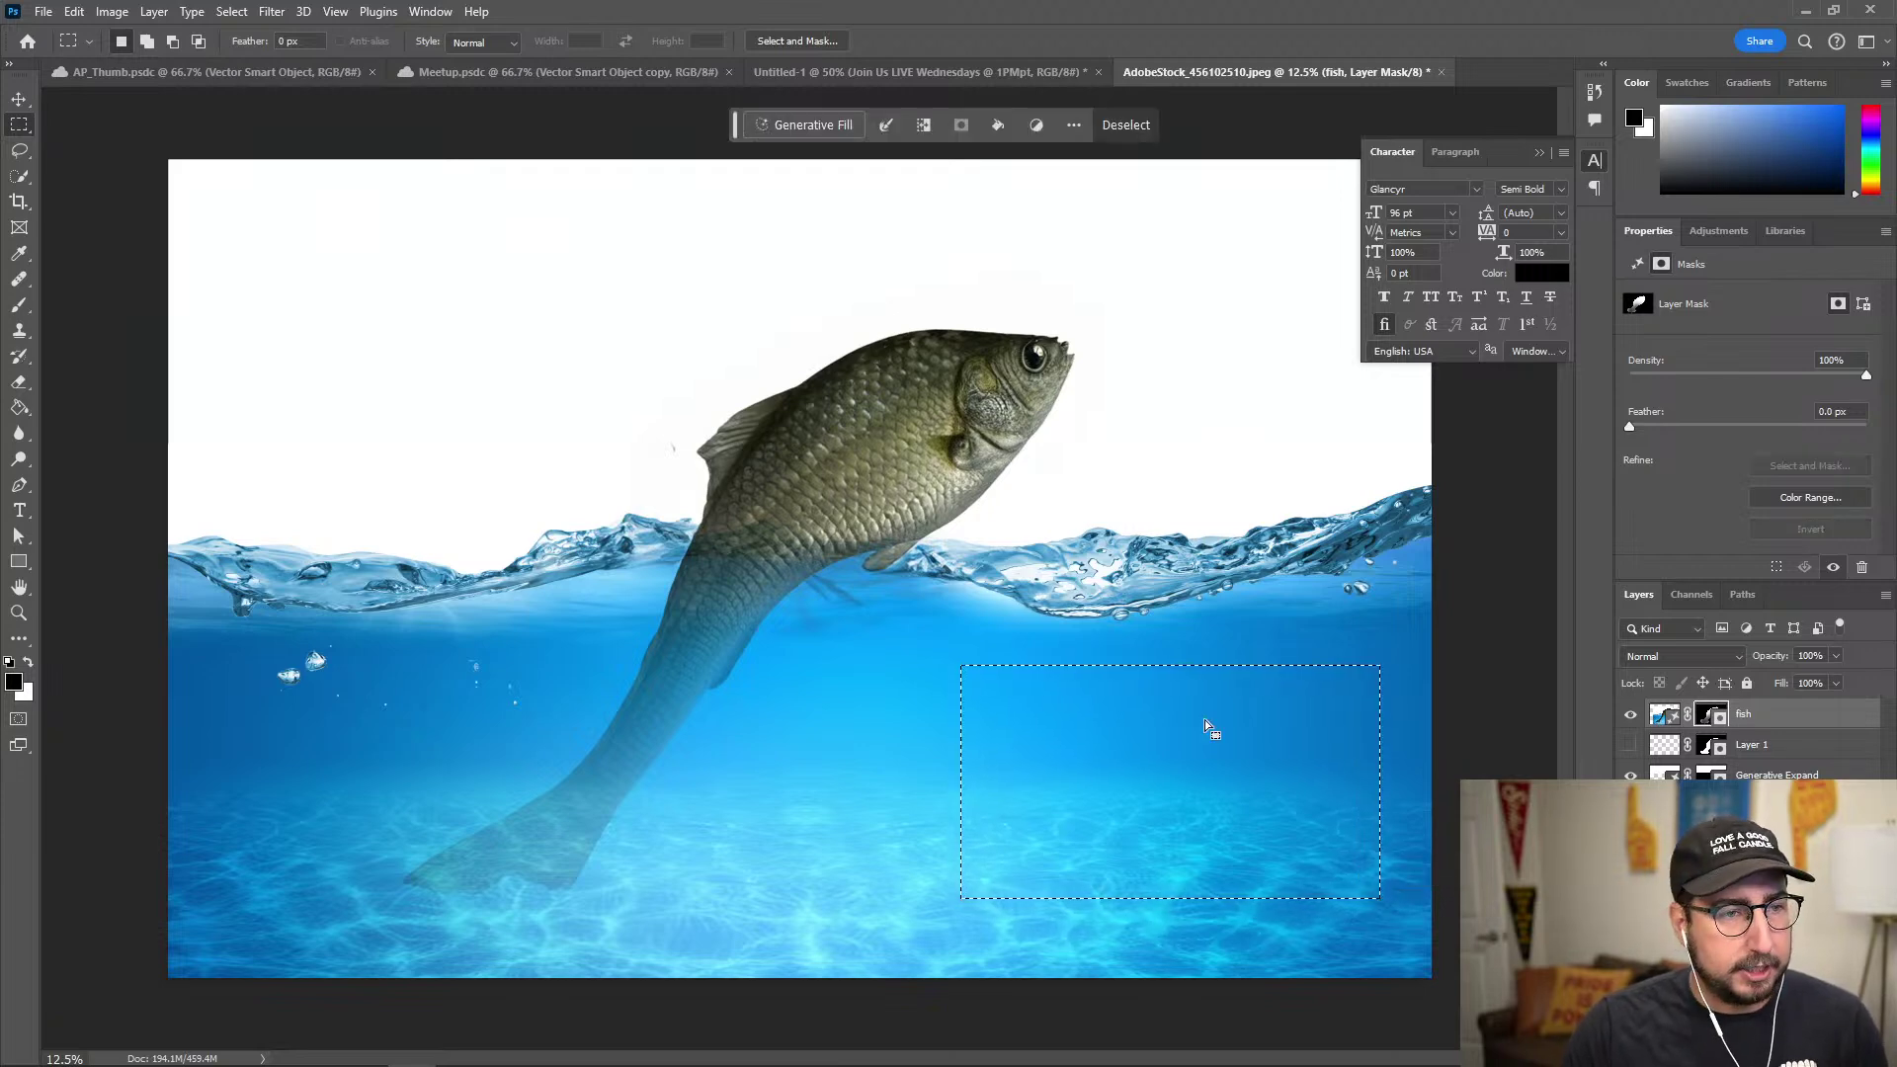
key(q)
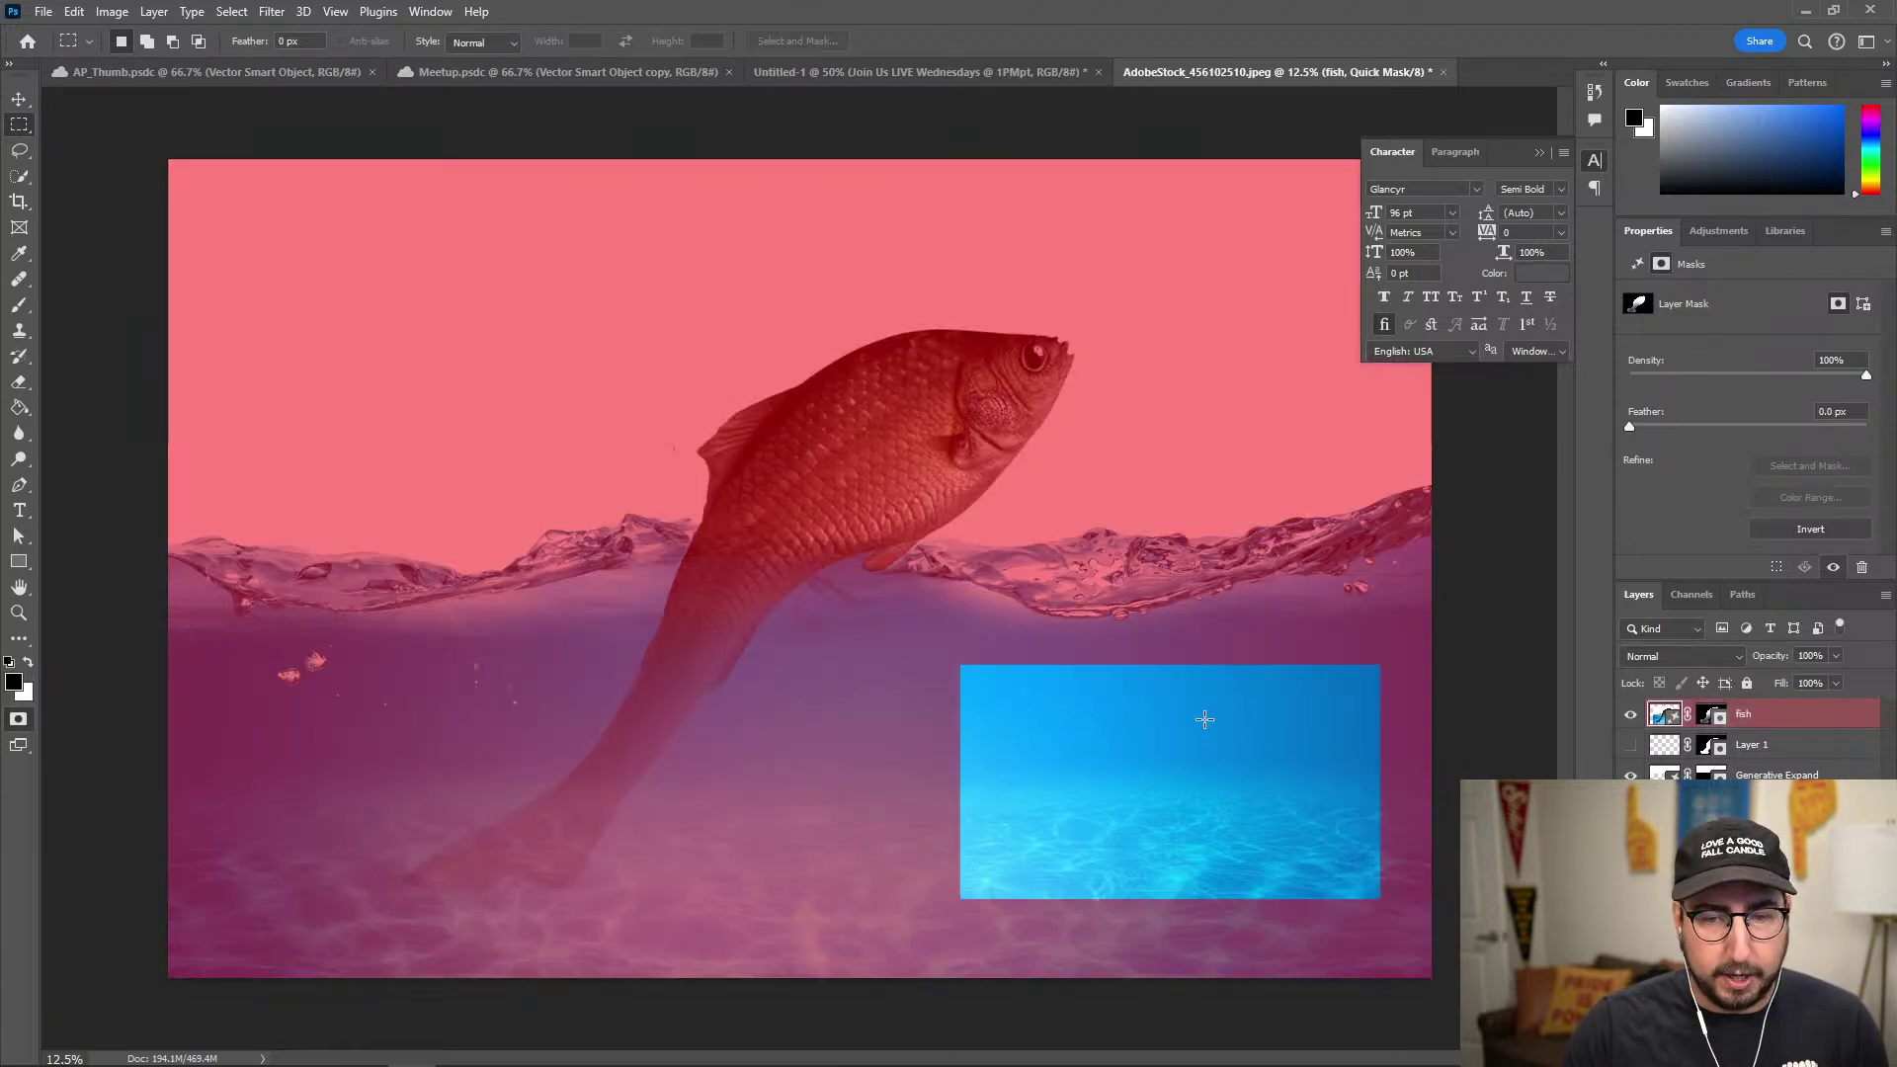
key(q)
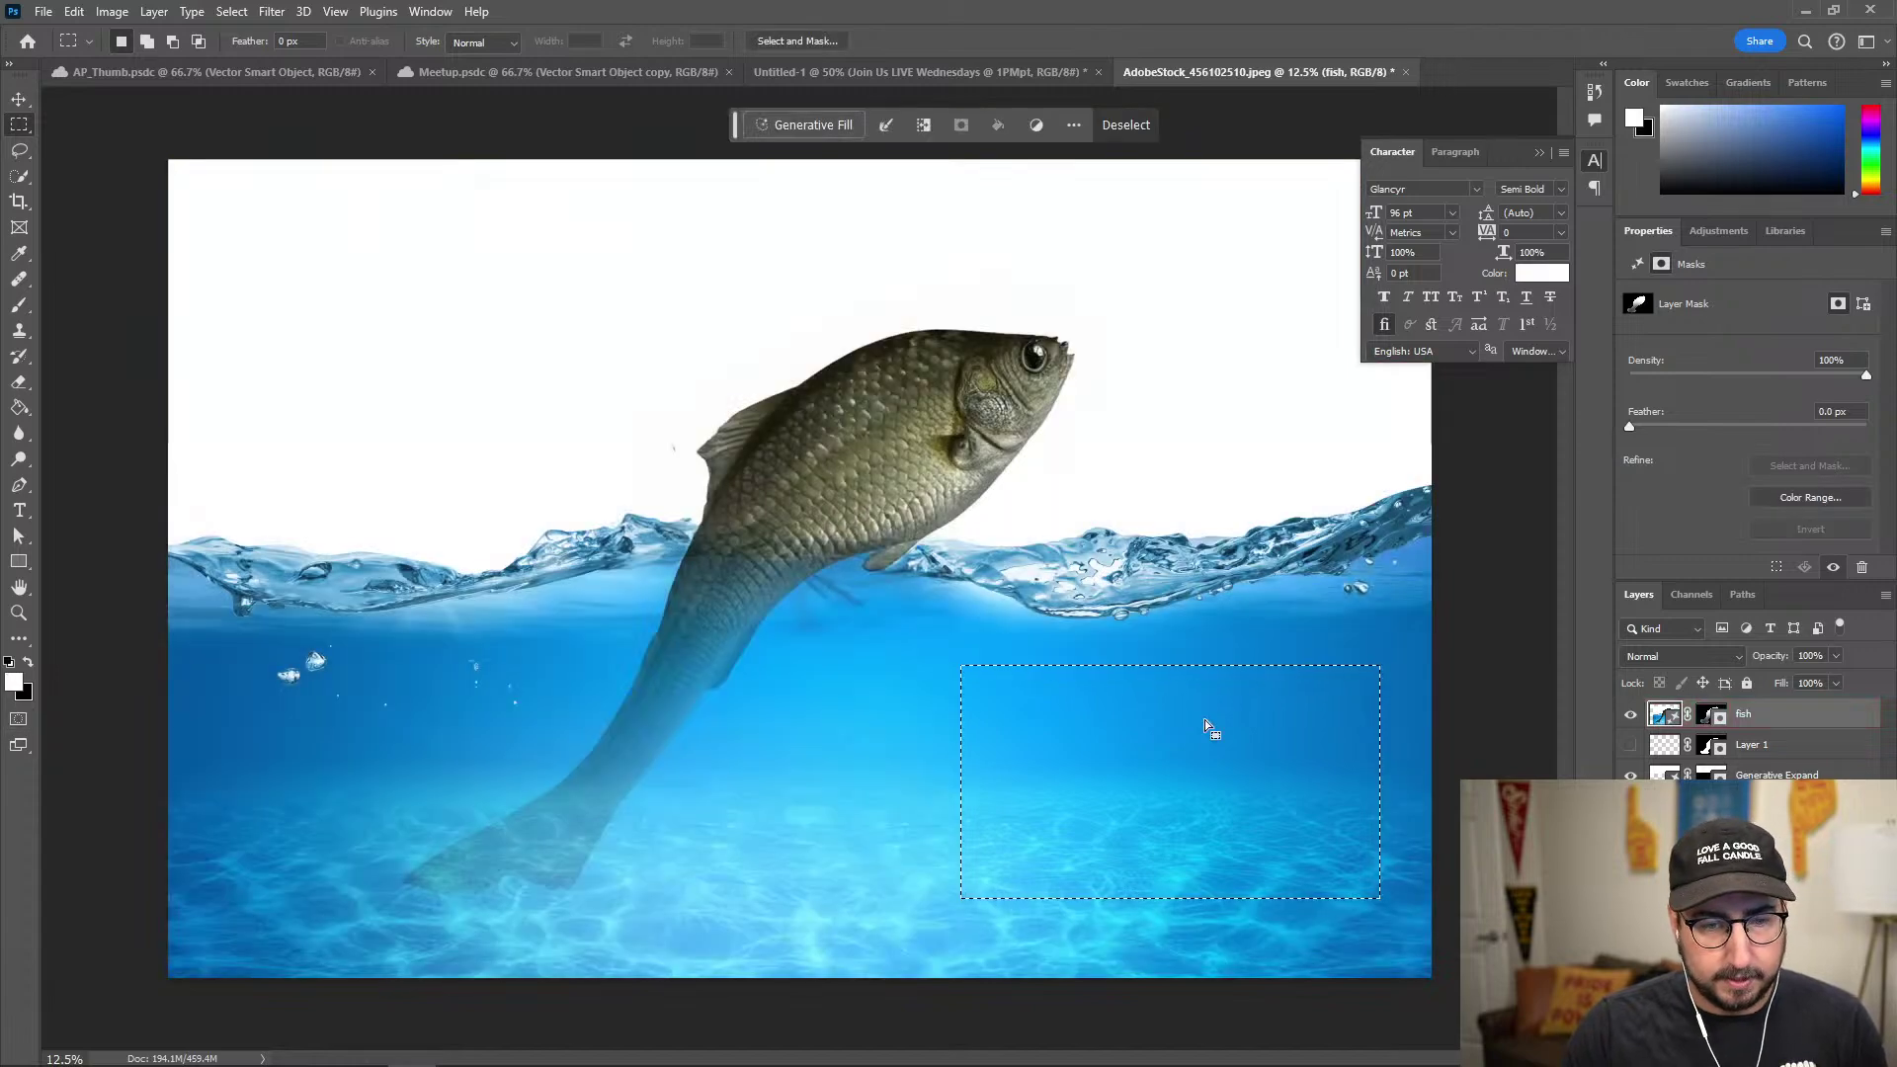
Add a new blank layer masked to the rectangle, and reload that layer mask as a selection.
key(ctrl+shift+n)
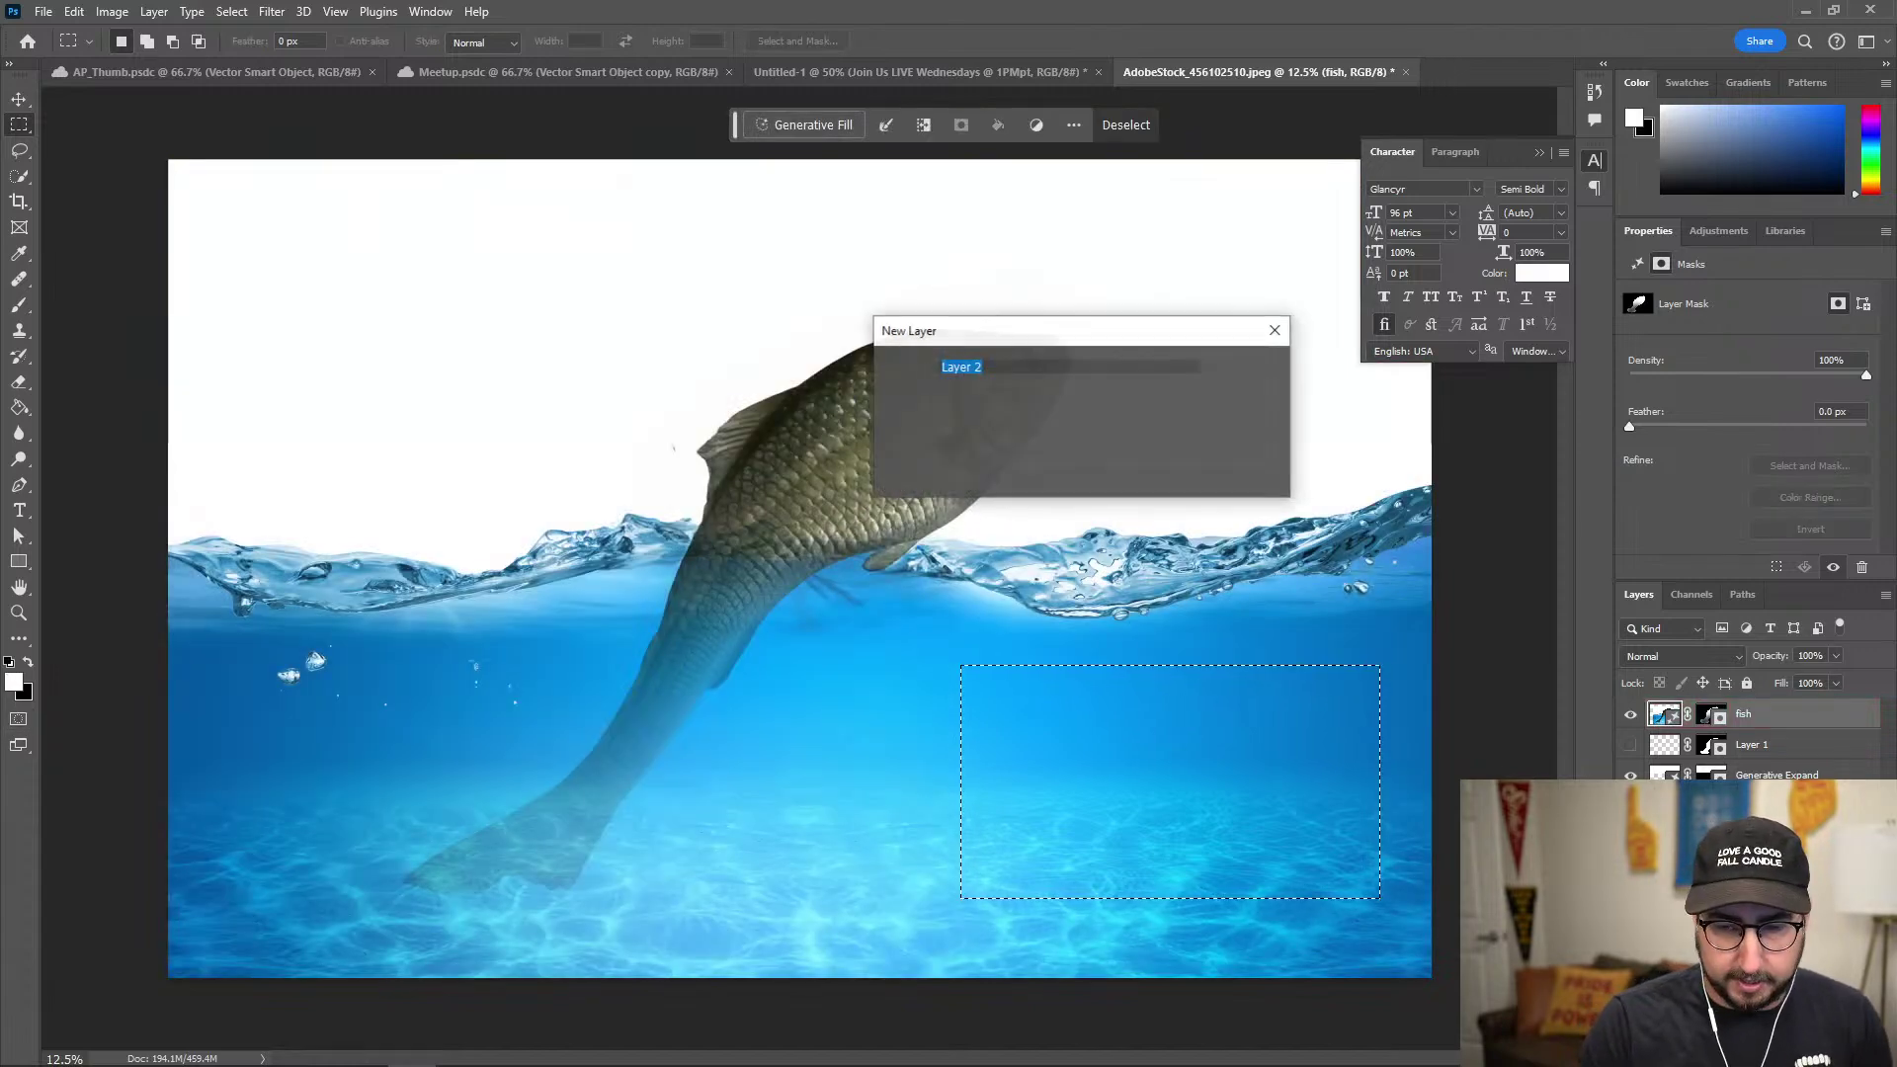
key(Return)
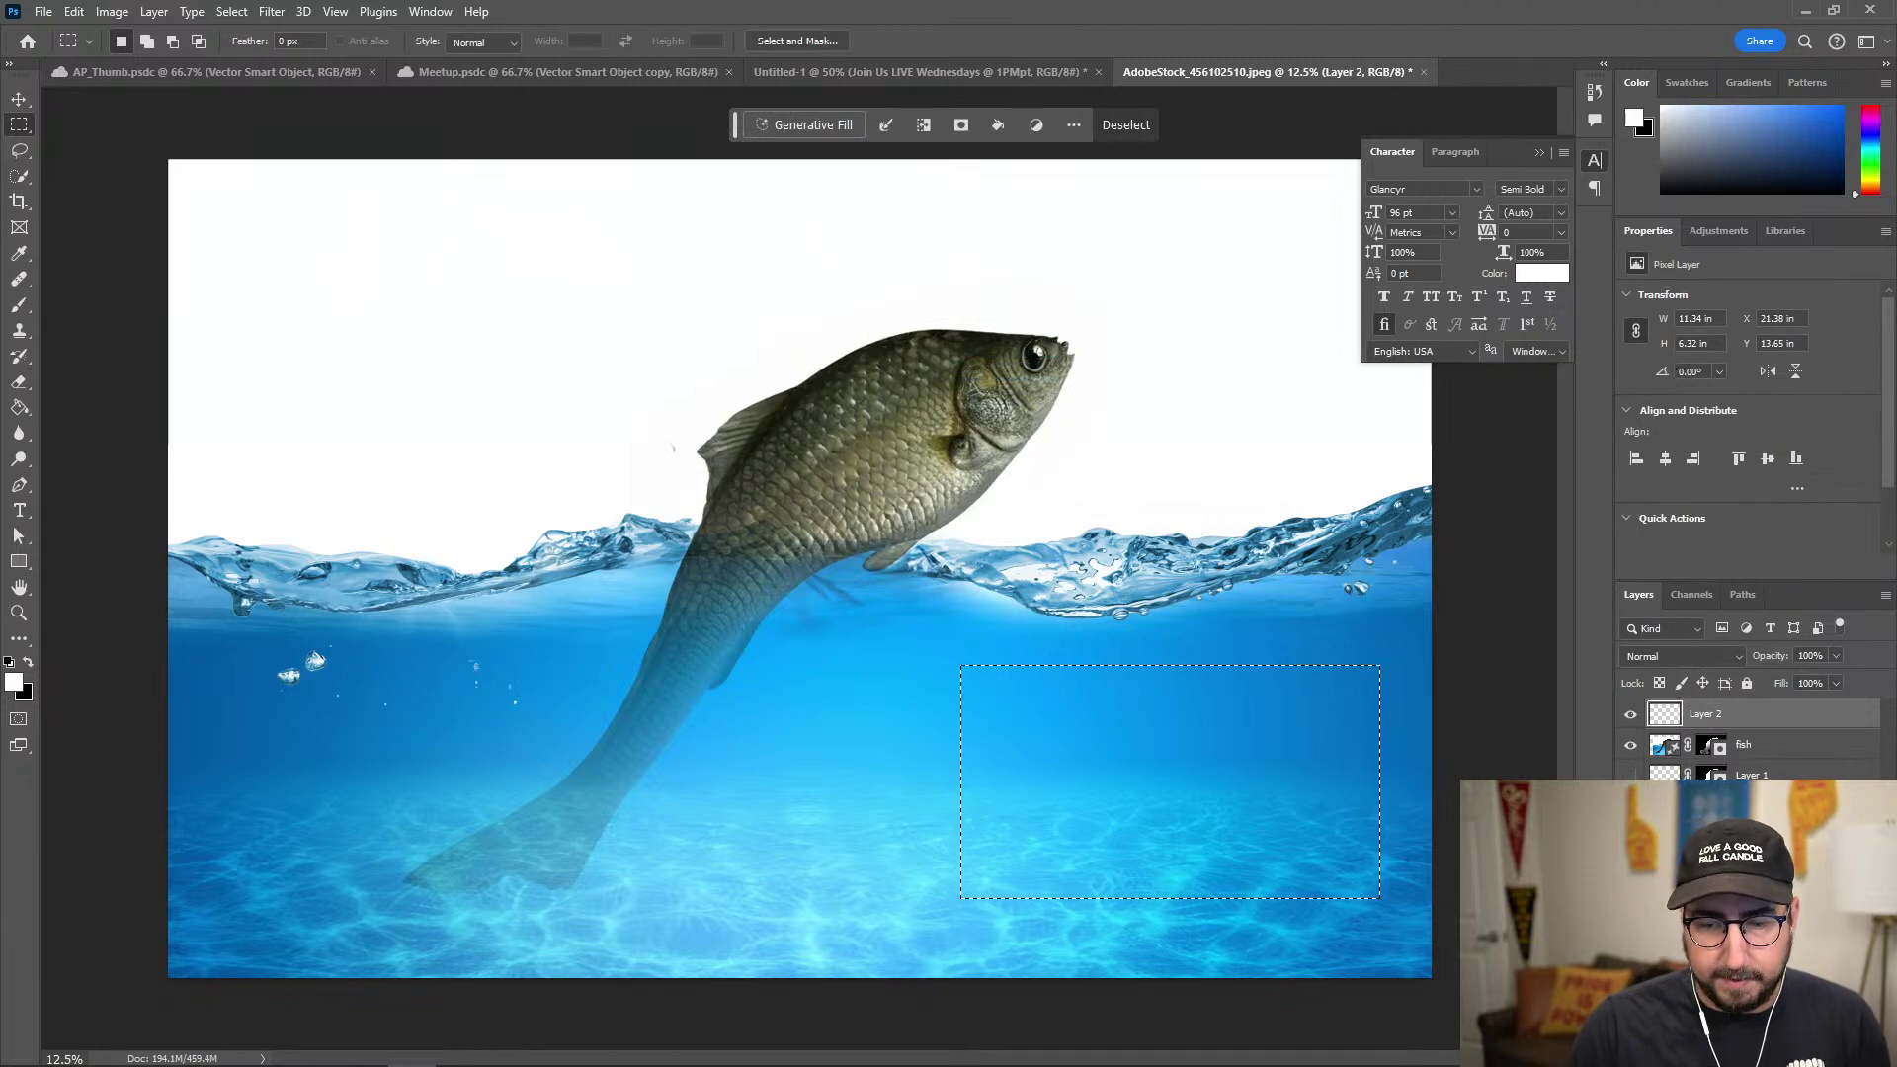
key(ctrl+shift+m)
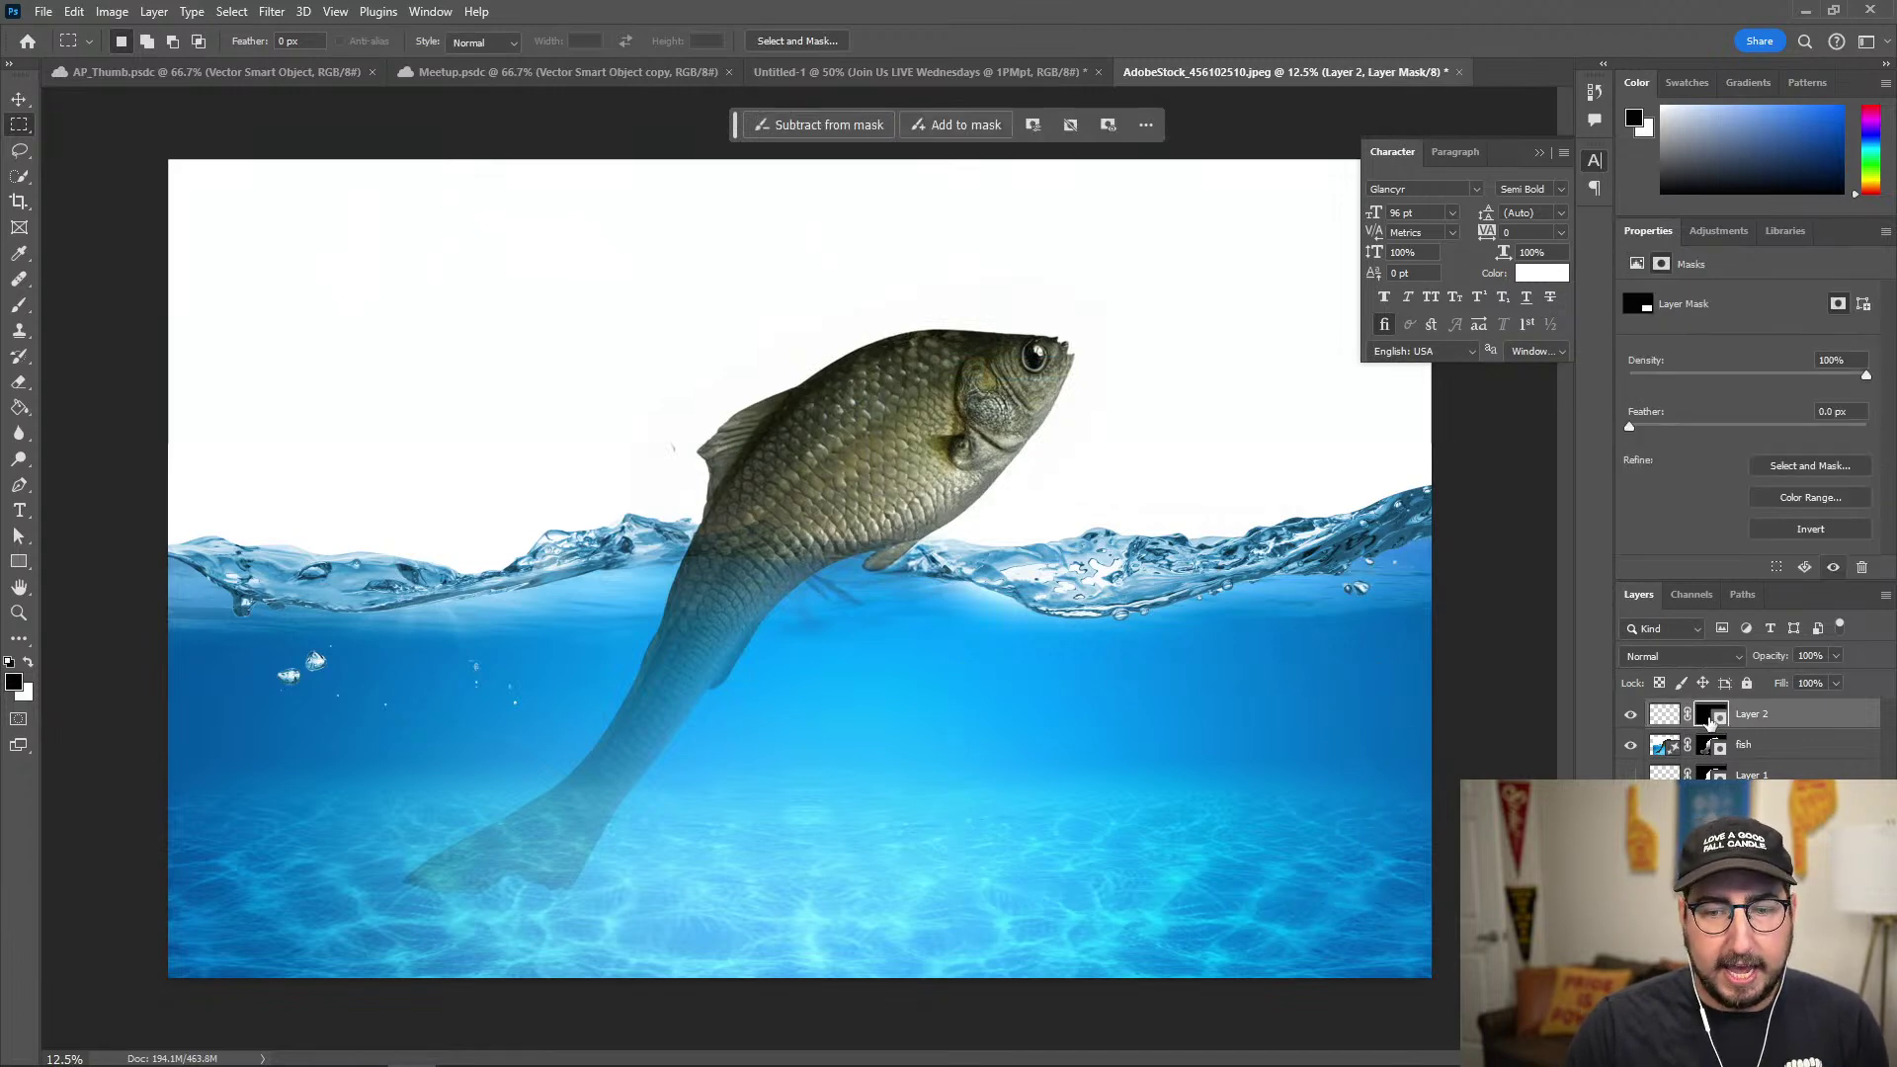
ctrl+click(1708, 714)
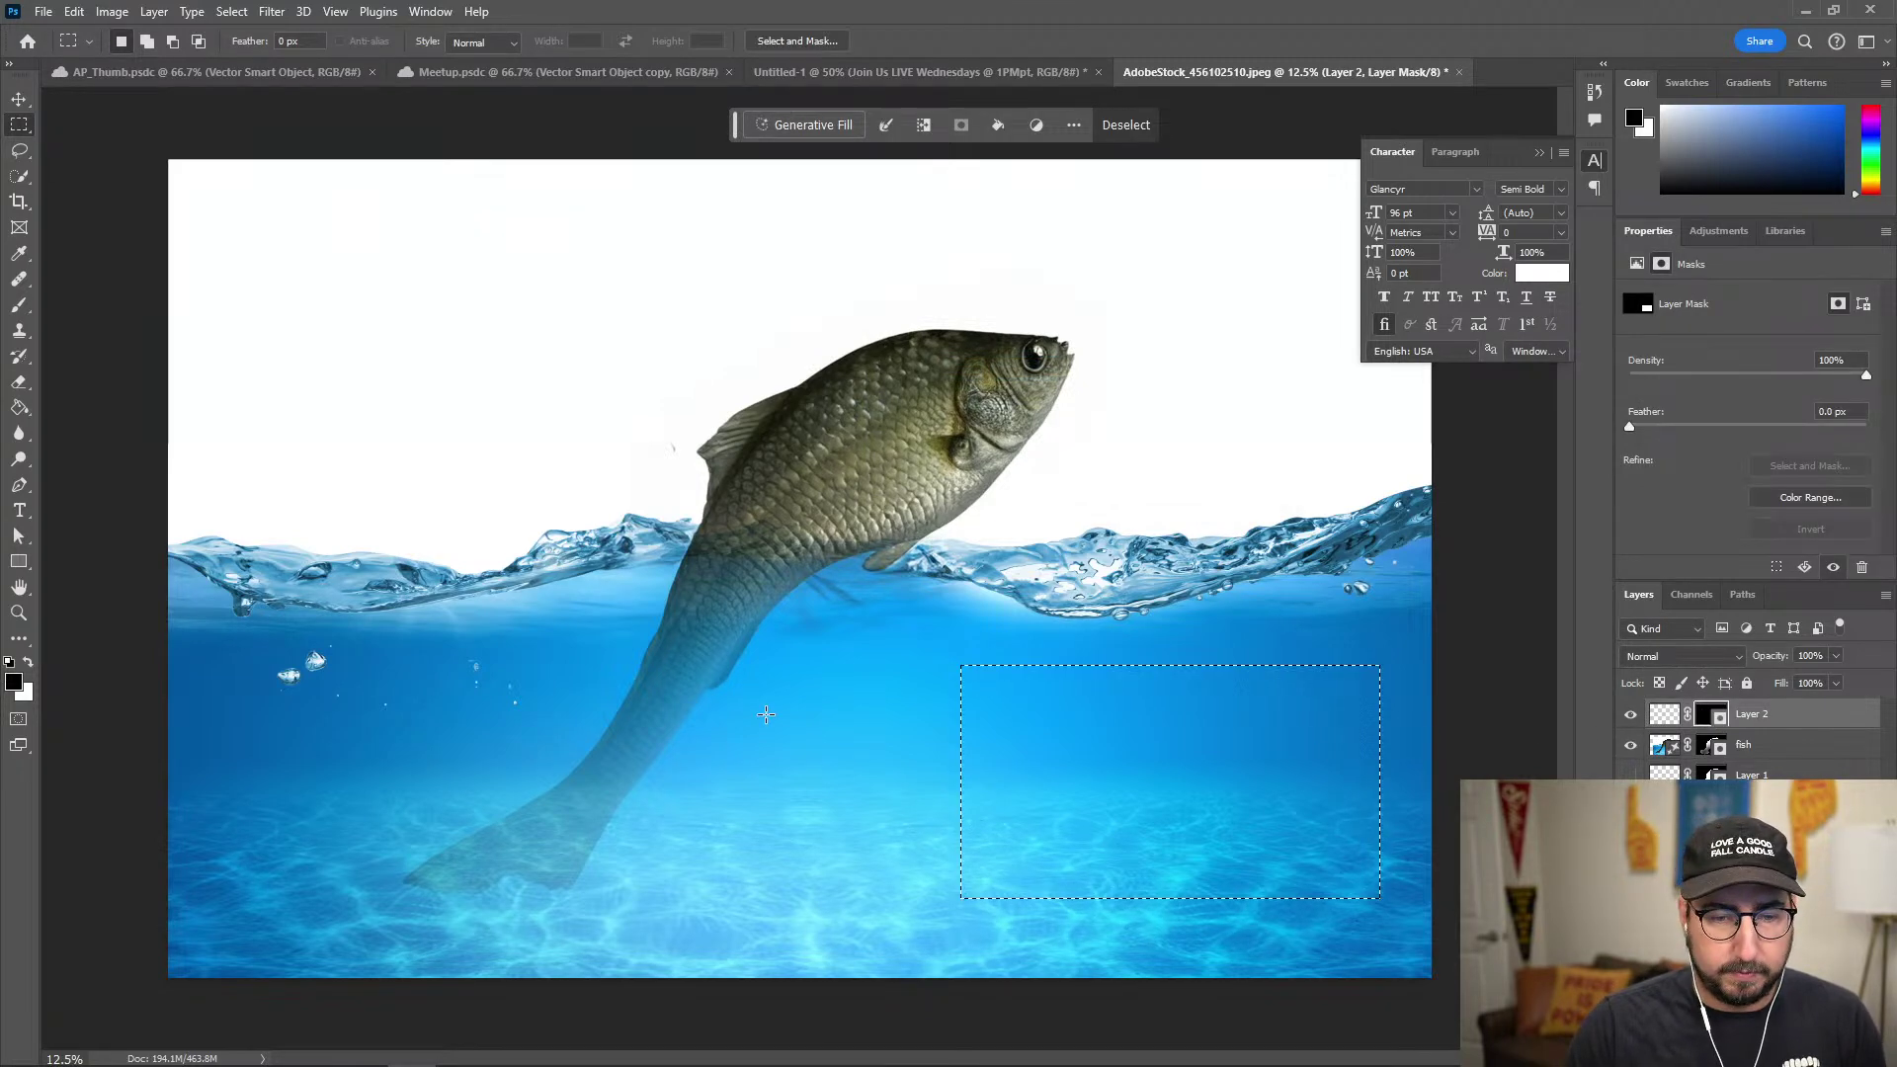
Set the Brush opacity to 50% and paint black over the rectangle's left part in Quick Mask mode.
key(b)
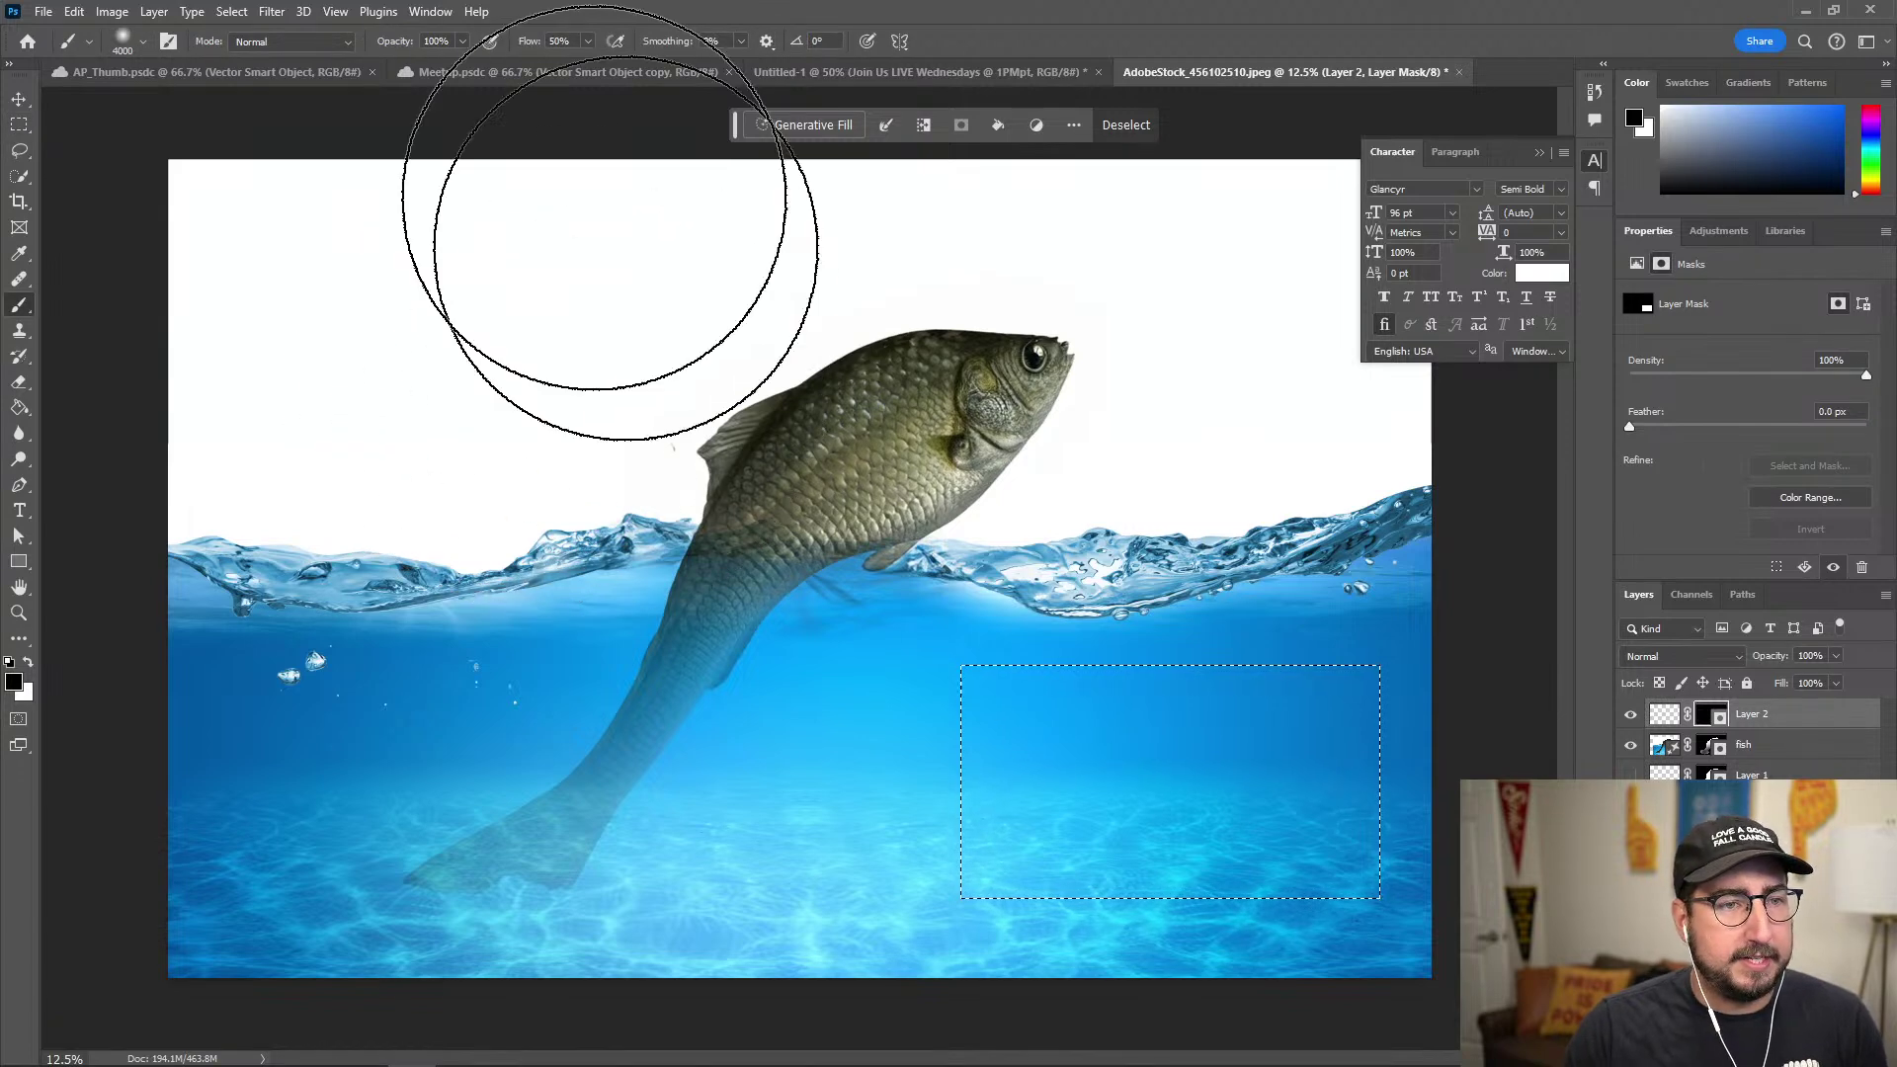
drag(461, 41, 410, 67)
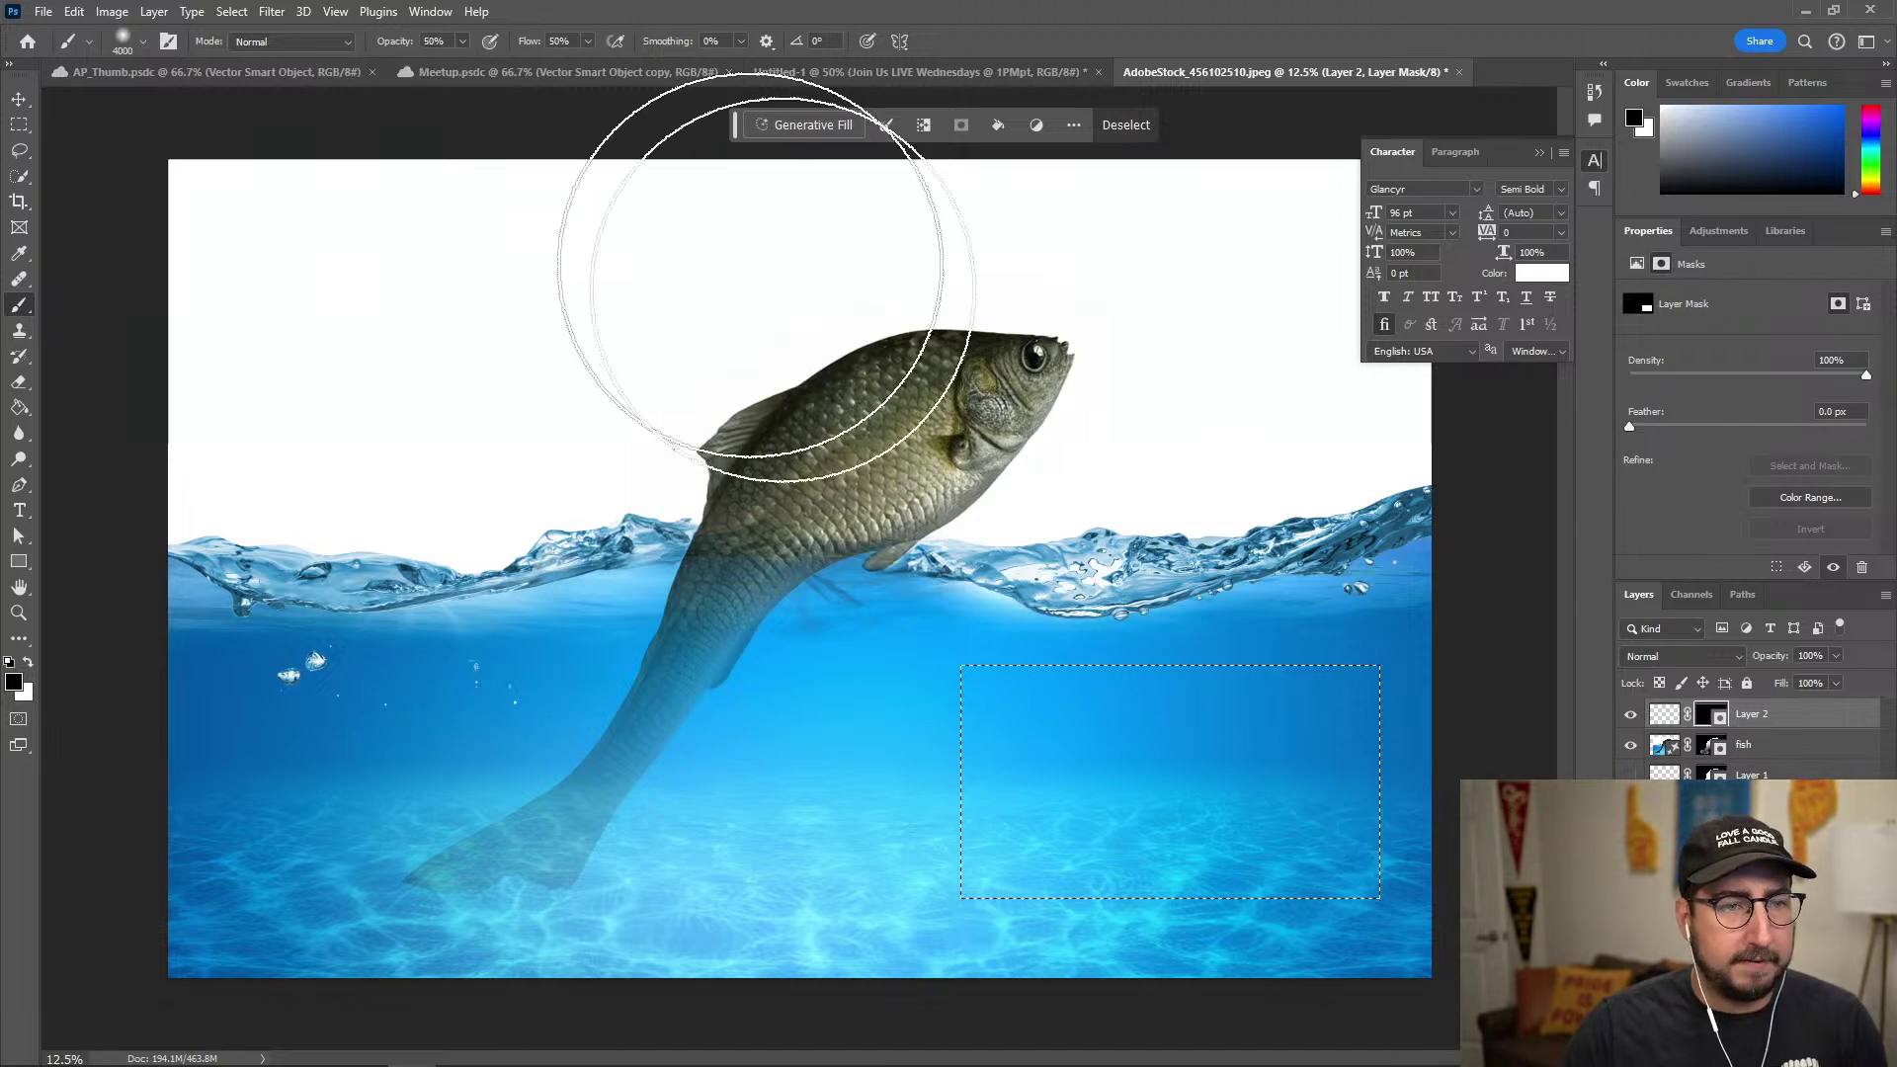
key(q)
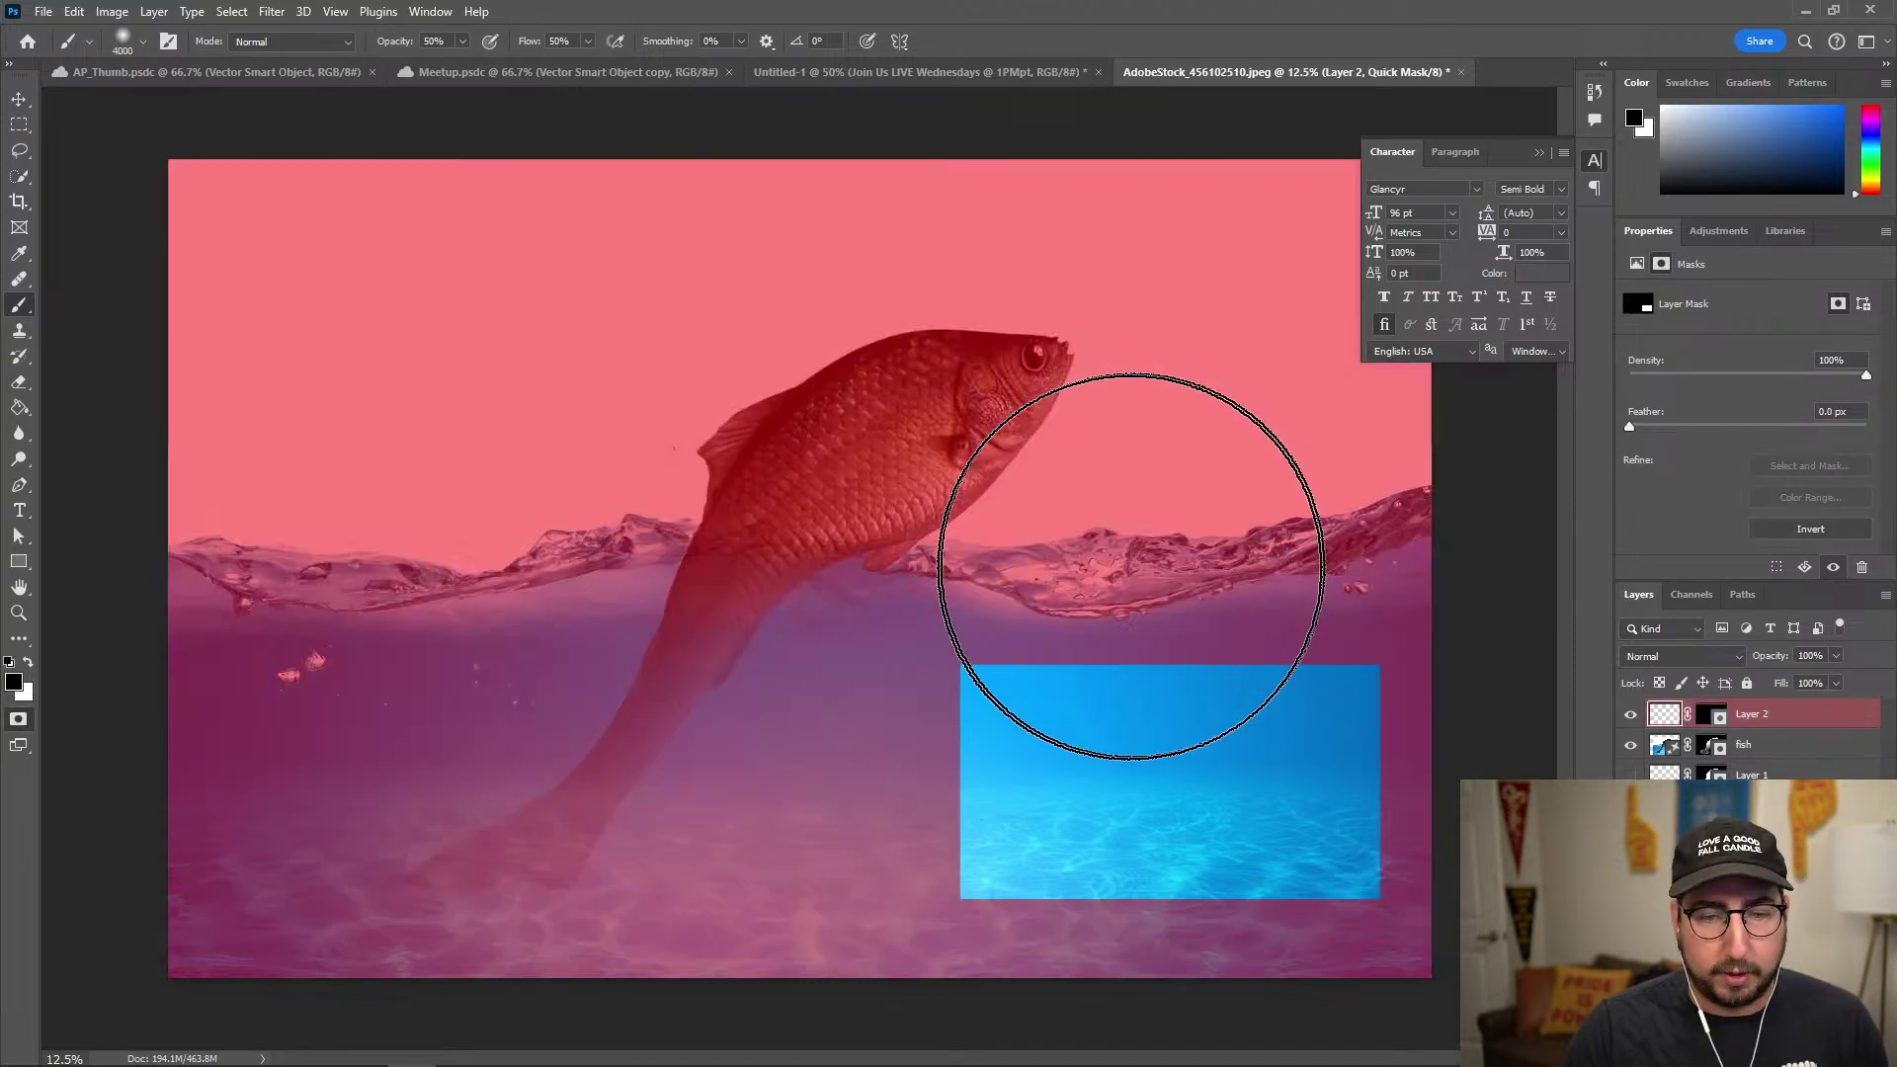
mouse_move(984, 763)
mouse_down()
mouse_move(934, 688)
mouse_move(1239, 780)
mouse_move(1279, 787)
mouse_move(1296, 760)
mouse_move(1086, 795)
mouse_move(988, 758)
mouse_move(968, 711)
mouse_up()
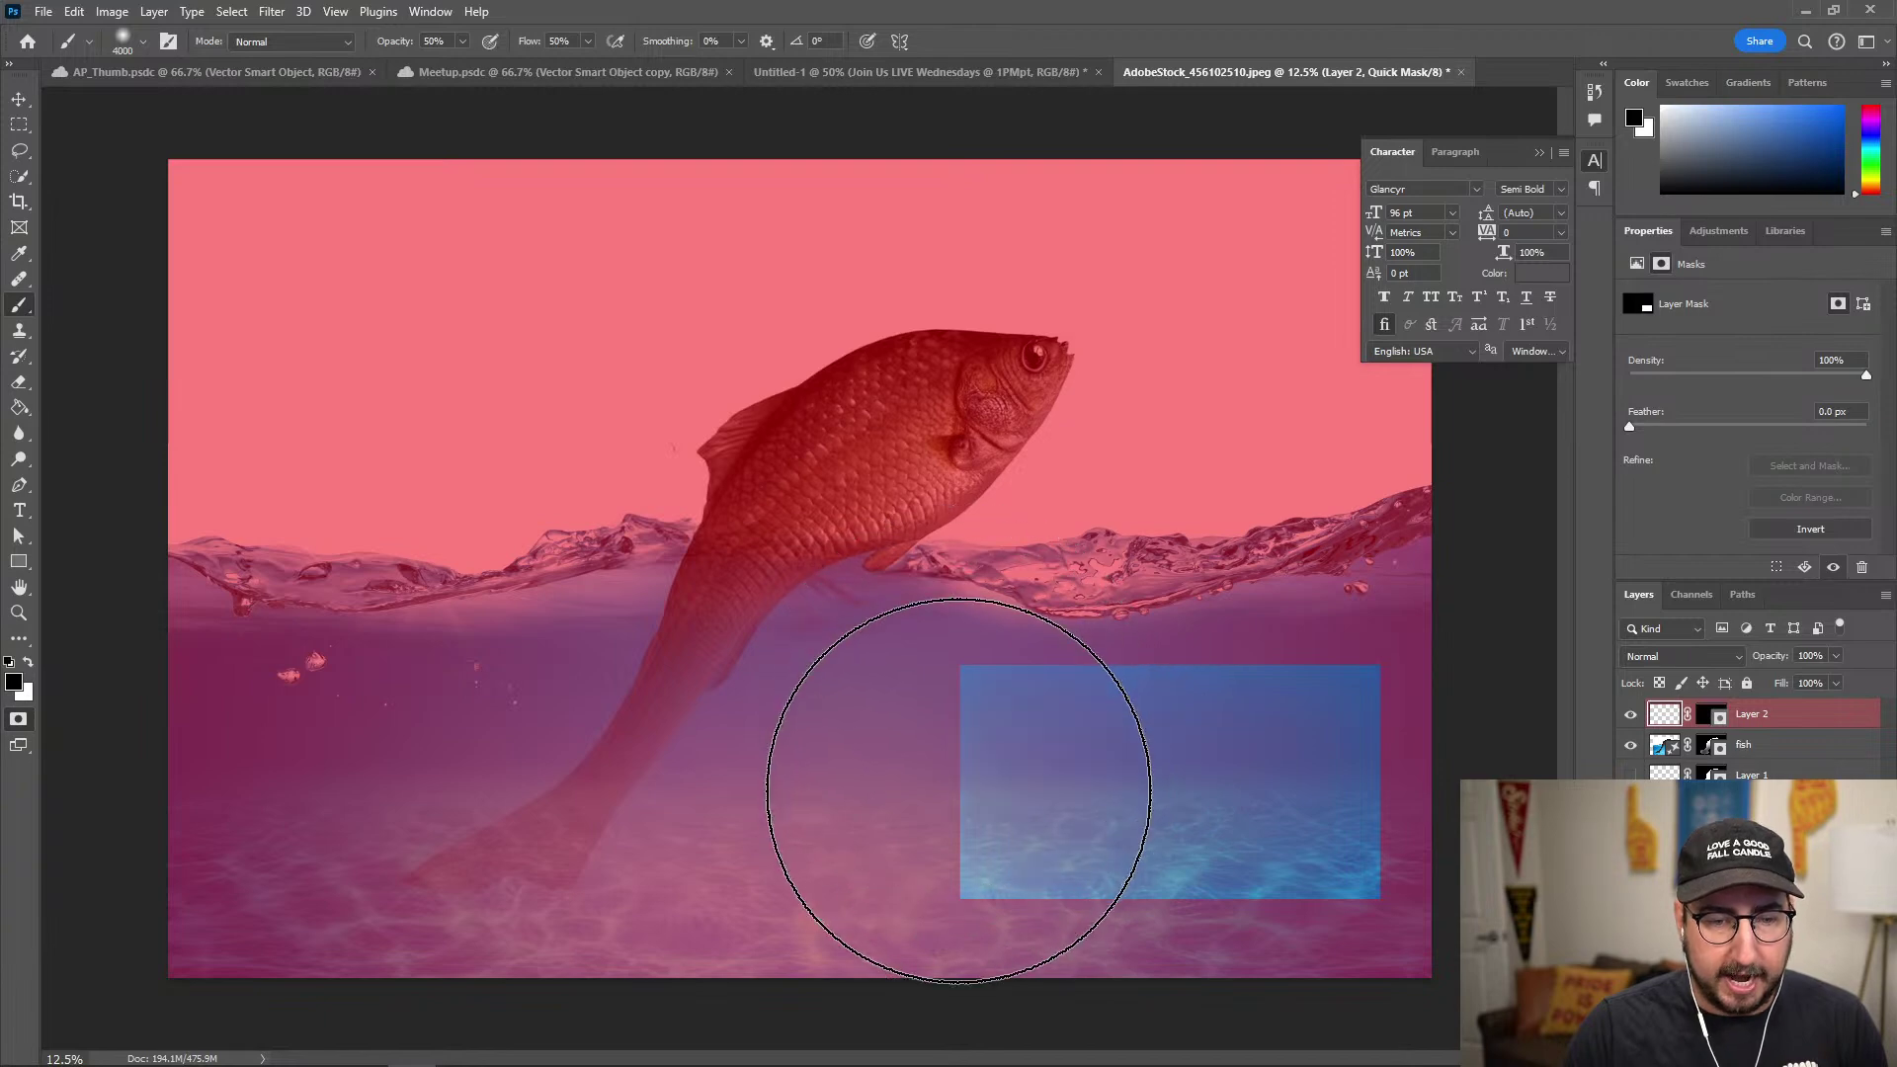
Reduce the brush to 2100 px and paint the remaining parts of the rectangle to partial transparency in the Quick Mask.
key(bracketleft)
key(bracketleft)
key(bracketleft)
key(bracketleft)
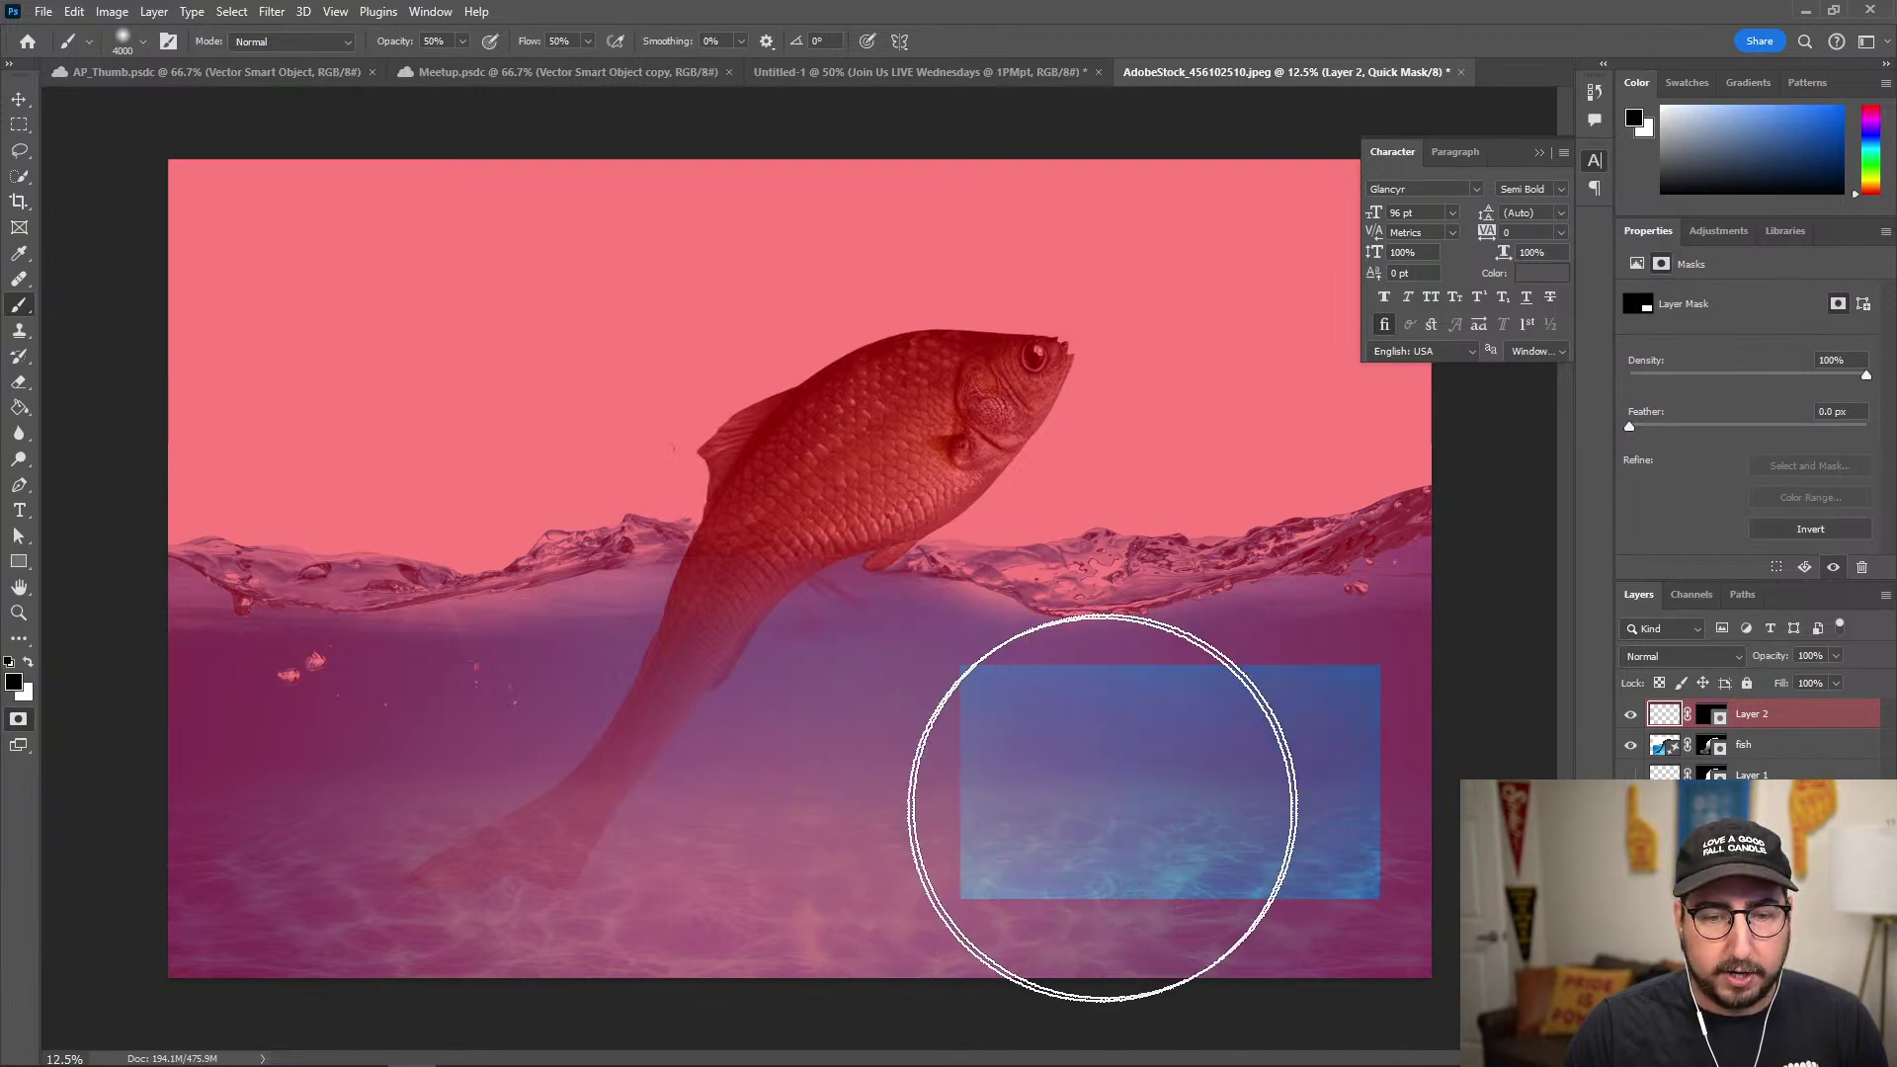
key(bracketleft)
key(bracketleft)
key(bracketleft)
key(bracketleft)
key(bracketleft)
key(bracketleft)
key(bracketleft)
key(bracketleft)
key(bracketleft)
key(bracketleft)
key(bracketleft)
key(bracketleft)
key(bracketleft)
key(bracketleft)
key(bracketleft)
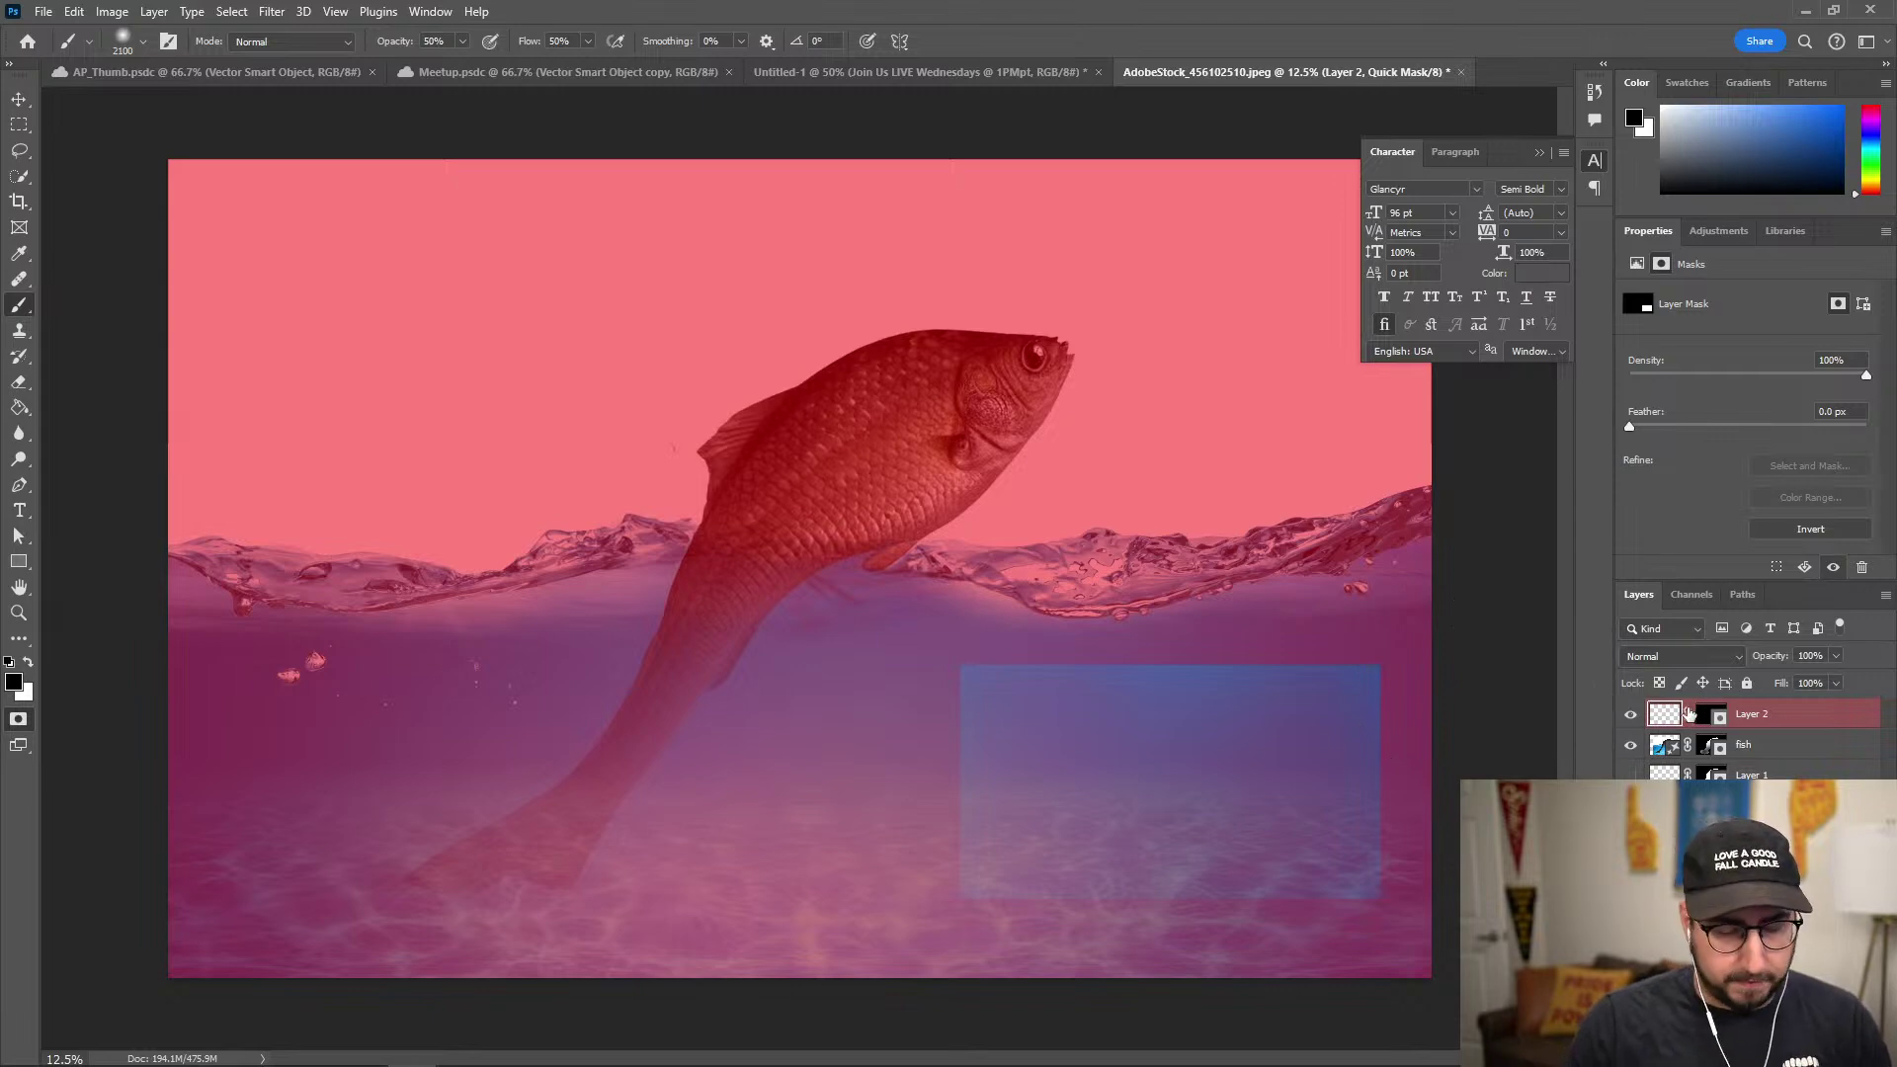
Leave Quick Mask mode, run Generative Fill with the prompt "shark" on the rectangle, and choose the second variation.
key(q)
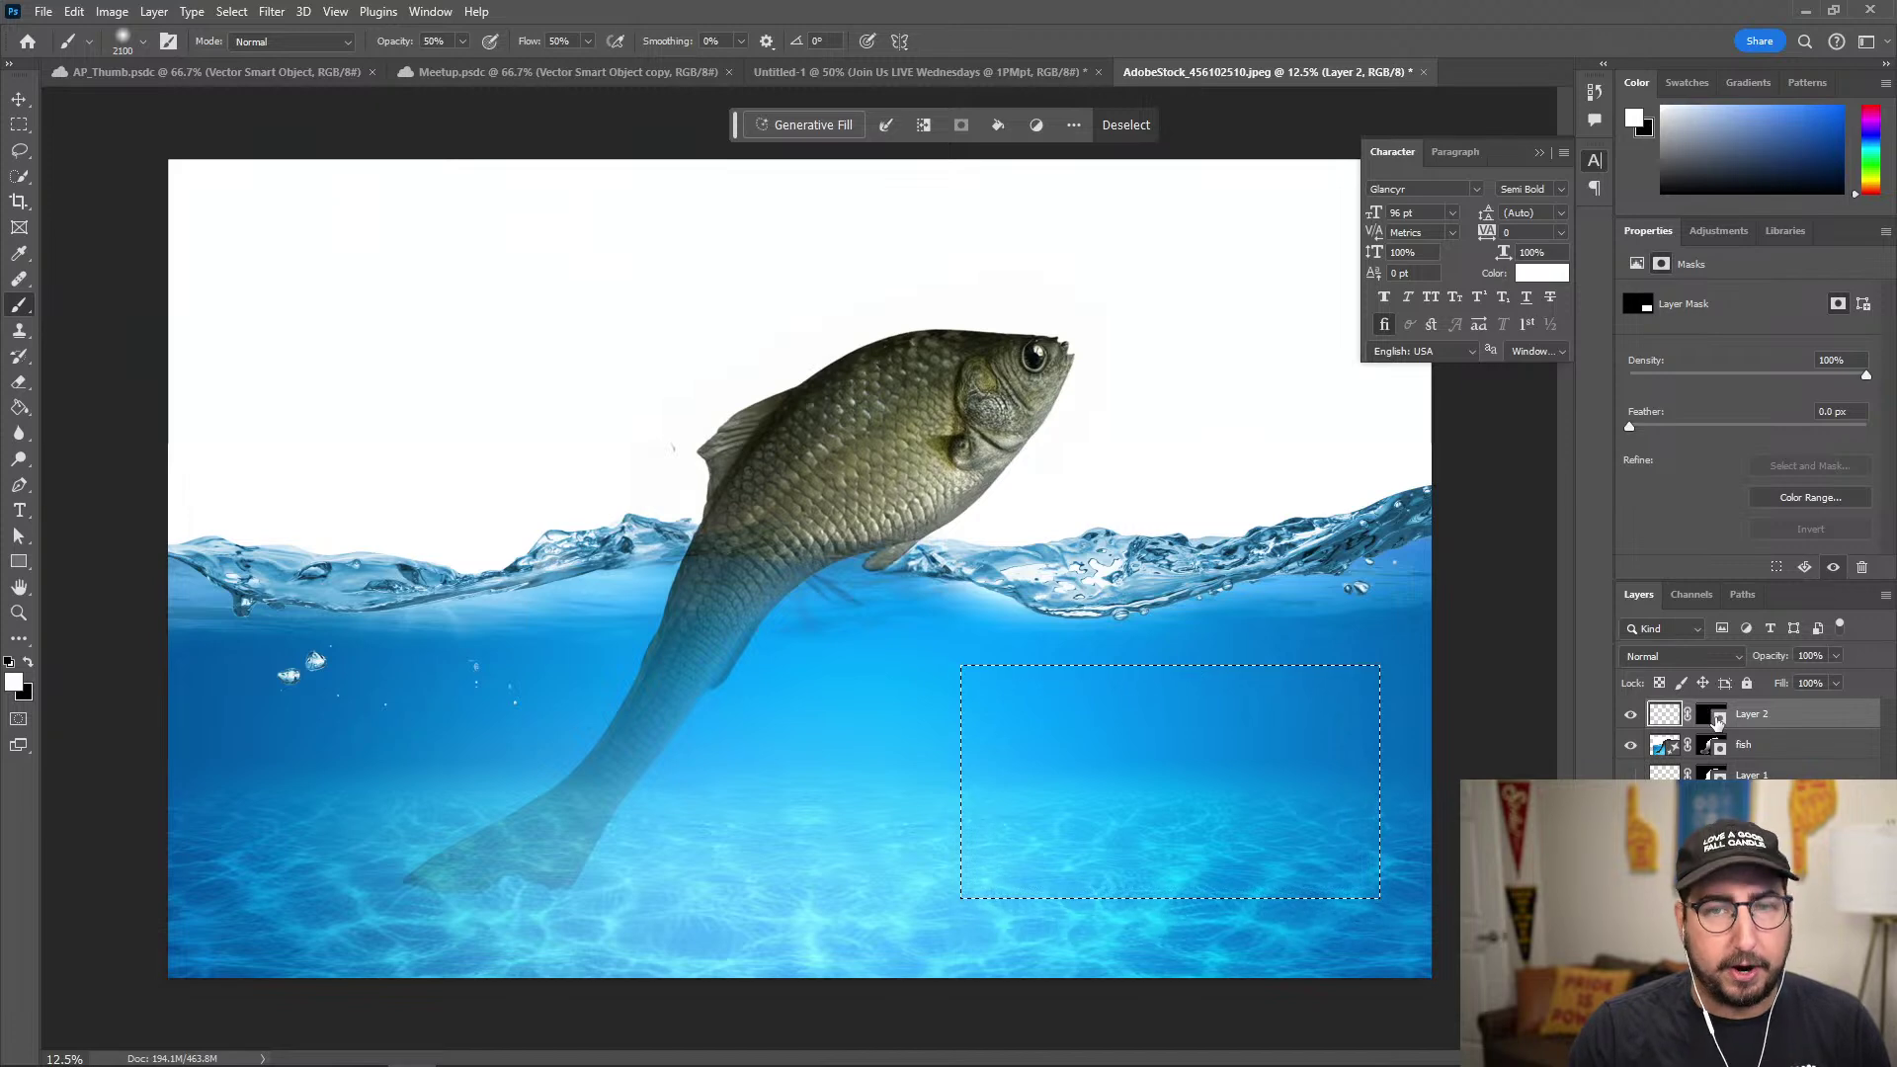
click(780, 130)
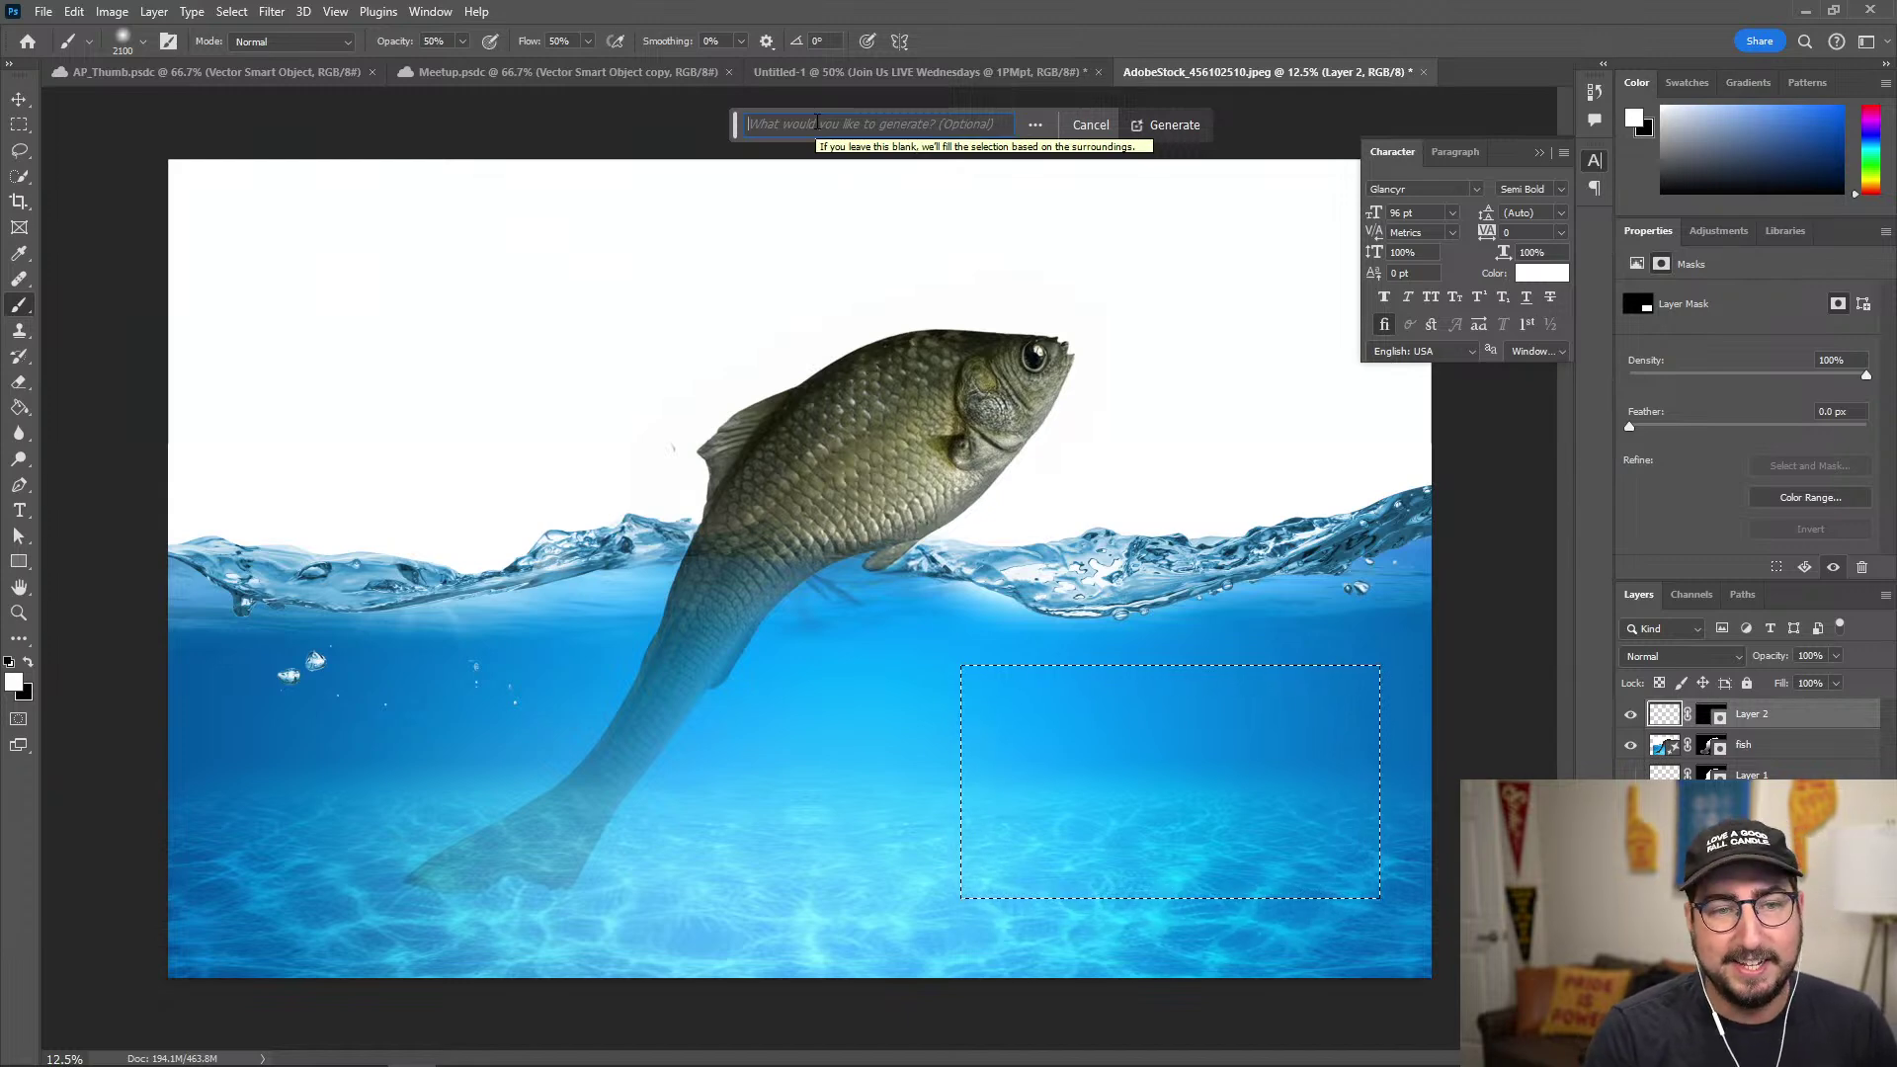
text(shark)
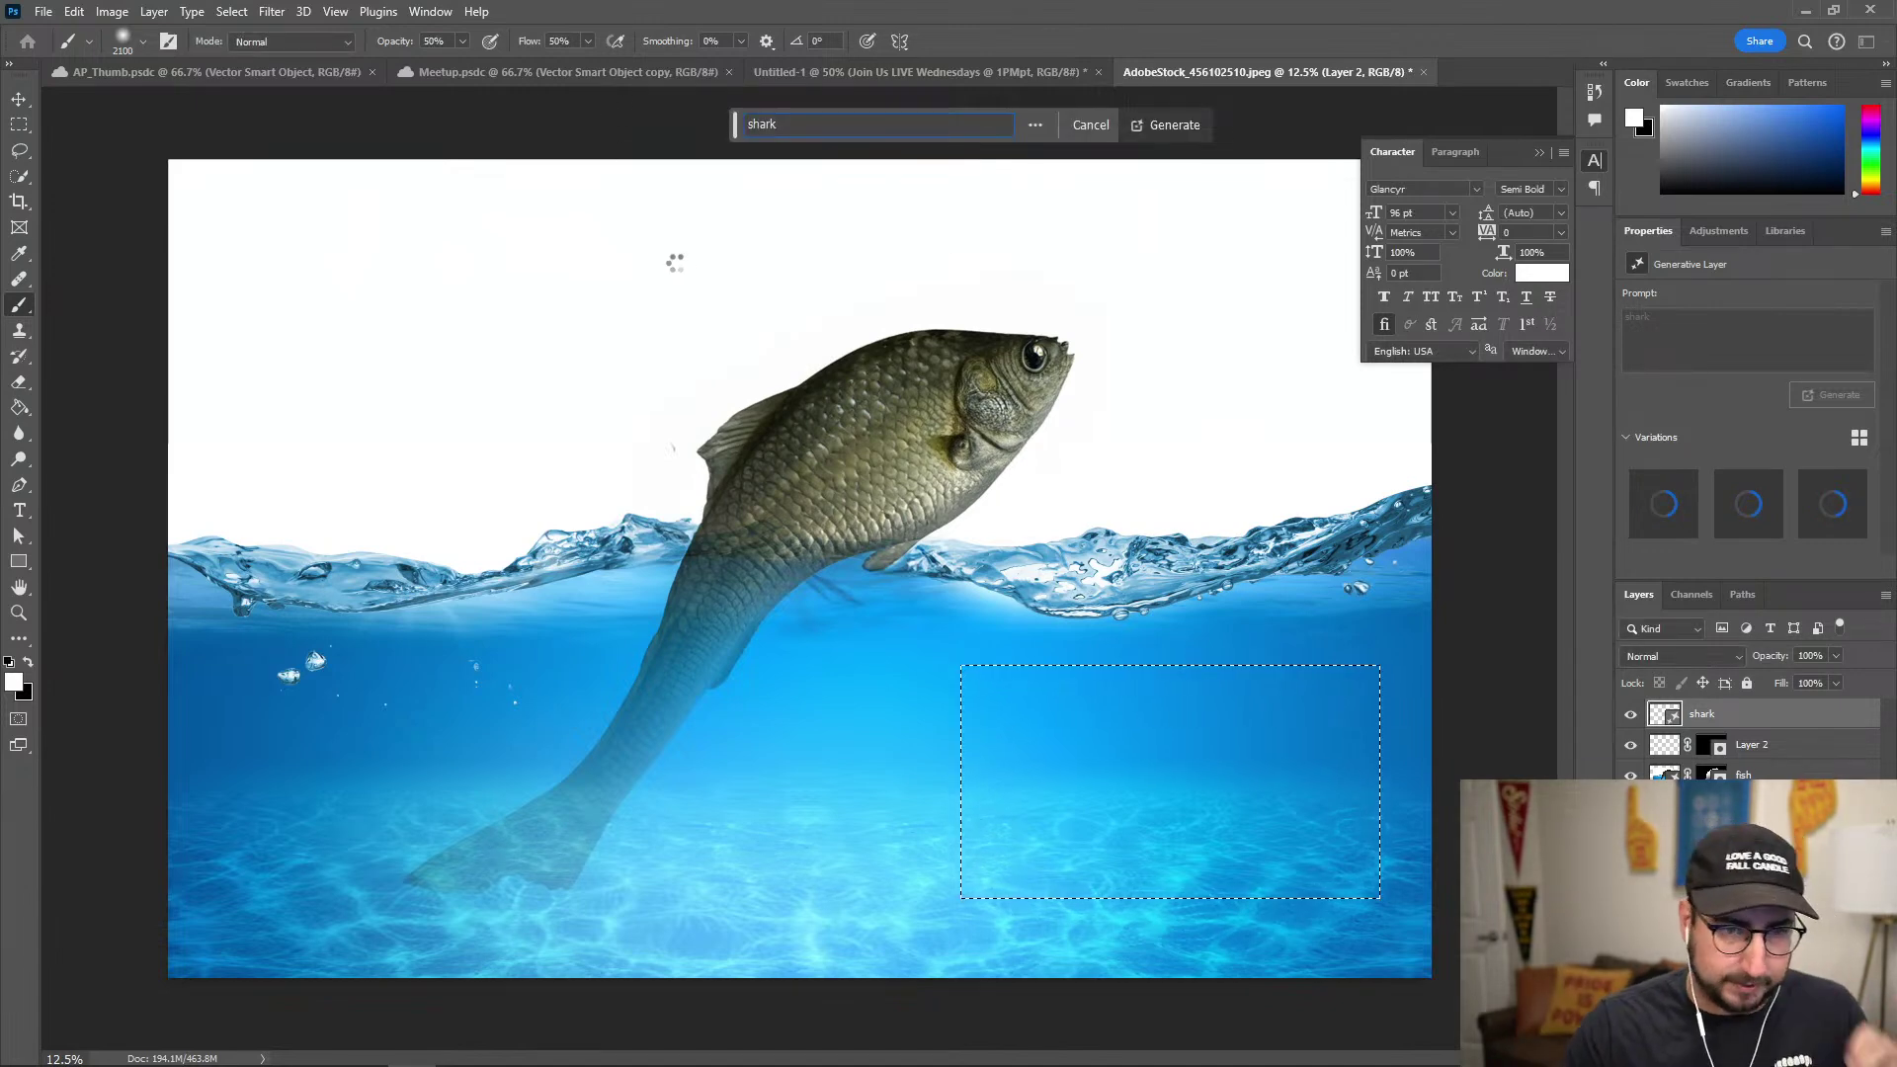
click(1737, 515)
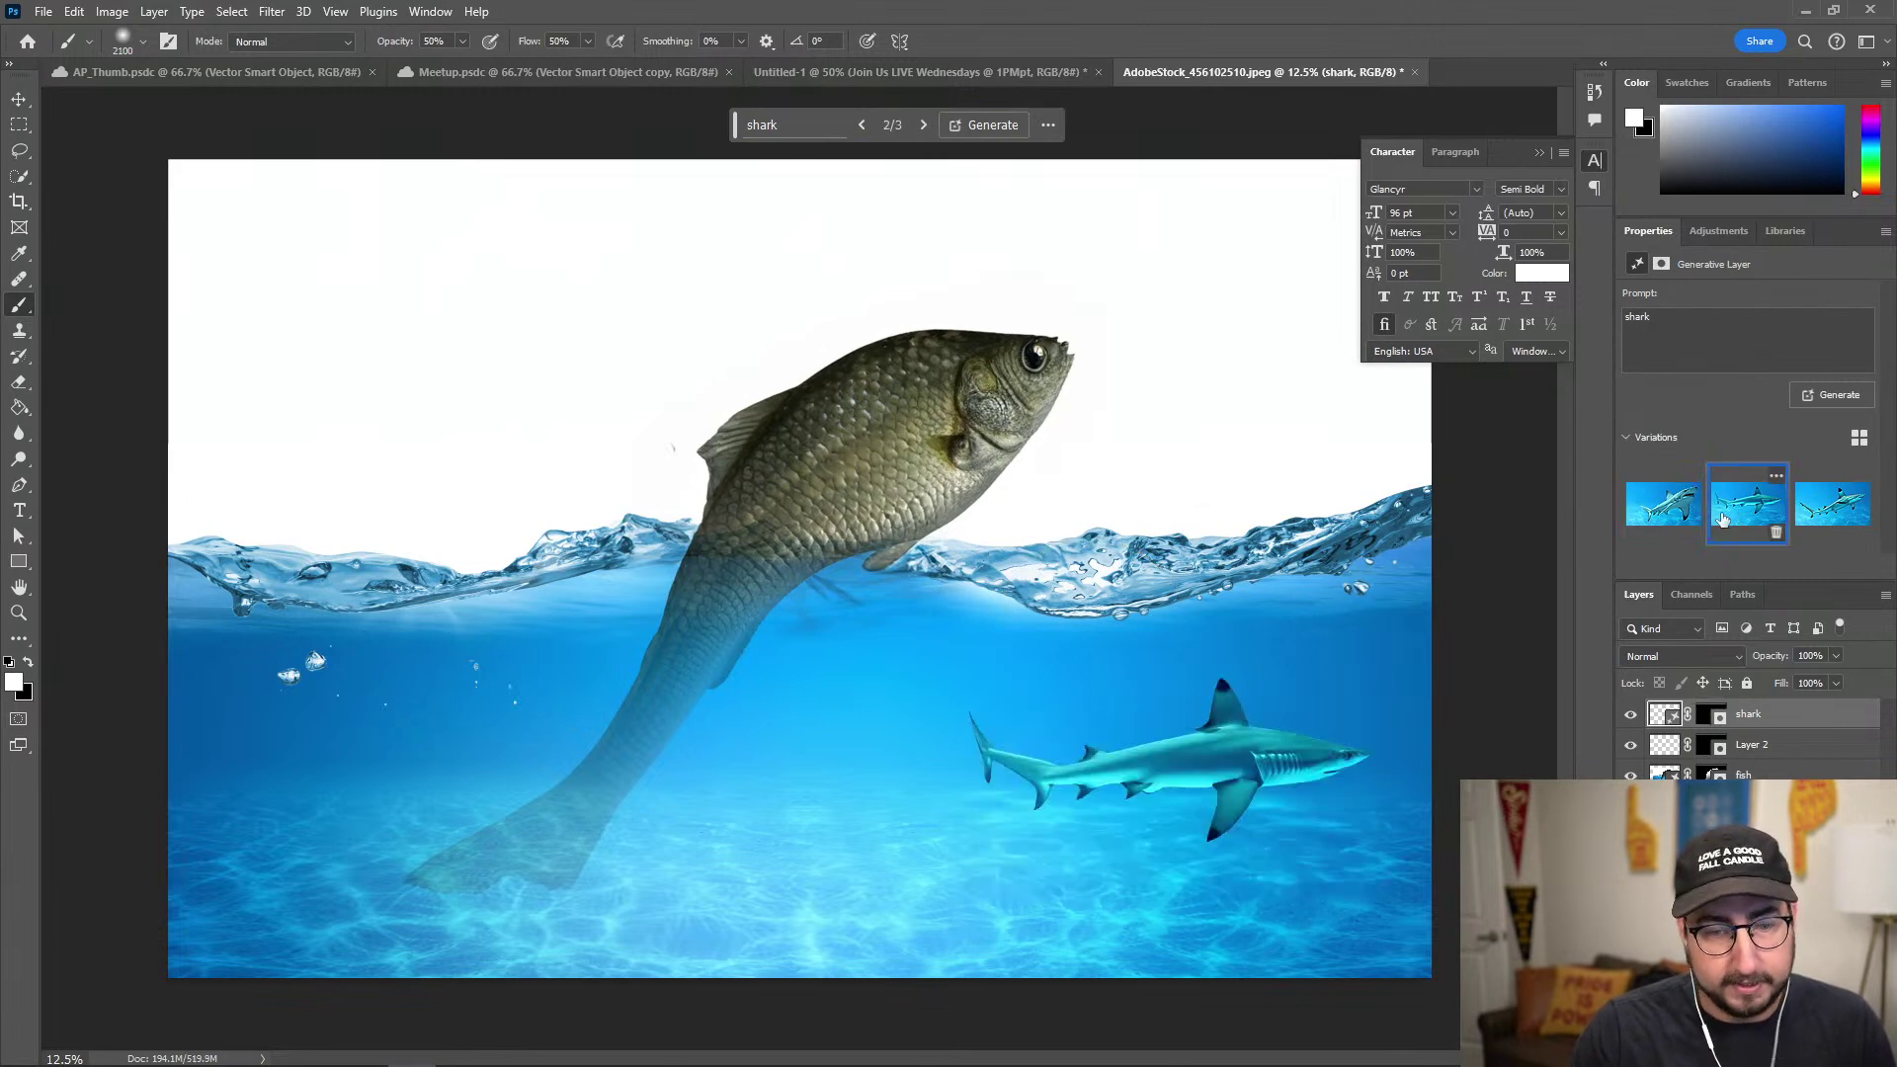
Isolate the shark layer by hiding all the other layers to inspect its generated rectangle.
click(1704, 722)
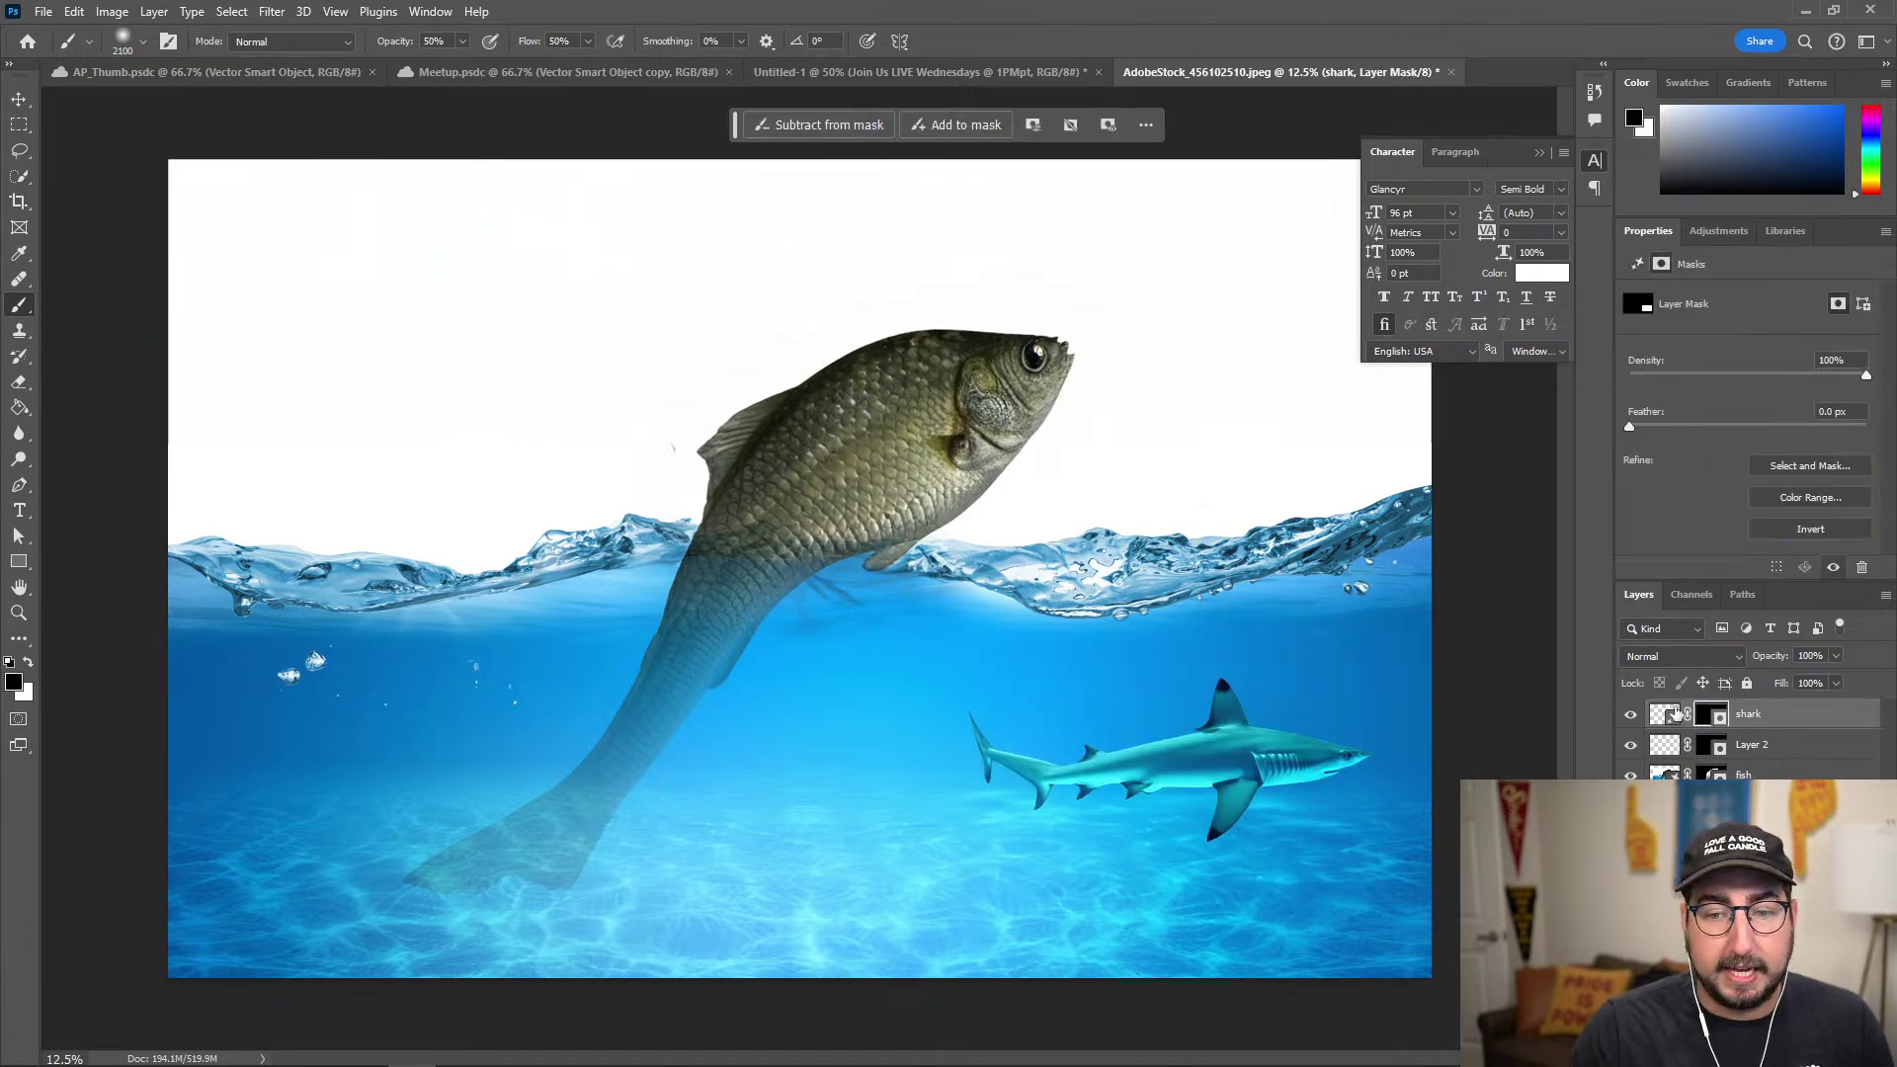
click(1673, 719)
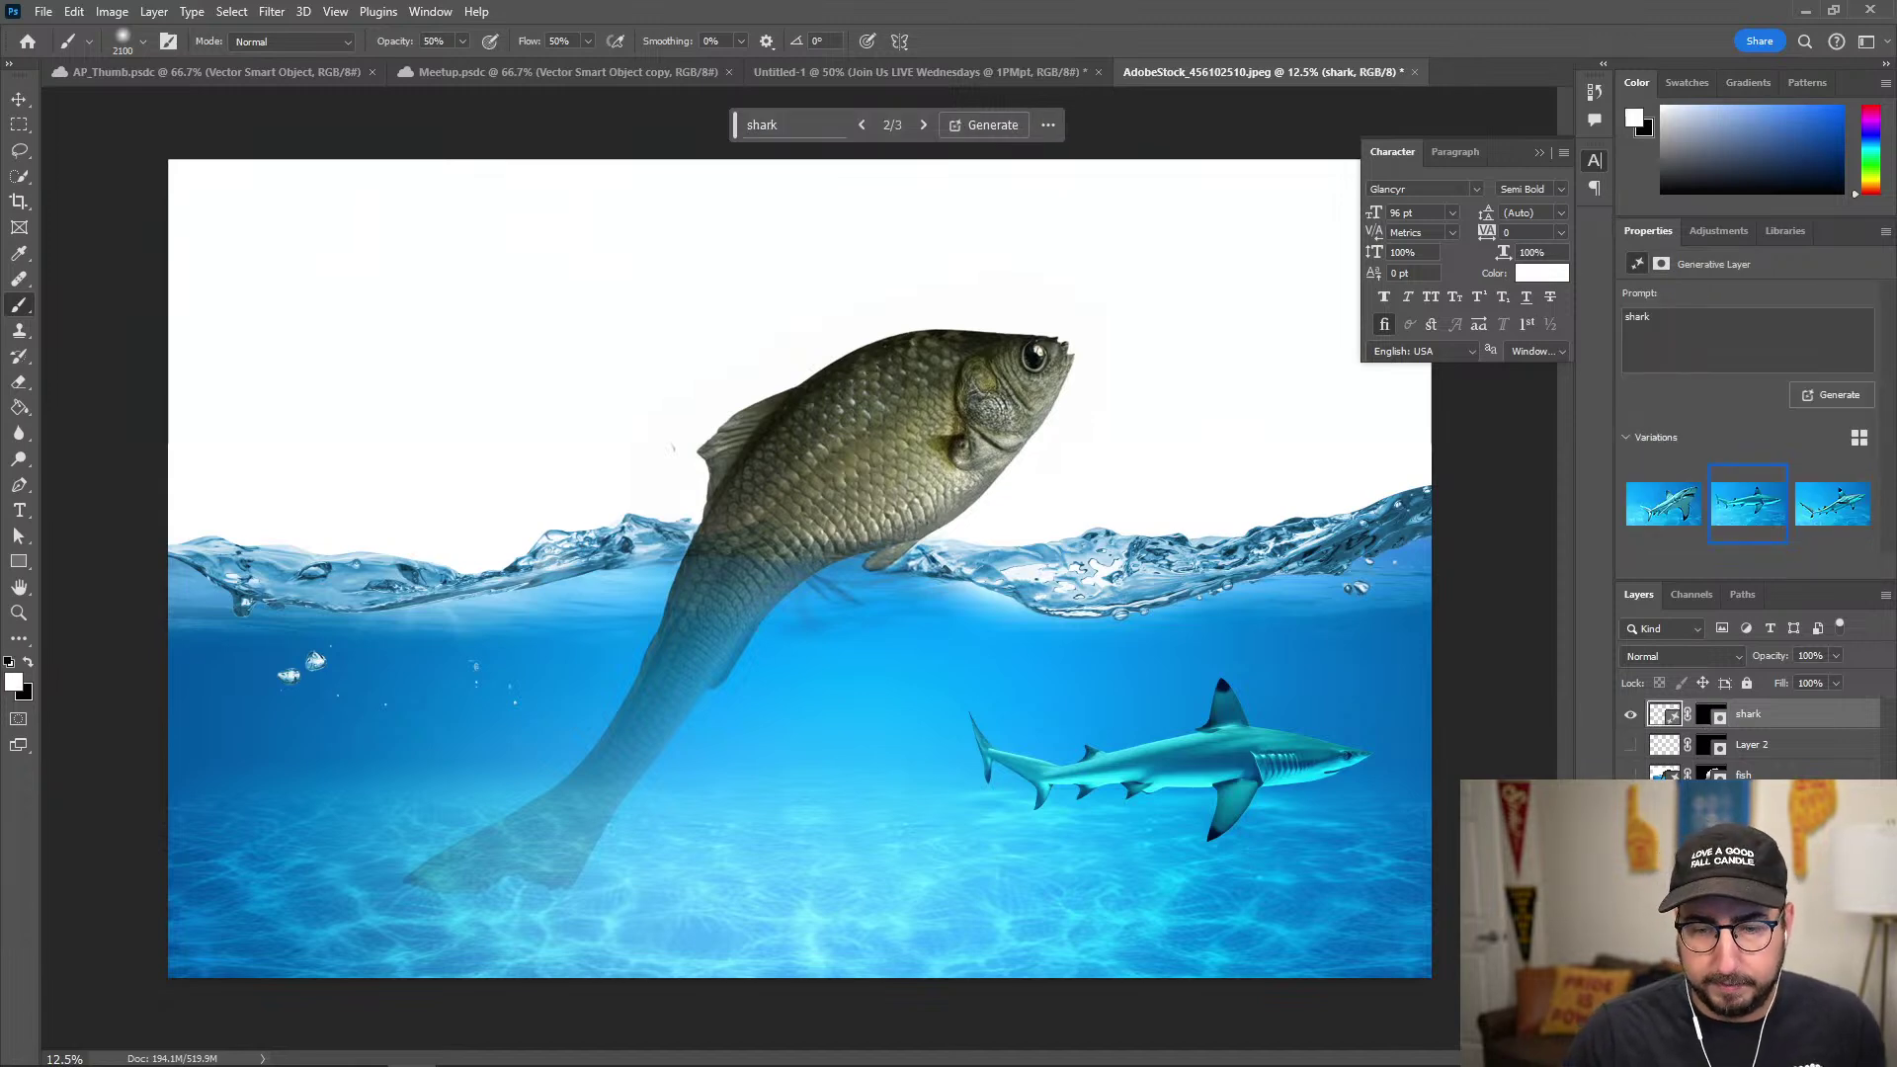
alt+click(1630, 715)
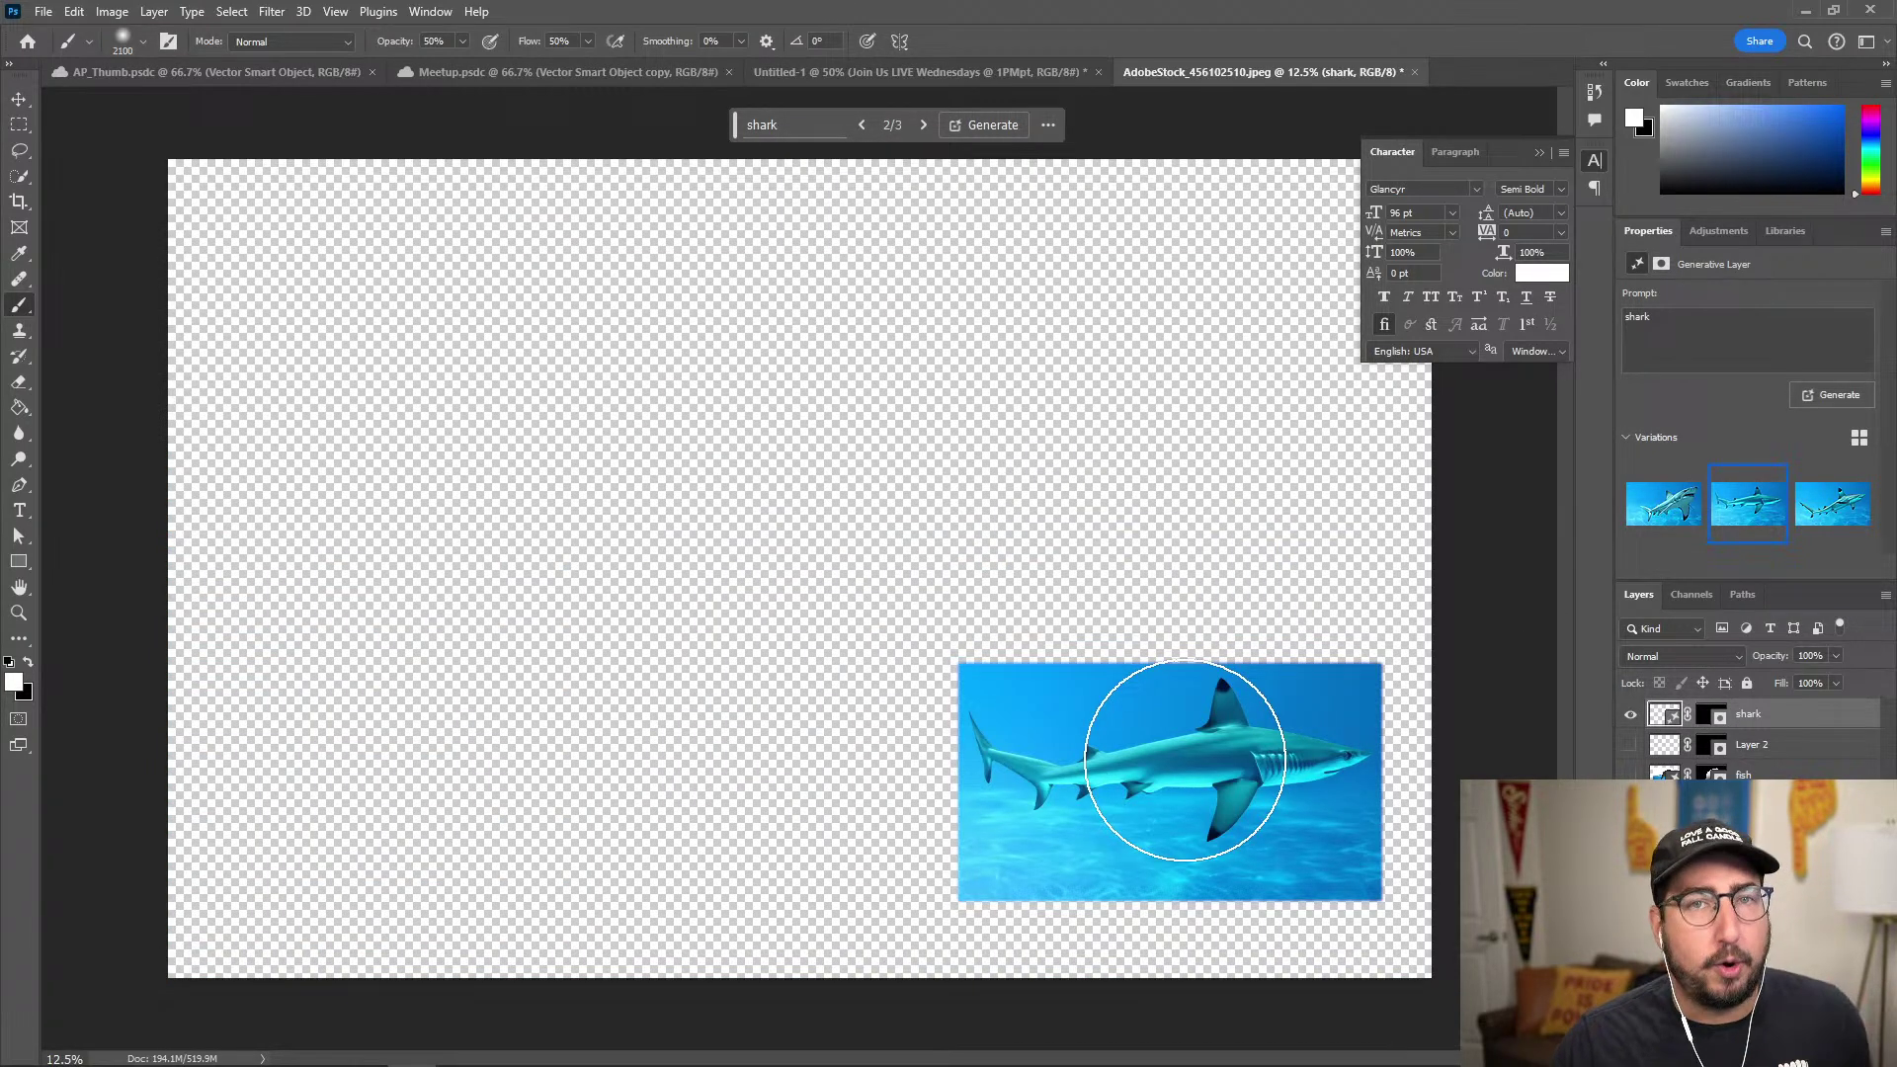
Try lowering the shark layer mask's density to 48% and 30%, and restore it to 100%.
click(1699, 716)
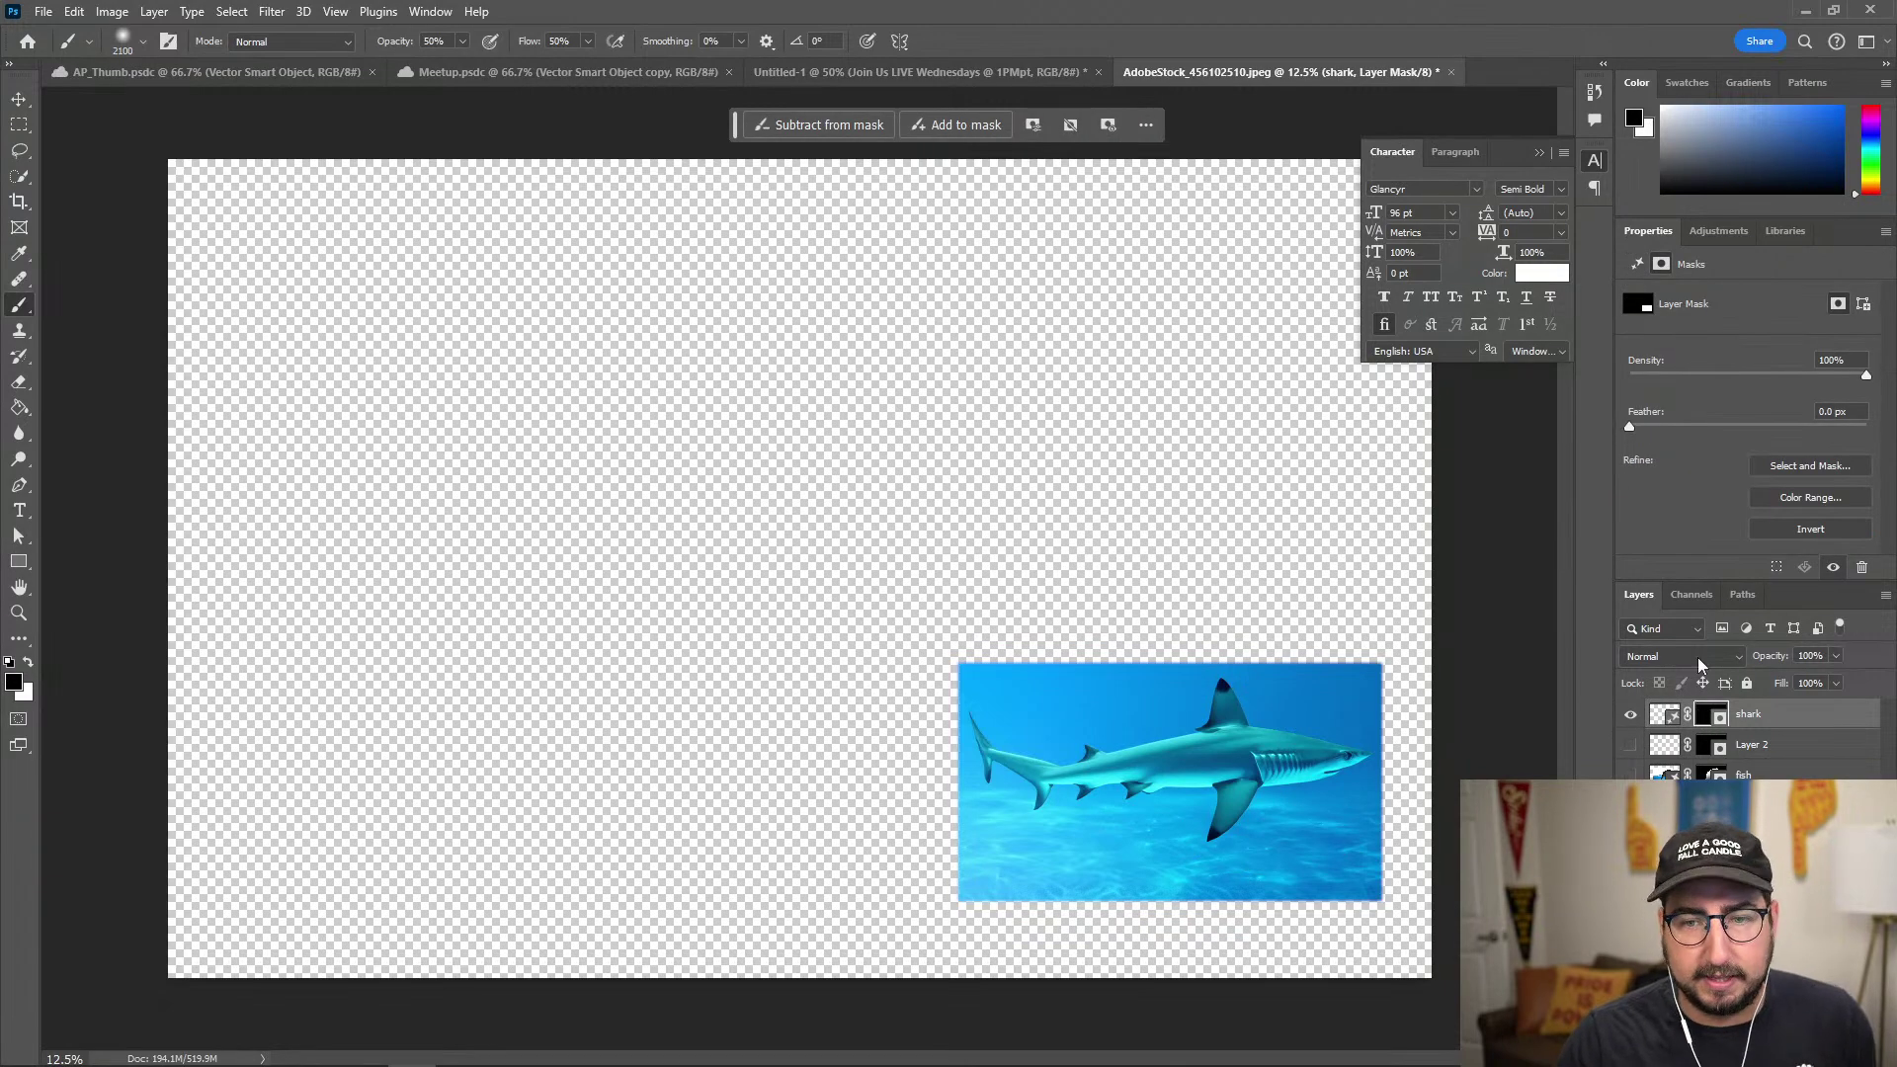
click(1780, 373)
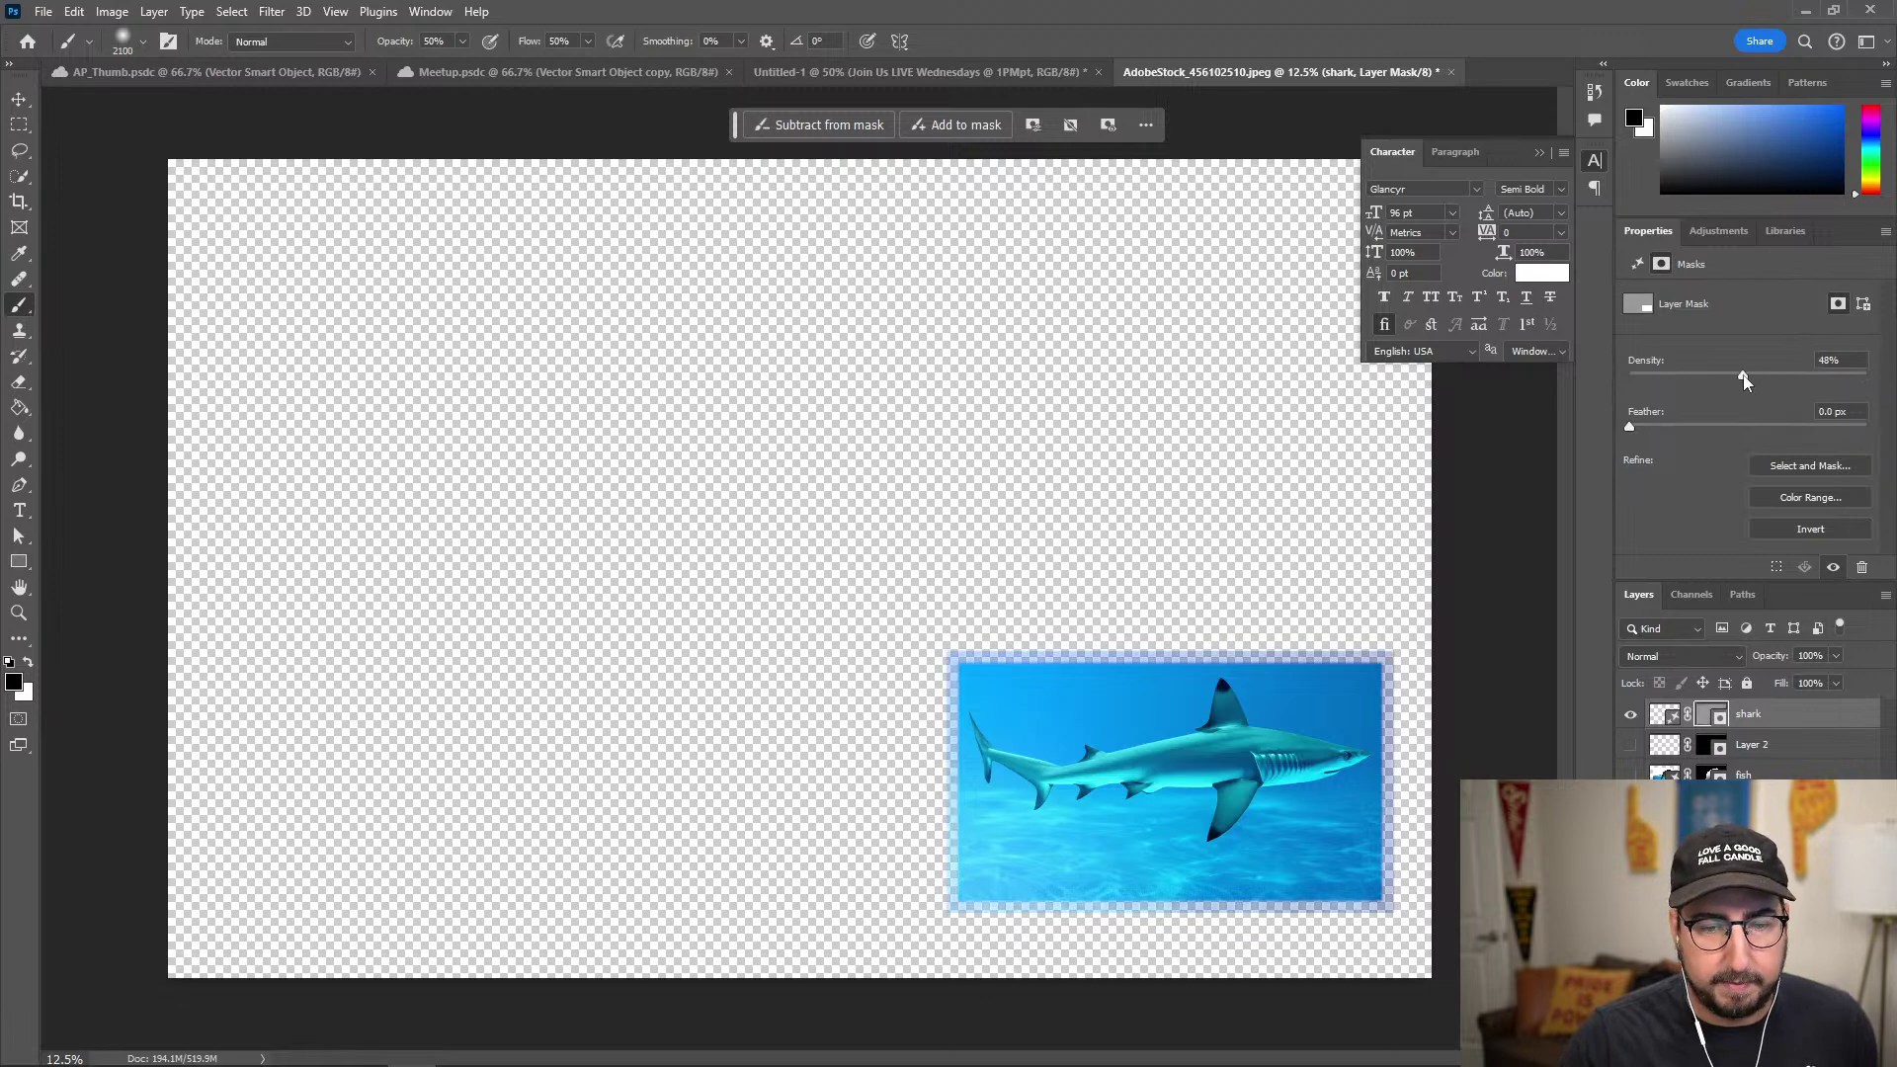
click(1699, 376)
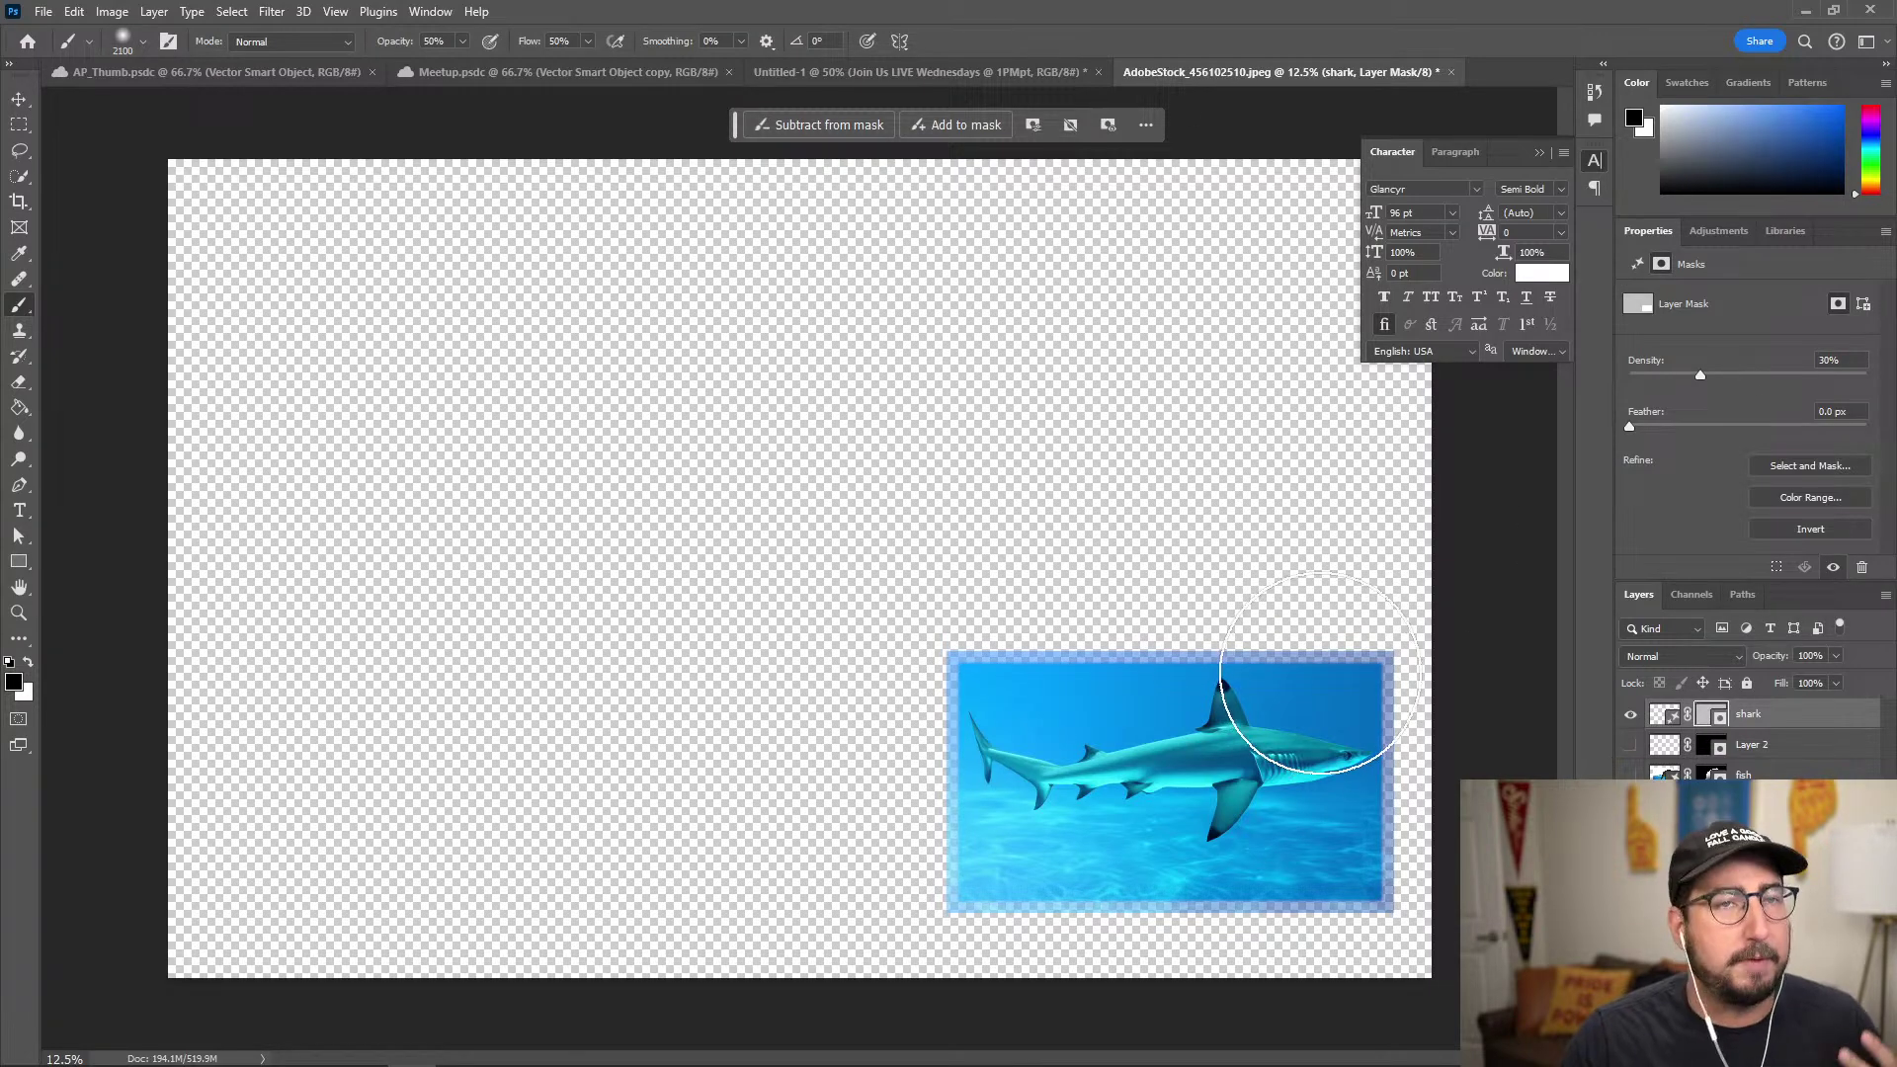
click(1865, 375)
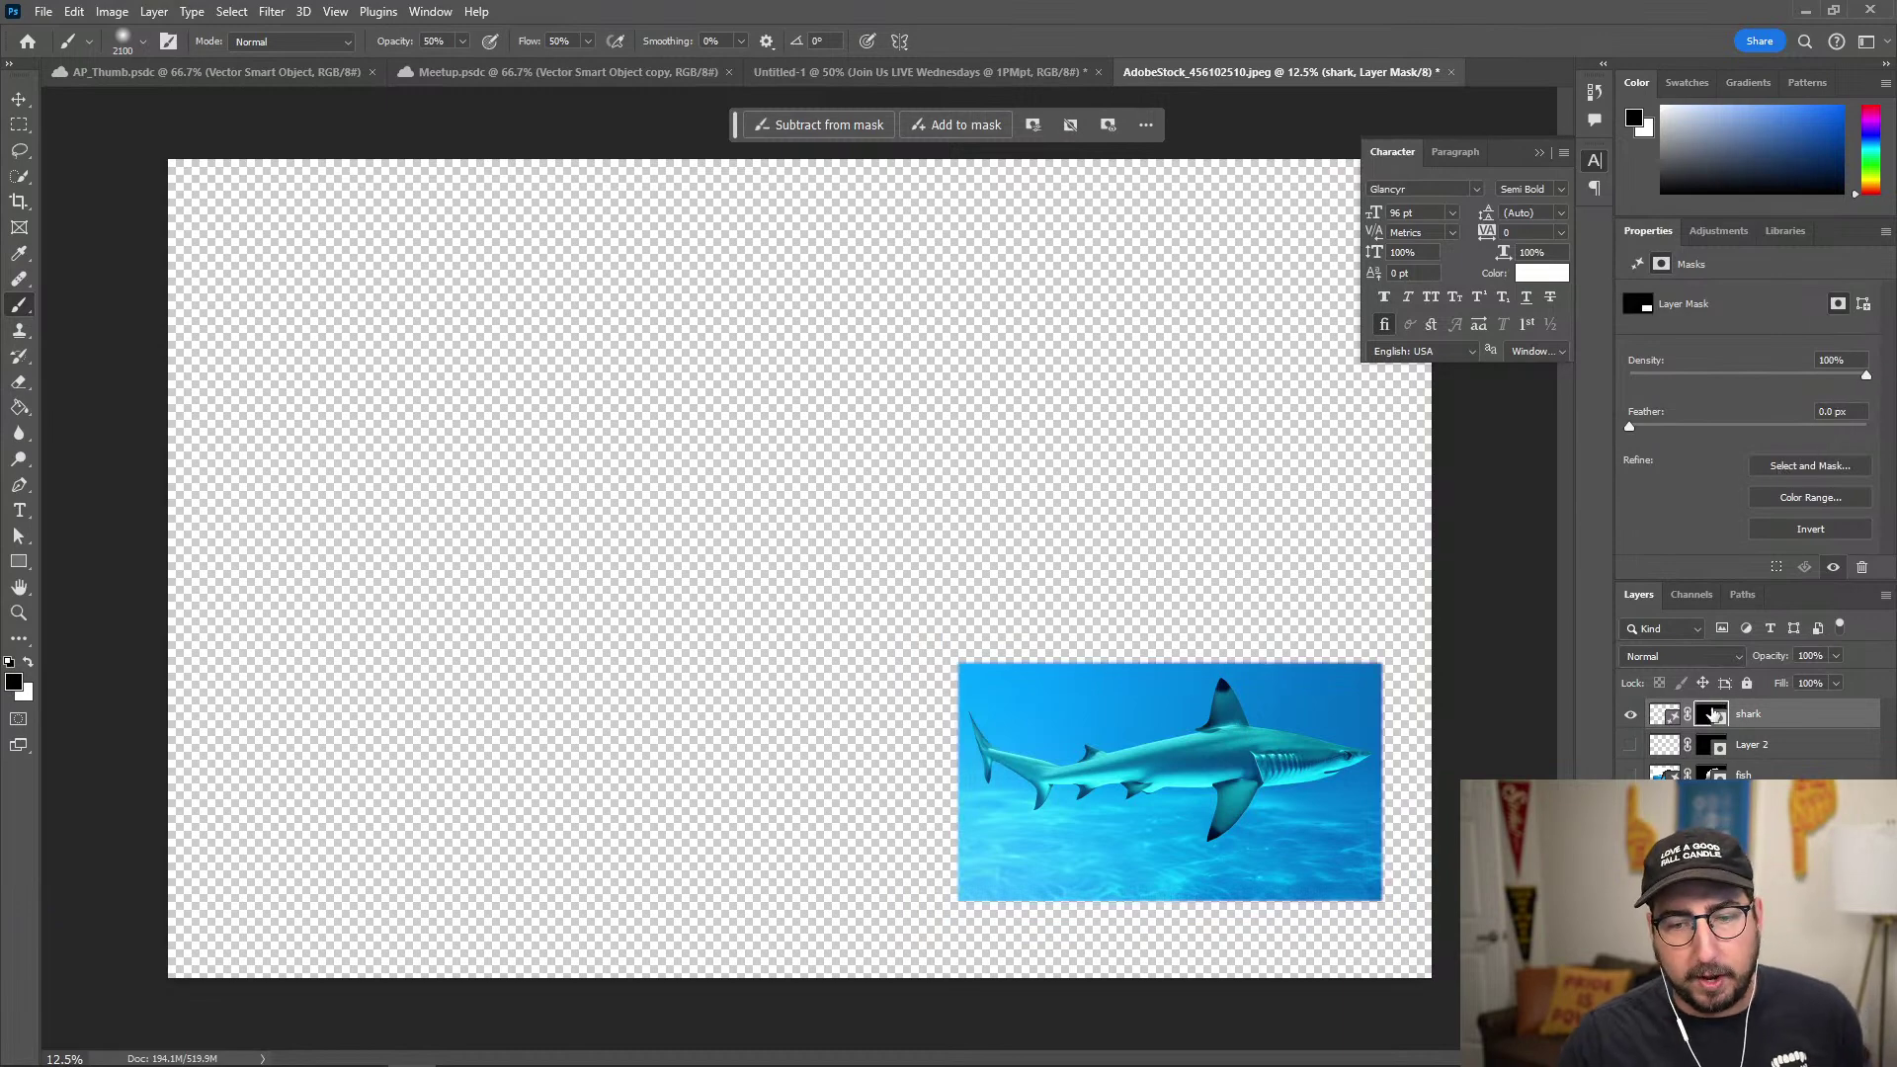
Paint black at 50% brush opacity over the shark on its layer mask to fade it into the water.
mouse_move(1325, 711)
mouse_down()
mouse_move(1154, 744)
mouse_move(1187, 815)
mouse_move(1143, 794)
mouse_move(1317, 699)
mouse_move(952, 725)
mouse_move(1206, 833)
mouse_move(985, 892)
mouse_move(1056, 860)
mouse_move(1426, 886)
mouse_move(1157, 921)
mouse_move(1327, 931)
mouse_move(1183, 970)
mouse_move(1135, 939)
mouse_up()
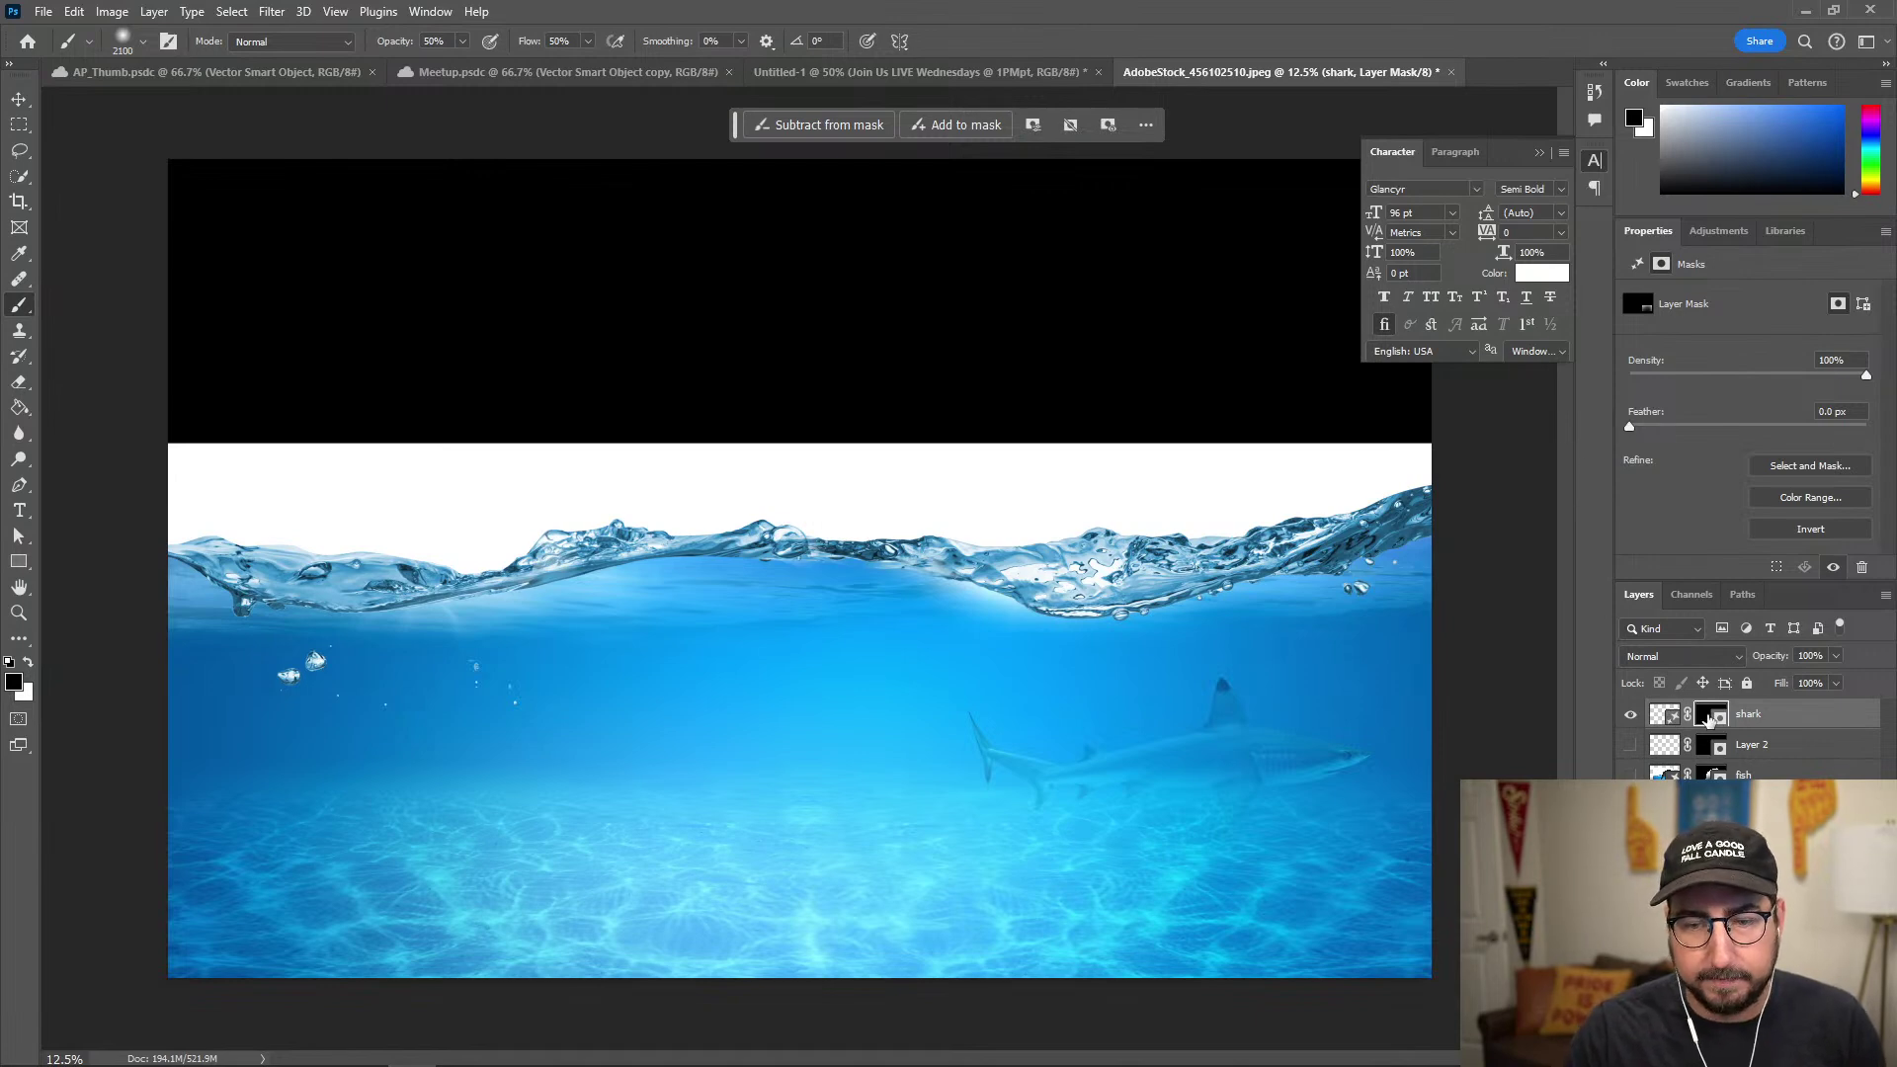
key(ctrl+z)
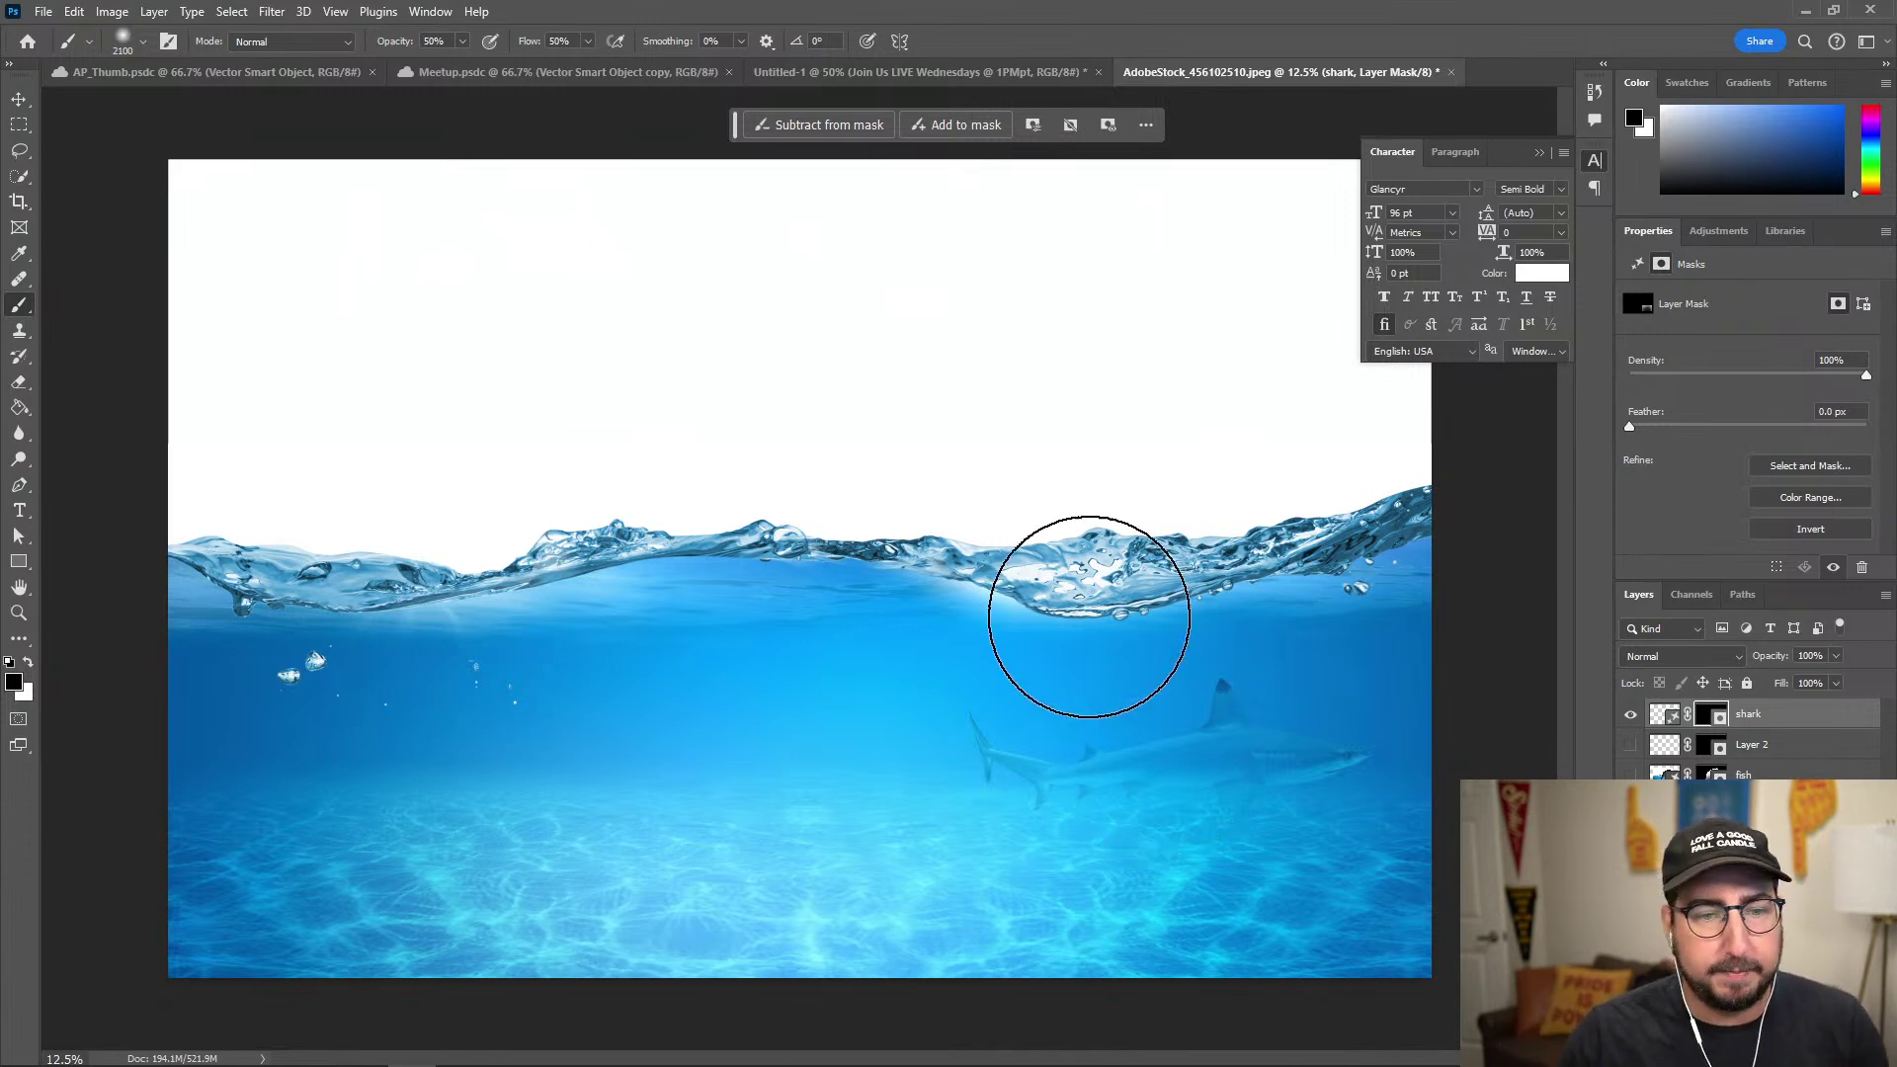
key(l)
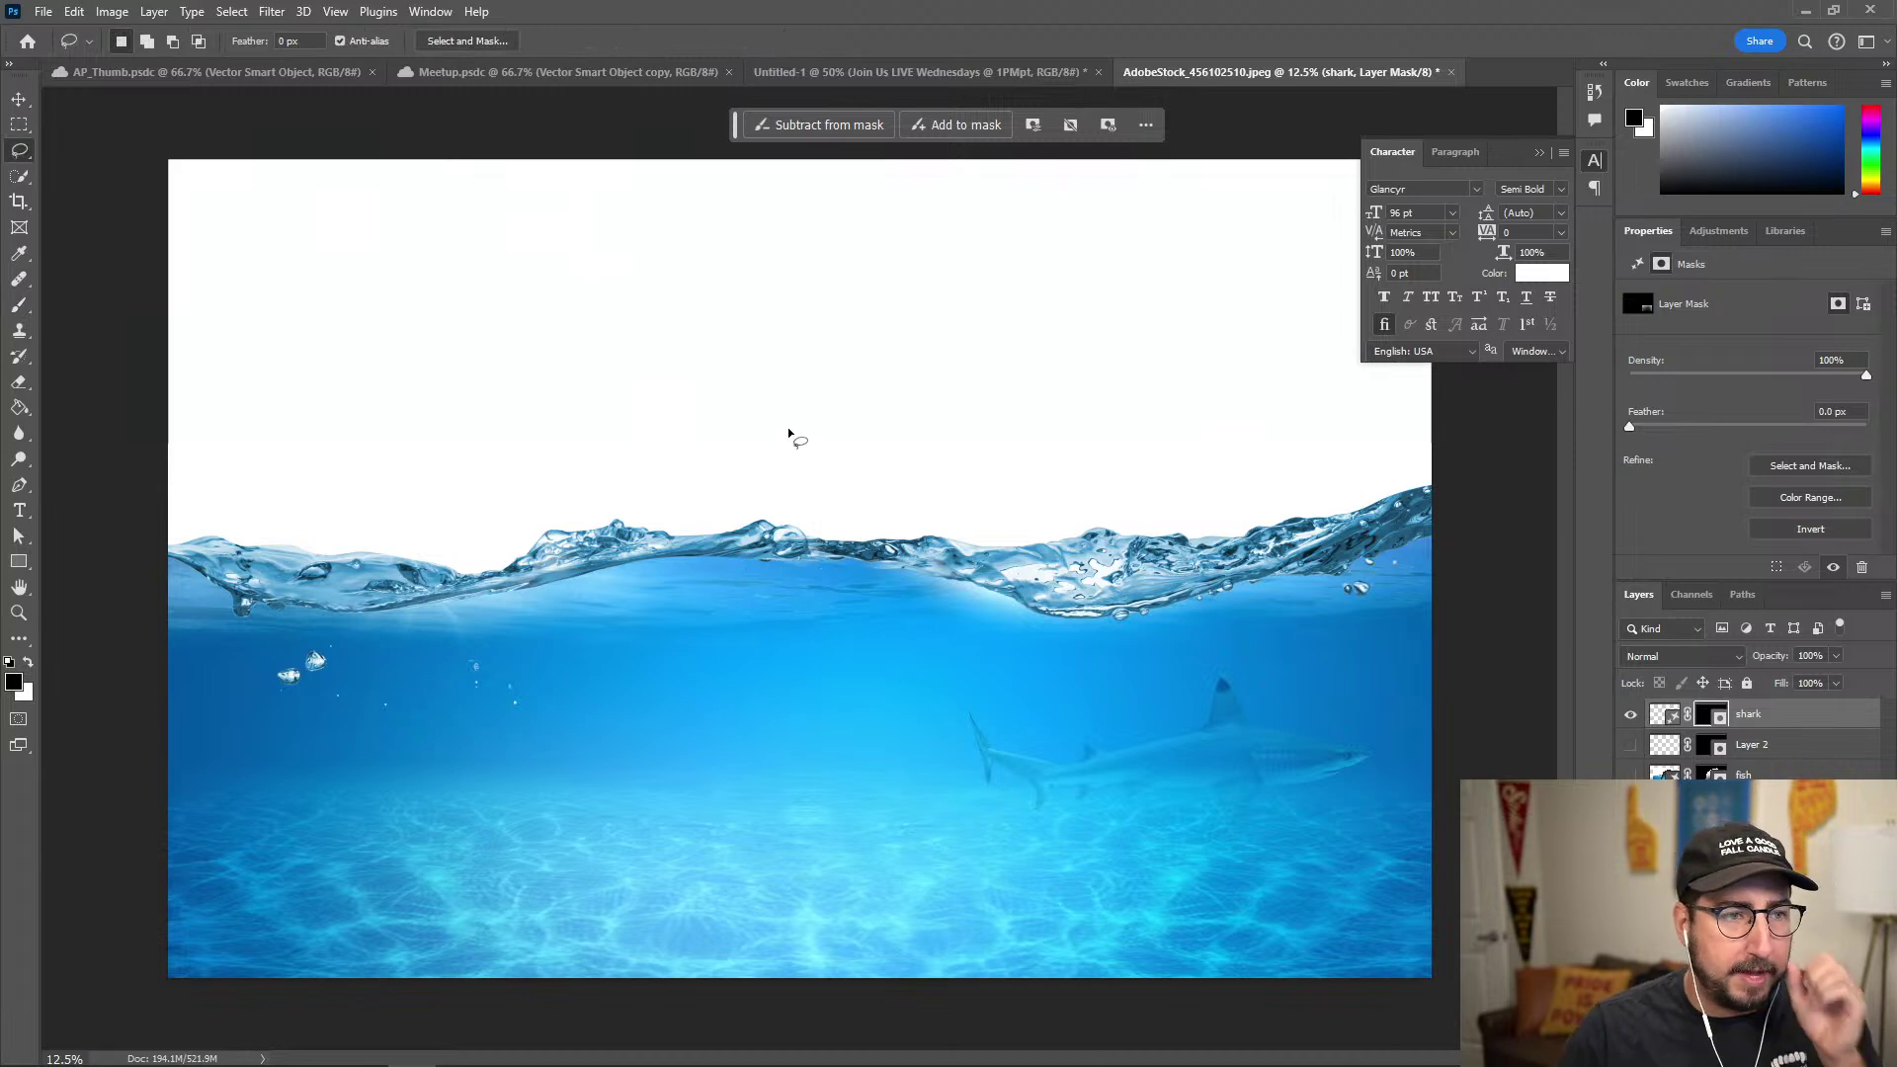
mouse_move(550, 313)
mouse_down()
mouse_move(392, 391)
mouse_move(362, 581)
mouse_move(448, 831)
mouse_move(568, 931)
mouse_move(716, 912)
mouse_move(807, 616)
mouse_up()
mouse_move(775, 527)
mouse_down()
mouse_move(658, 359)
mouse_move(550, 310)
mouse_up()
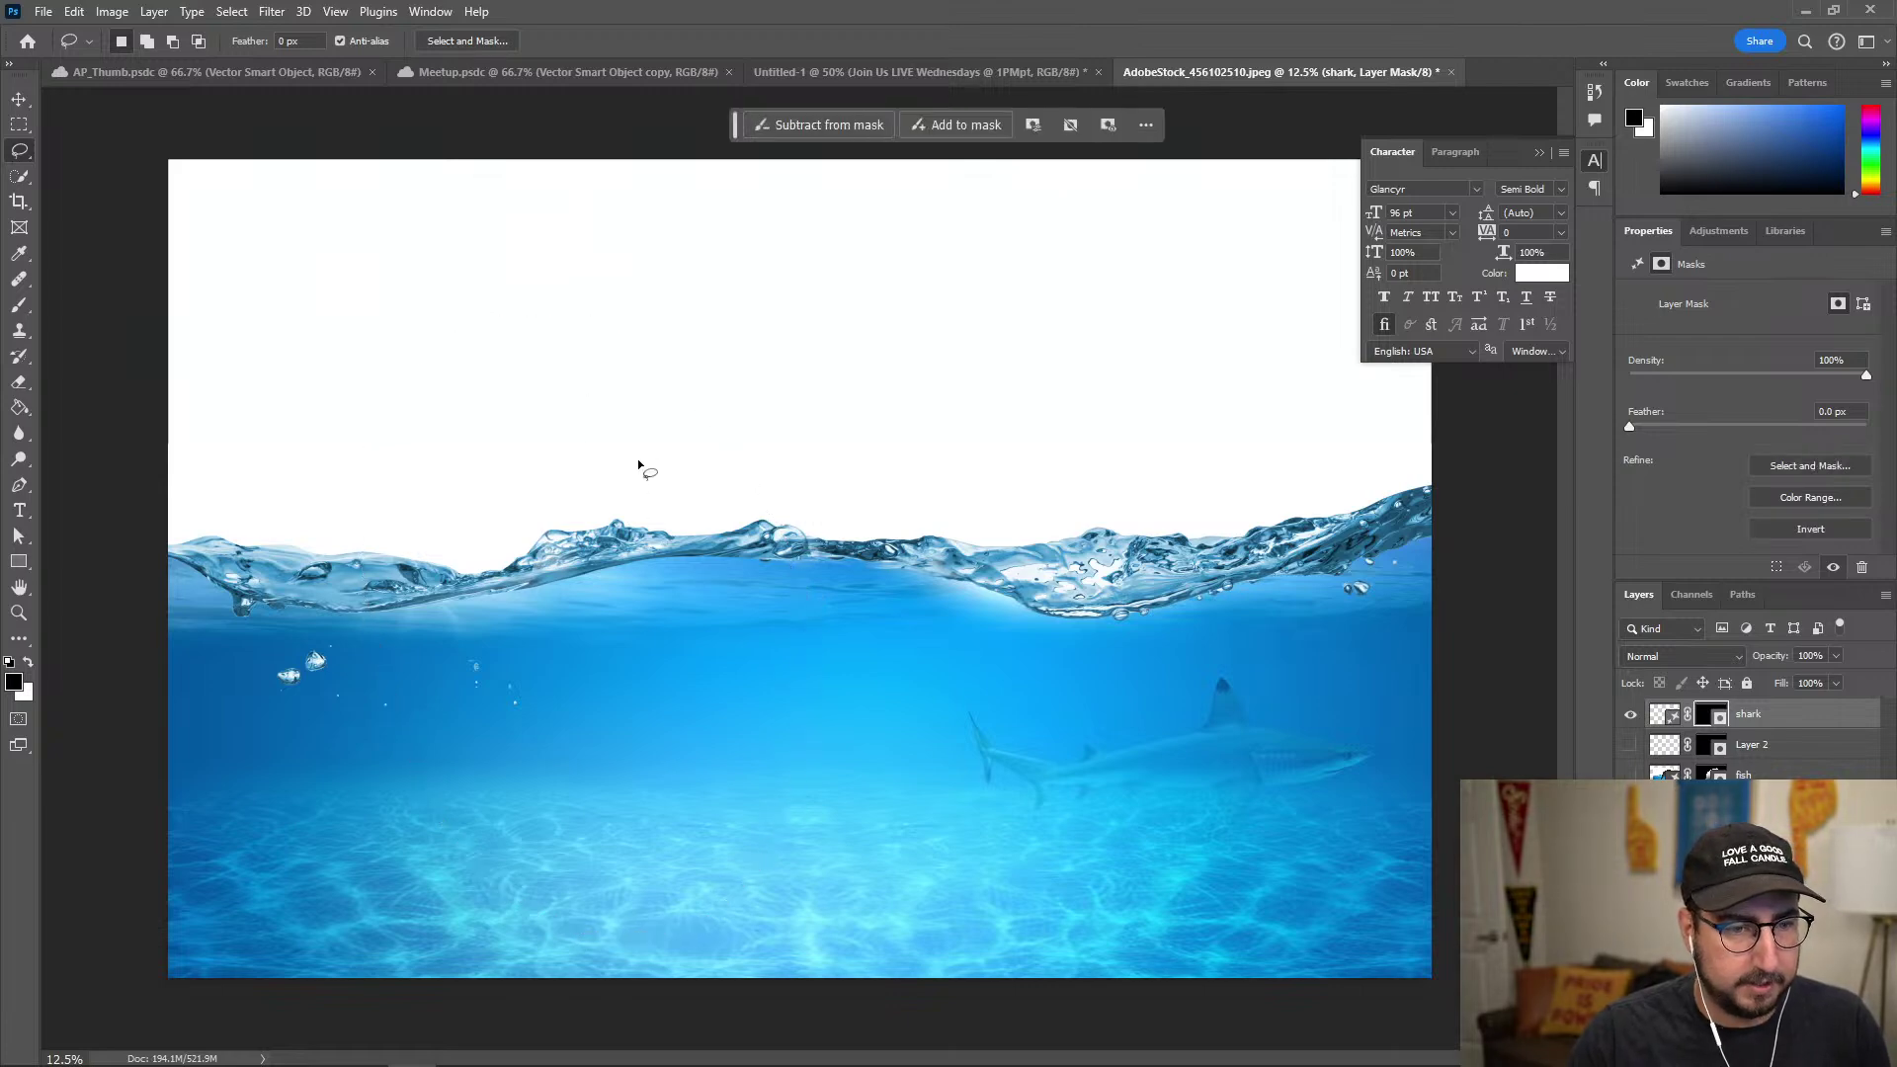
mouse_move(630, 379)
mouse_down()
mouse_move(395, 539)
mouse_move(702, 688)
mouse_move(631, 344)
mouse_up()
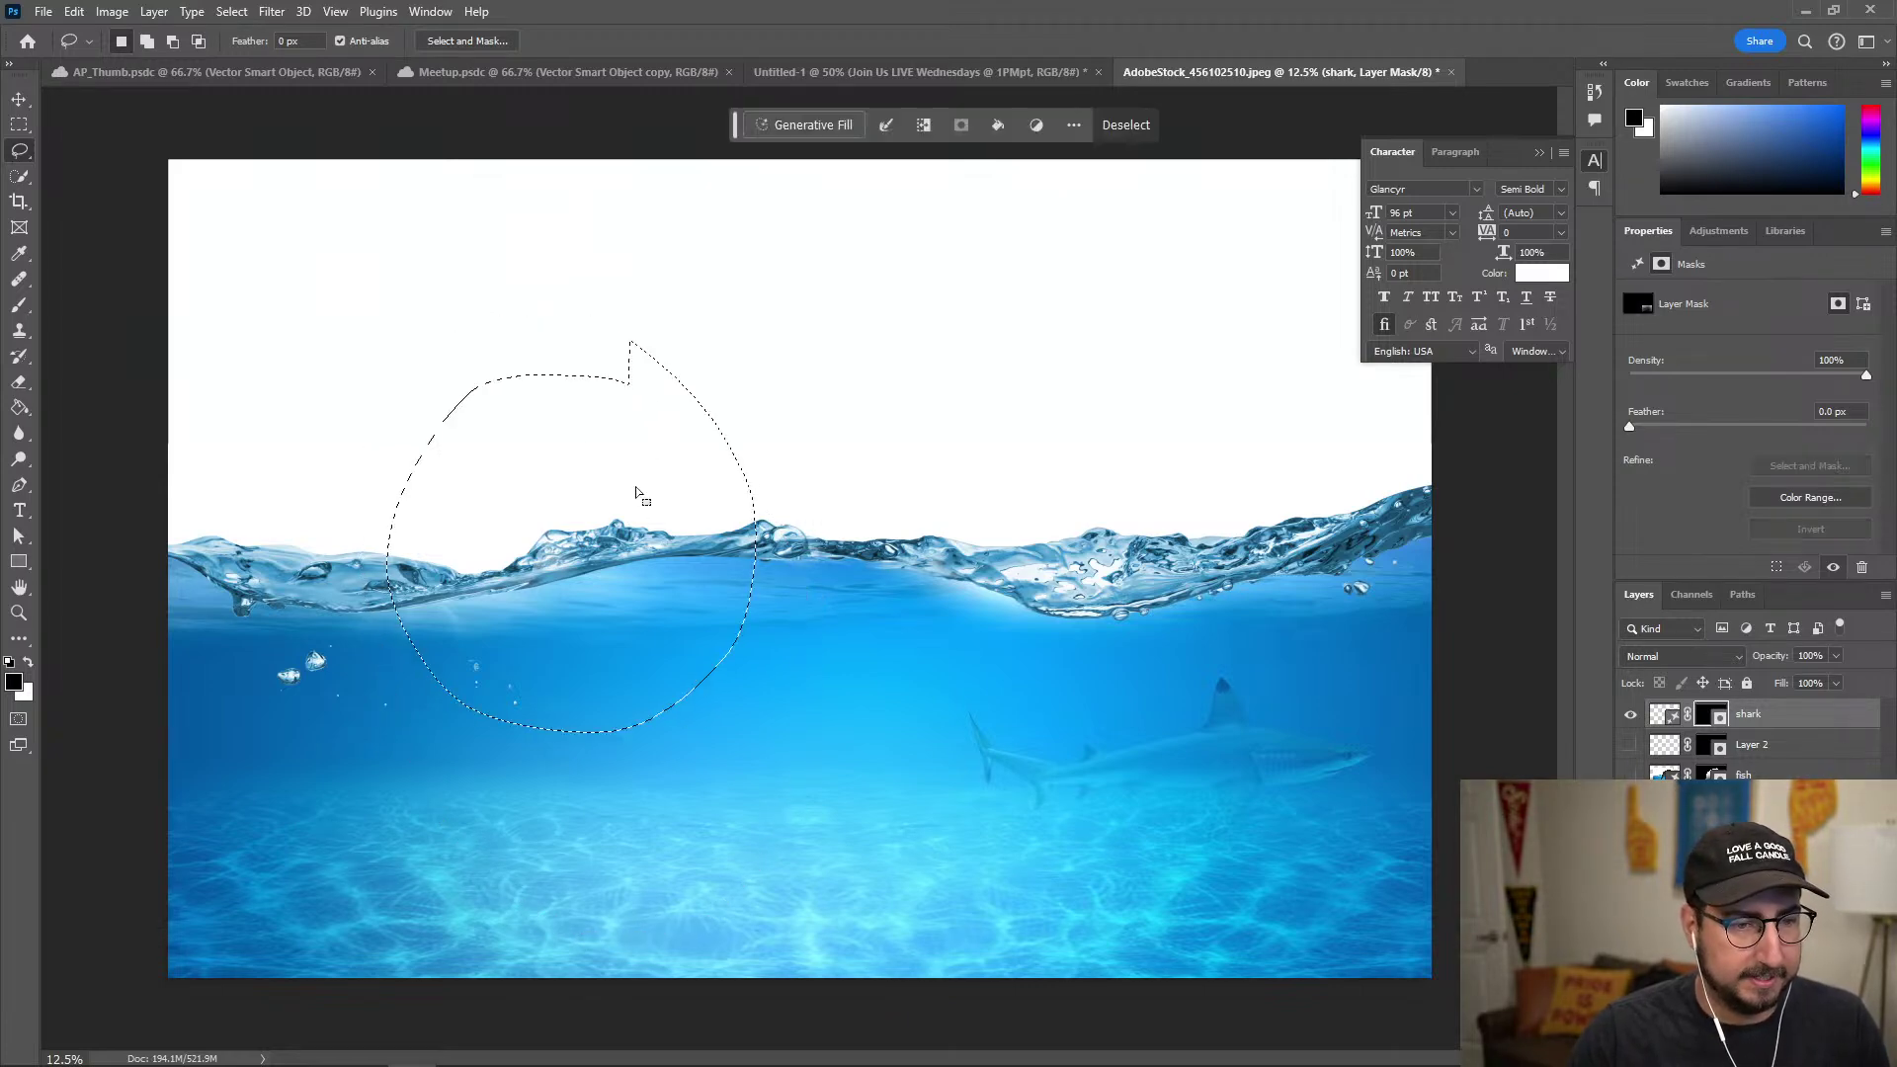
click(603, 532)
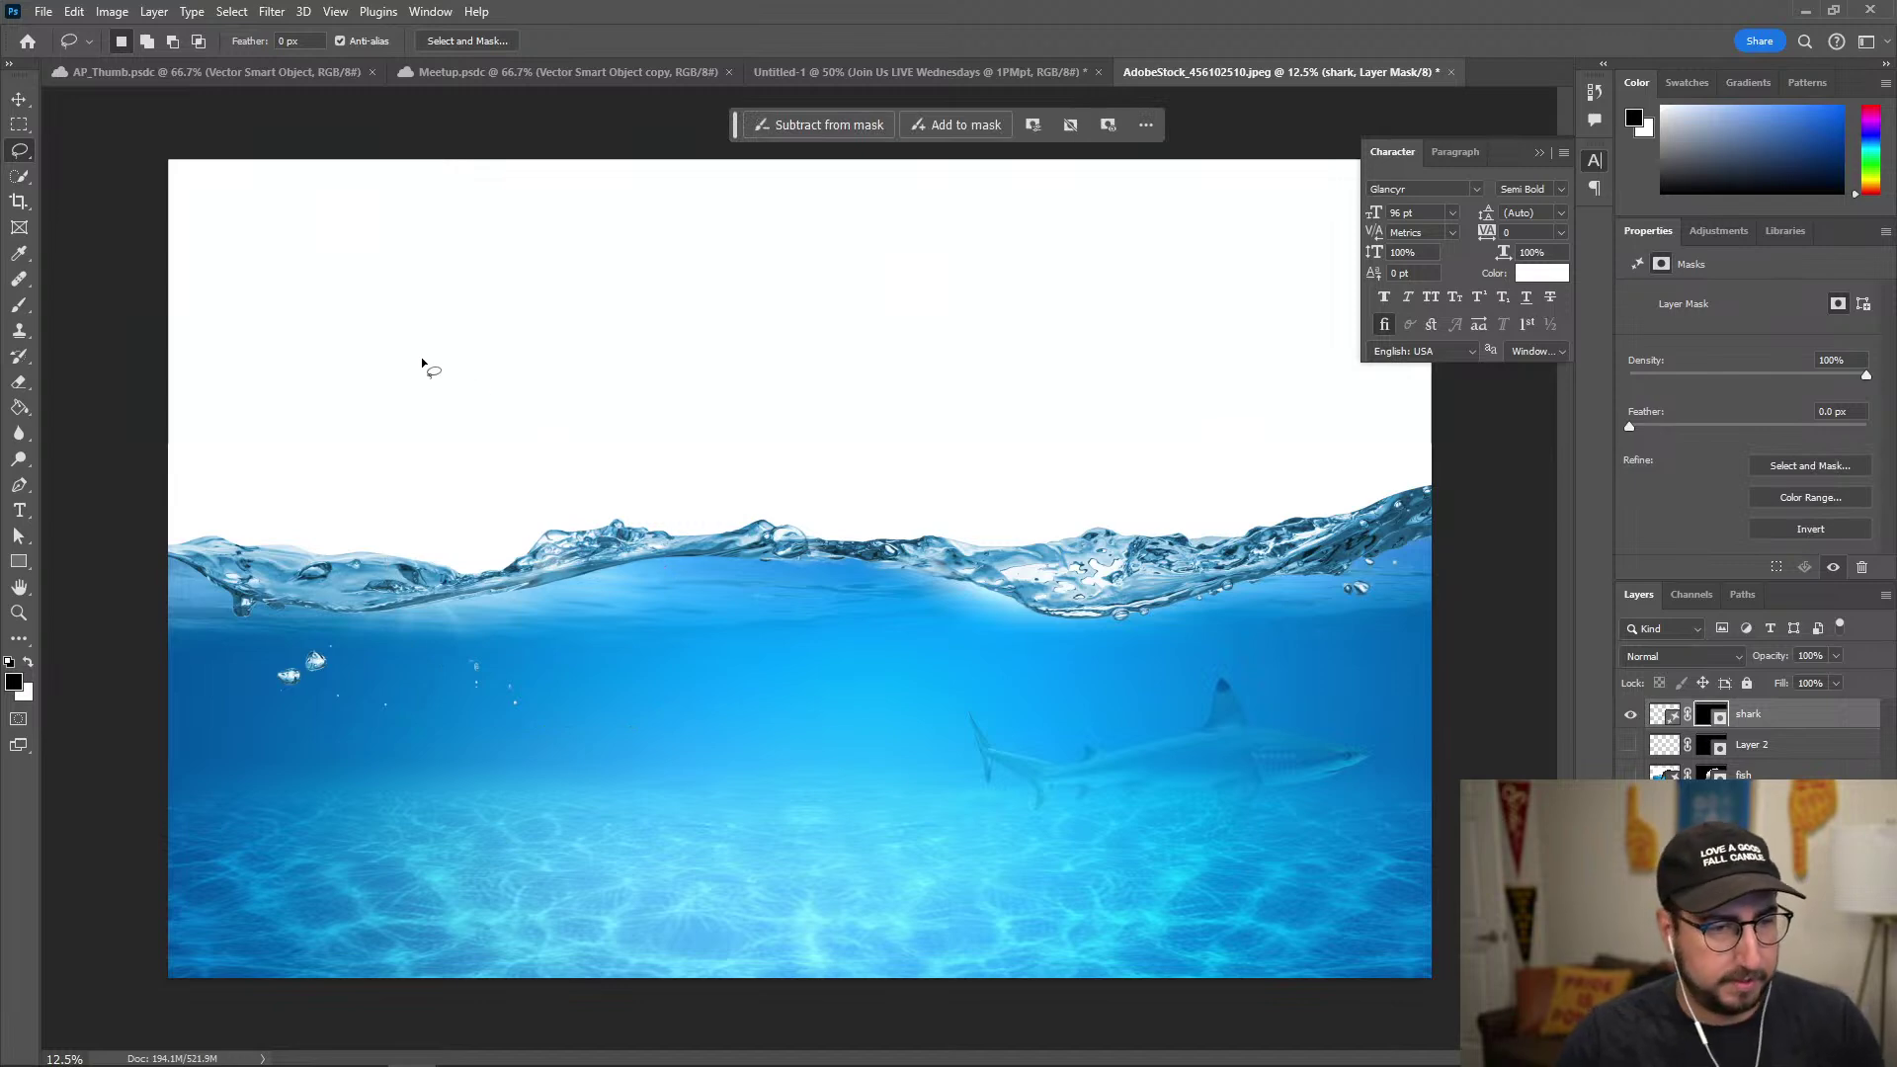
Draw a circular selection with the Elliptical Marquee tool, straddling the waterline in the left half of the image.
click(18, 124)
click(99, 145)
drag(450, 389, 786, 753)
drag(664, 637, 642, 598)
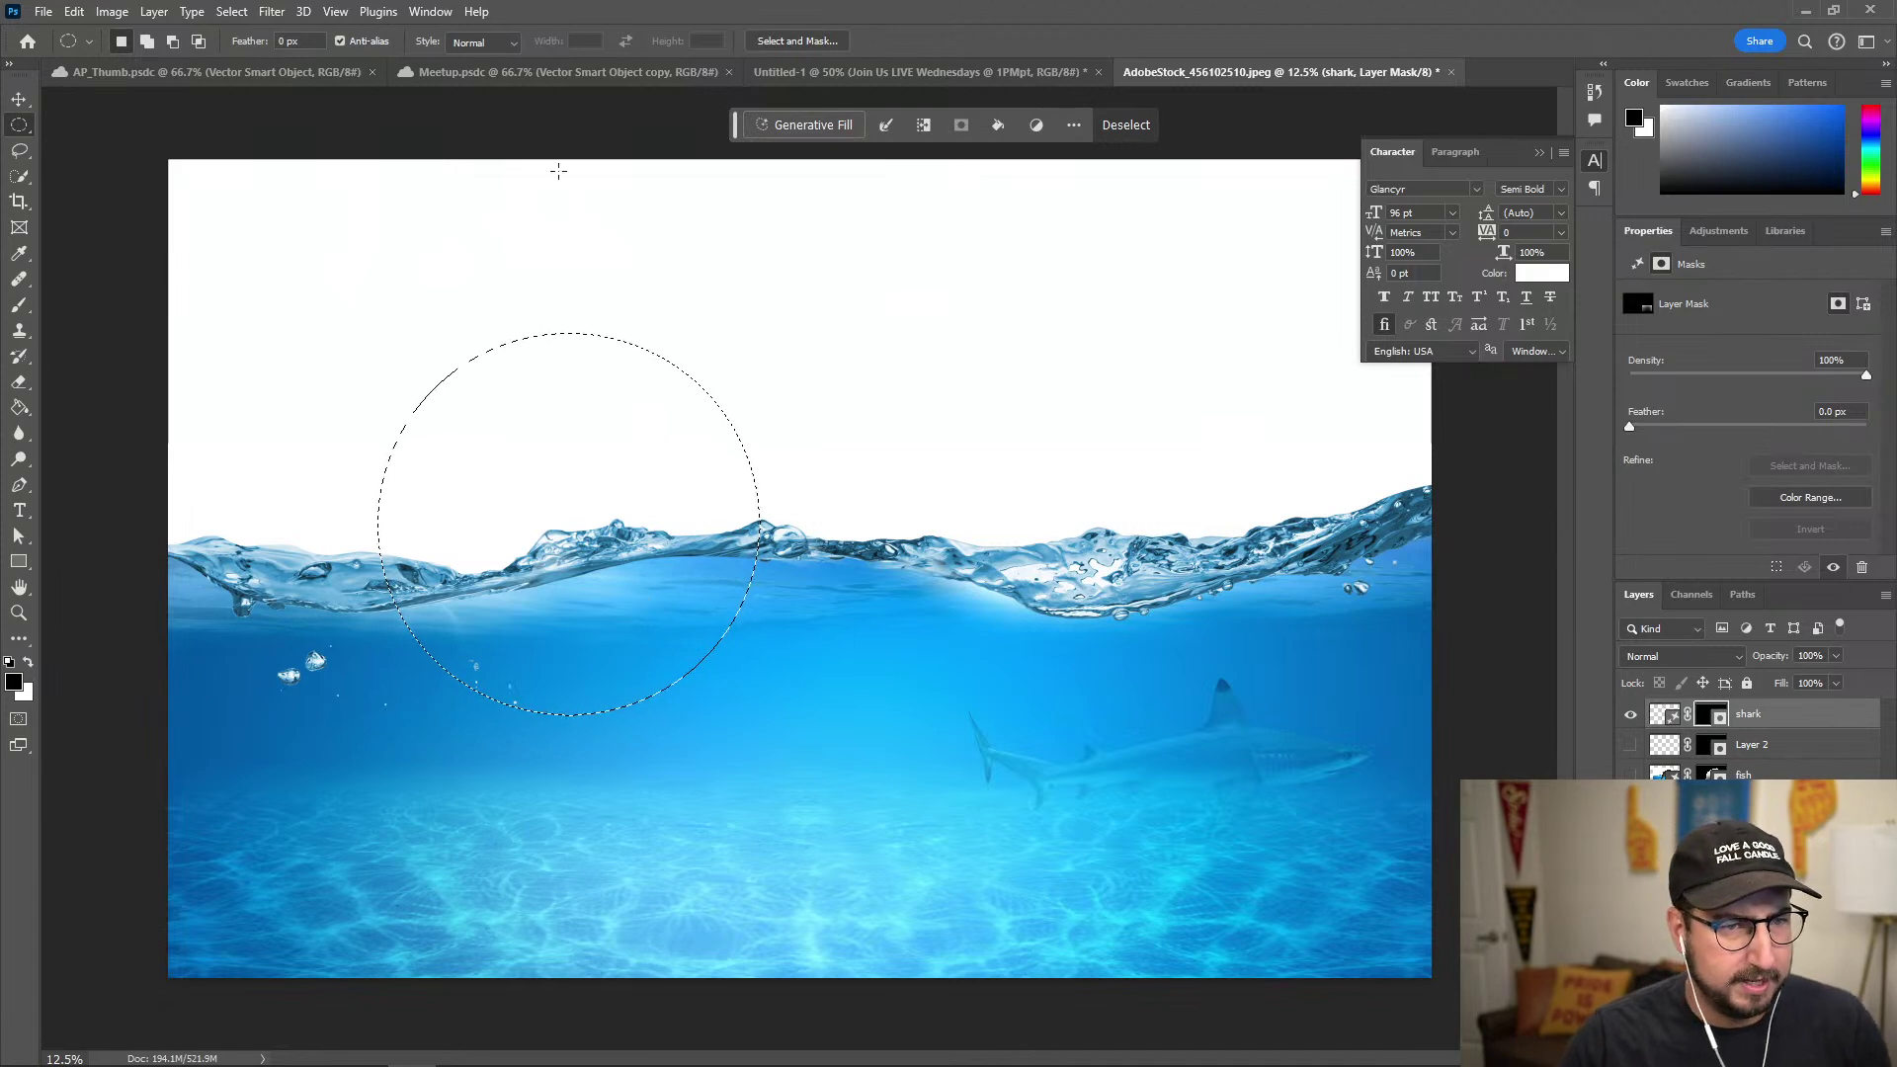
In Select and Mask, set the overlay opacity to 37%, feather the circular selection by 44.2 px, and apply it.
click(810, 41)
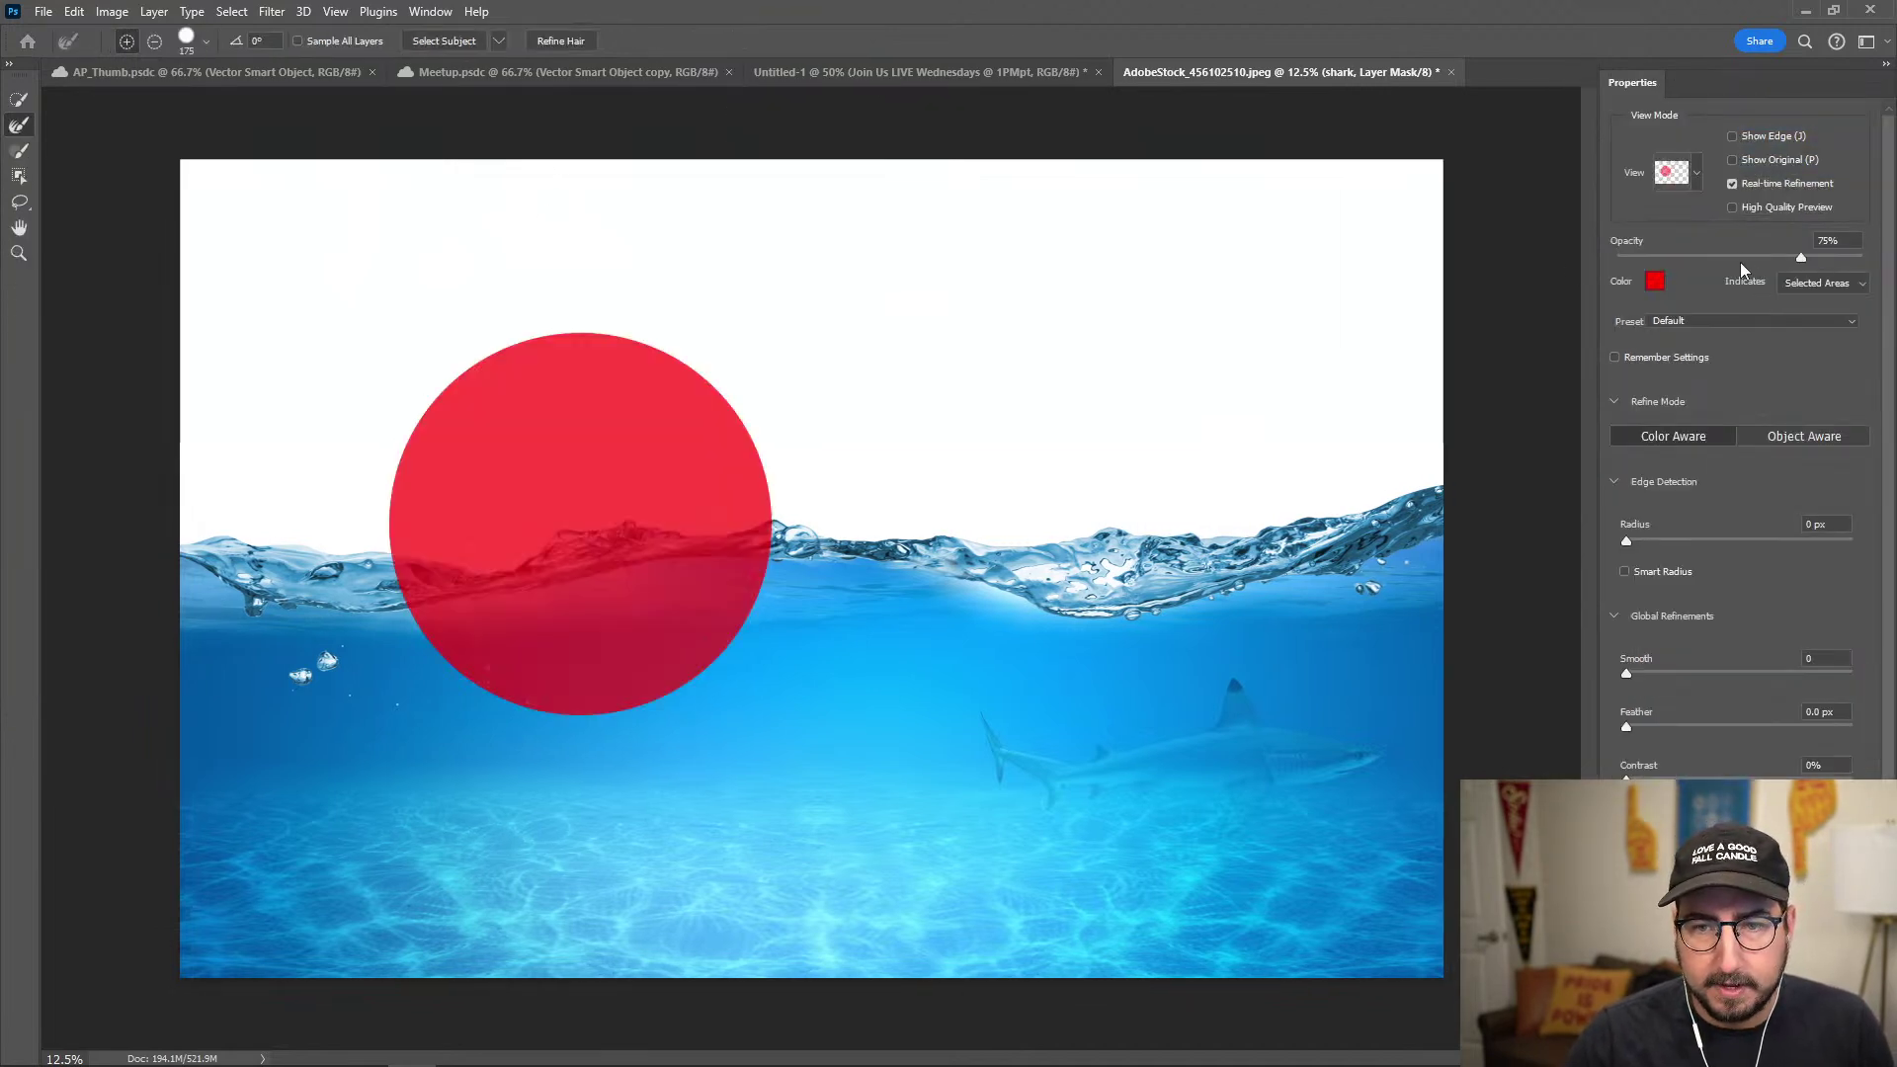
click(1722, 257)
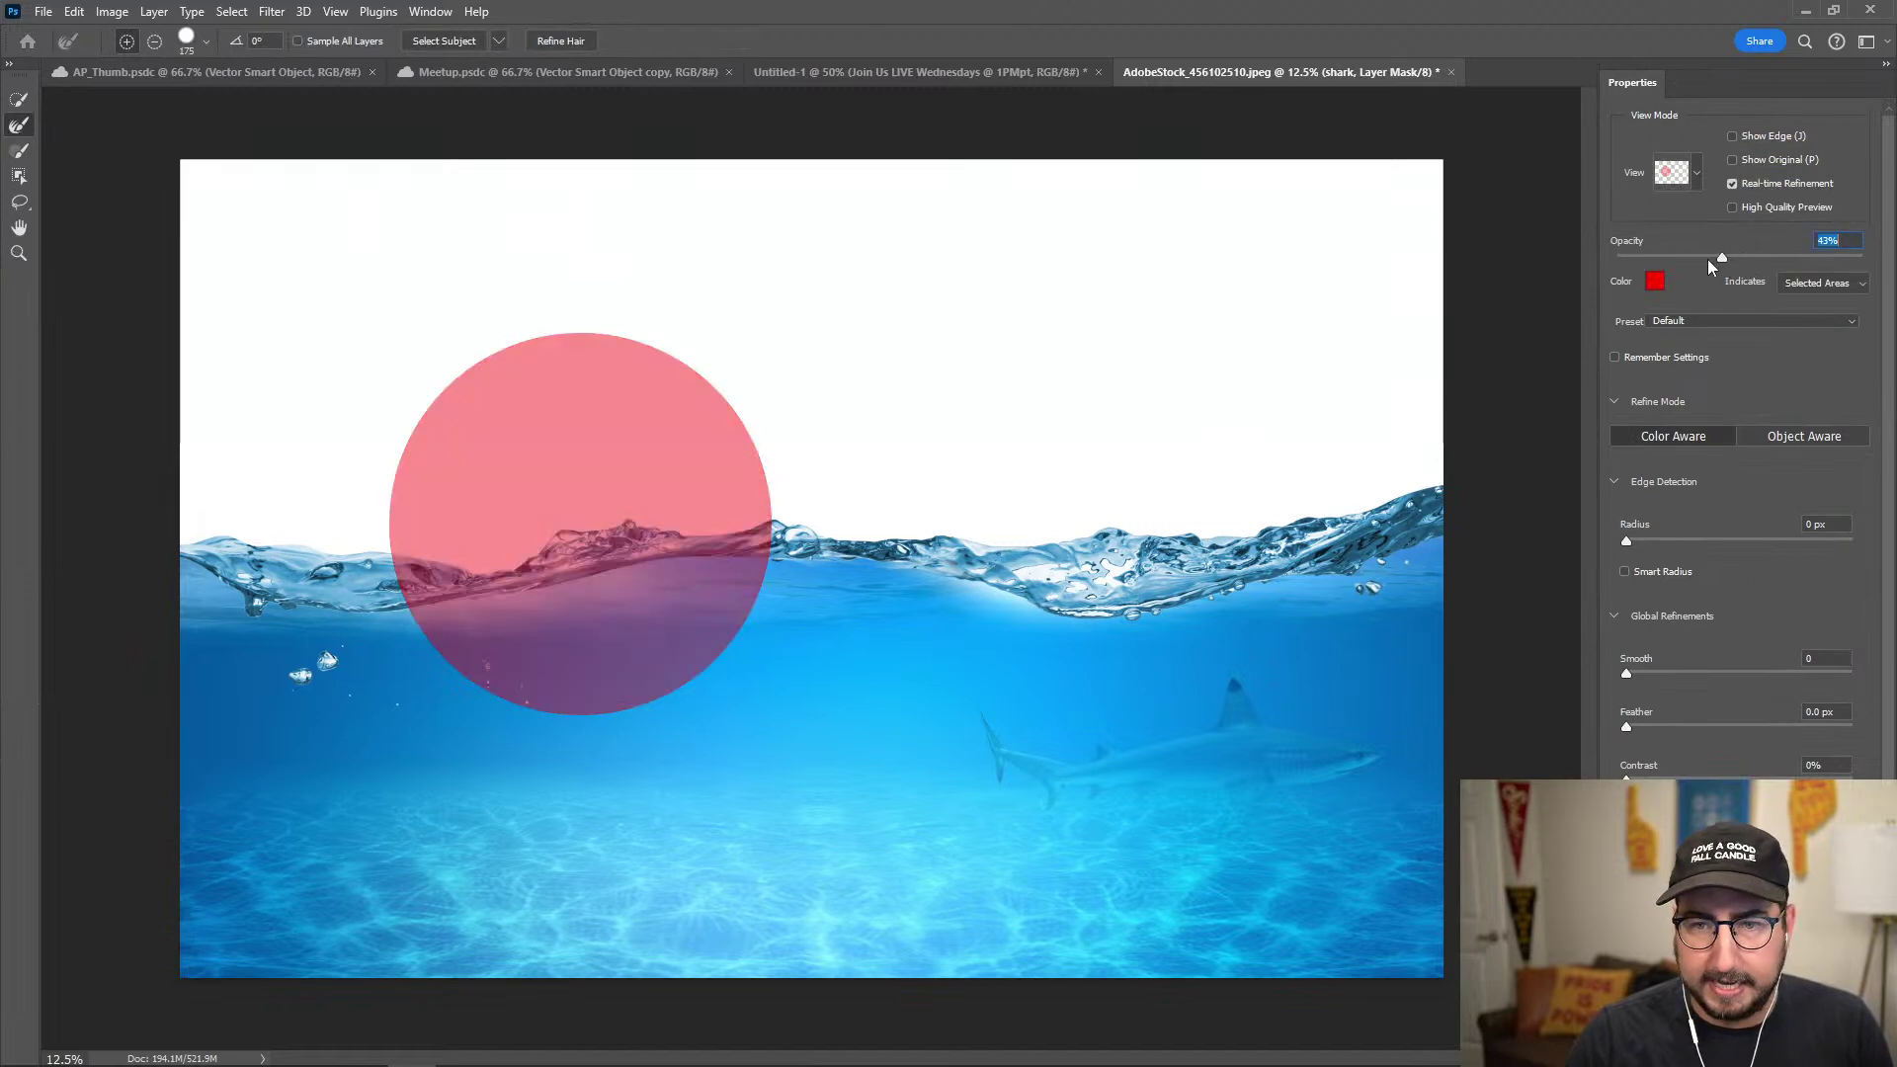
click(1705, 258)
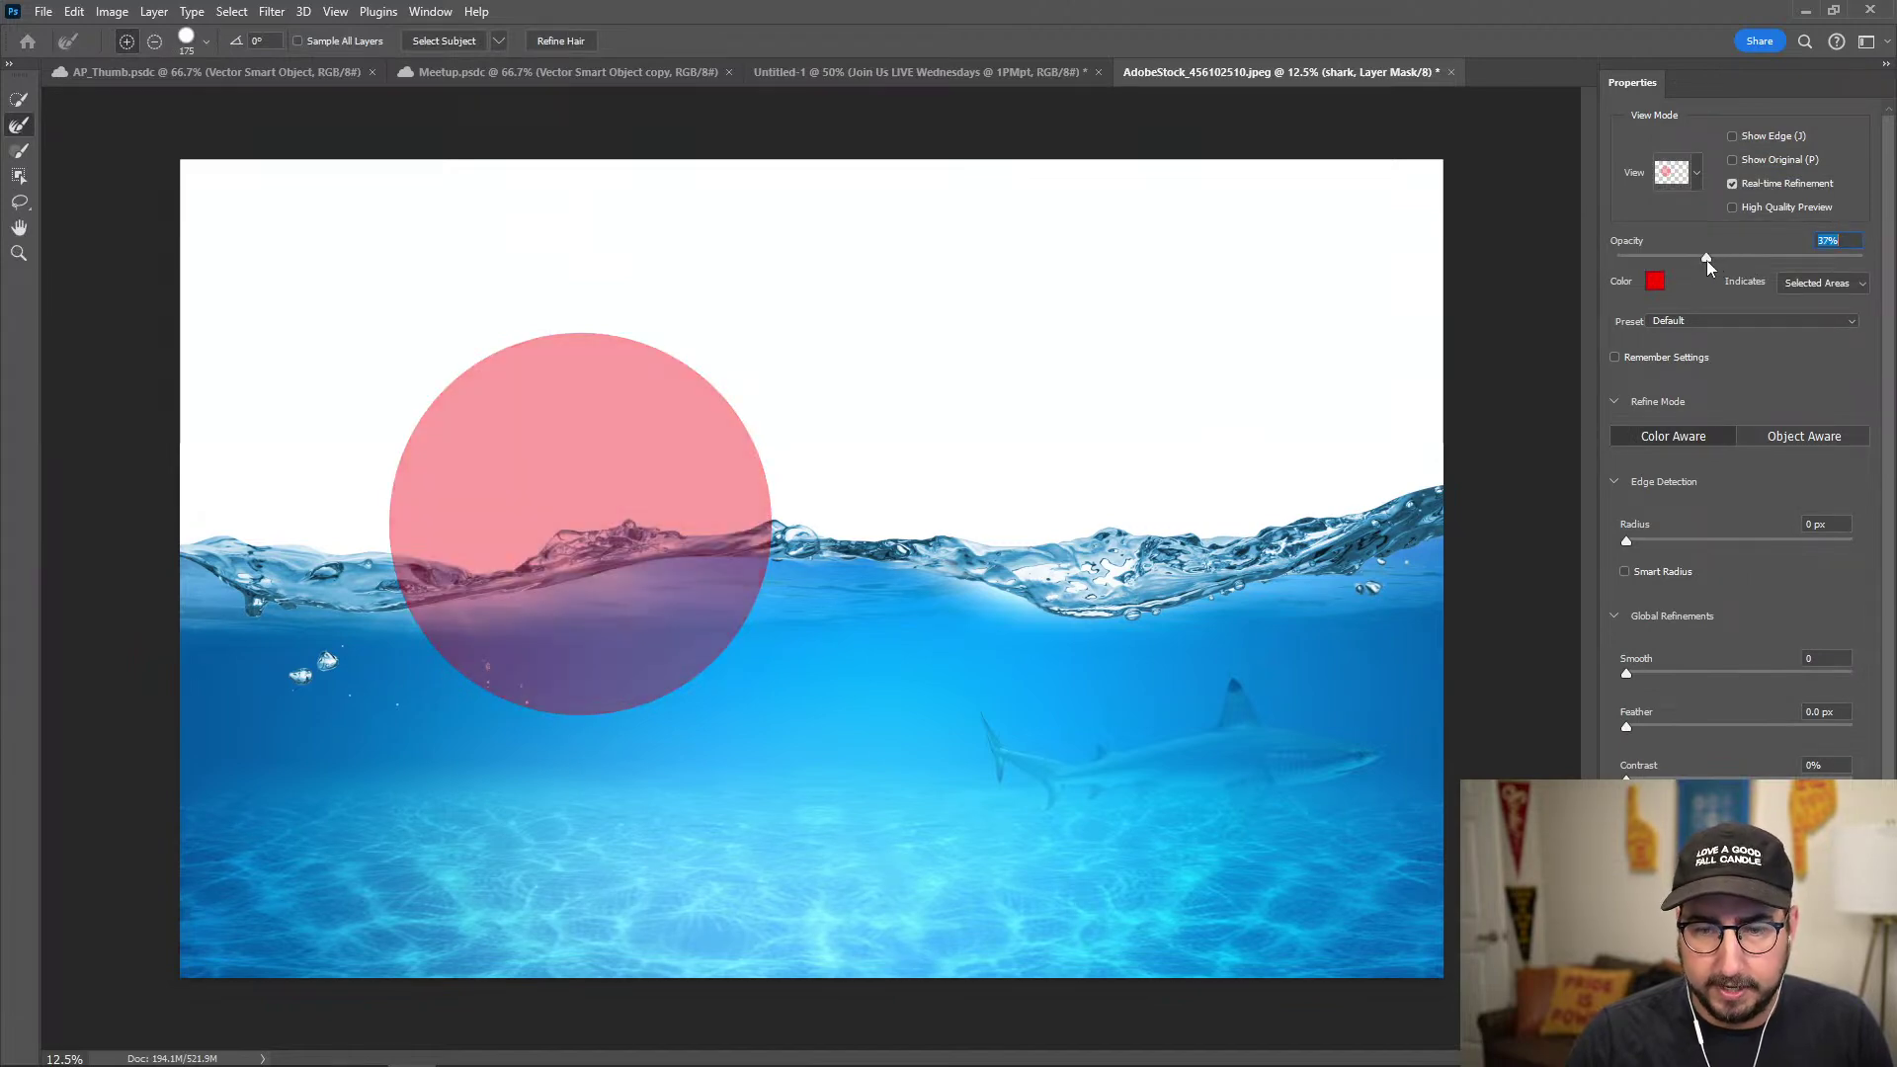
click(1699, 726)
click(1745, 727)
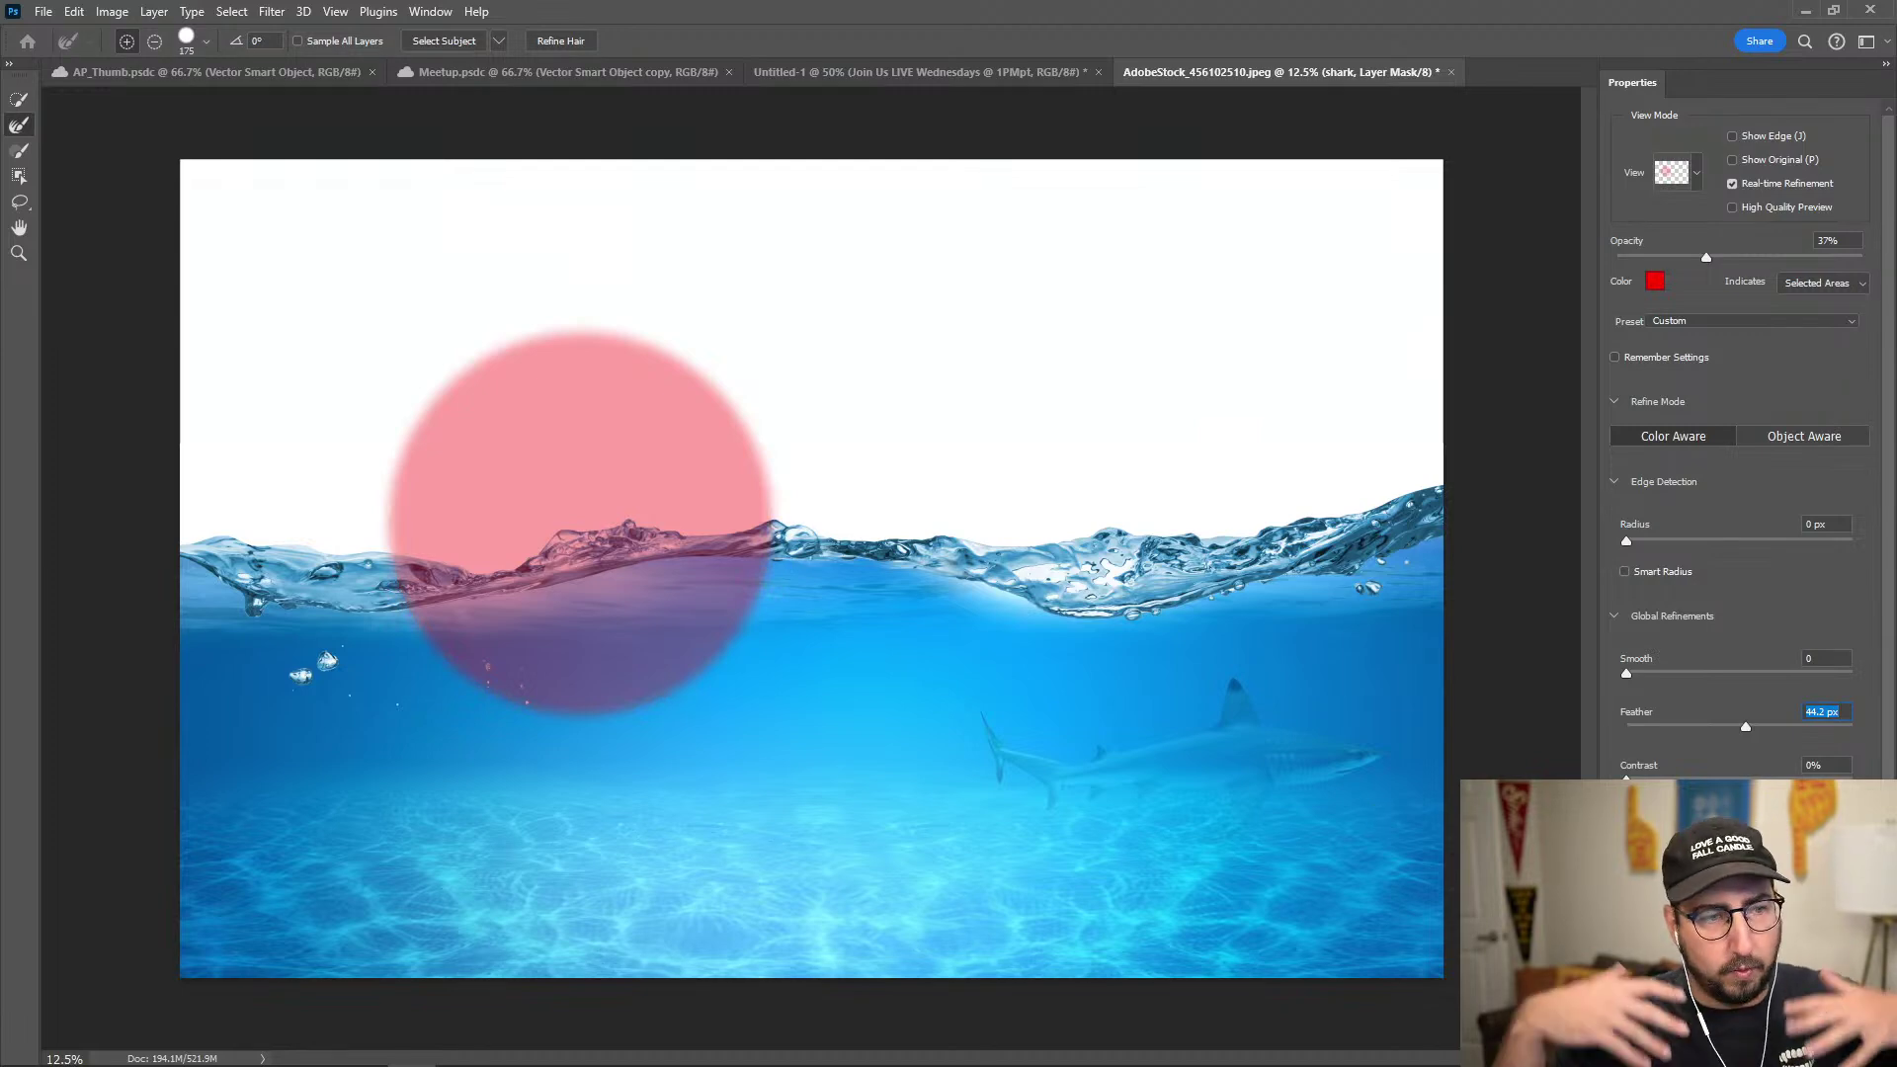
key(Return)
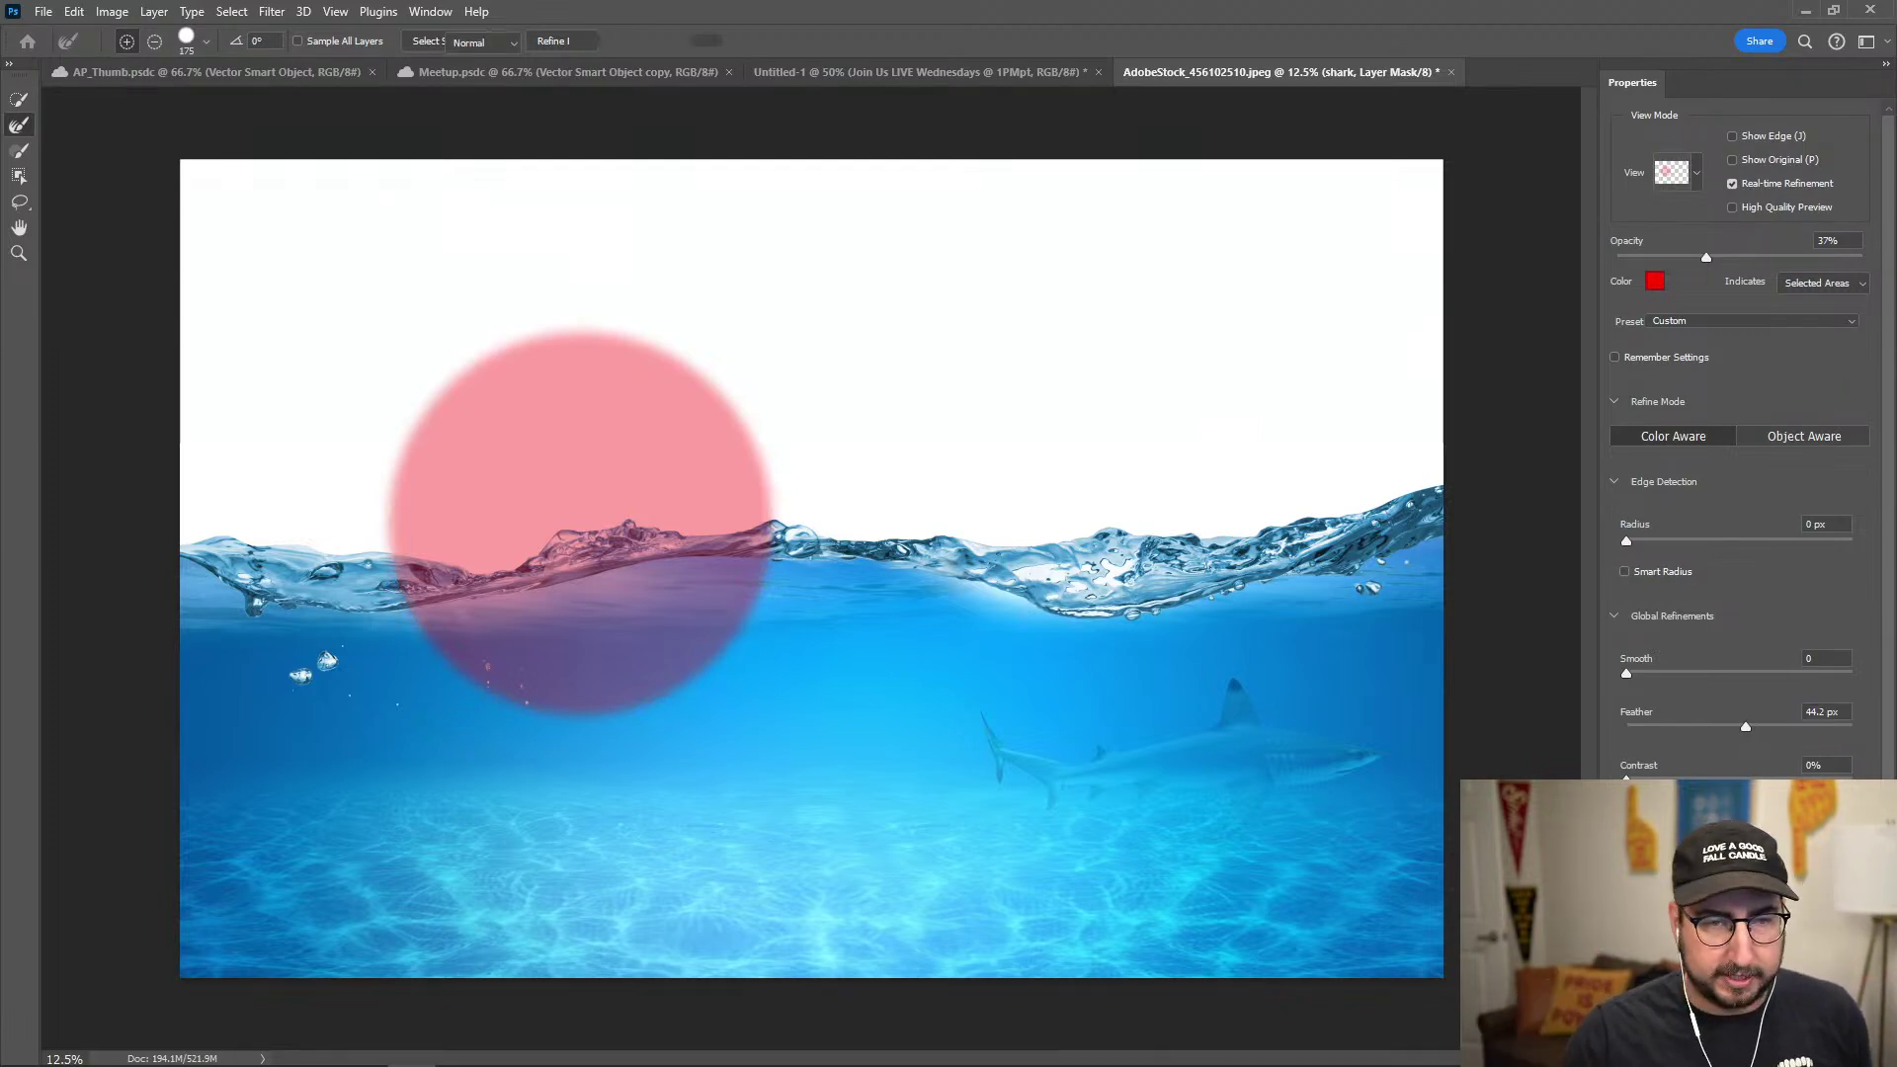
key(Return)
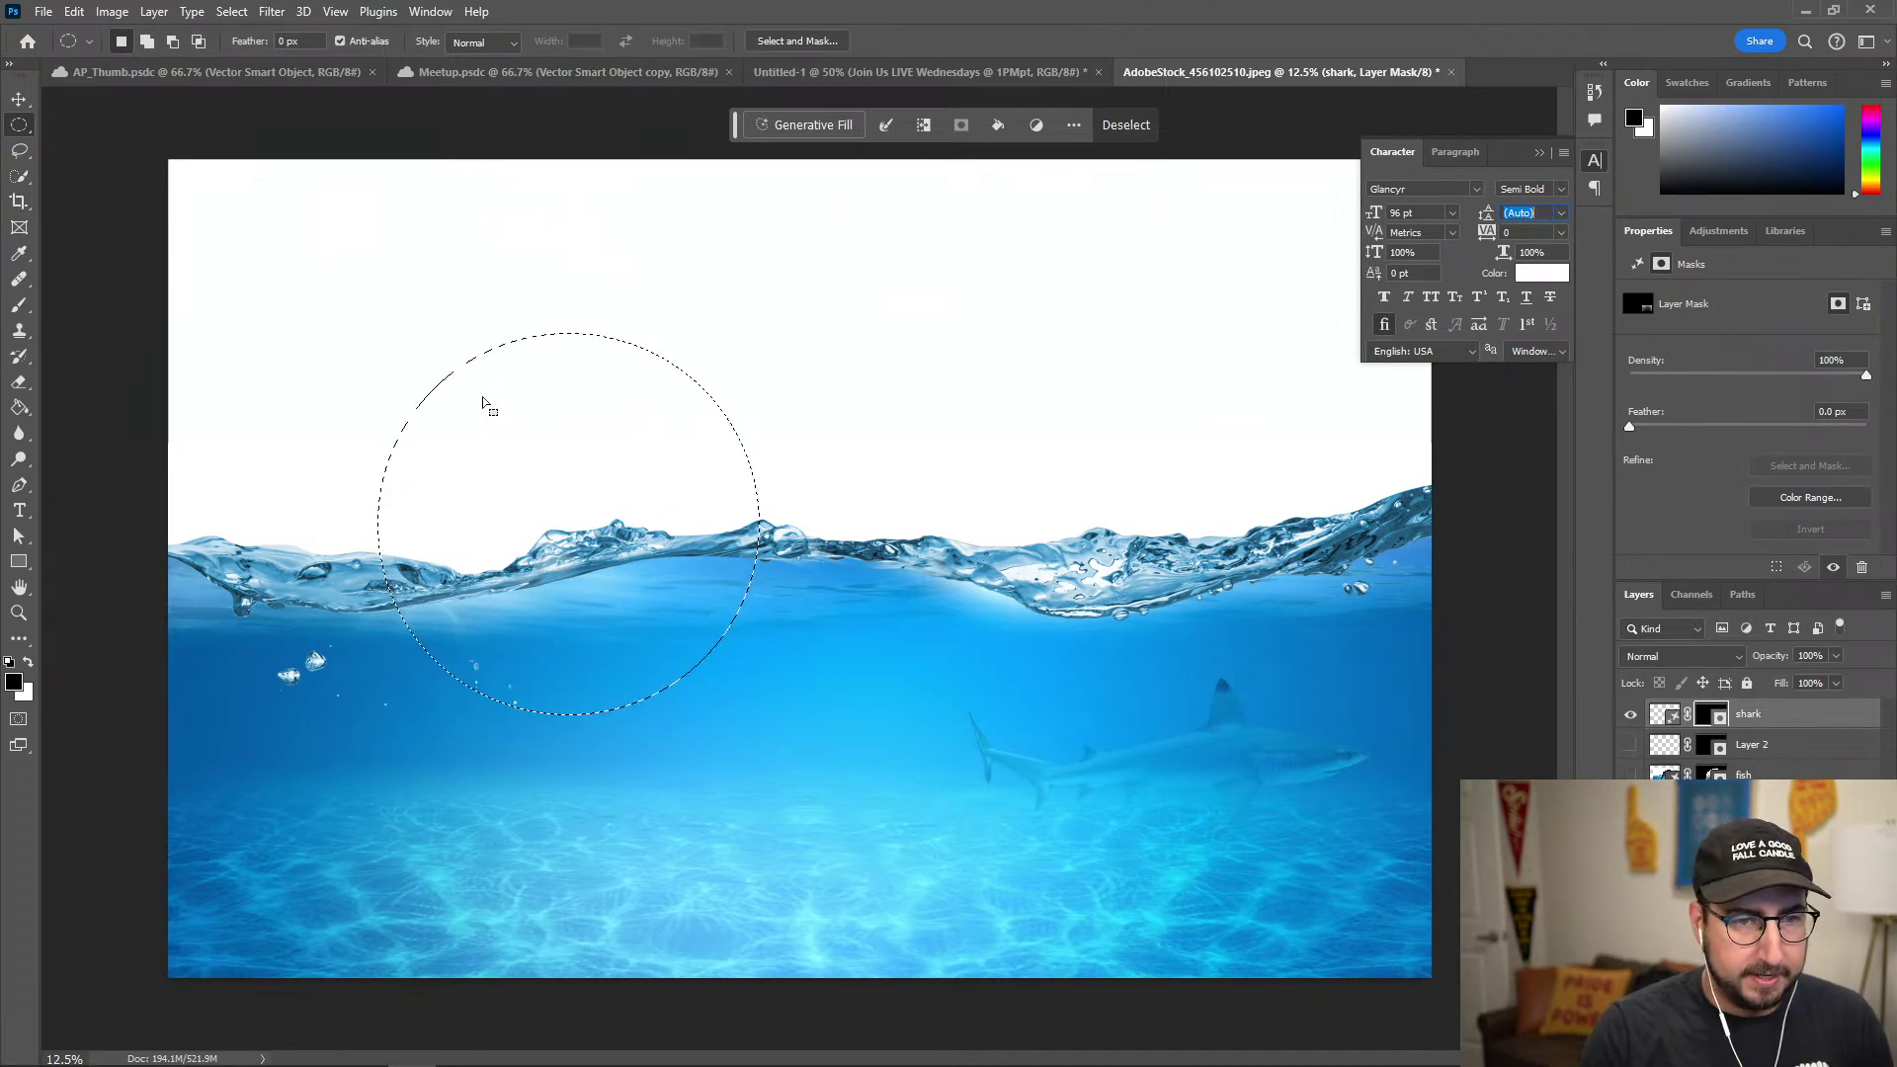
Run Generative Fill on the circle with the prompt "metalic ball reflective" and choose the second variation.
click(835, 129)
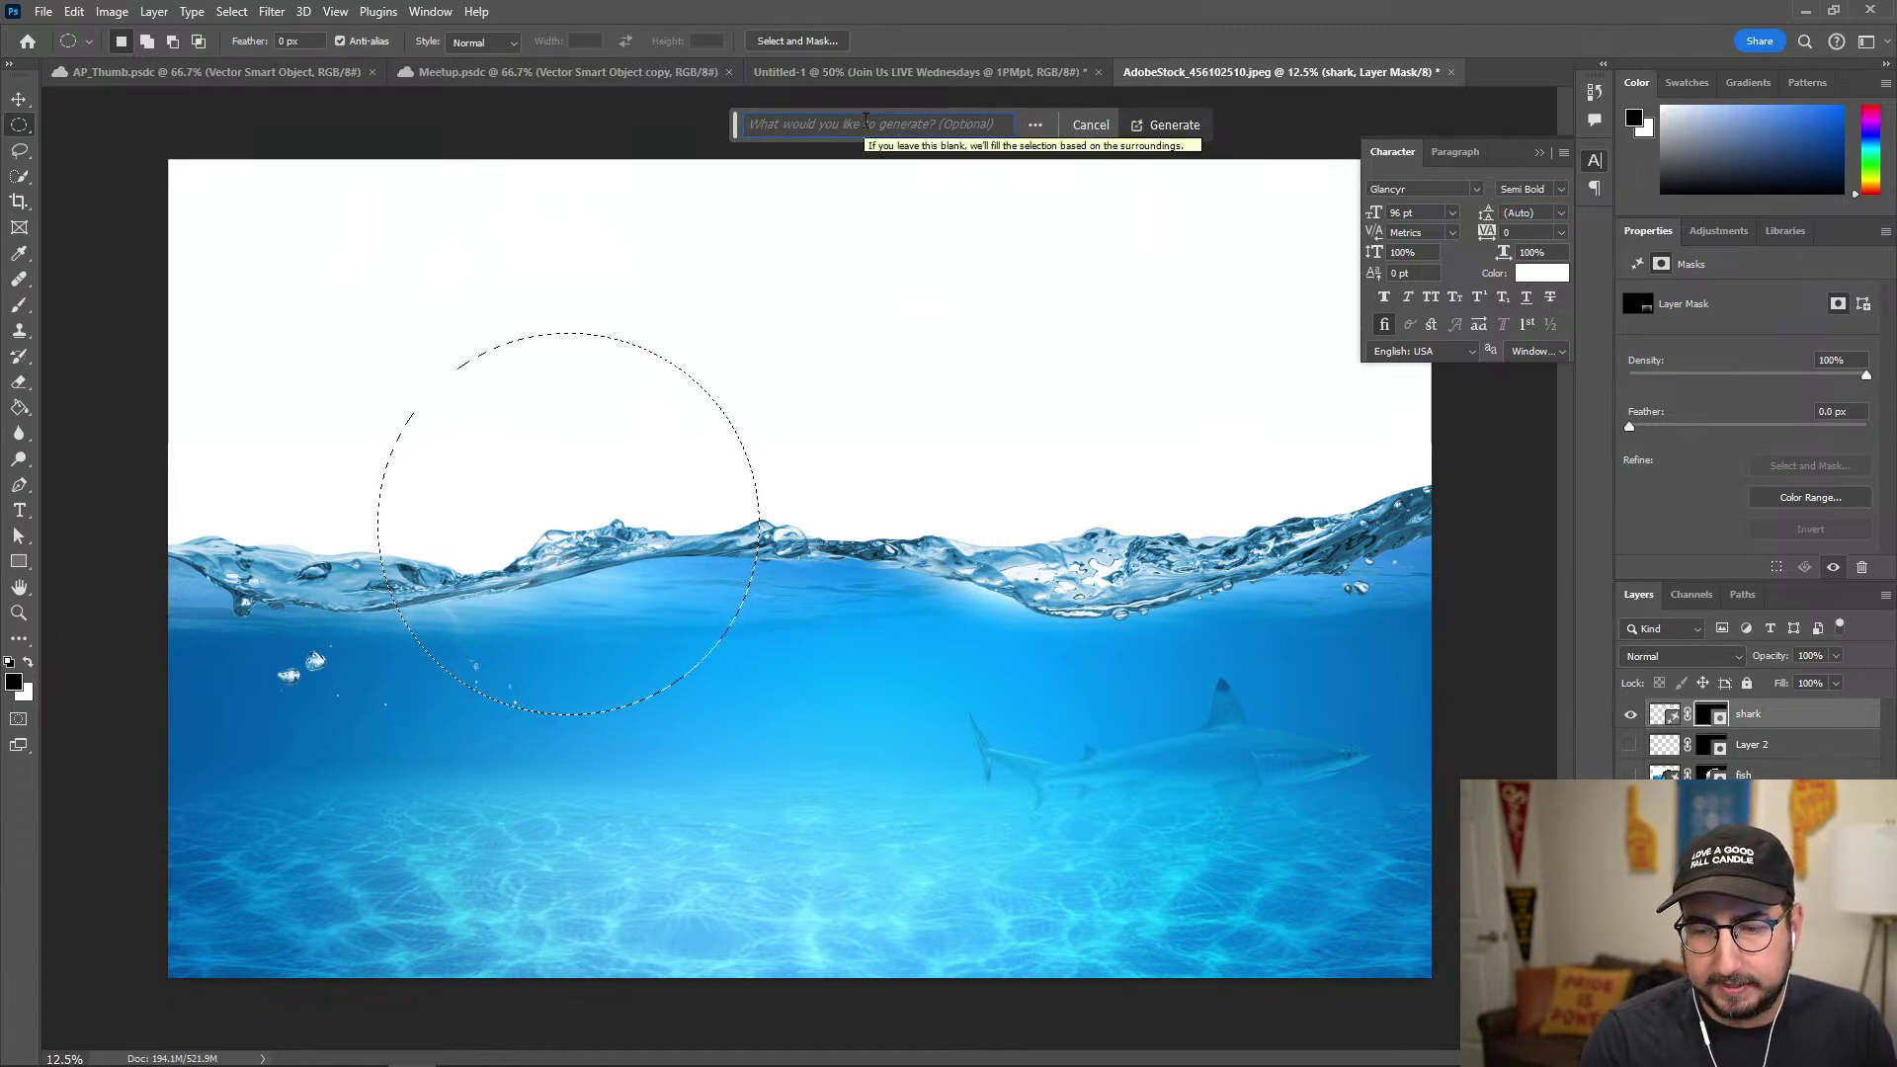
text(metalic ball reflective)
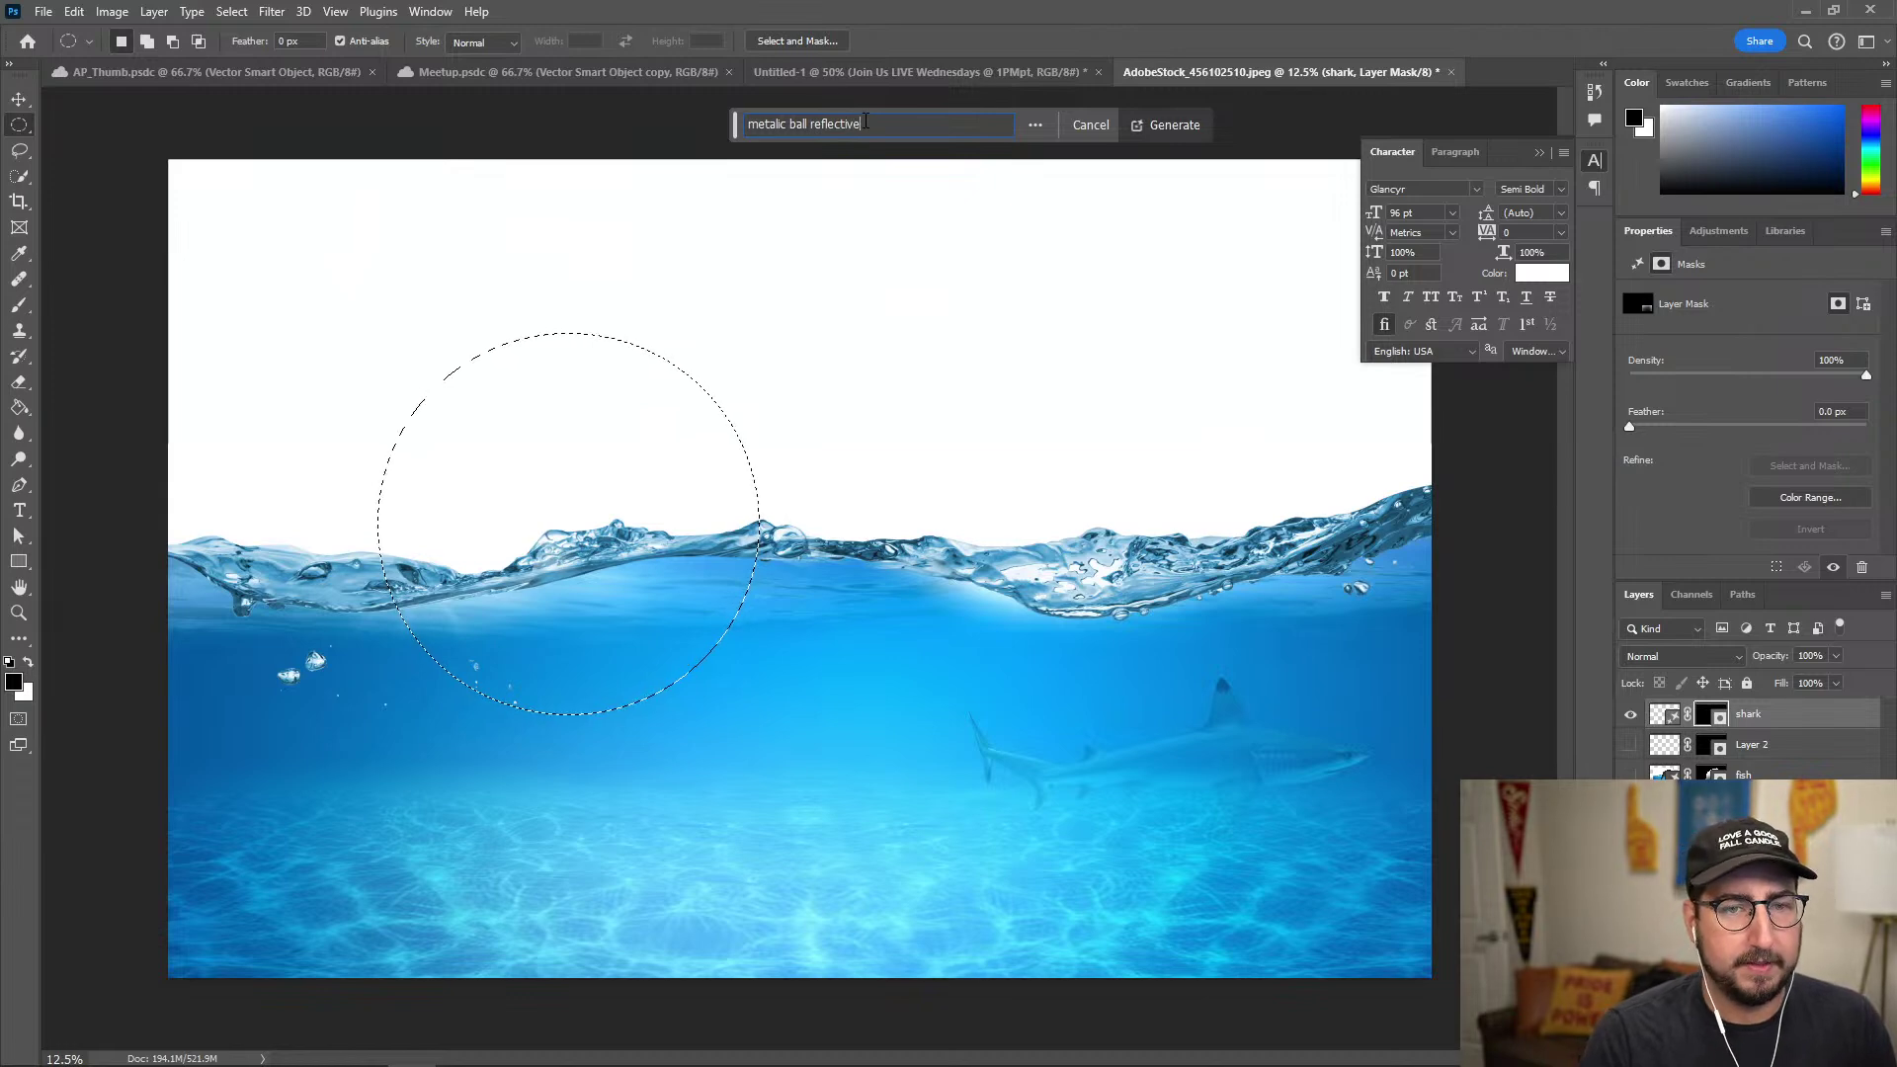
key(Return)
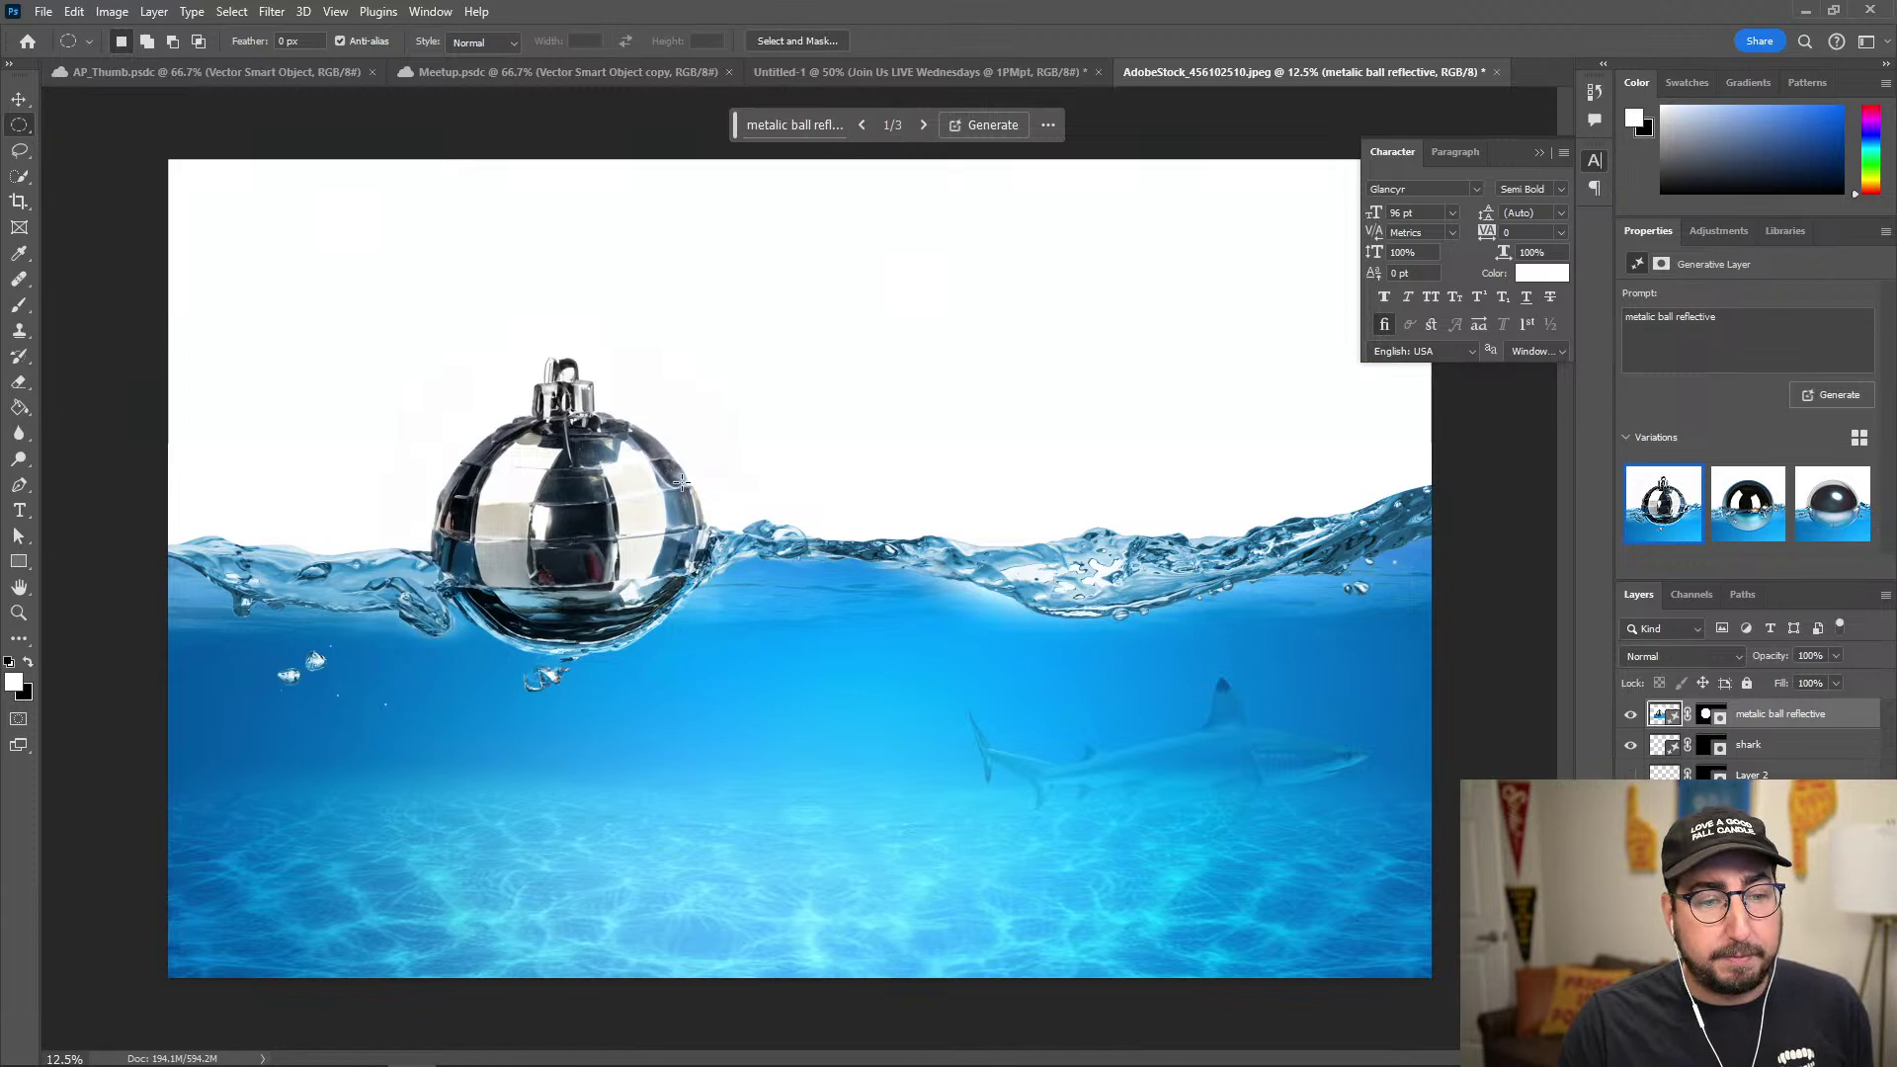
click(1753, 507)
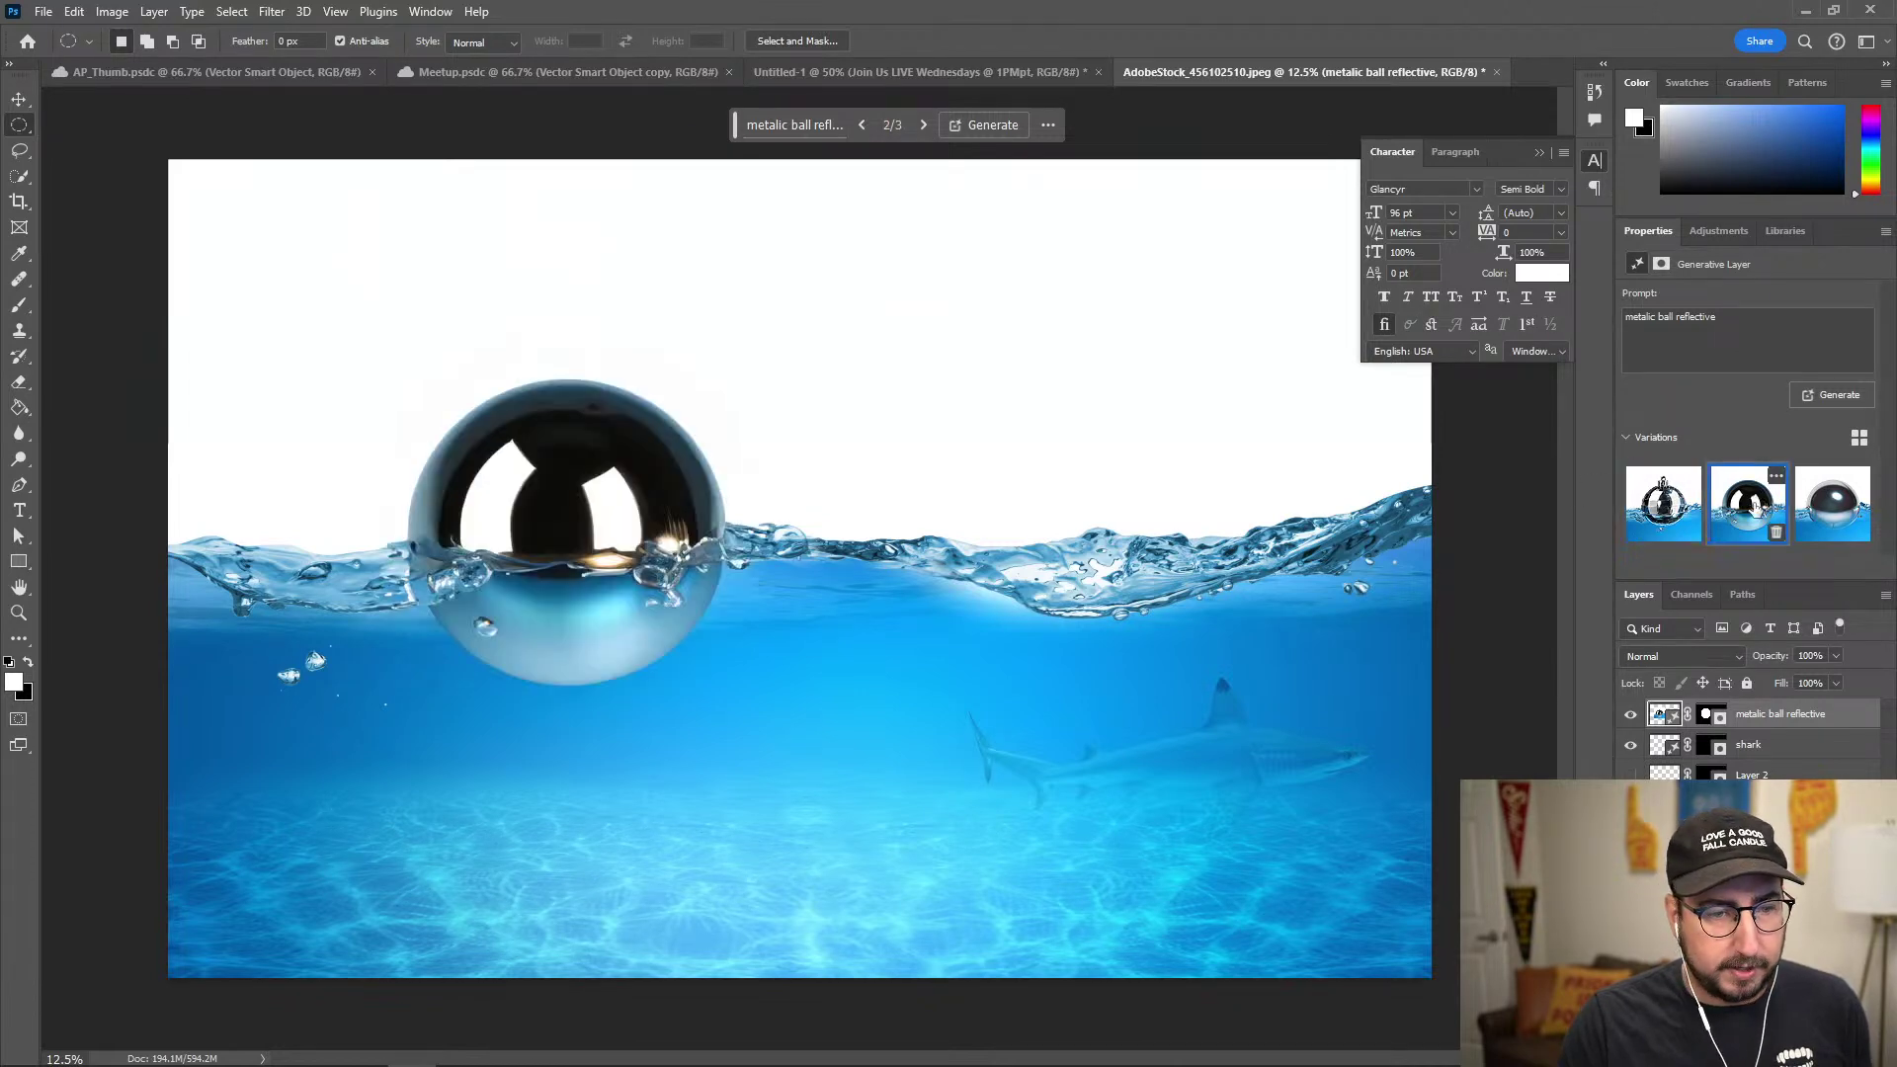
Compare the ball's second and third variations up close, and return to the second one.
key(z)
click(590, 583)
click(563, 590)
click(420, 545)
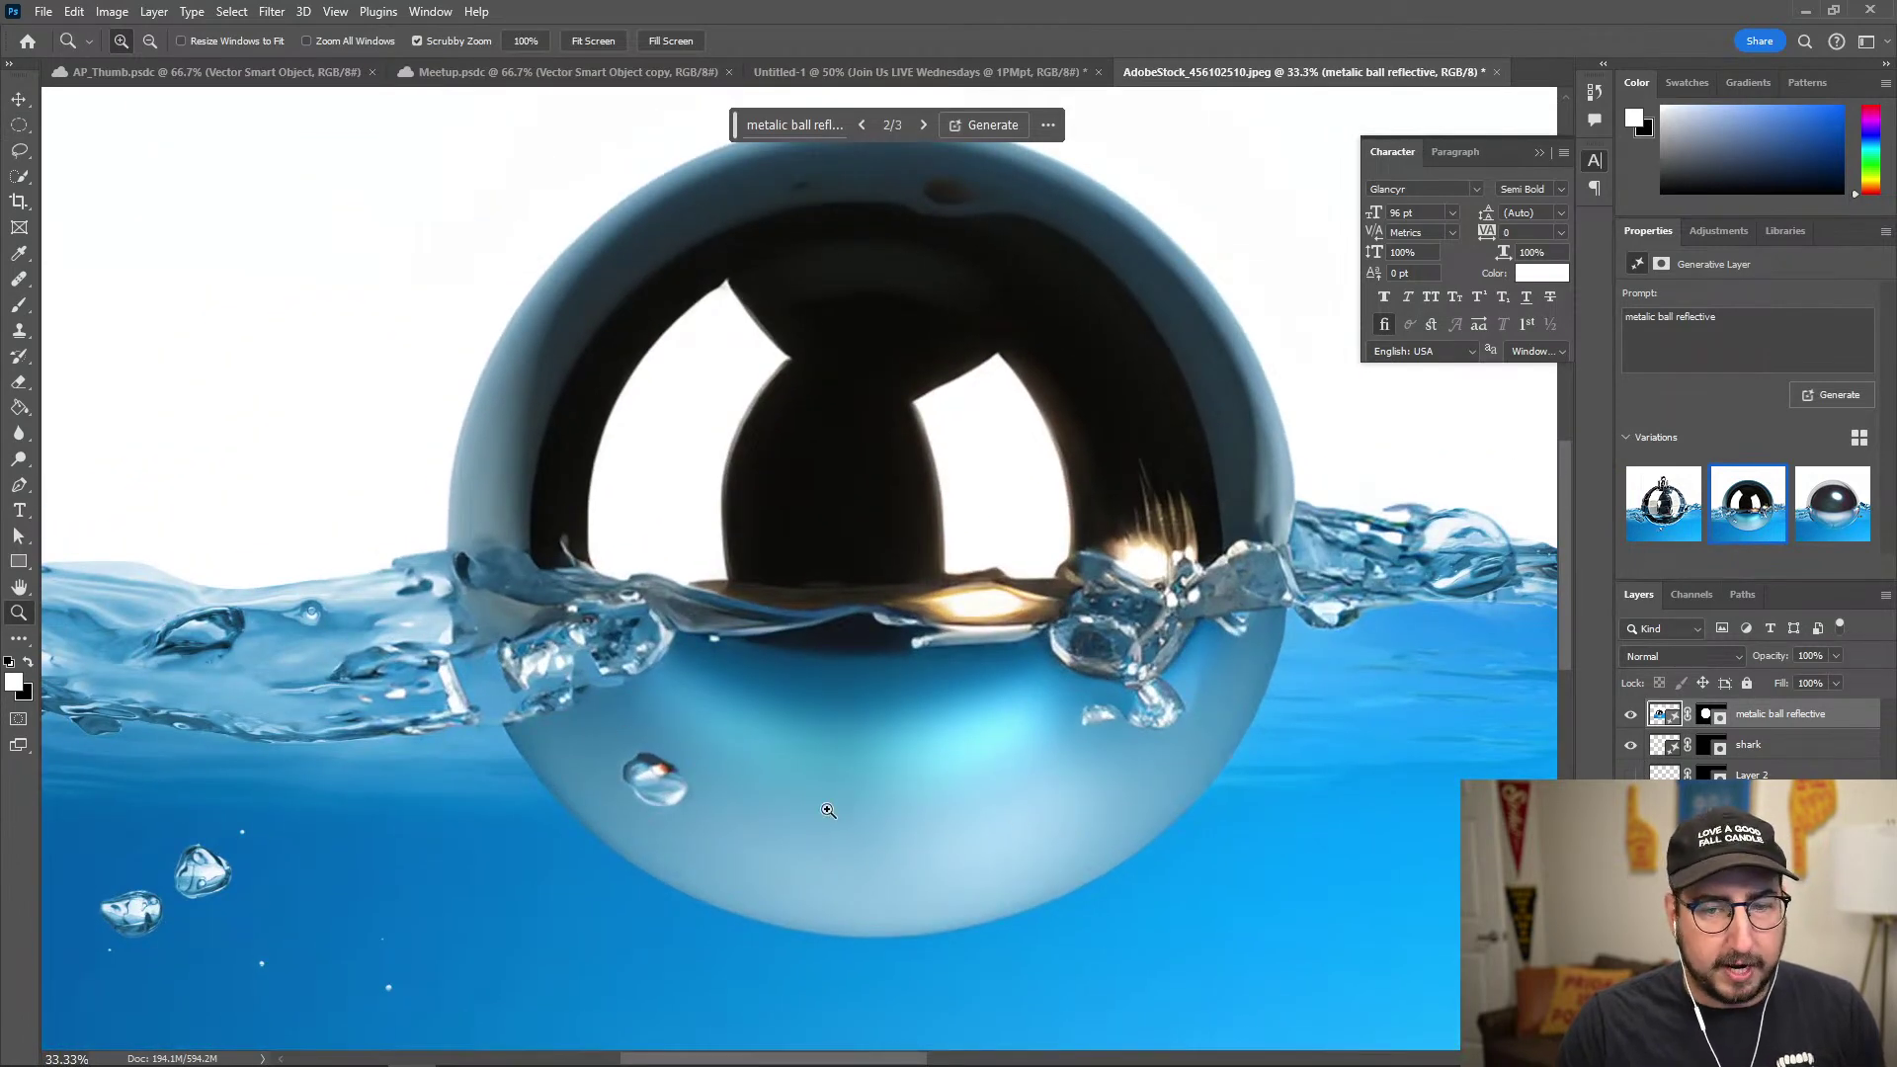
click(1833, 504)
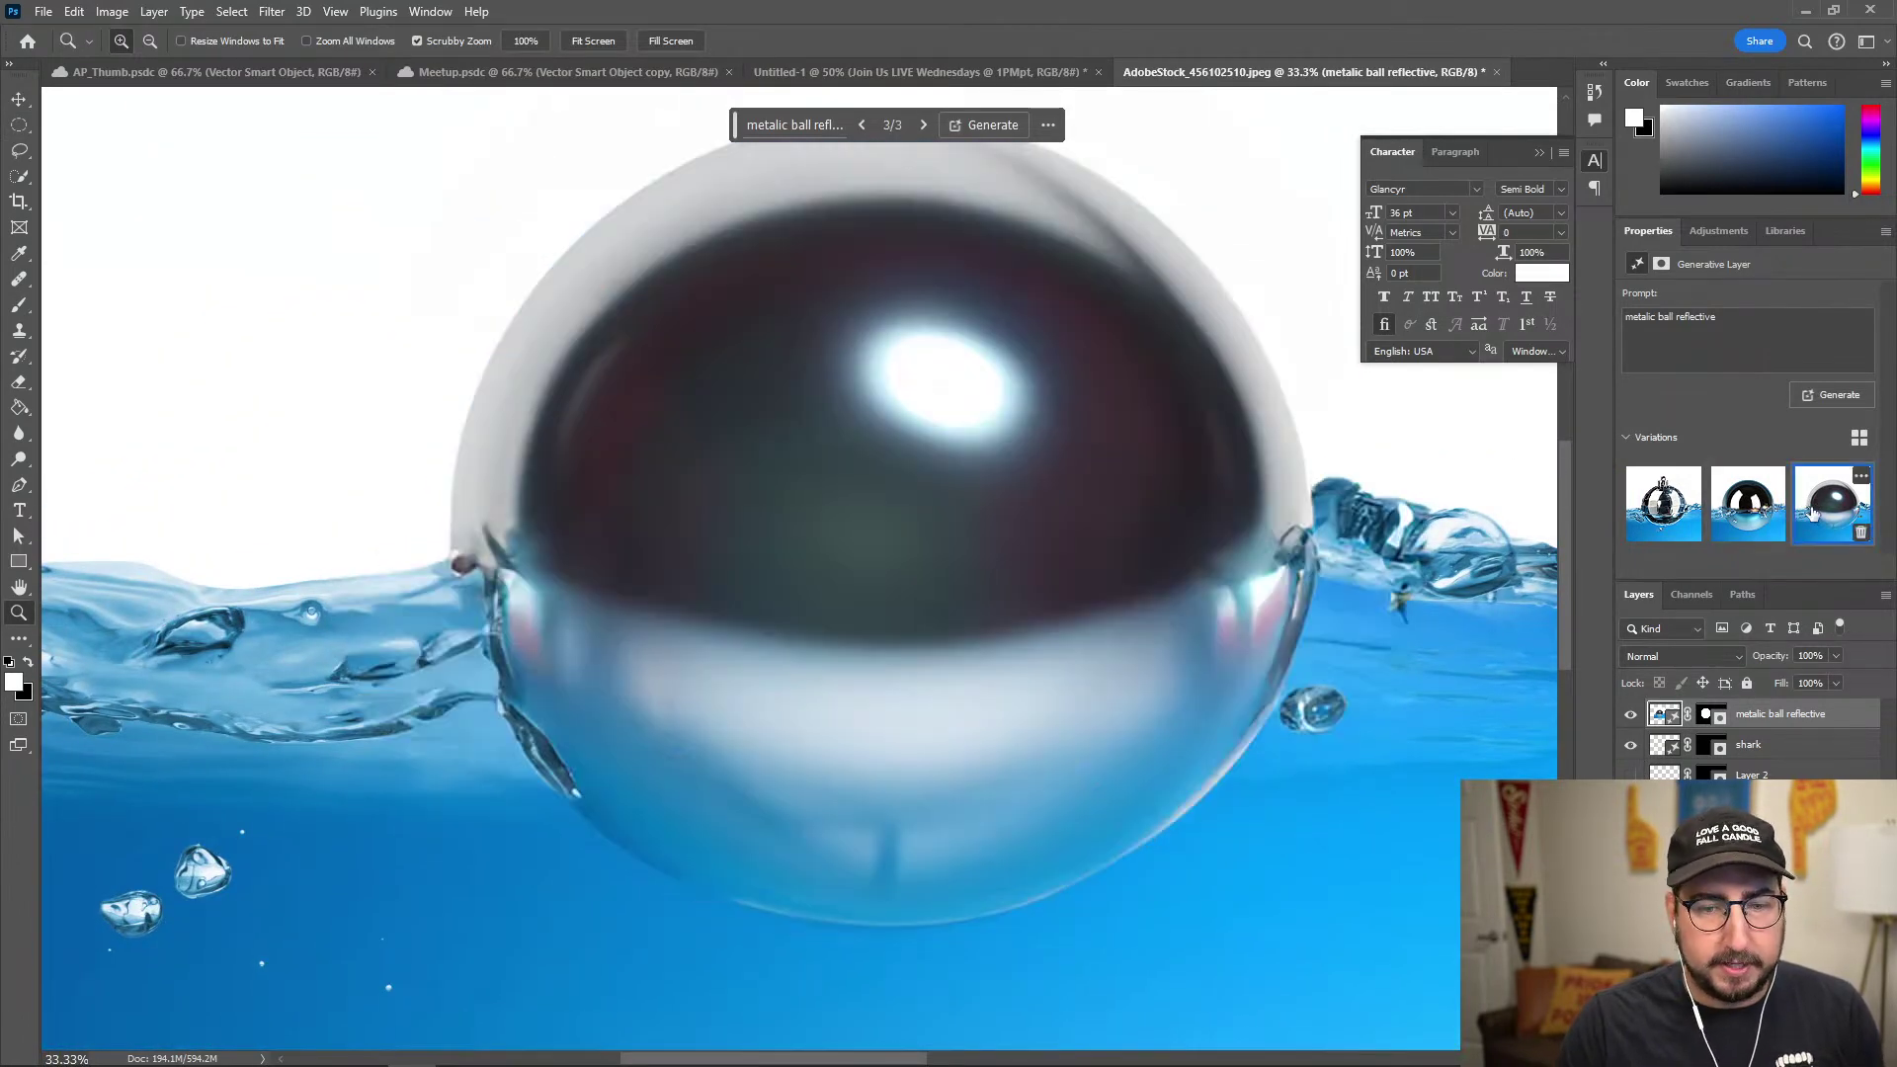
click(1754, 510)
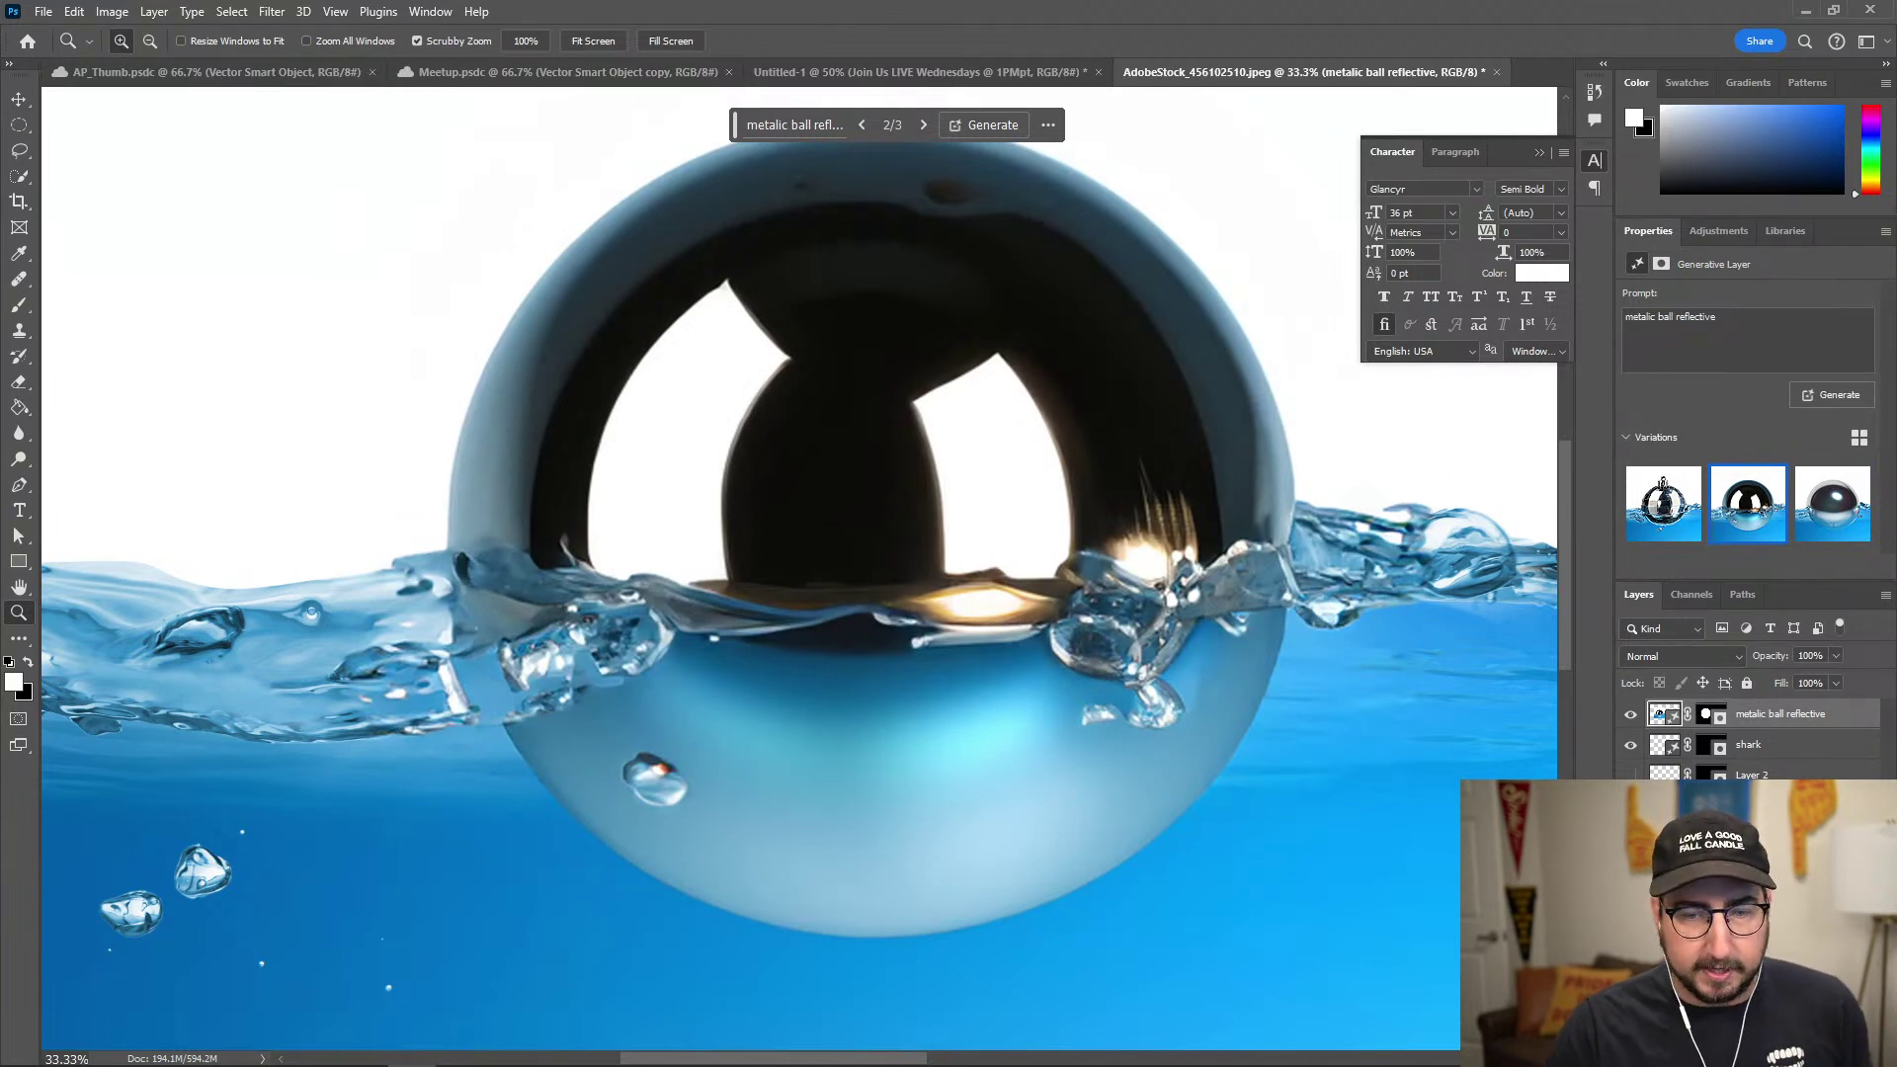
Activate the metallic ball layer's mask and move the Layers panel above Properties.
click(1708, 720)
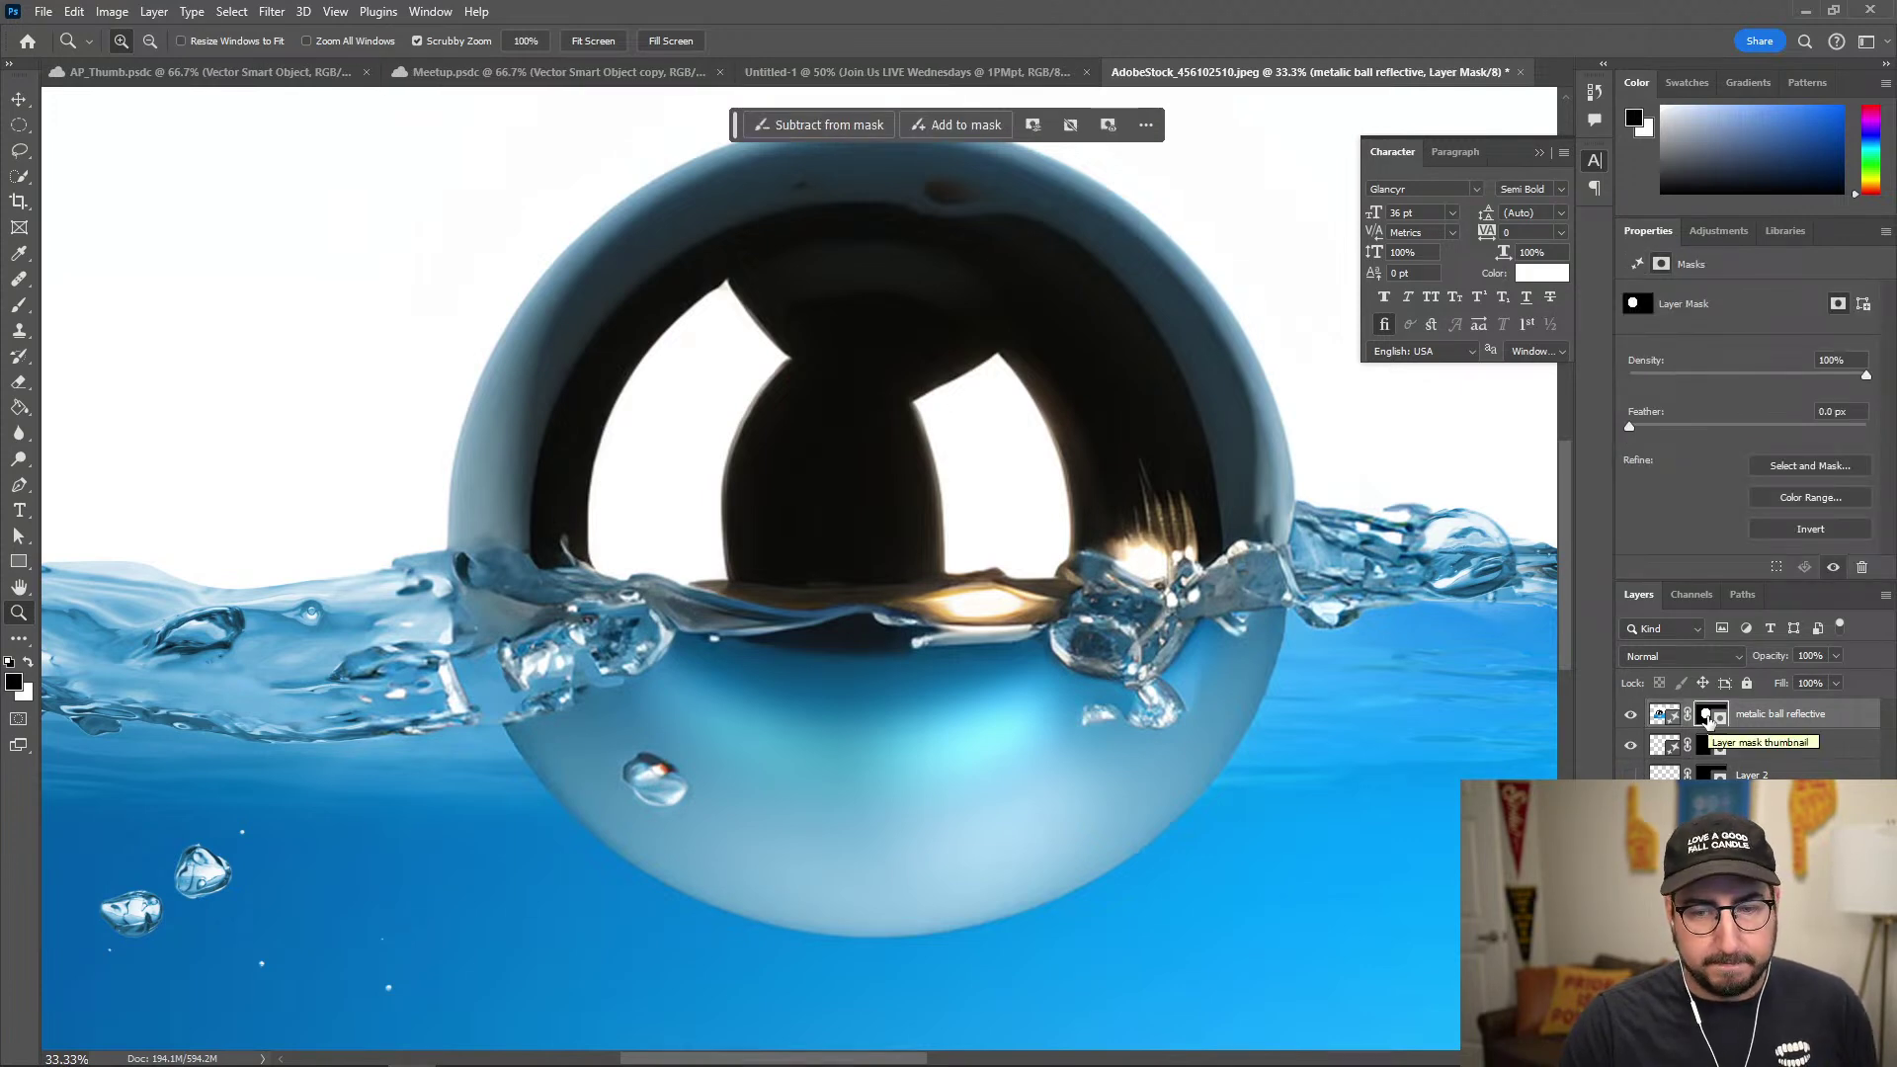
drag(1663, 590, 1659, 198)
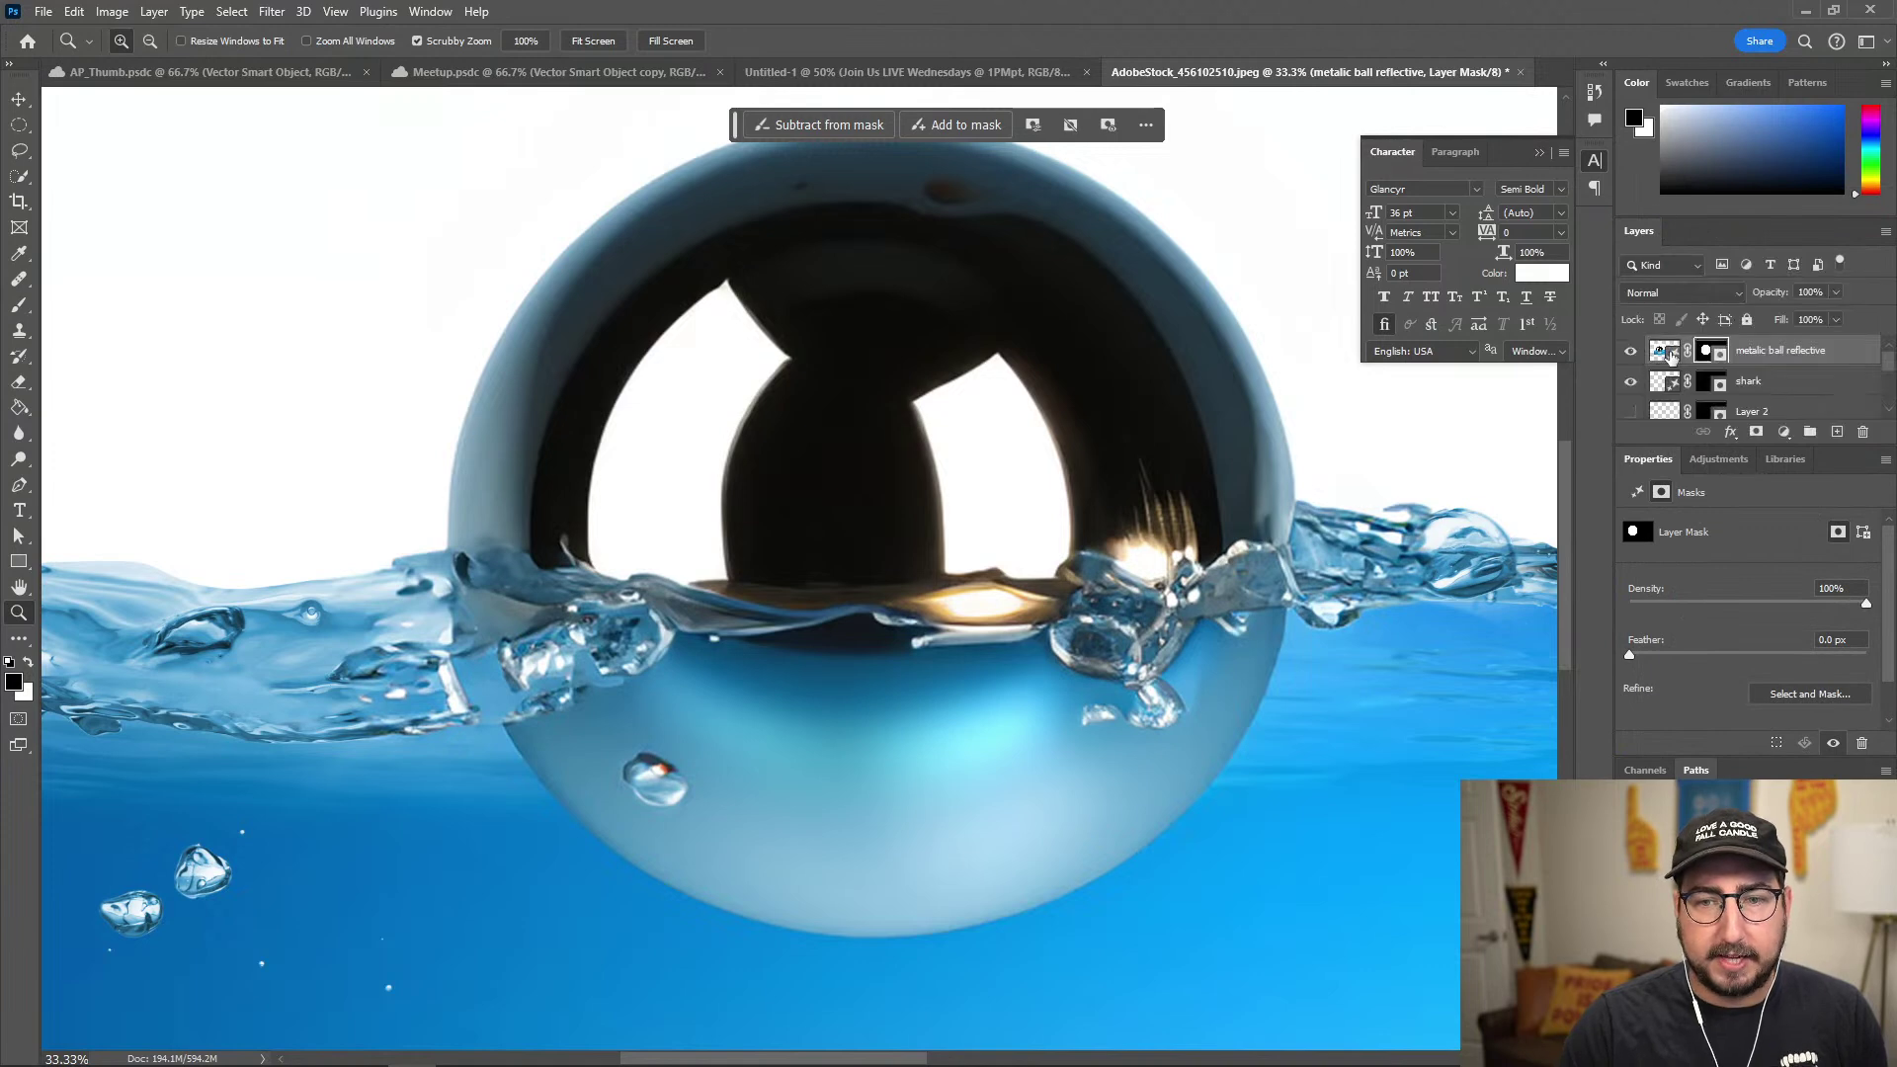
Paint black at 50% opacity over the ball's submerged half on its mask, reduce the brush to 1300 px, and switch the foreground to white.
key(b)
drag(608, 610, 513, 278)
mouse_move(613, 697)
mouse_down()
mouse_move(1018, 714)
mouse_move(795, 714)
mouse_move(923, 708)
mouse_move(1193, 595)
mouse_move(891, 683)
mouse_move(1133, 519)
mouse_move(780, 701)
mouse_move(1070, 566)
mouse_up()
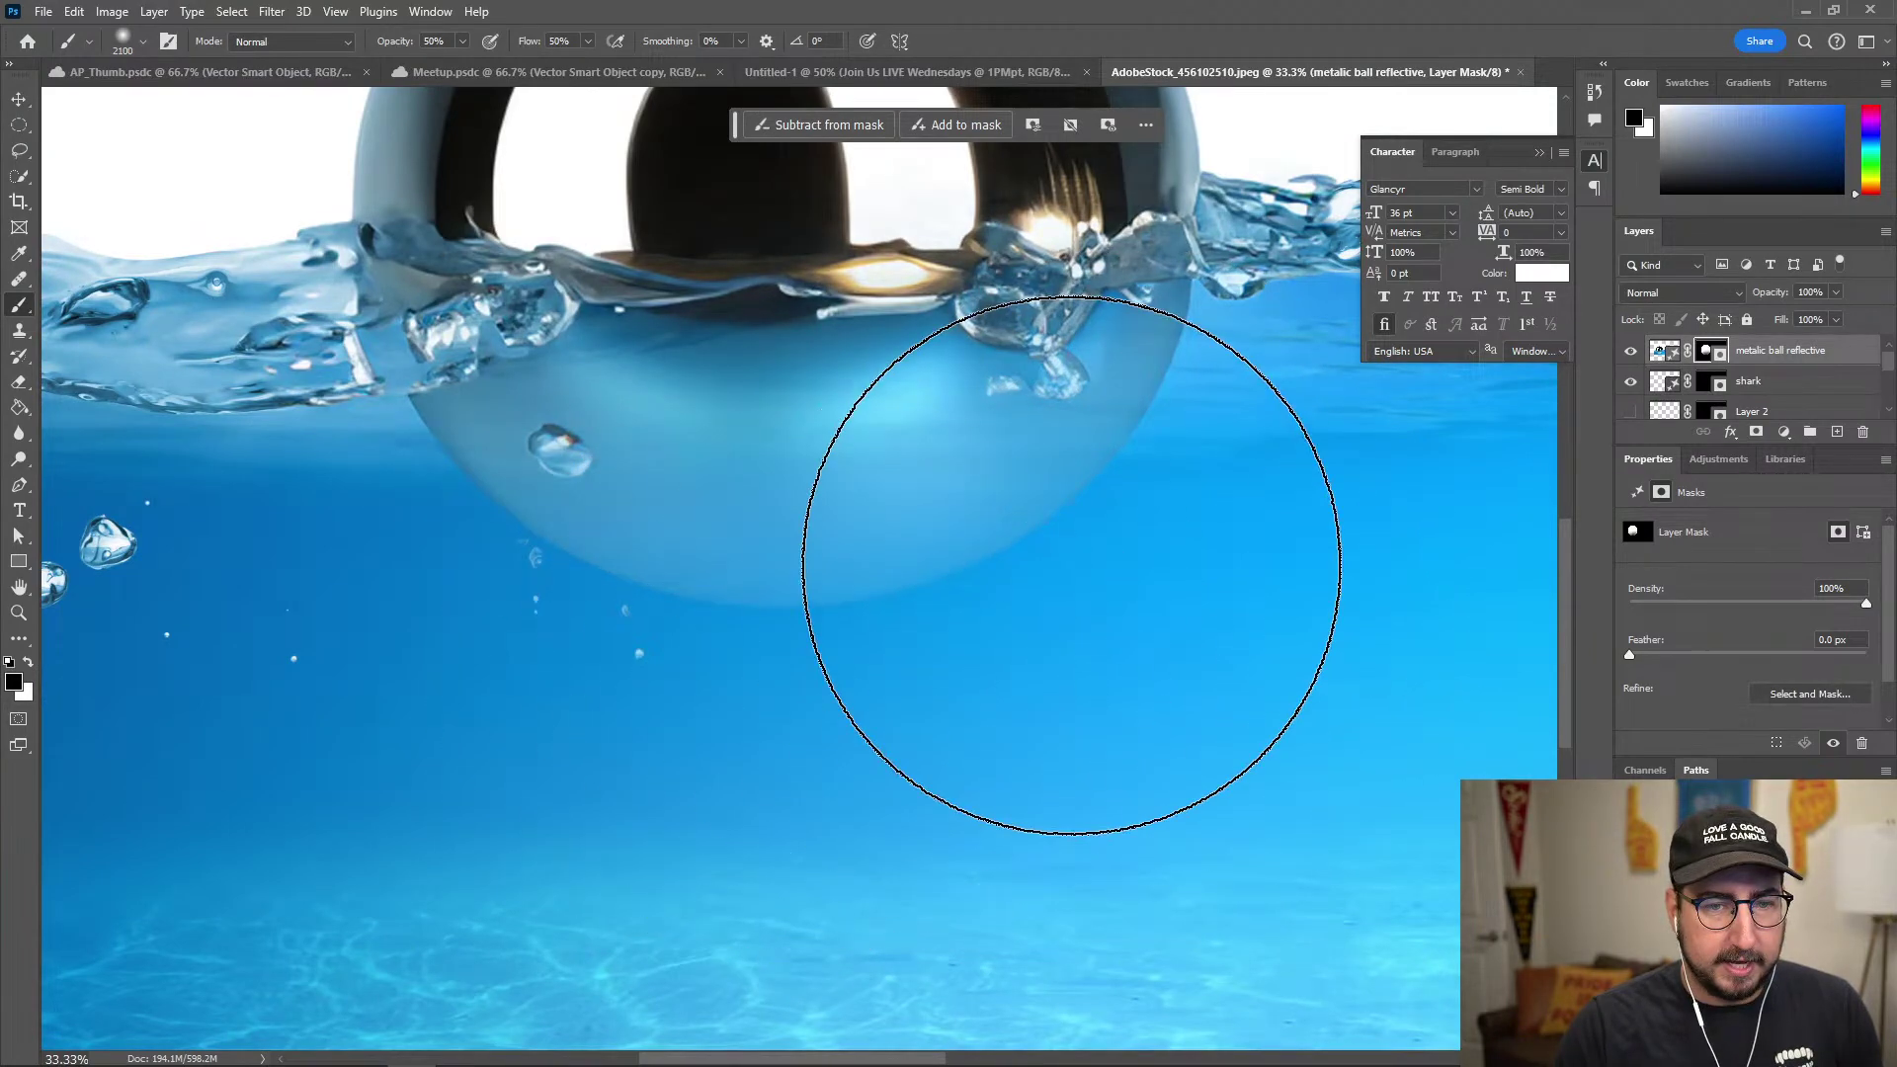
key(bracketleft)
key(bracketleft)
key(bracketleft)
key(bracketleft)
key(bracketleft)
key(bracketleft)
key(bracketleft)
key(bracketleft)
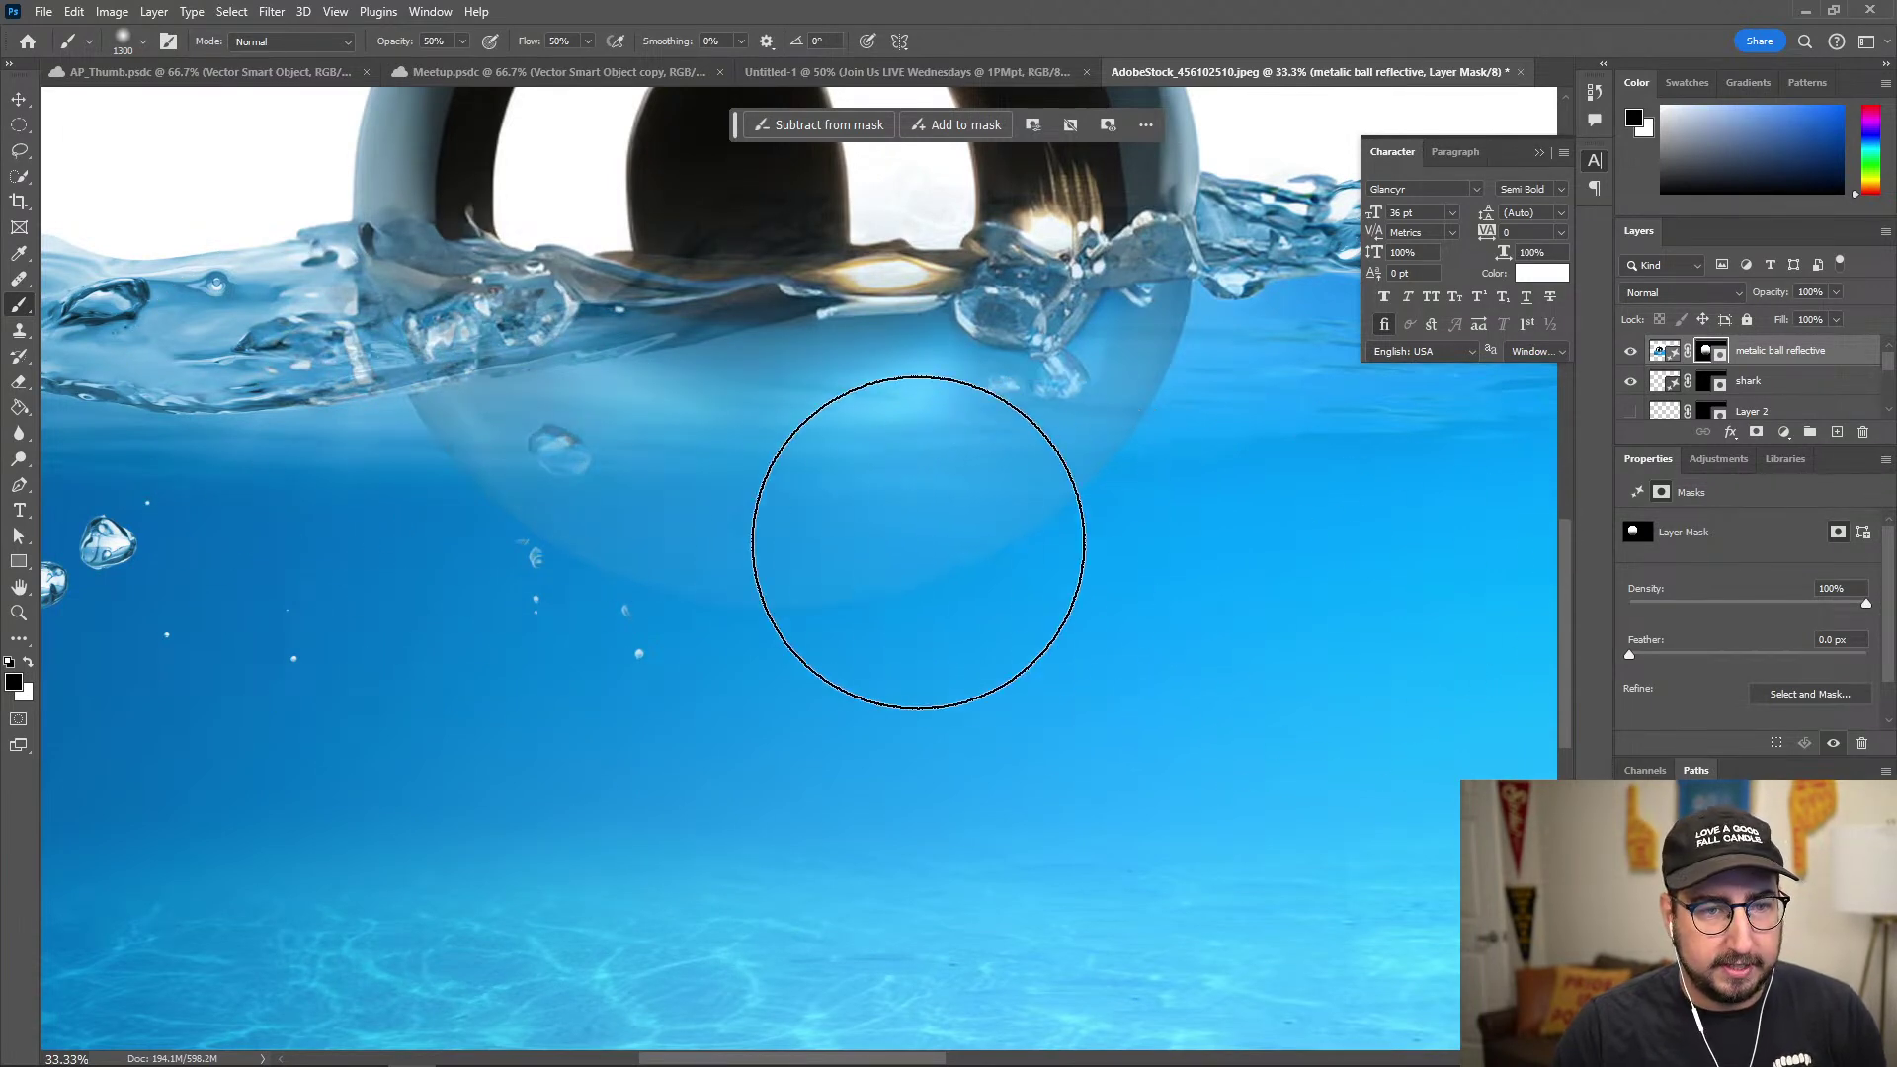
scroll(908, 691, up, 5)
key(x)
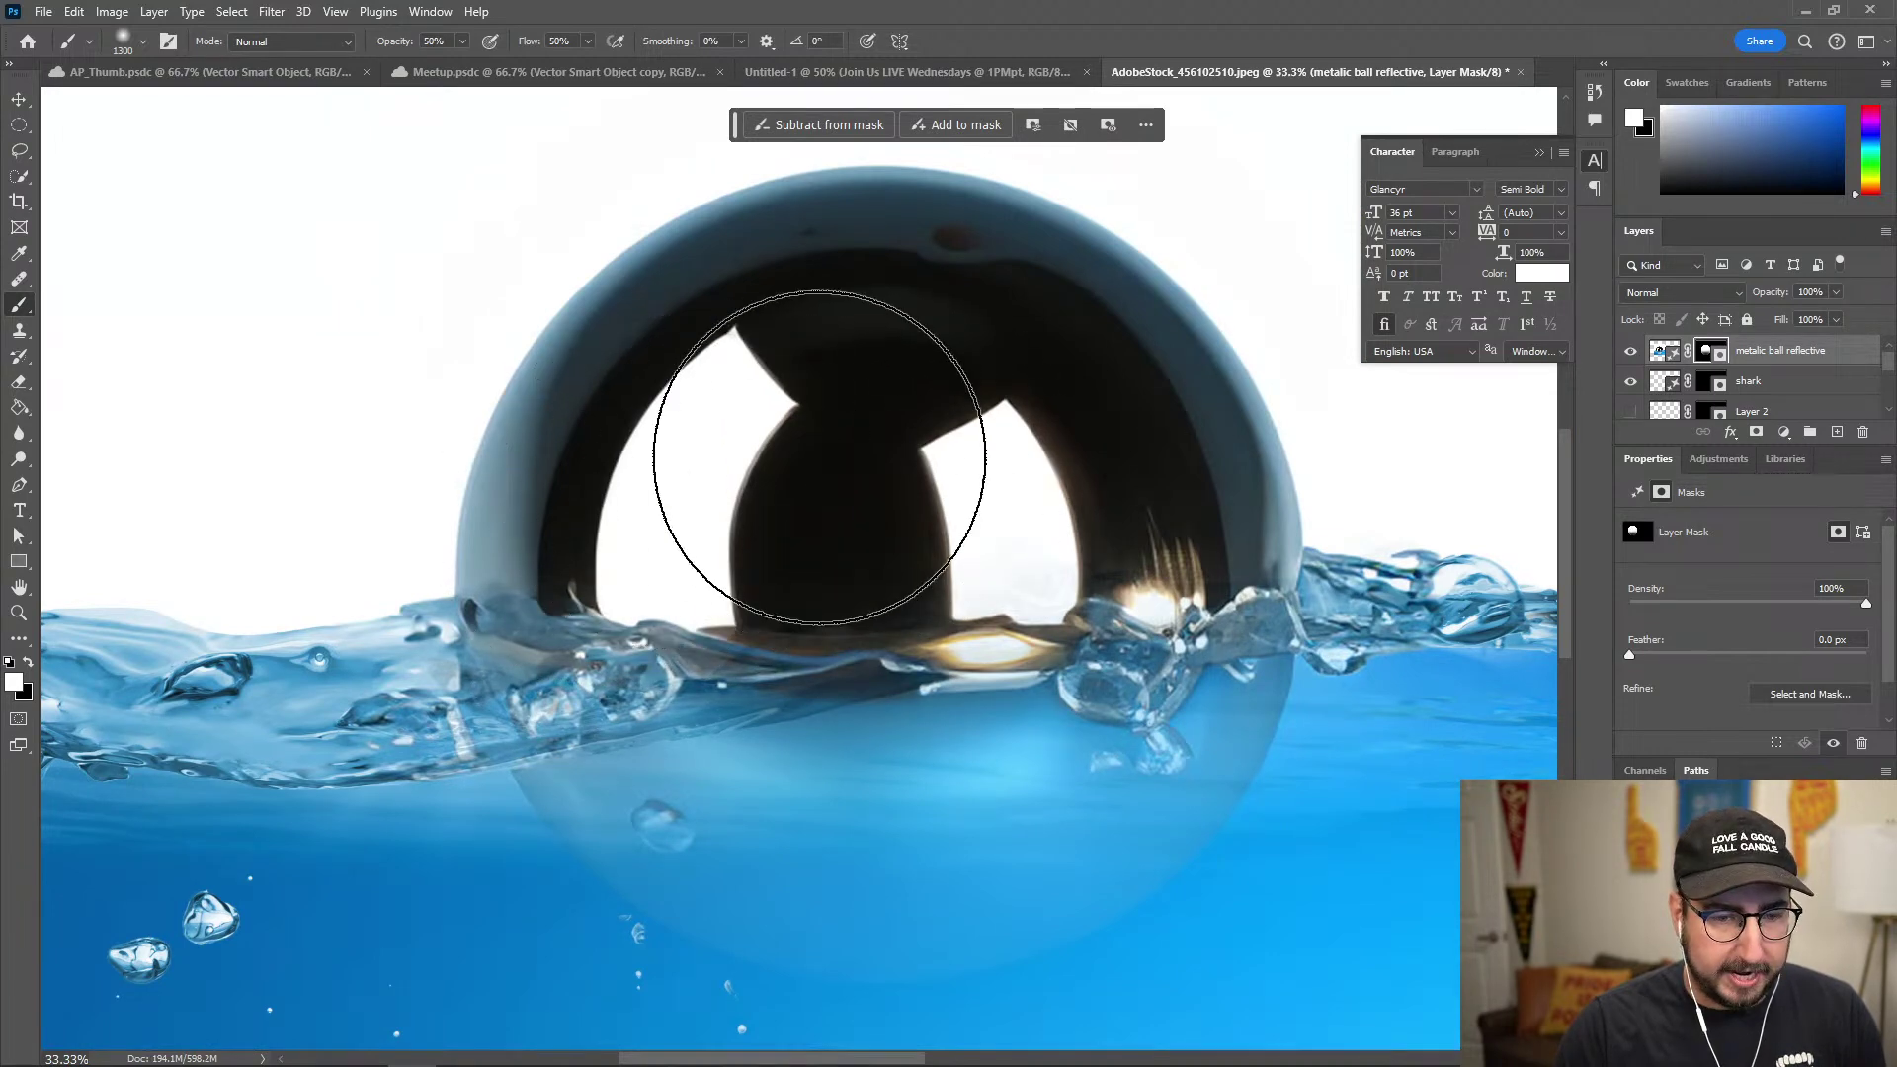
Review how the faded ball and shark blend with the water across the whole image.
key(z)
alt+click(884, 655)
alt+click(884, 655)
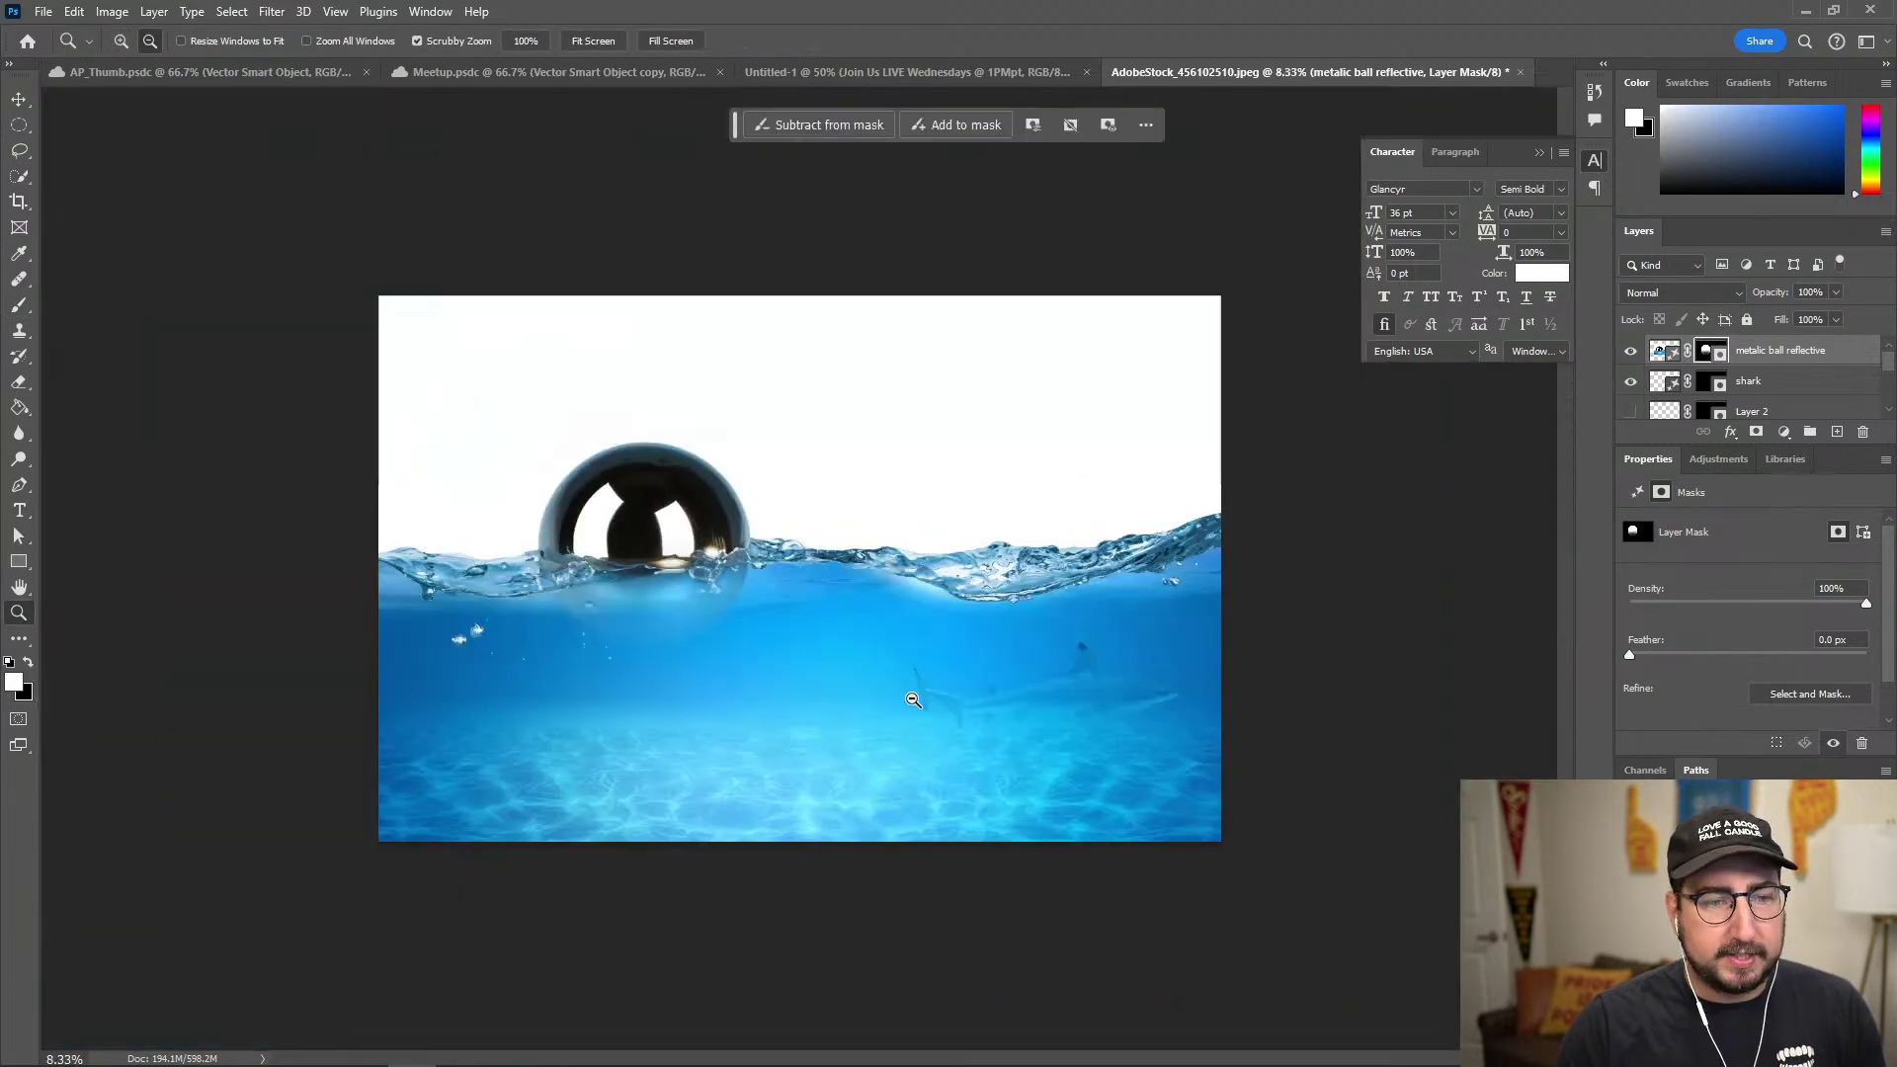
key(b)
key(z)
click(808, 657)
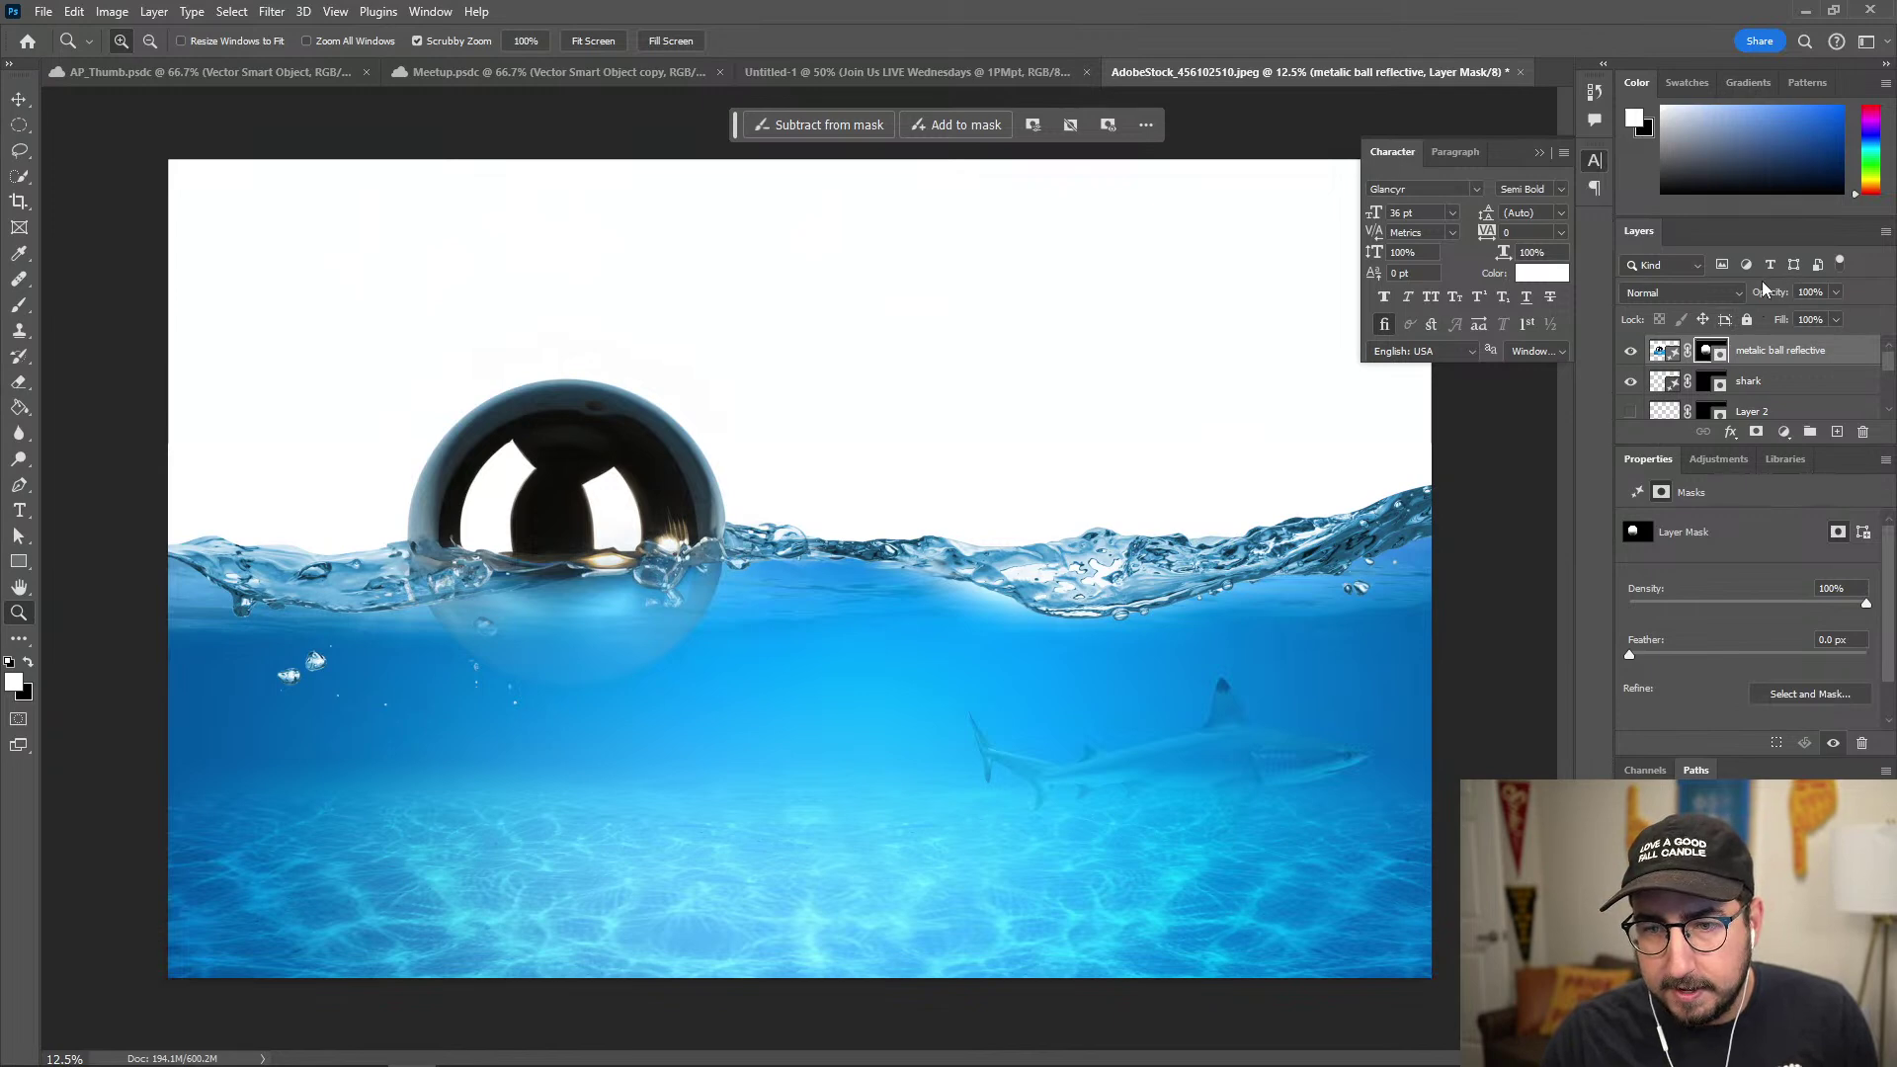
key(alt+Tab)
key(alt+Tab)
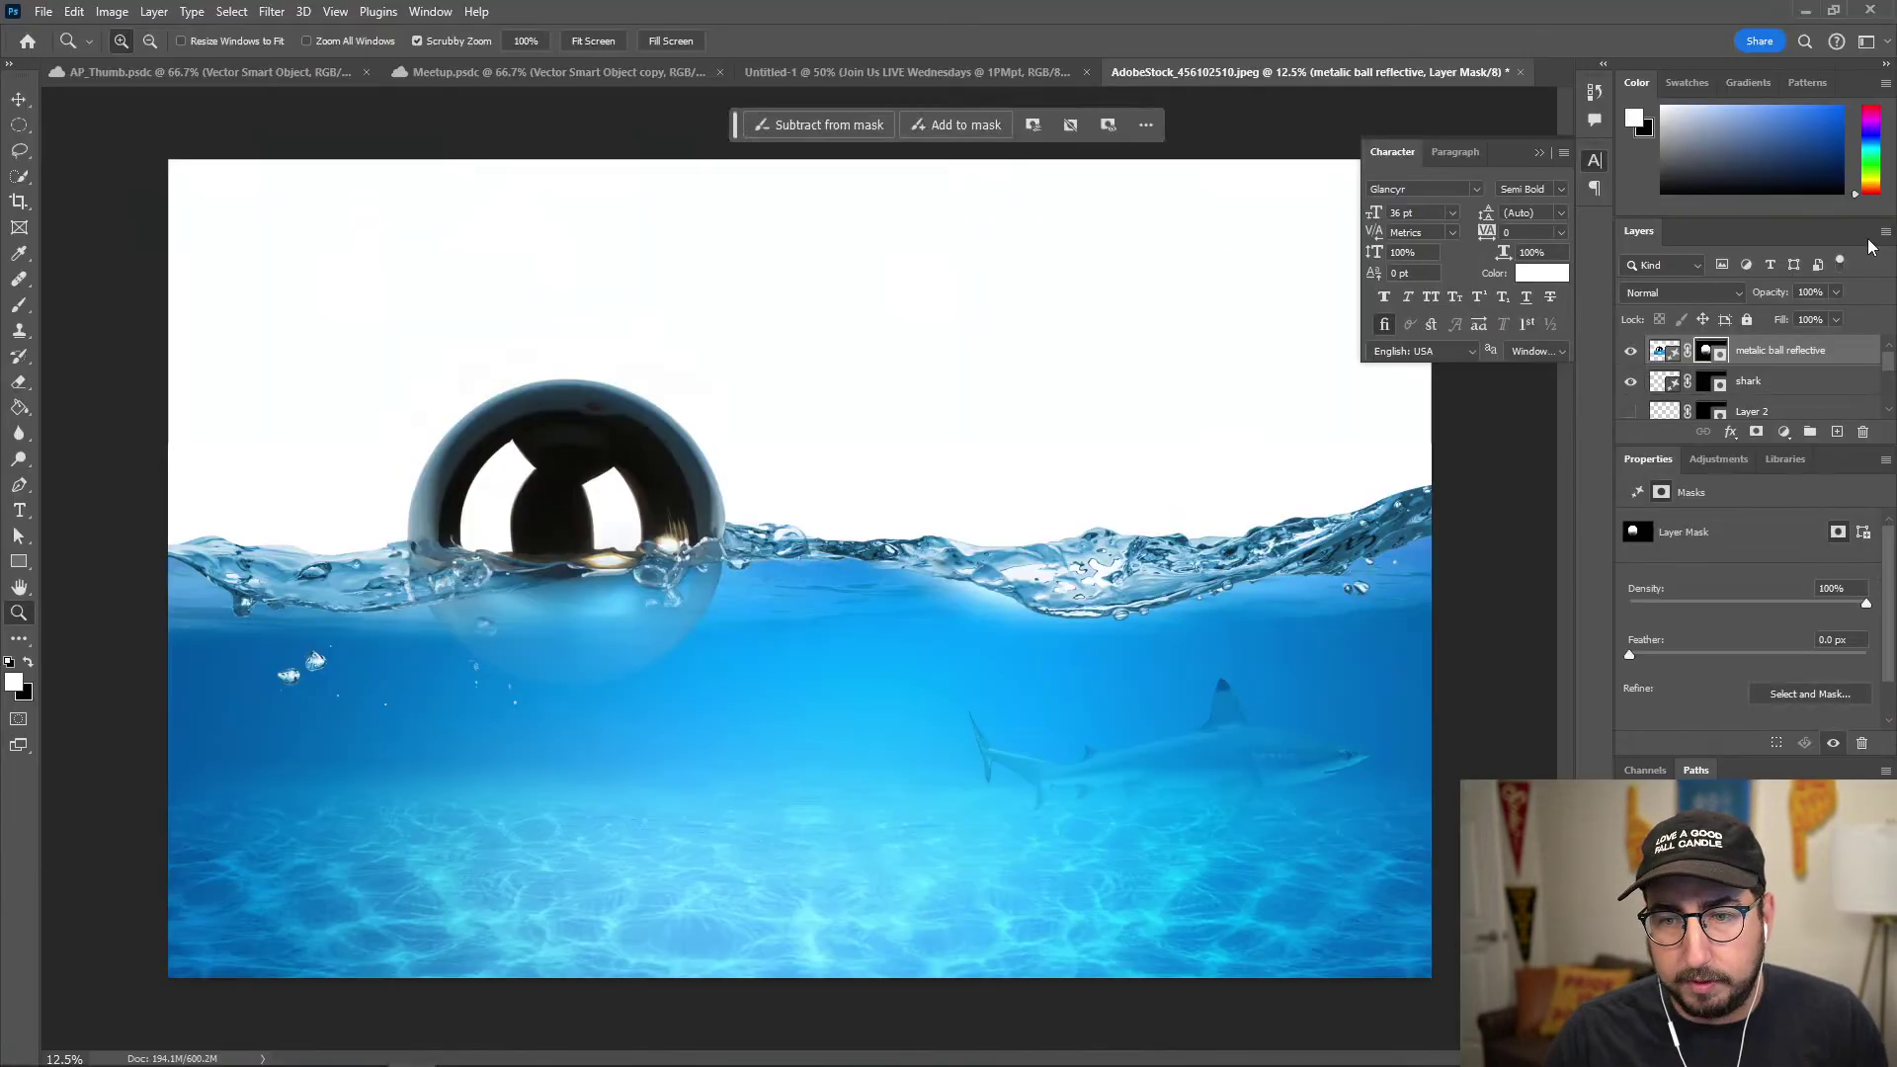
Enlarge the Layers panel downward until every layer down to the Background is listed.
click(1886, 235)
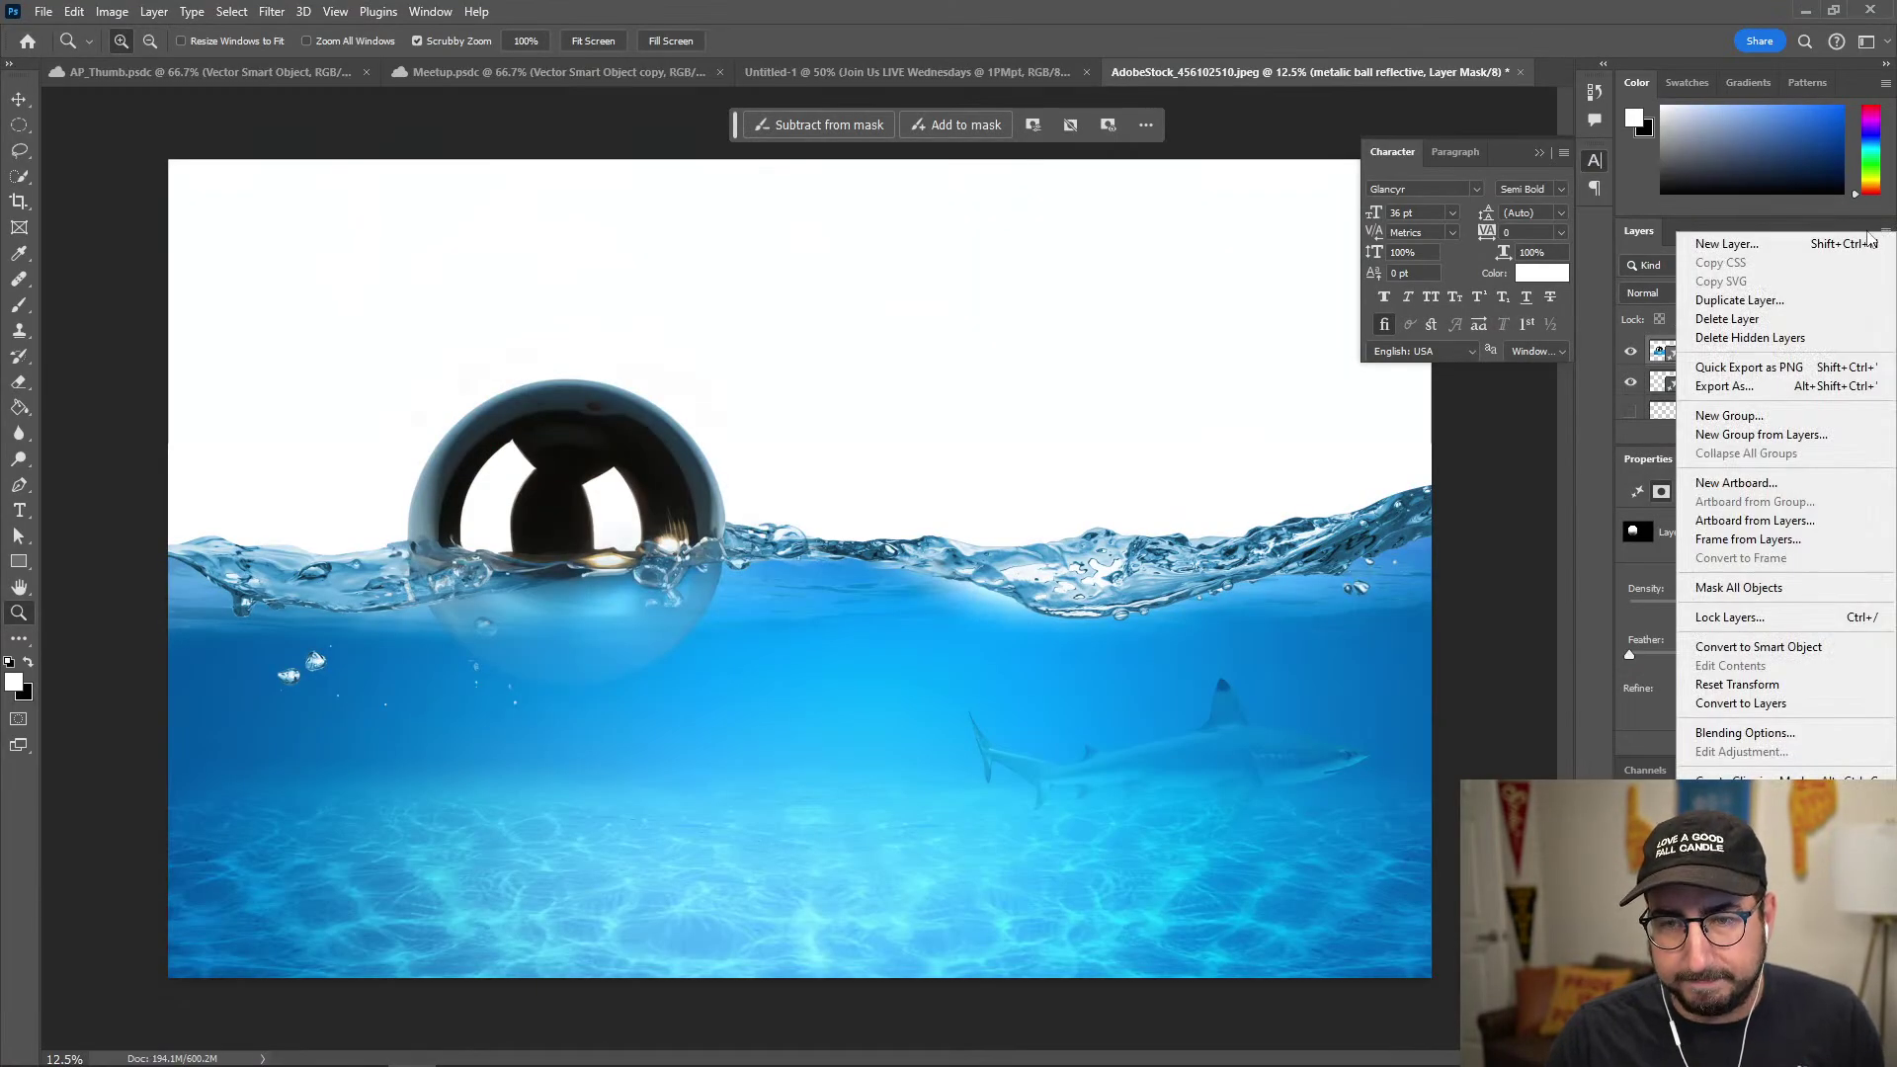
click(1868, 234)
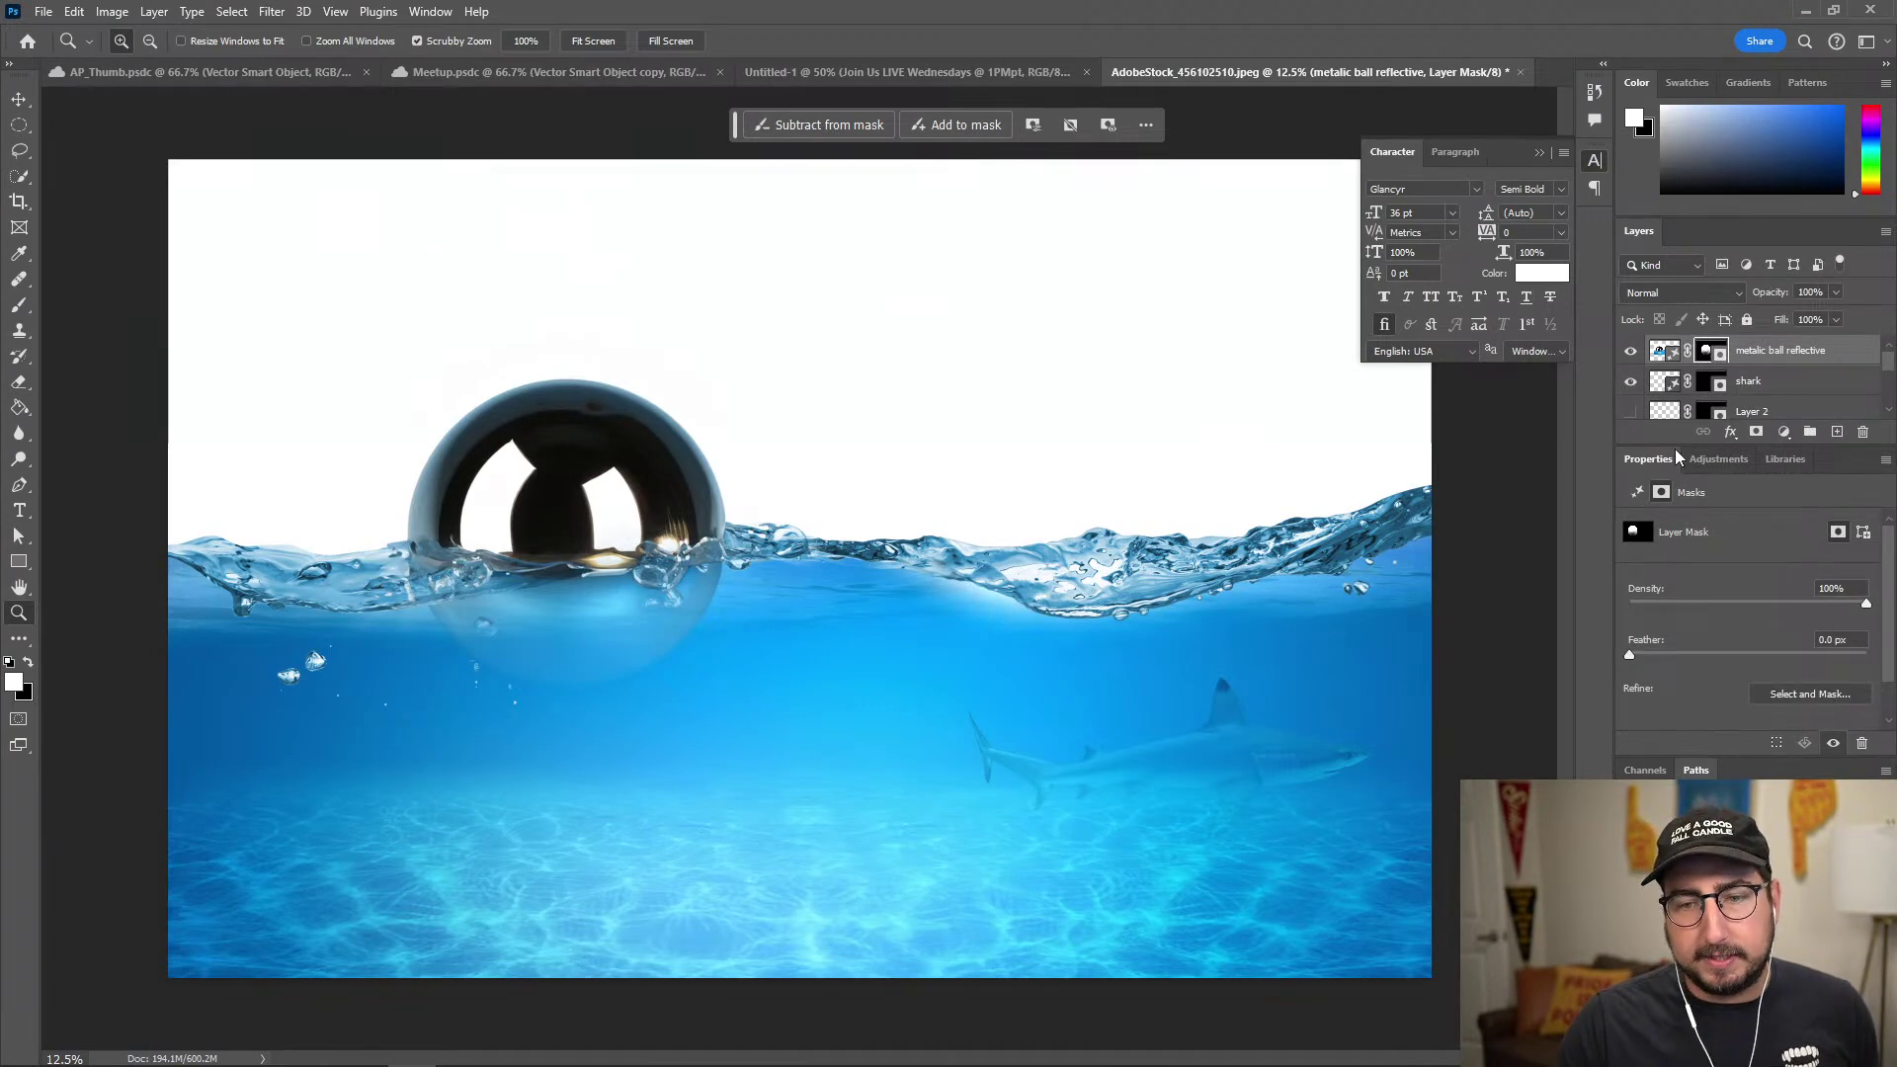
drag(1674, 448, 1674, 615)
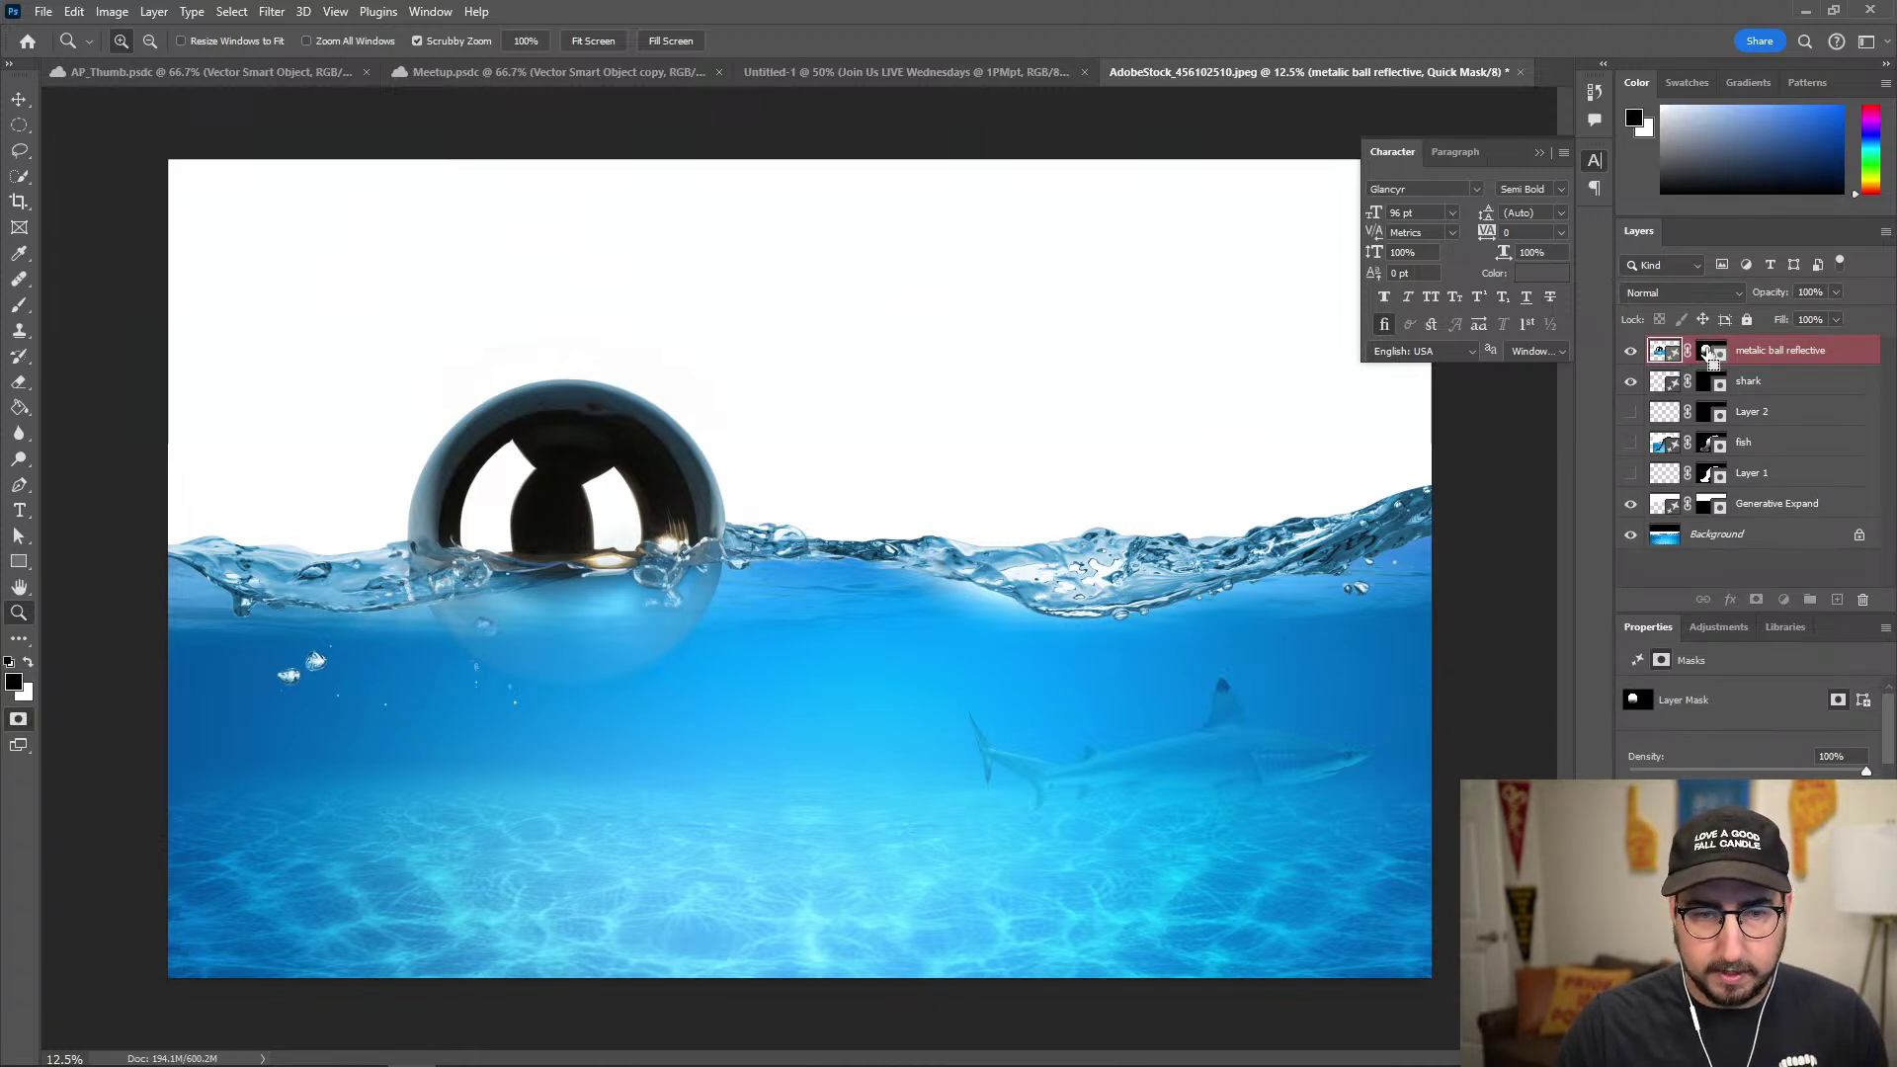
Load the metallic ball layer's mask as a selection, examine its partly transparent area close up in Quick Mask, and return to the deselected full image.
key(q)
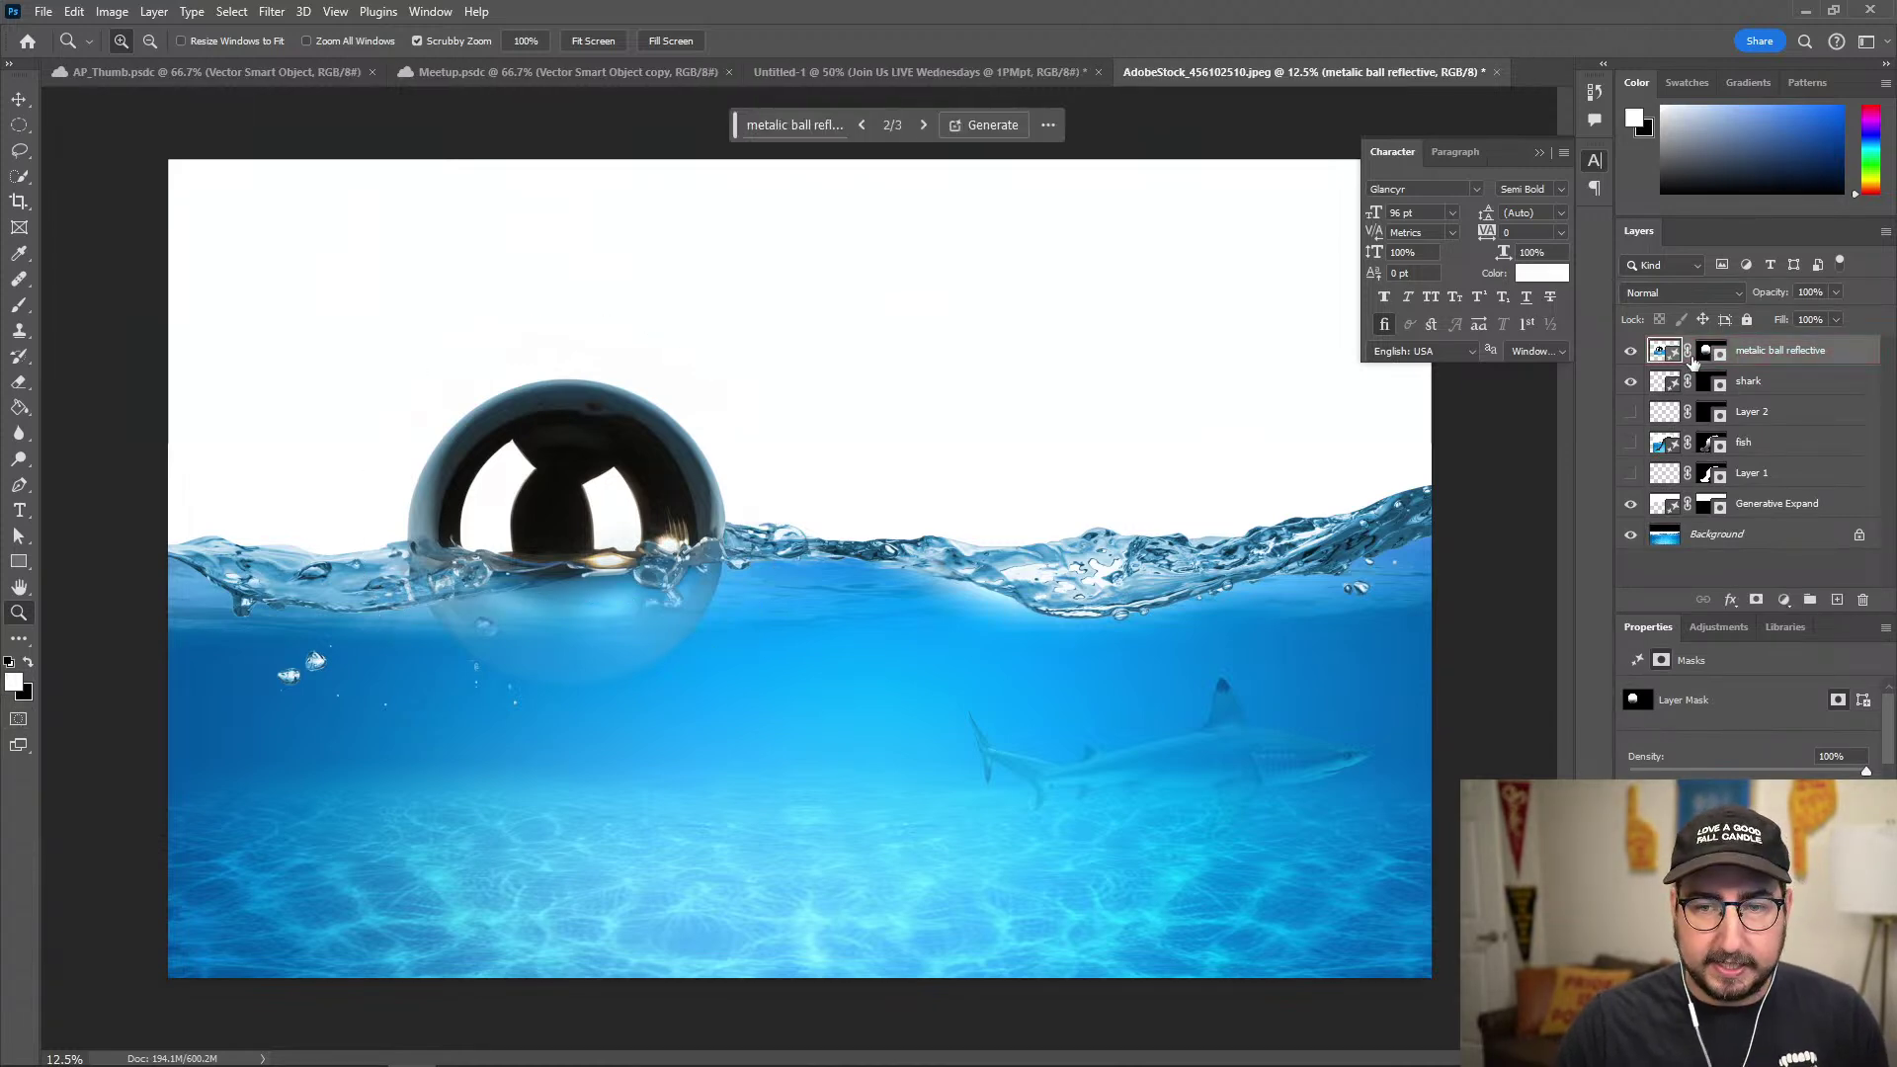
key(q)
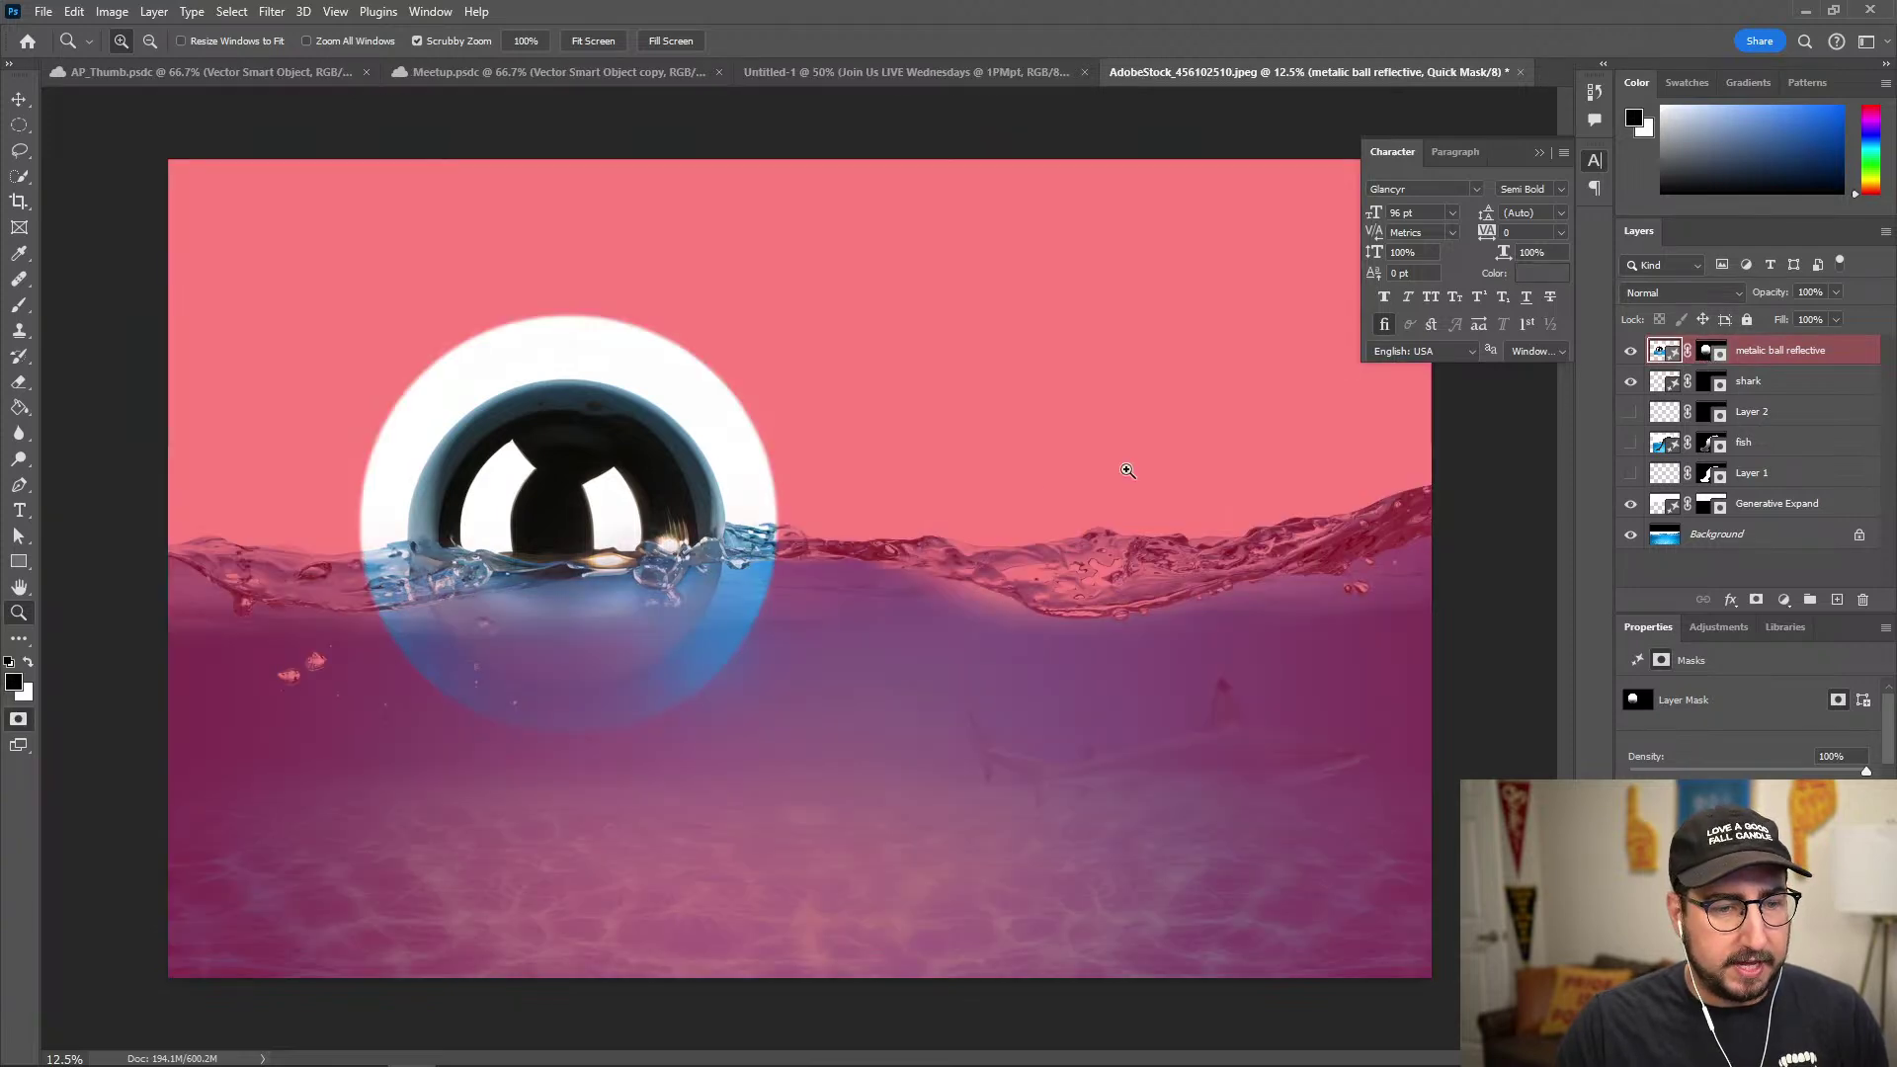
click(582, 659)
click(609, 638)
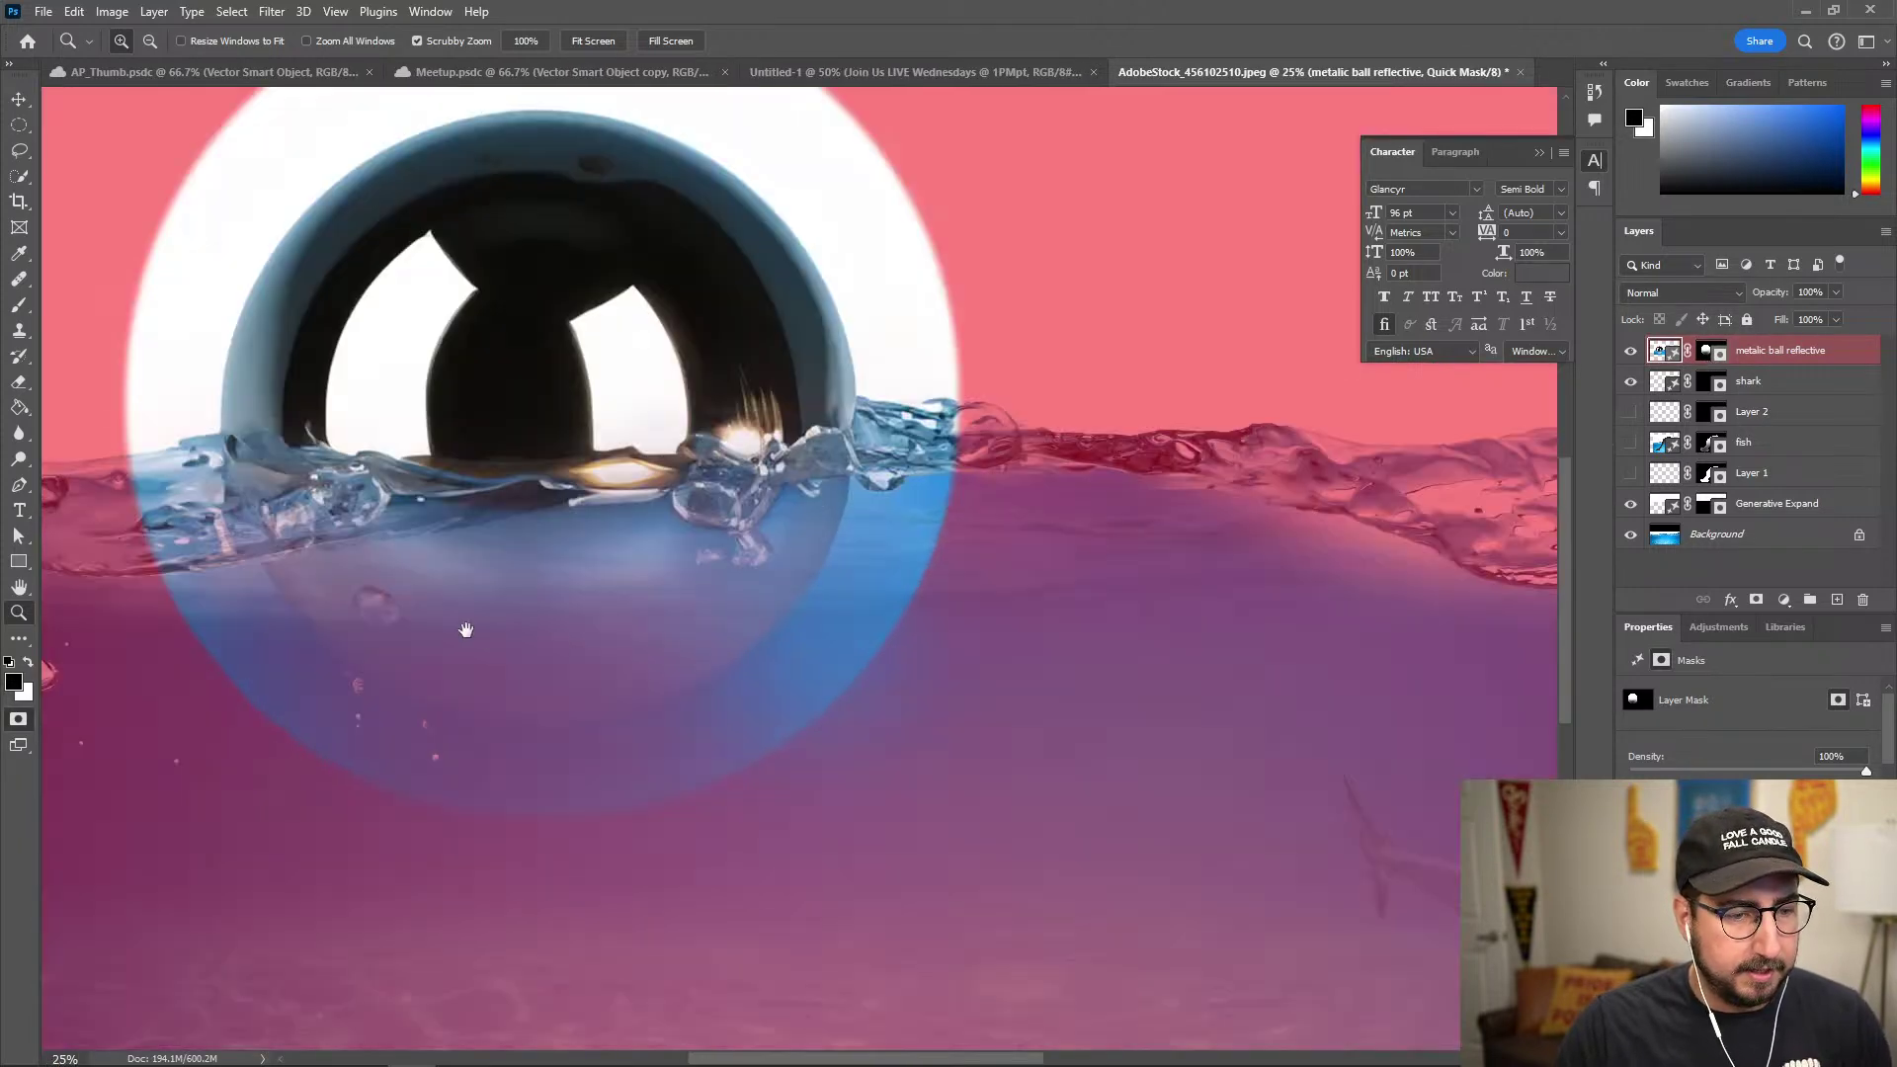
drag(487, 635, 682, 637)
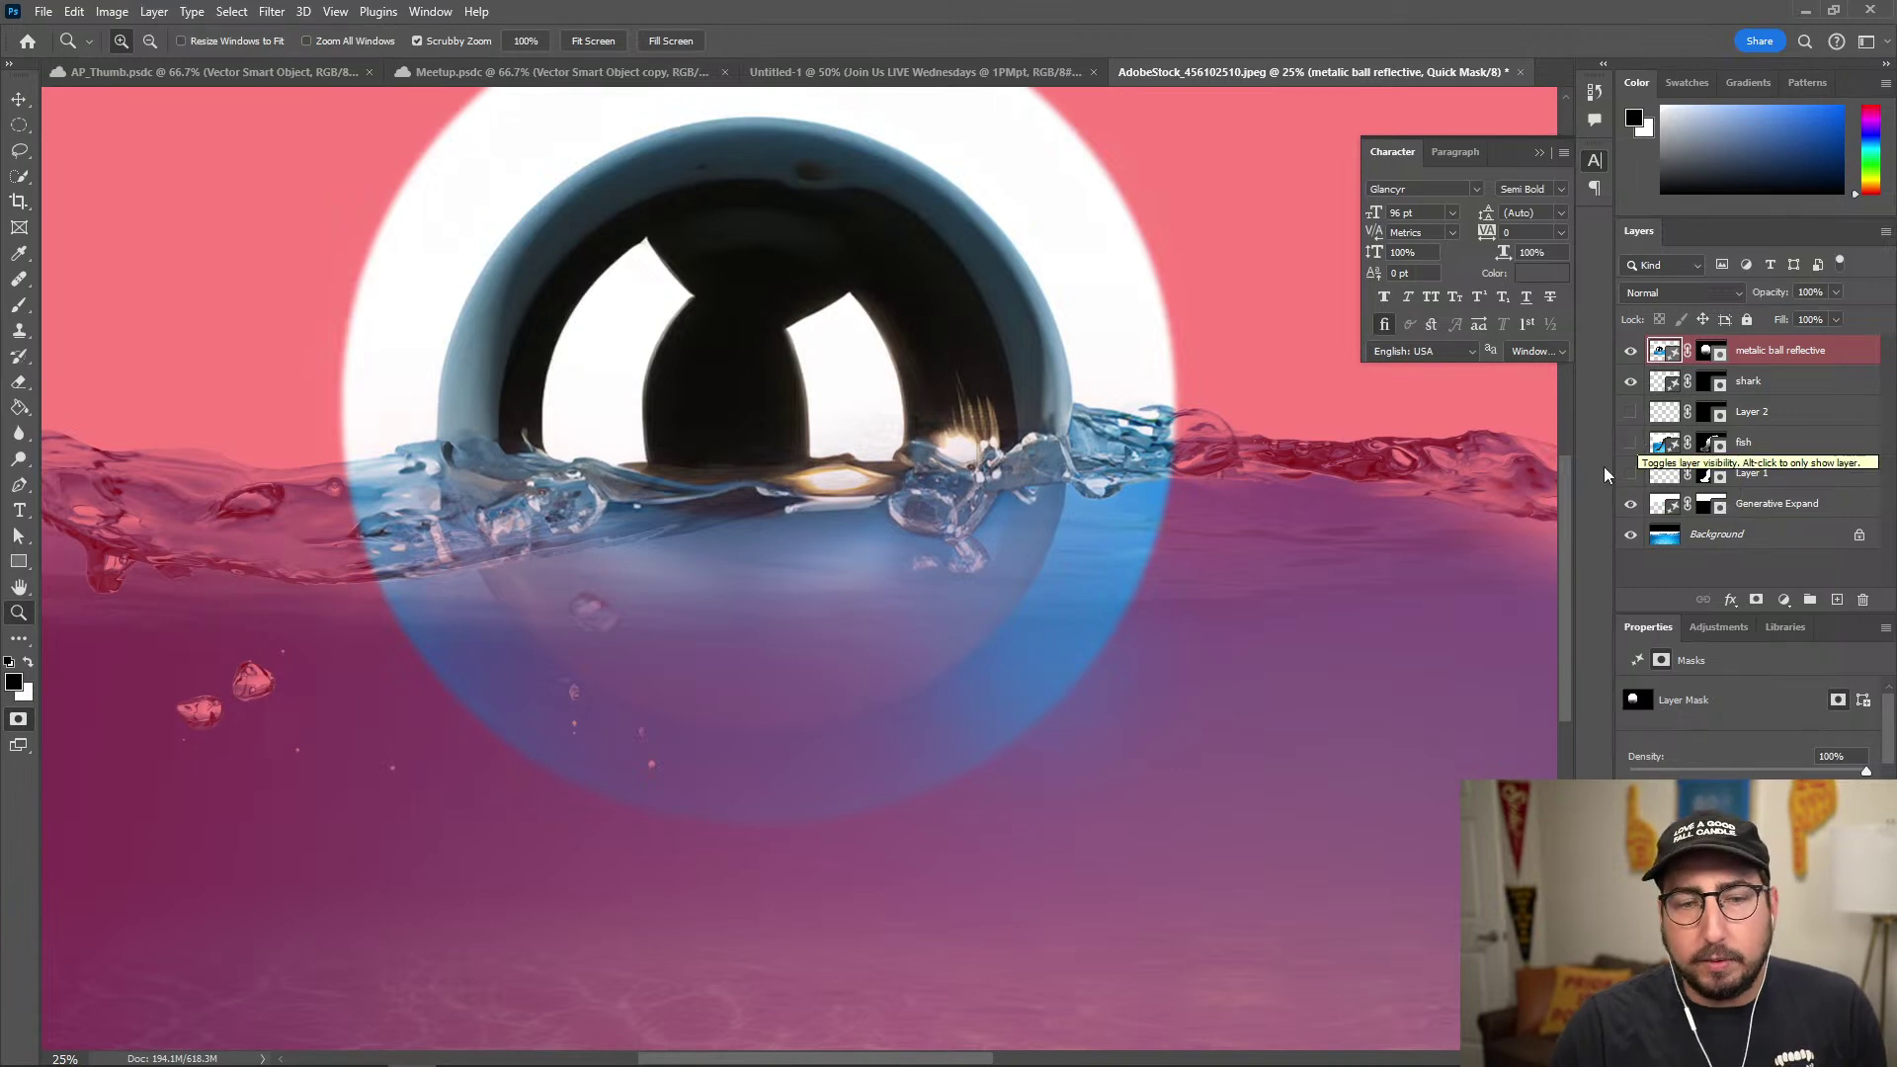
key(q)
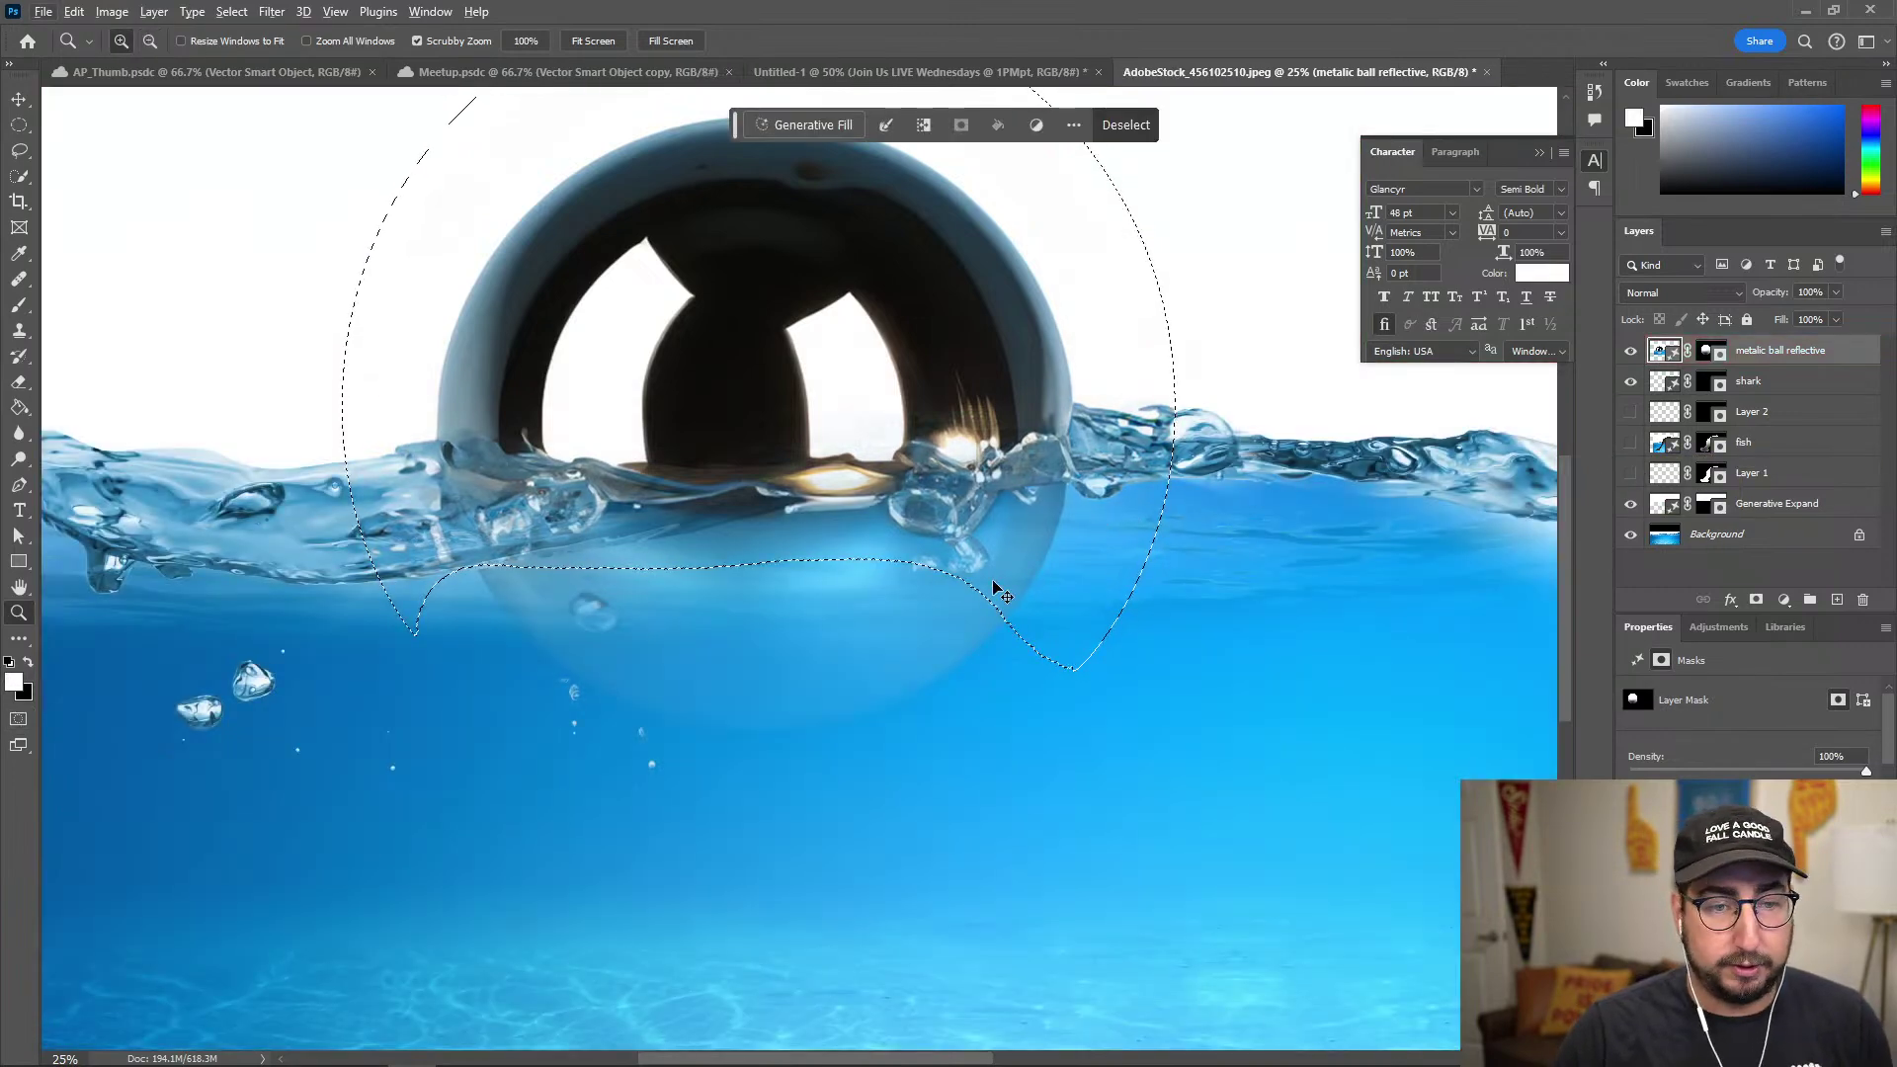
alt+click(1034, 582)
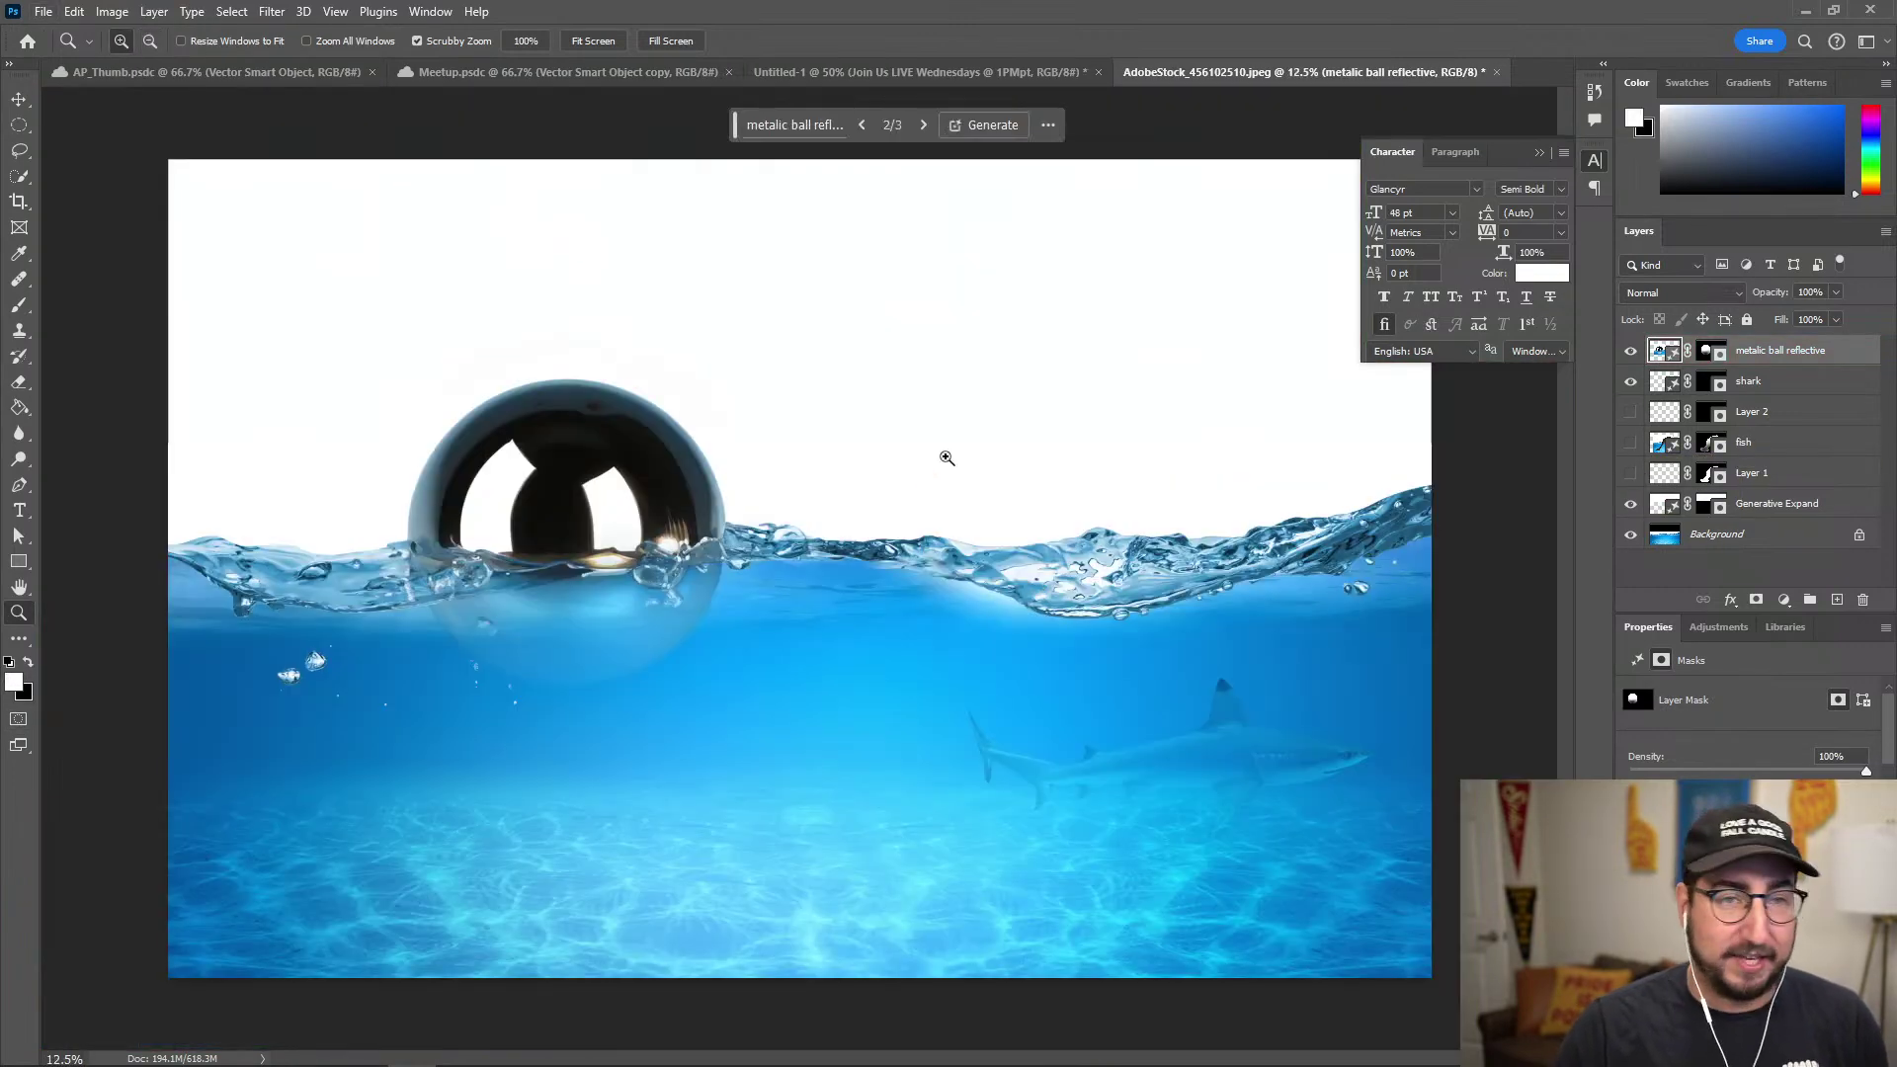